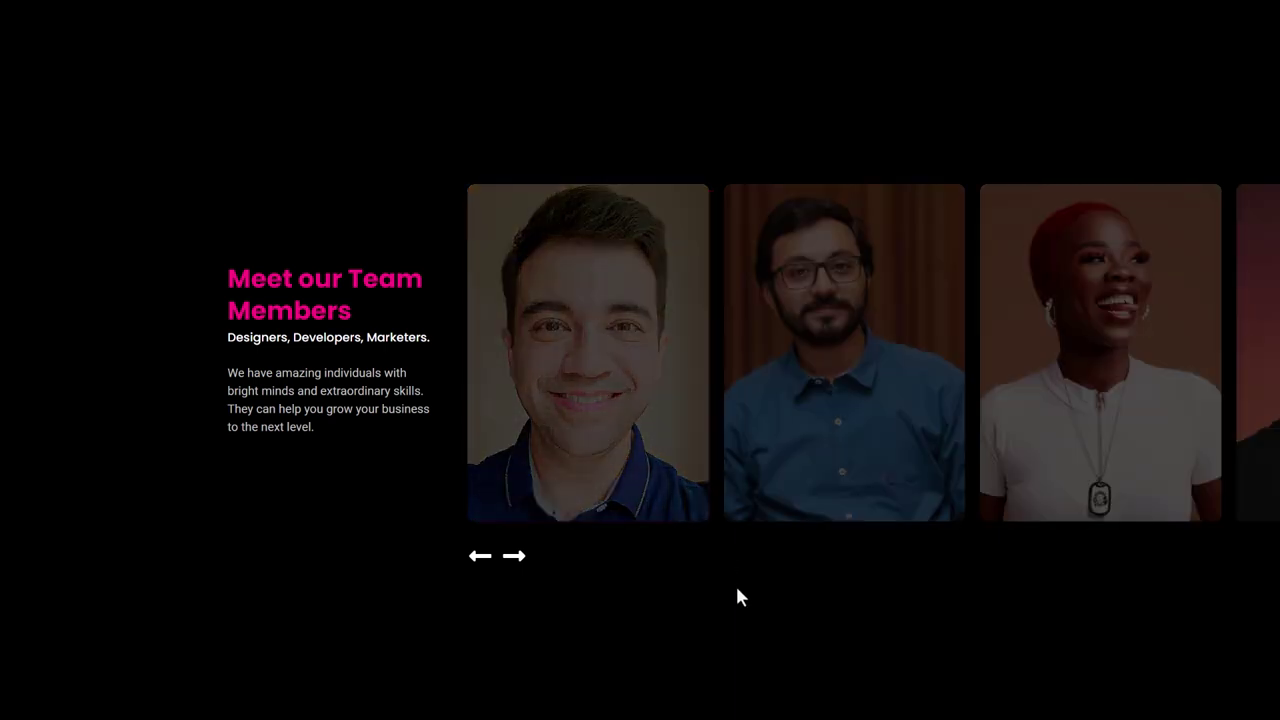
Step: Review the Team Members post type in ACF and open the Team Member Info field group to examine its fields
mouse_move(634, 429)
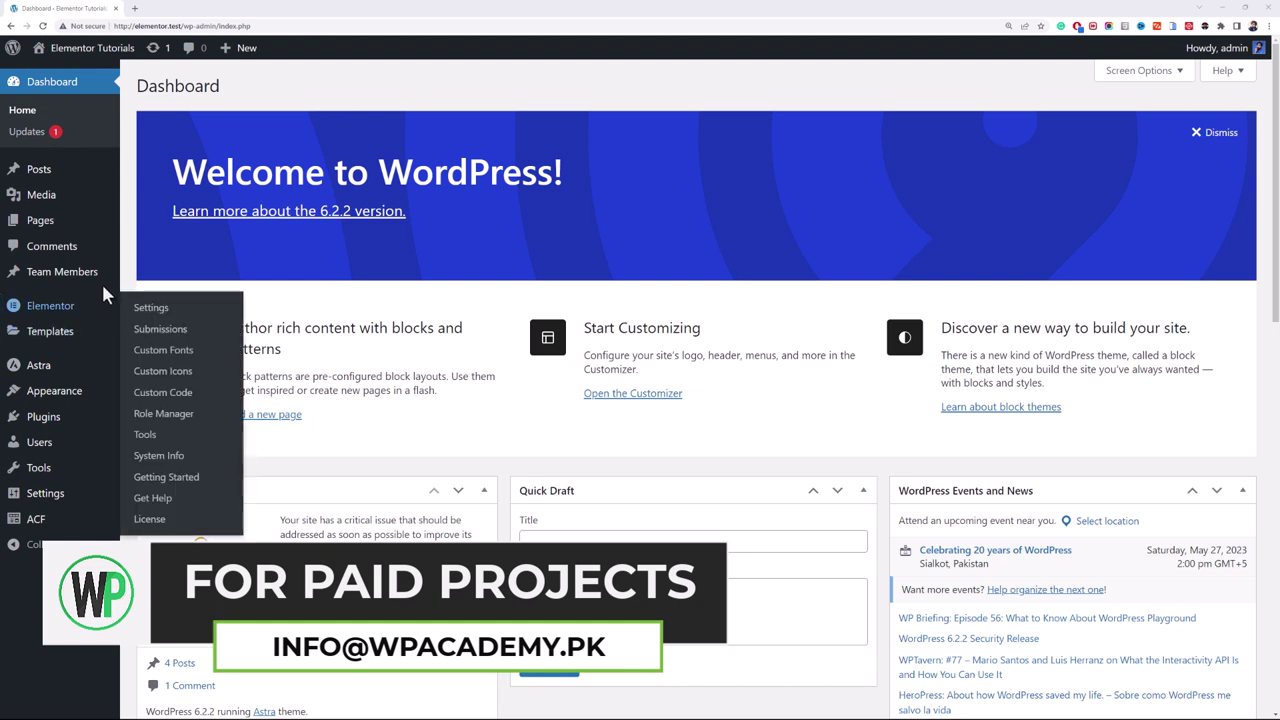
mouse_move(98, 287)
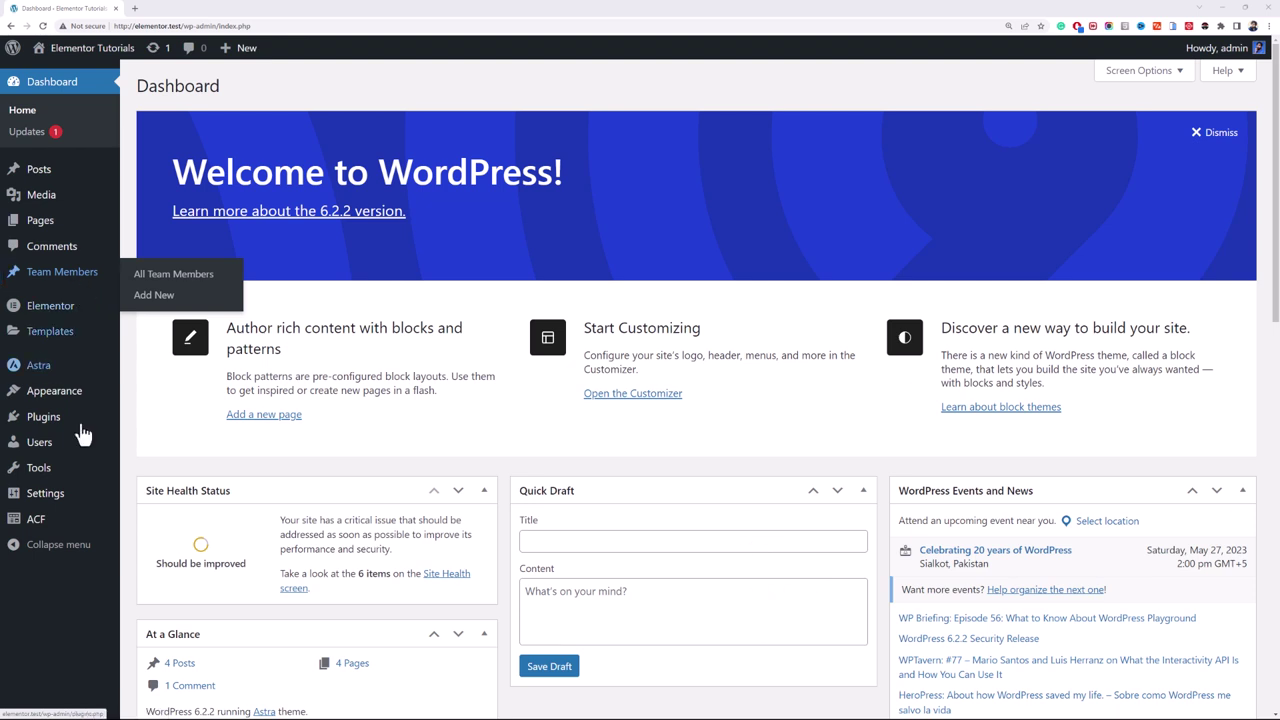
click(92, 509)
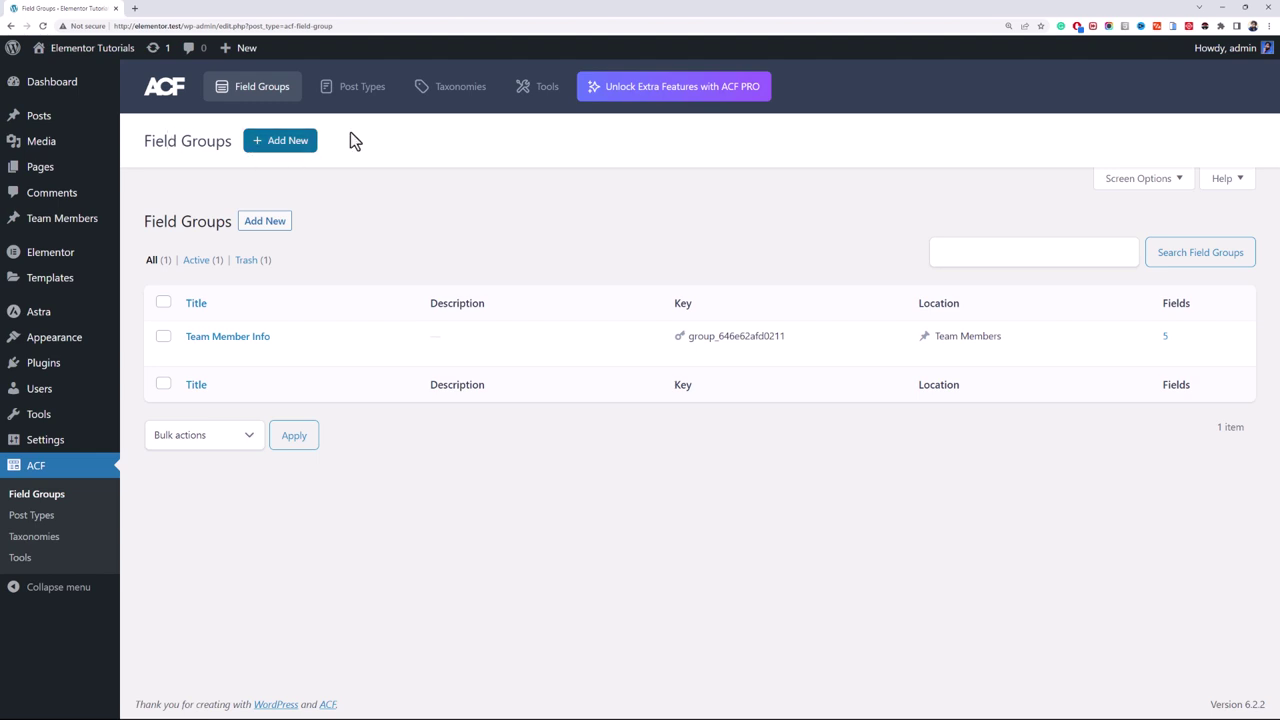
click(354, 90)
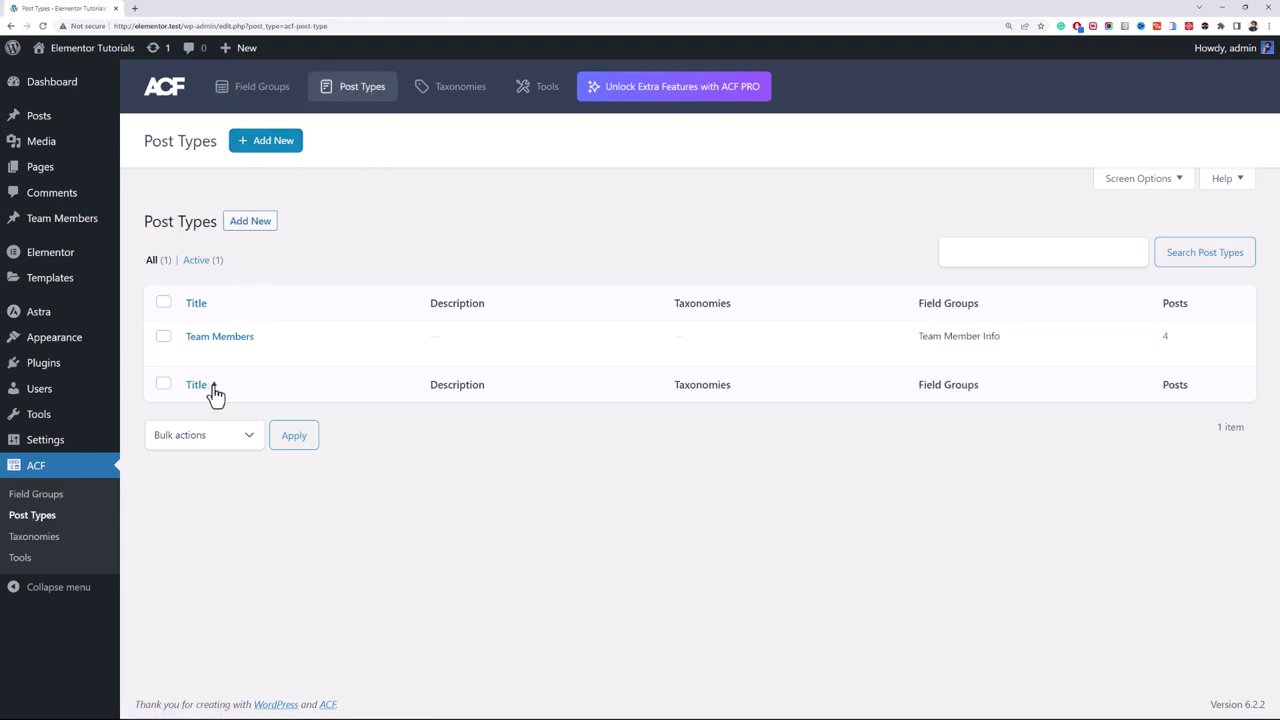
mouse_move(243, 356)
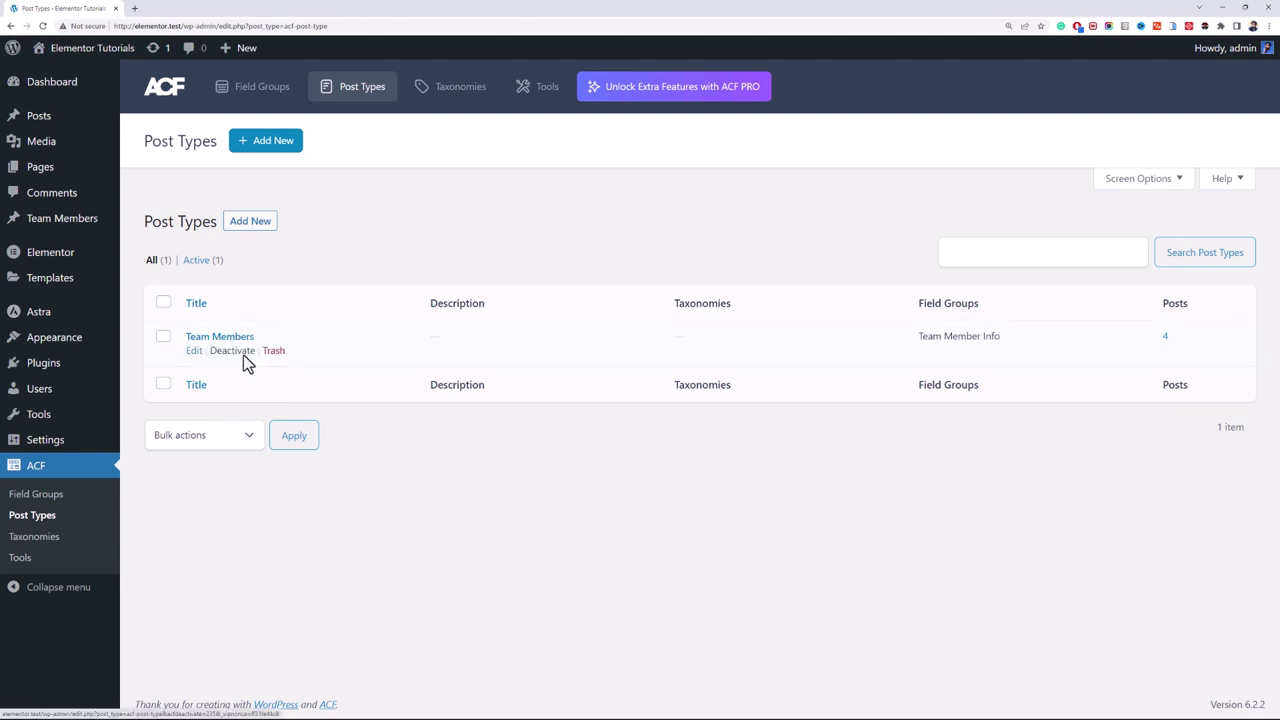
click(266, 106)
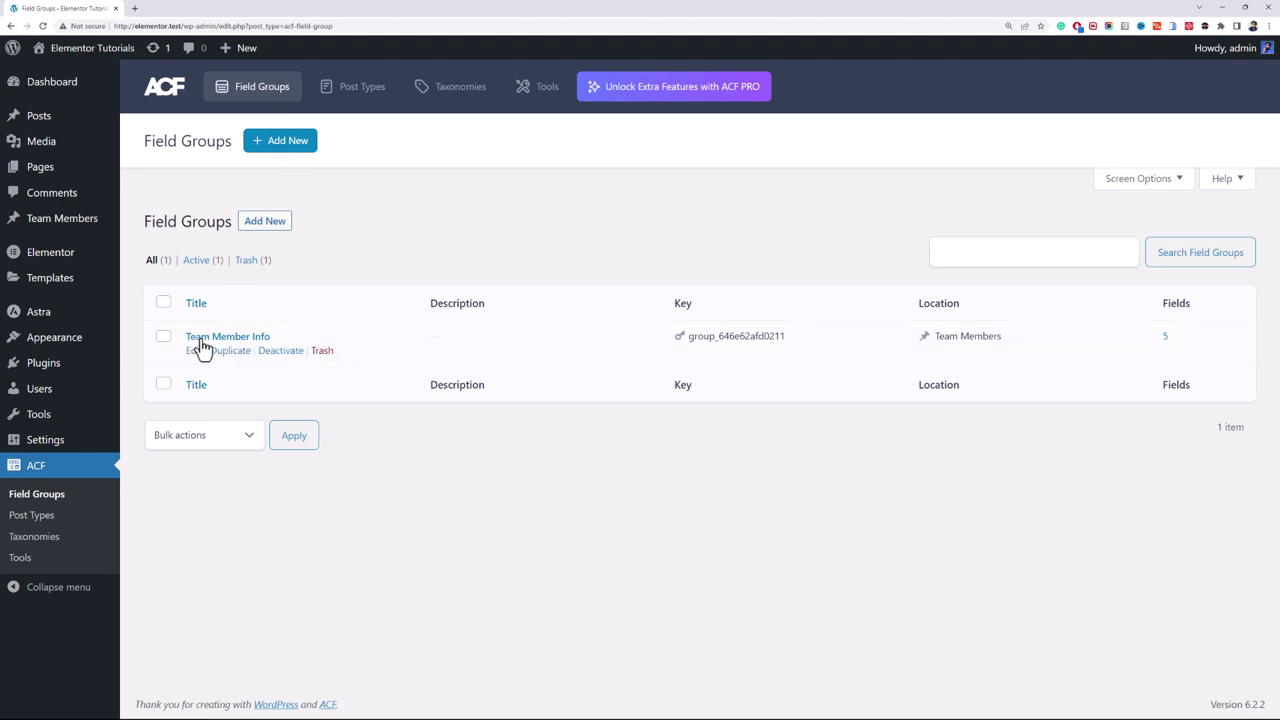
click(194, 350)
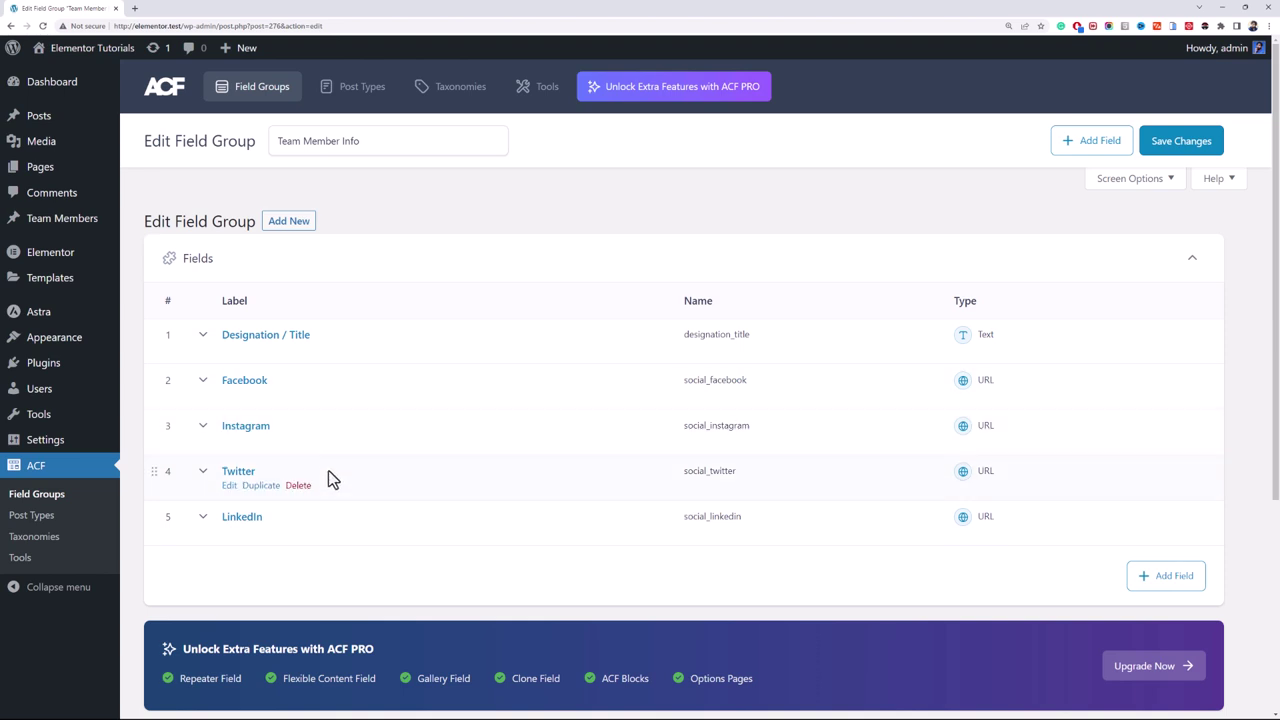
Step: Examine the first team member entry's title, designation, social links and featured image, and return to the Team Members list
click(100, 226)
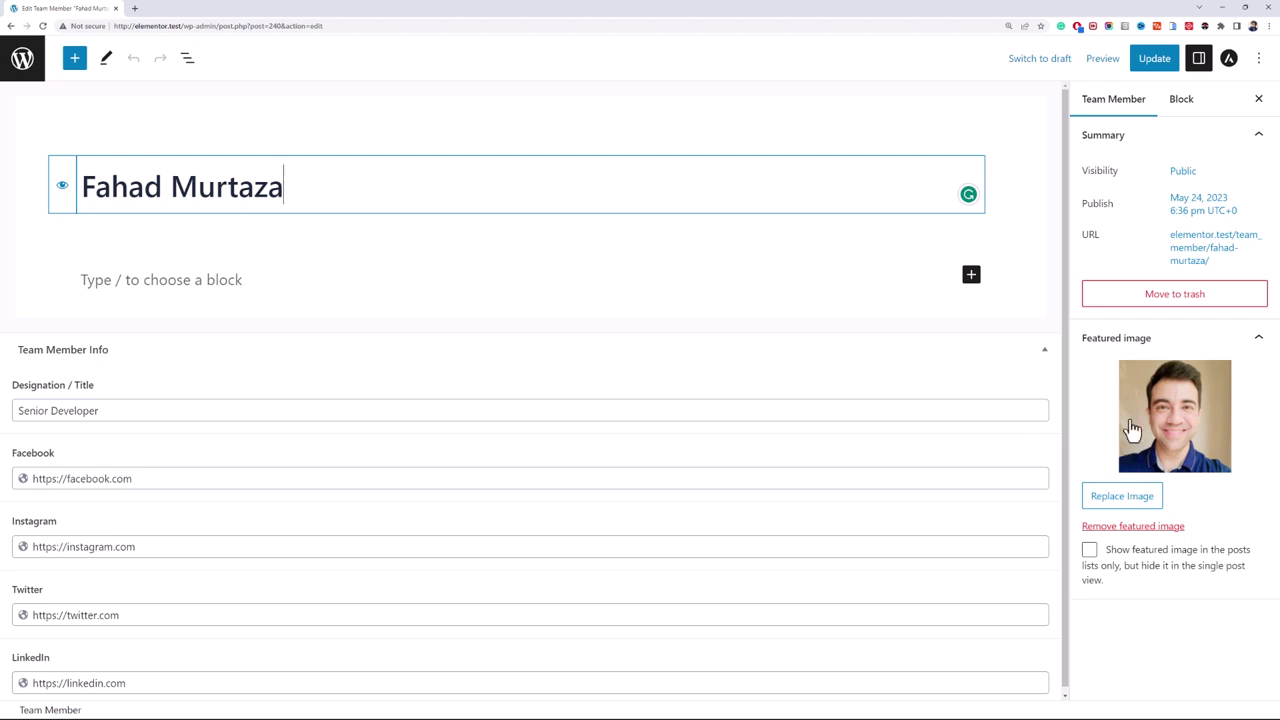
click(103, 410)
drag(103, 410, 37, 405)
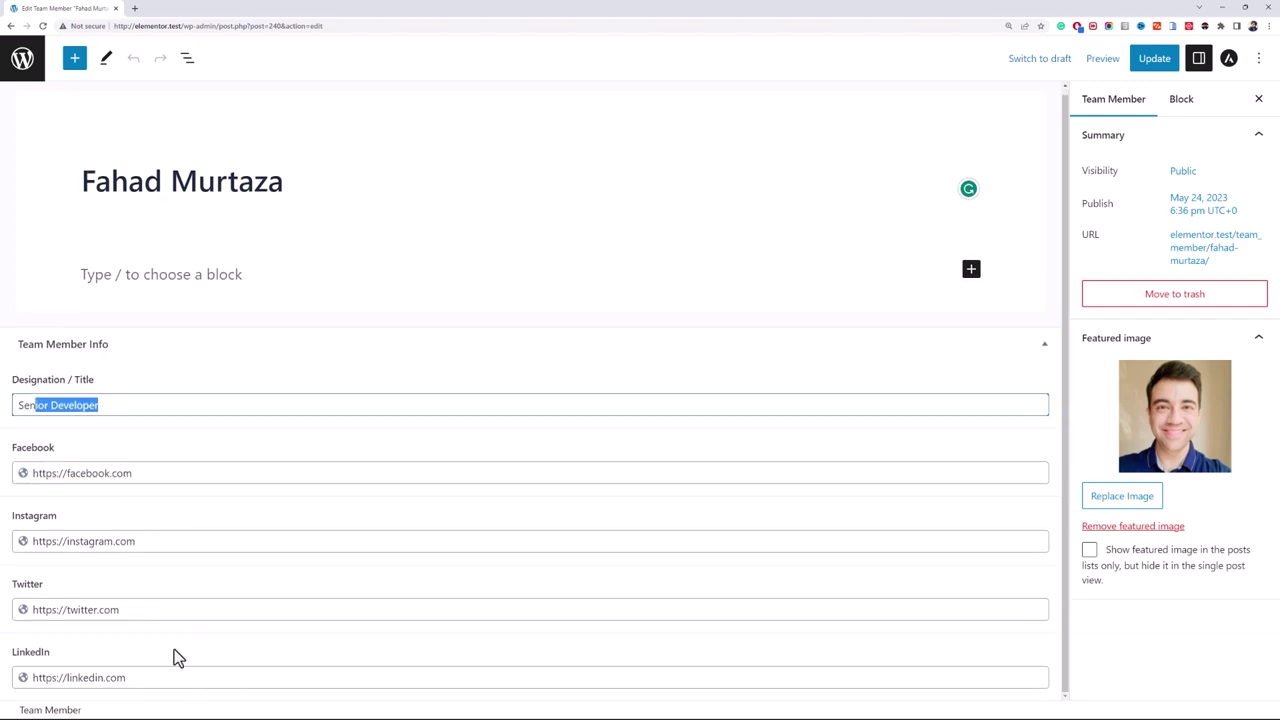
click(20, 70)
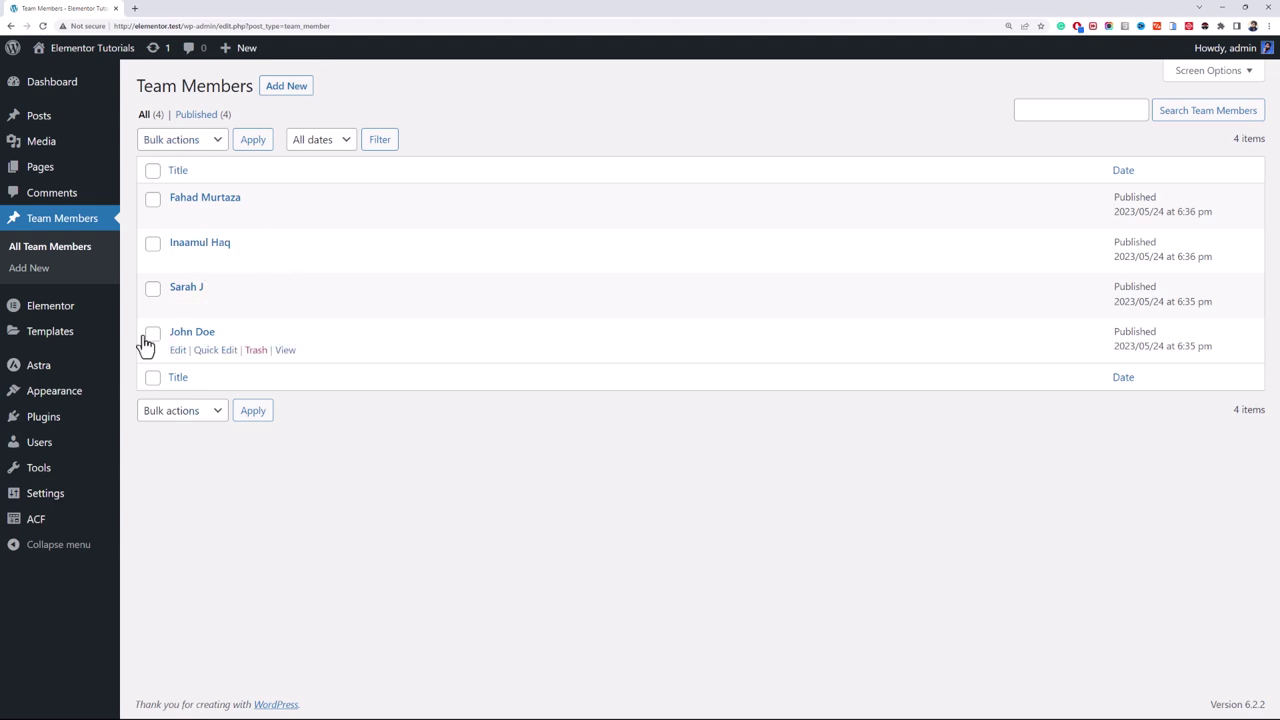
Step: Open the Theme Builder in a new browser tab and switch to it
mouse_move(84, 336)
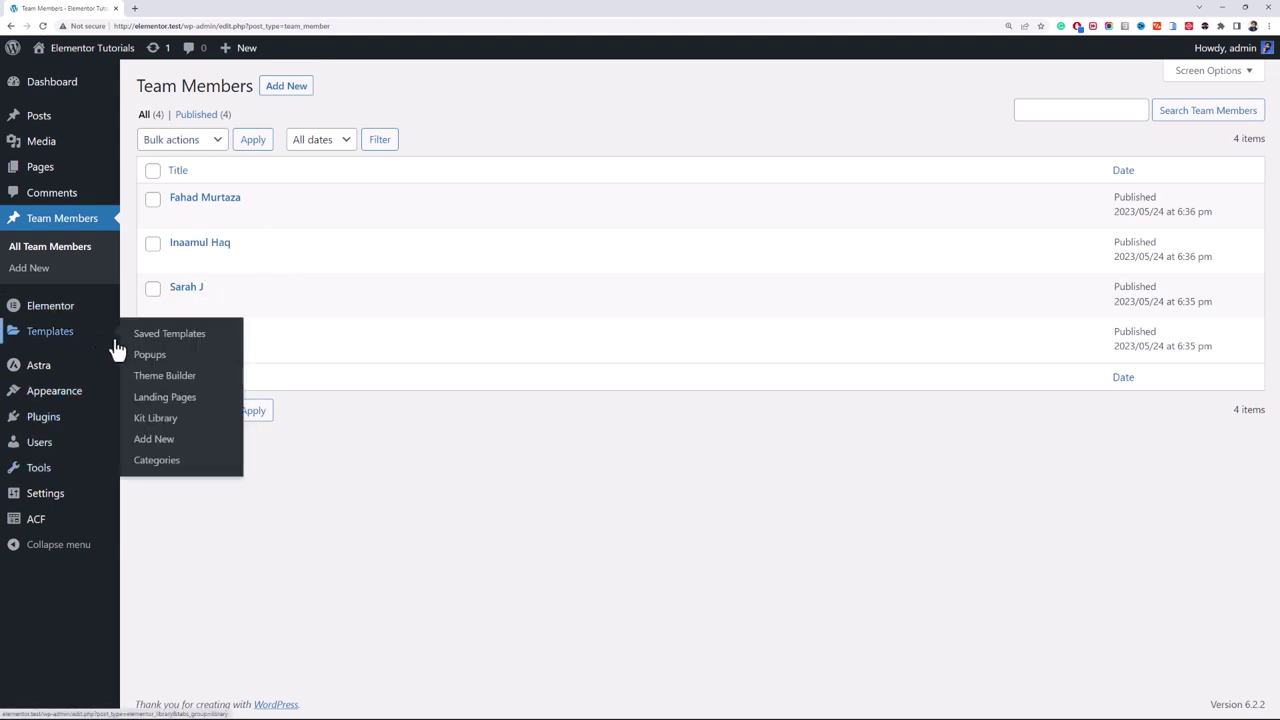
middle_click(172, 385)
click(214, 9)
click(88, 12)
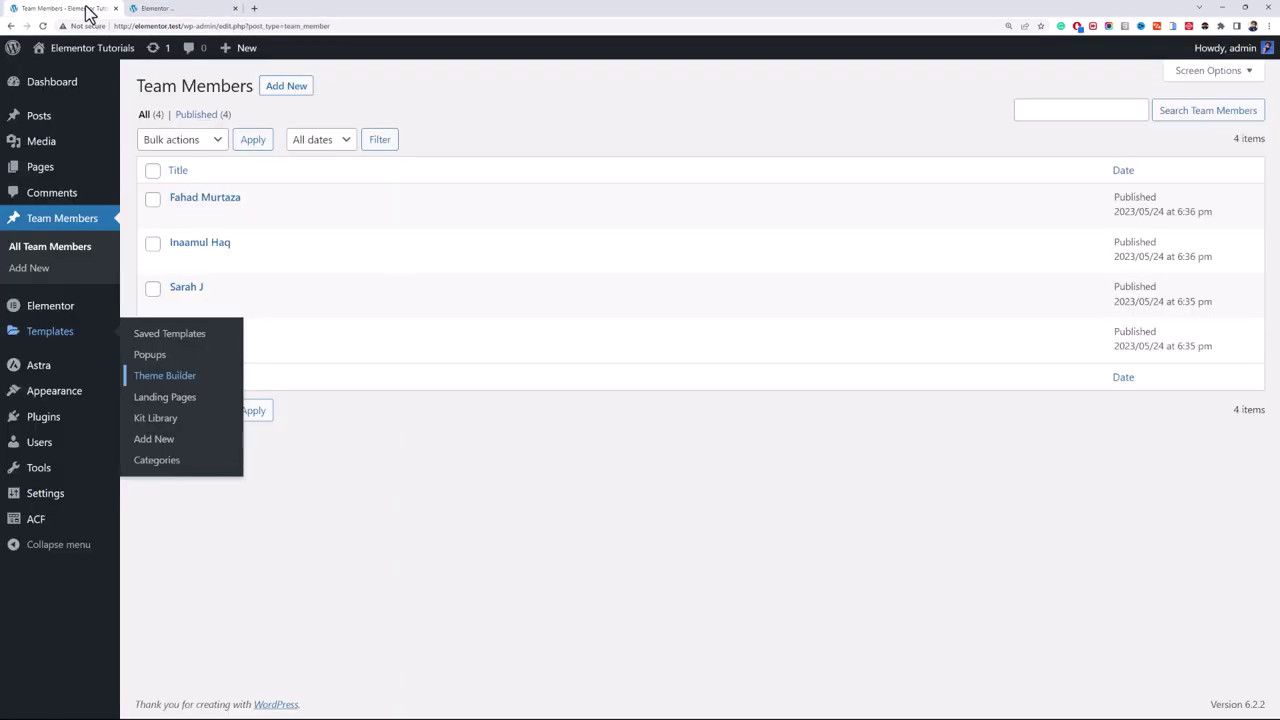
click(174, 9)
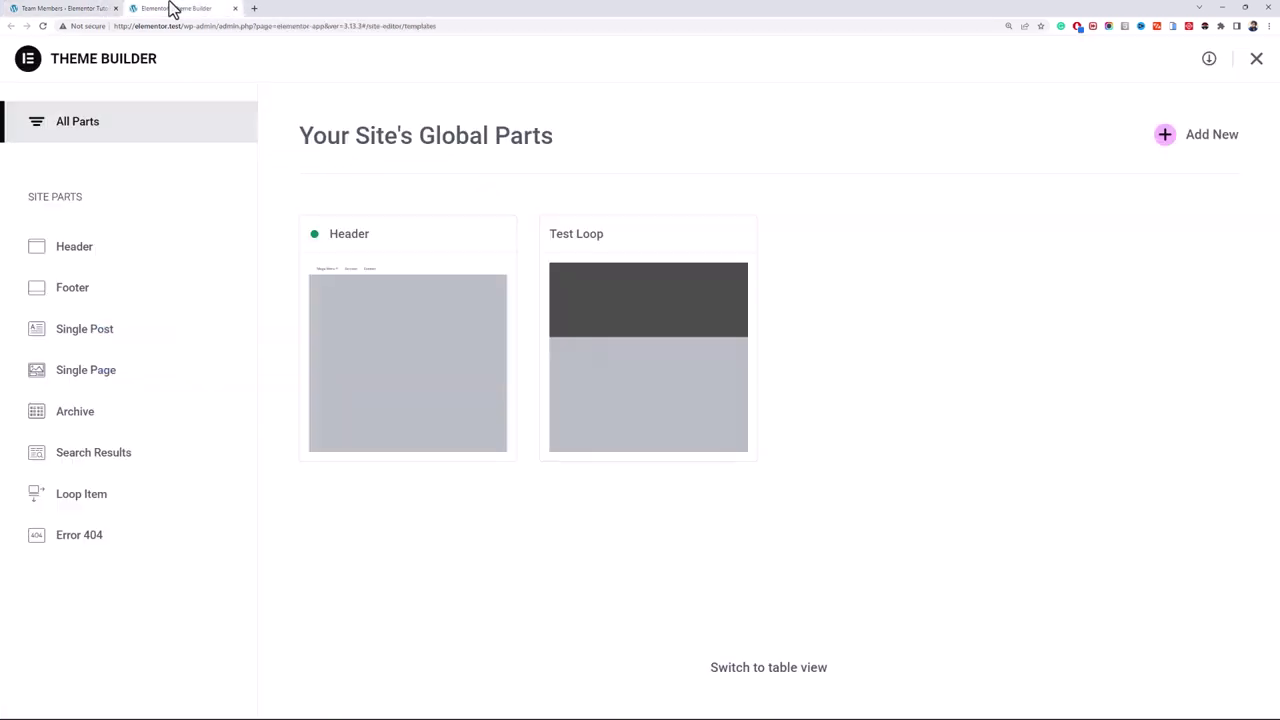
Step: Create a new Loop Item template and dismiss the template library to start from a blank layout
click(129, 495)
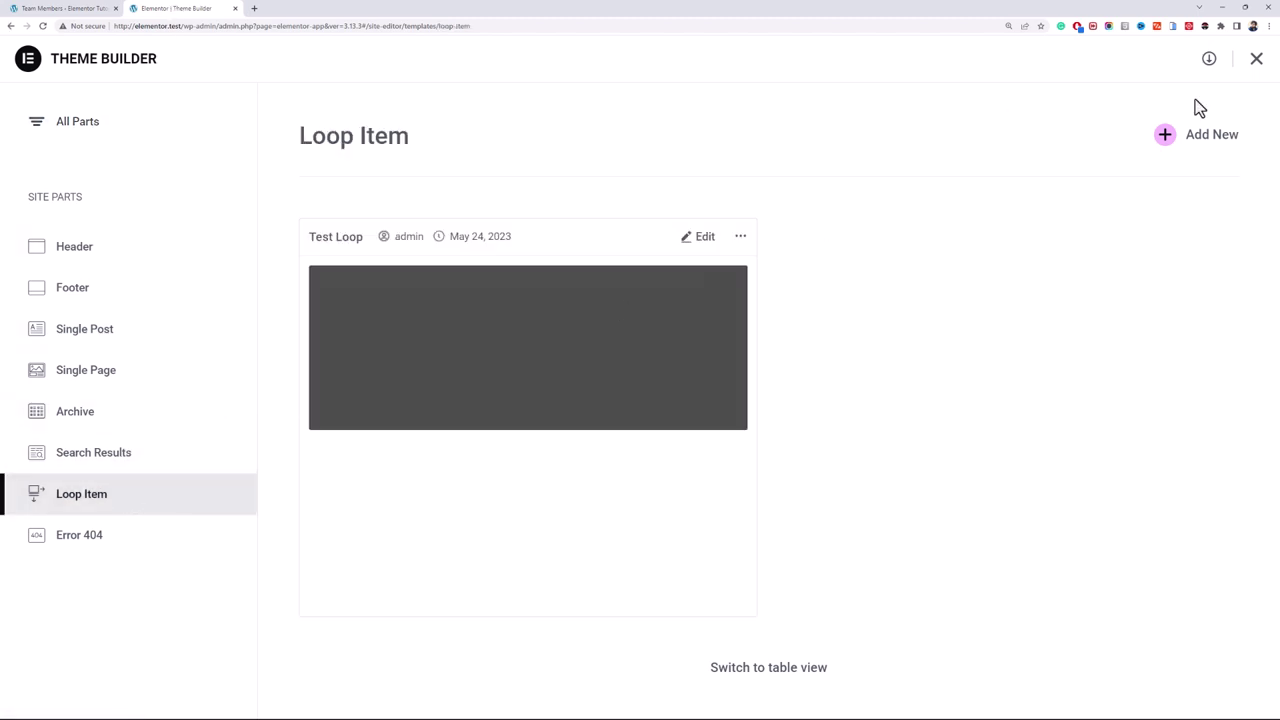
click(1200, 150)
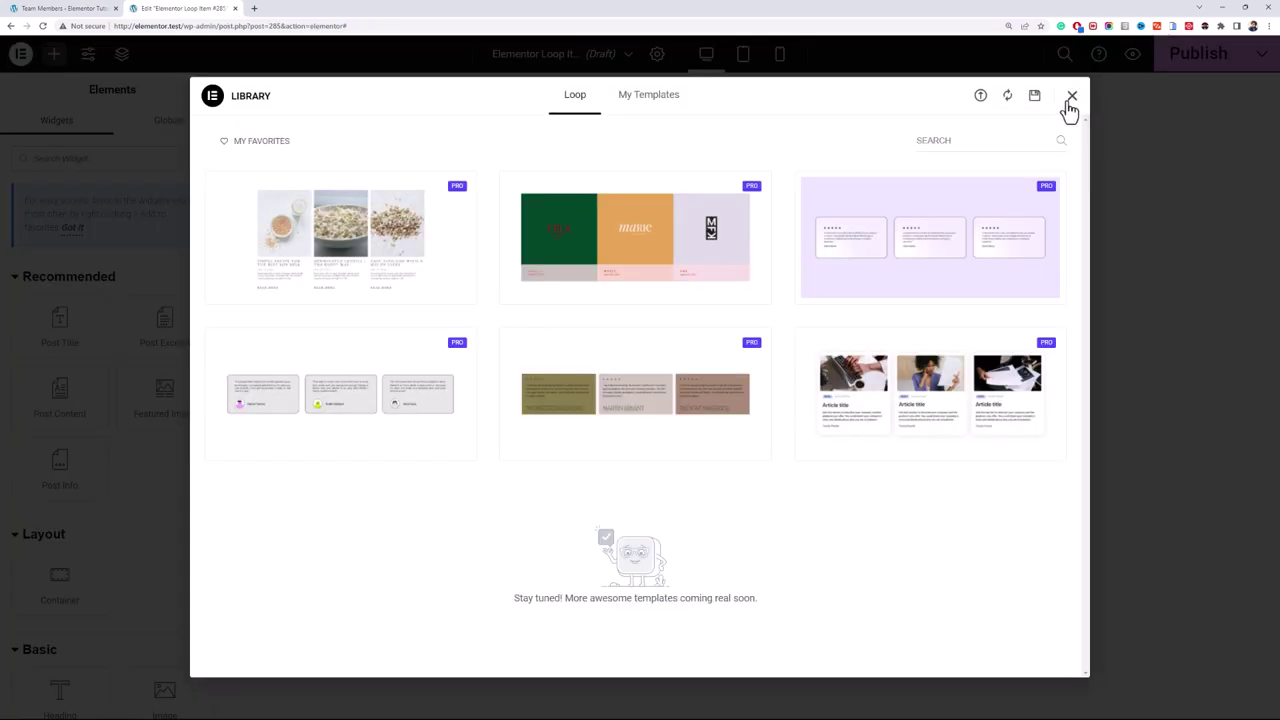
click(1071, 96)
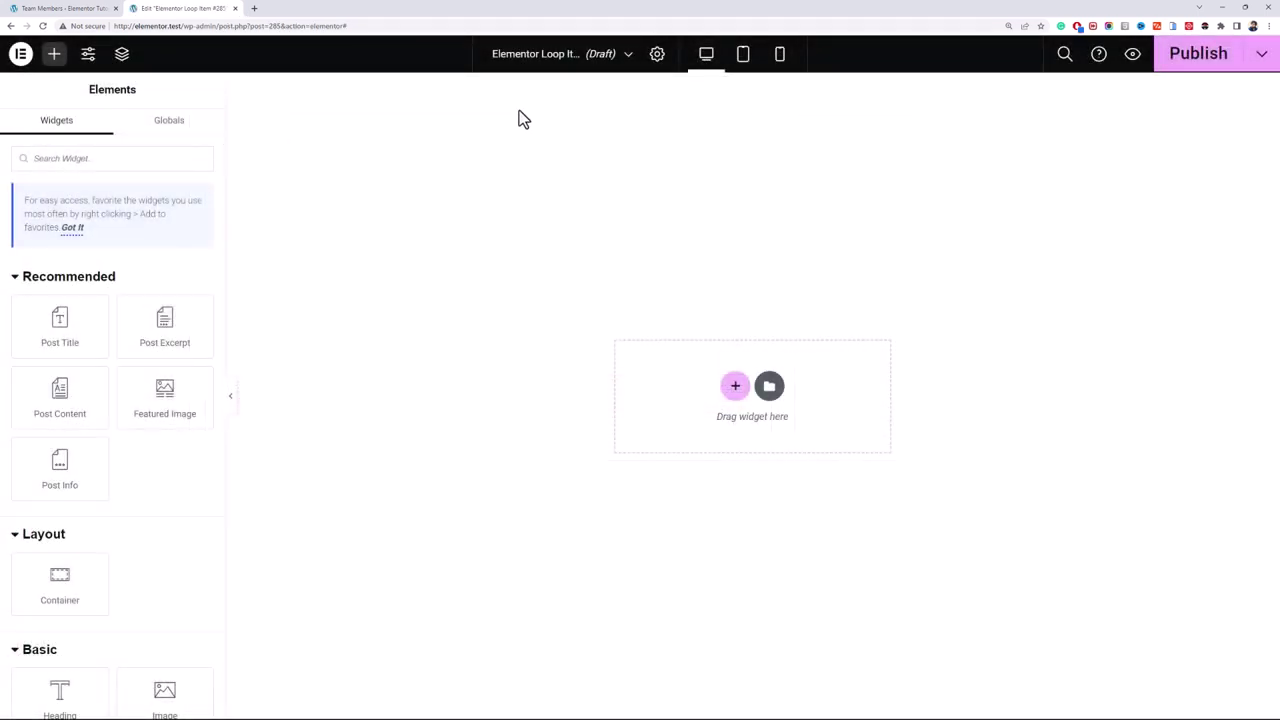
Step: Set the loop item's title to "Team Member" in its general settings
click(657, 54)
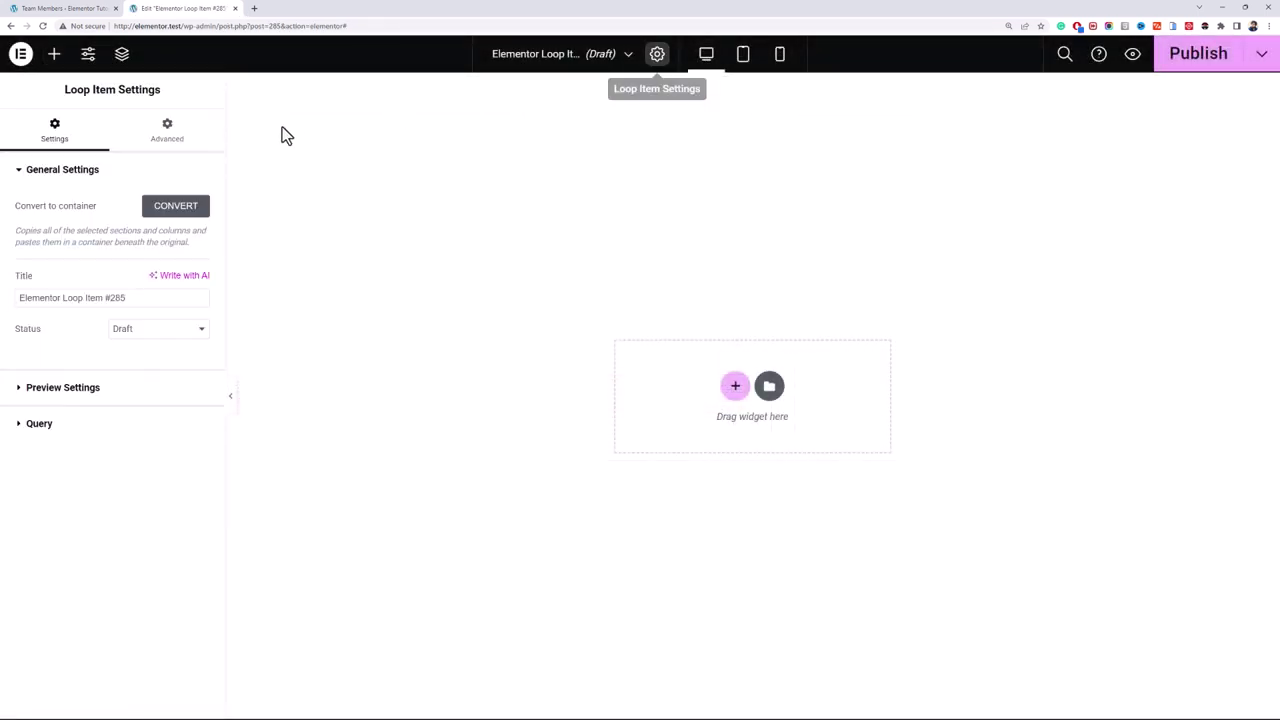
triple_click(171, 305)
text(Team Member)
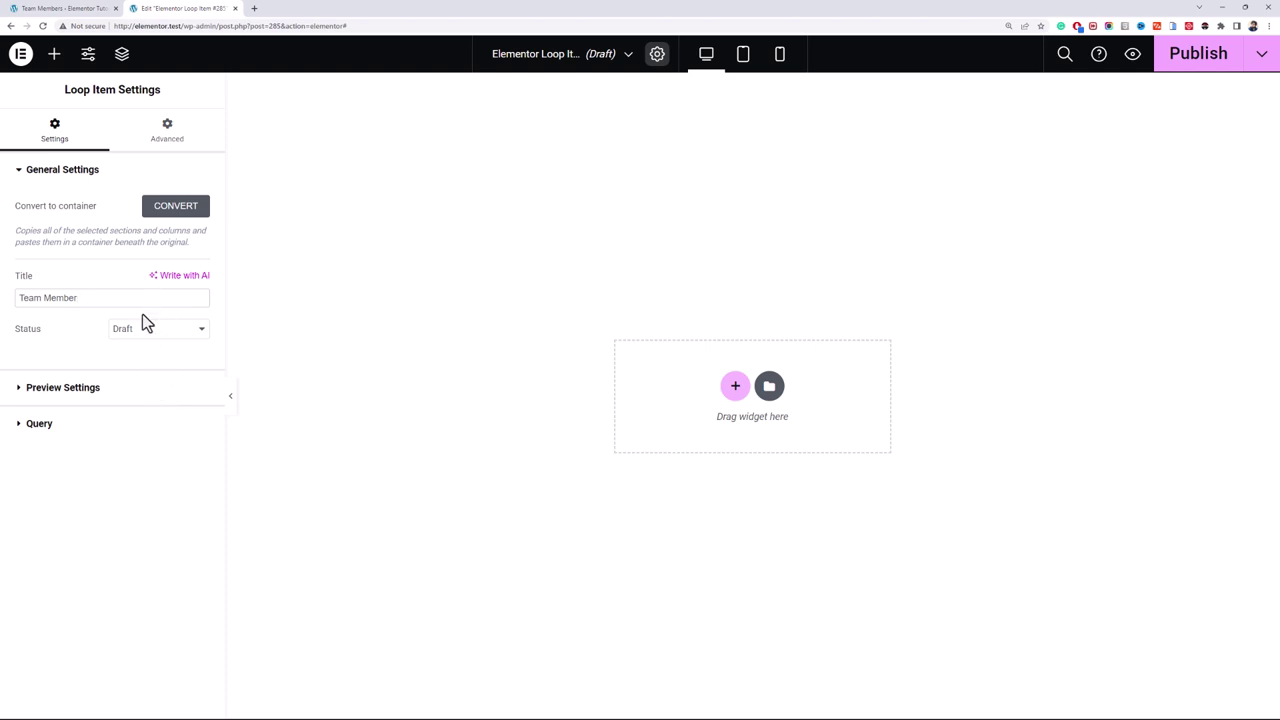
Step: Set the loop item's preview source to the Team Member post type and apply the preview
click(150, 384)
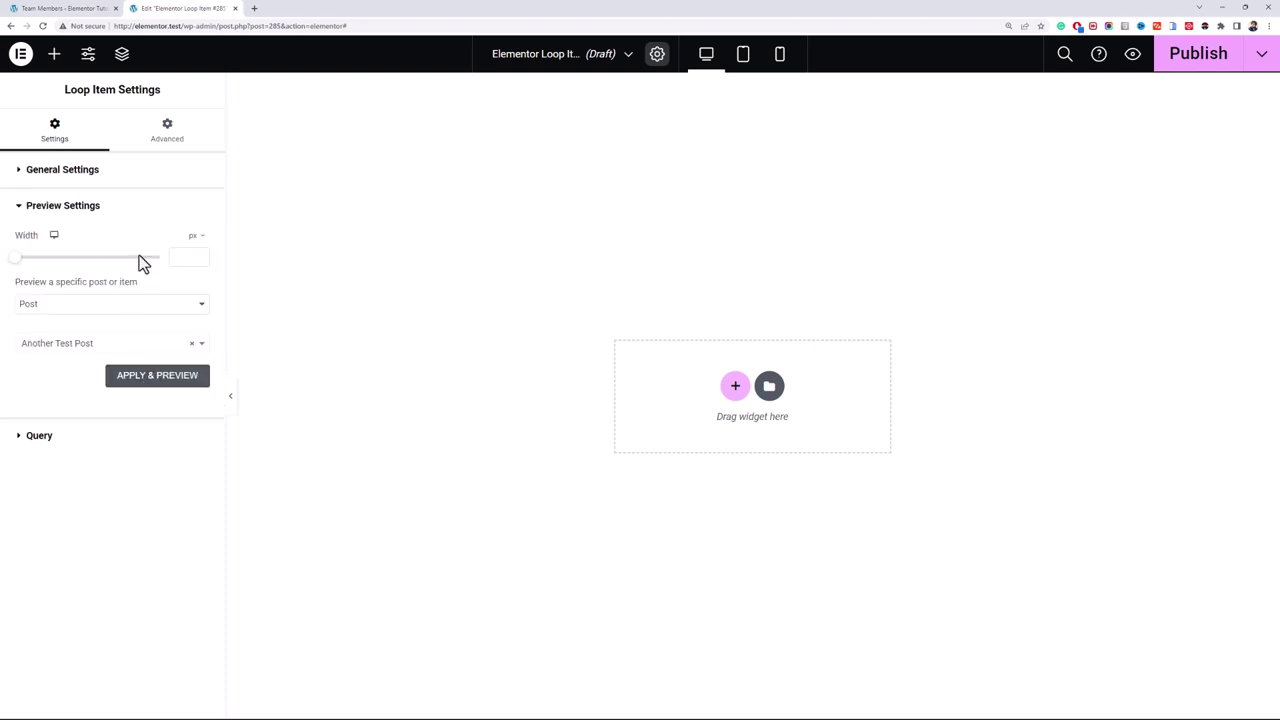
click(143, 304)
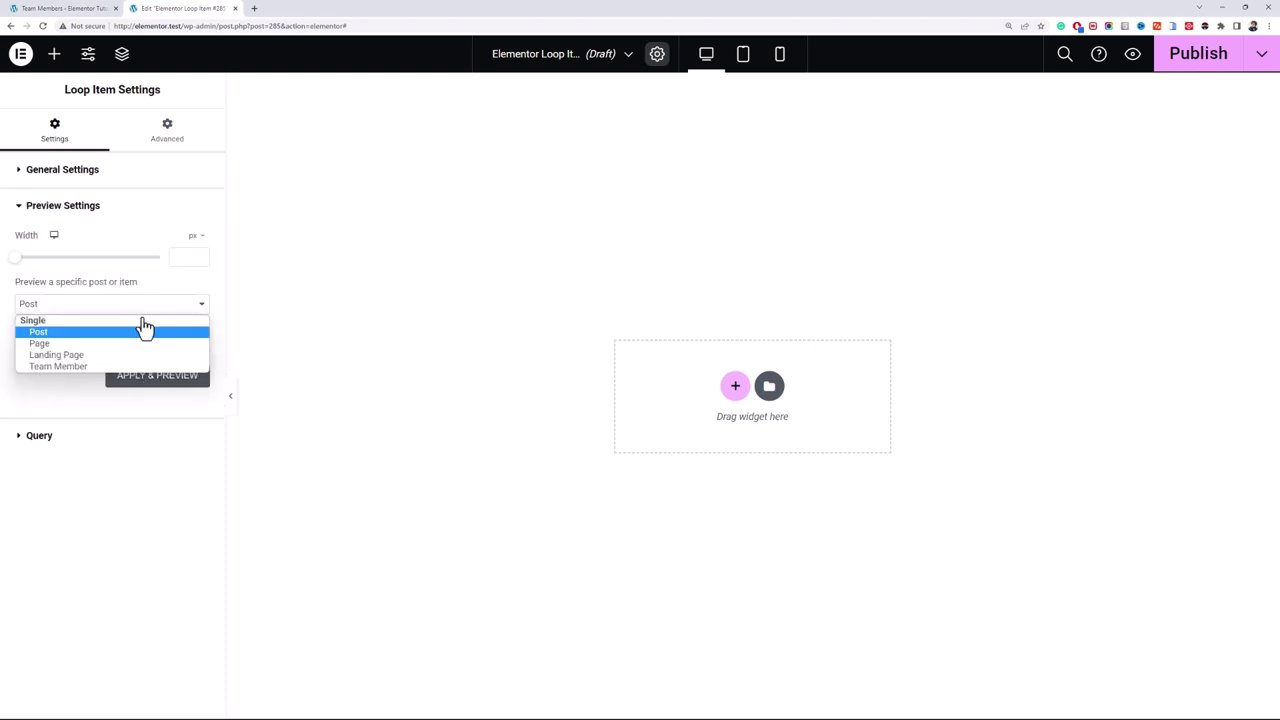
click(100, 366)
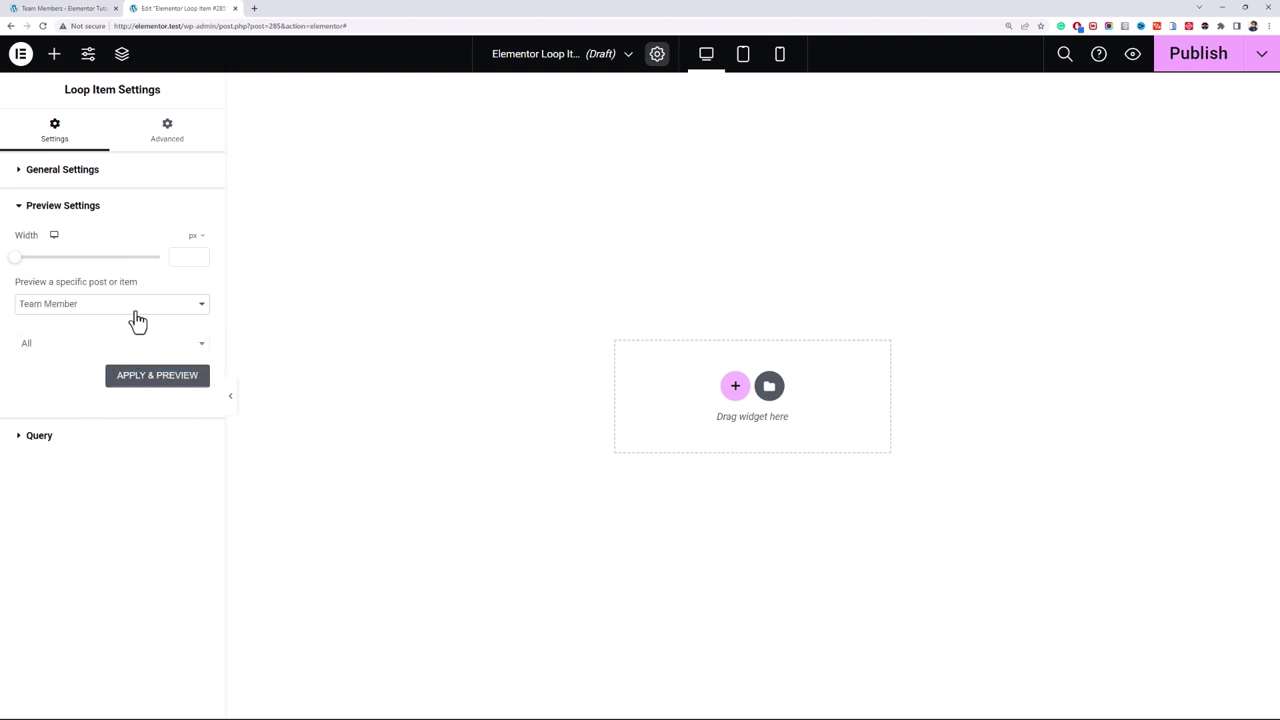
click(146, 378)
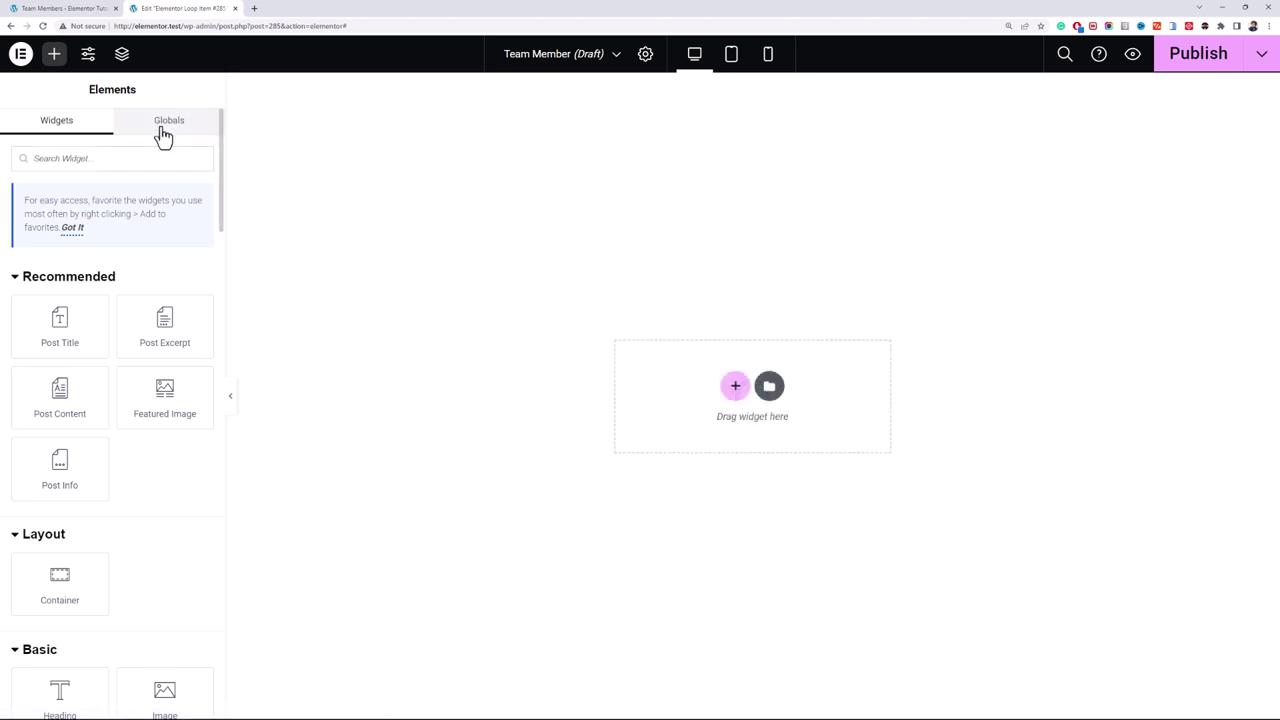
Step: Add a vertical single-column container to the loop item and set its content width to Full Width
click(735, 386)
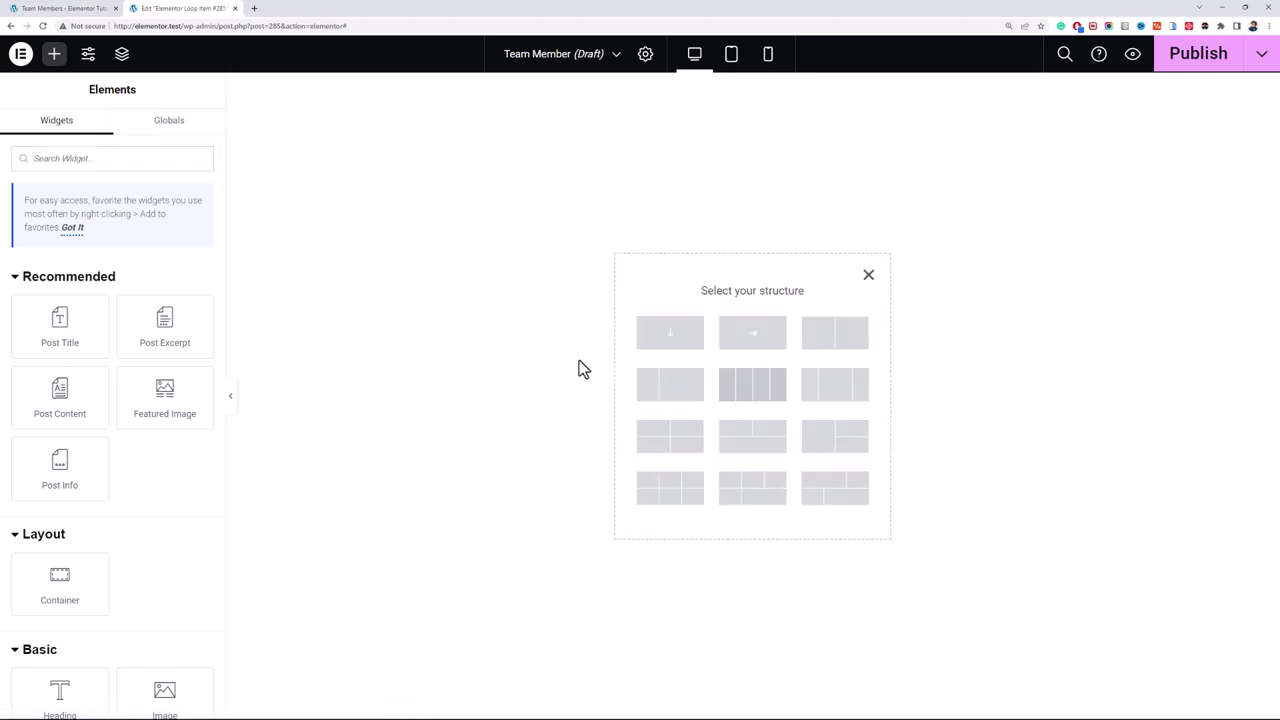
click(663, 334)
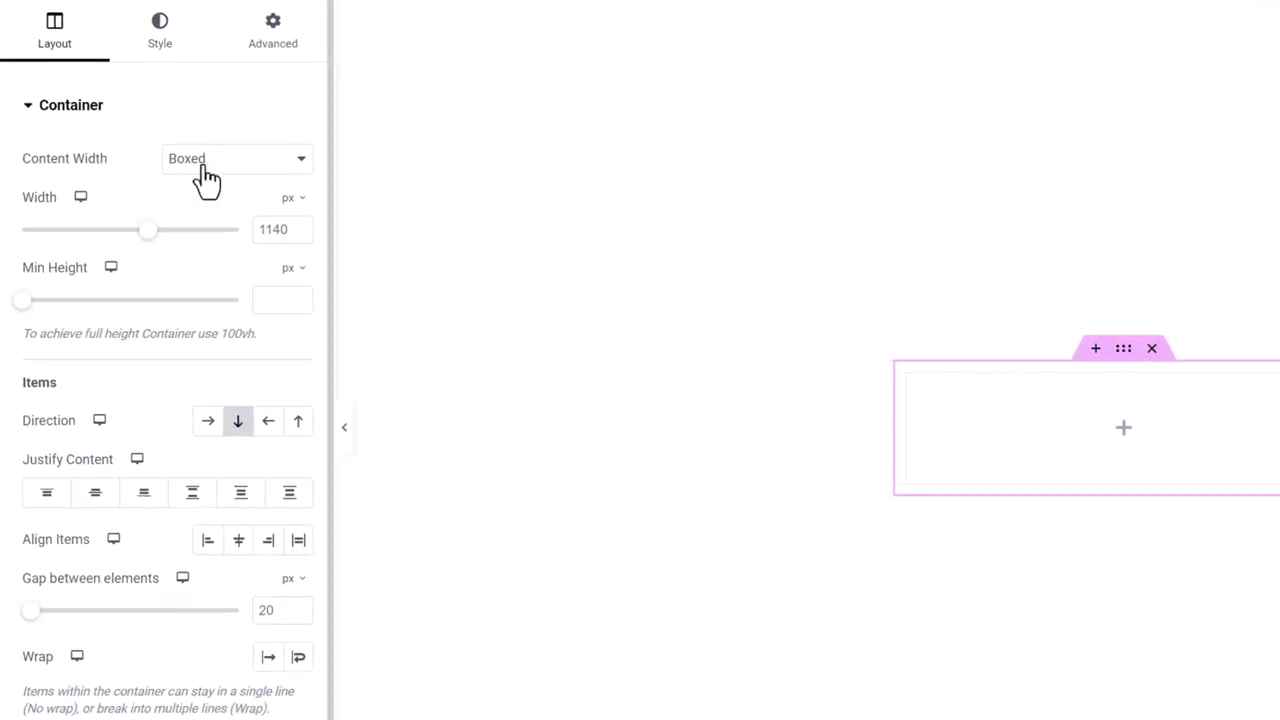
click(205, 165)
click(215, 200)
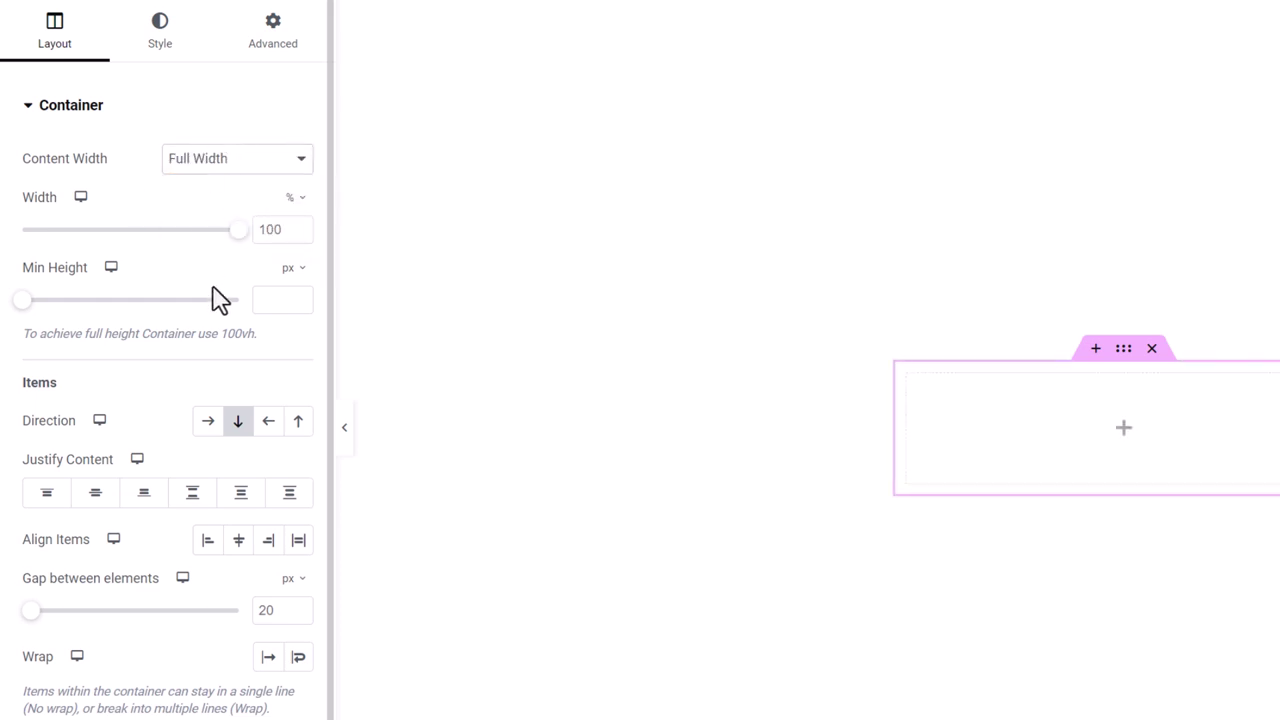
Step: Set the container's minimum height to 450 px
click(279, 298)
text(450)
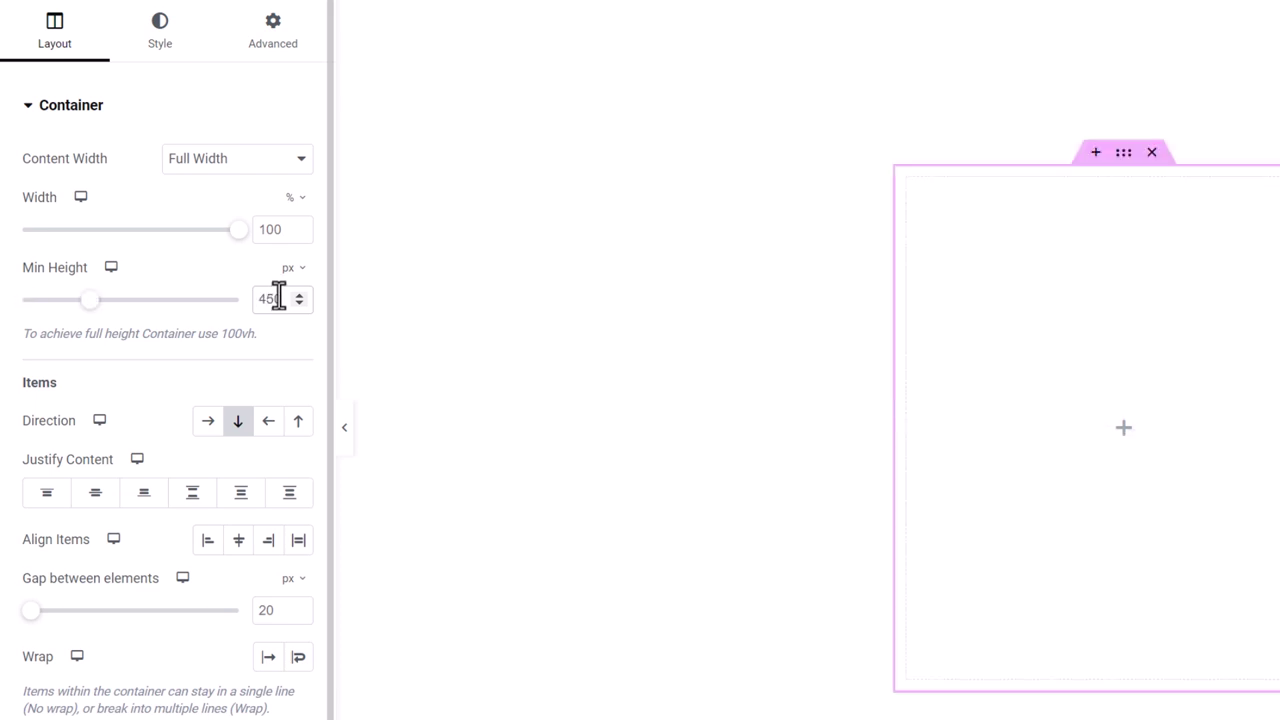
scroll(127, 60, down, 1)
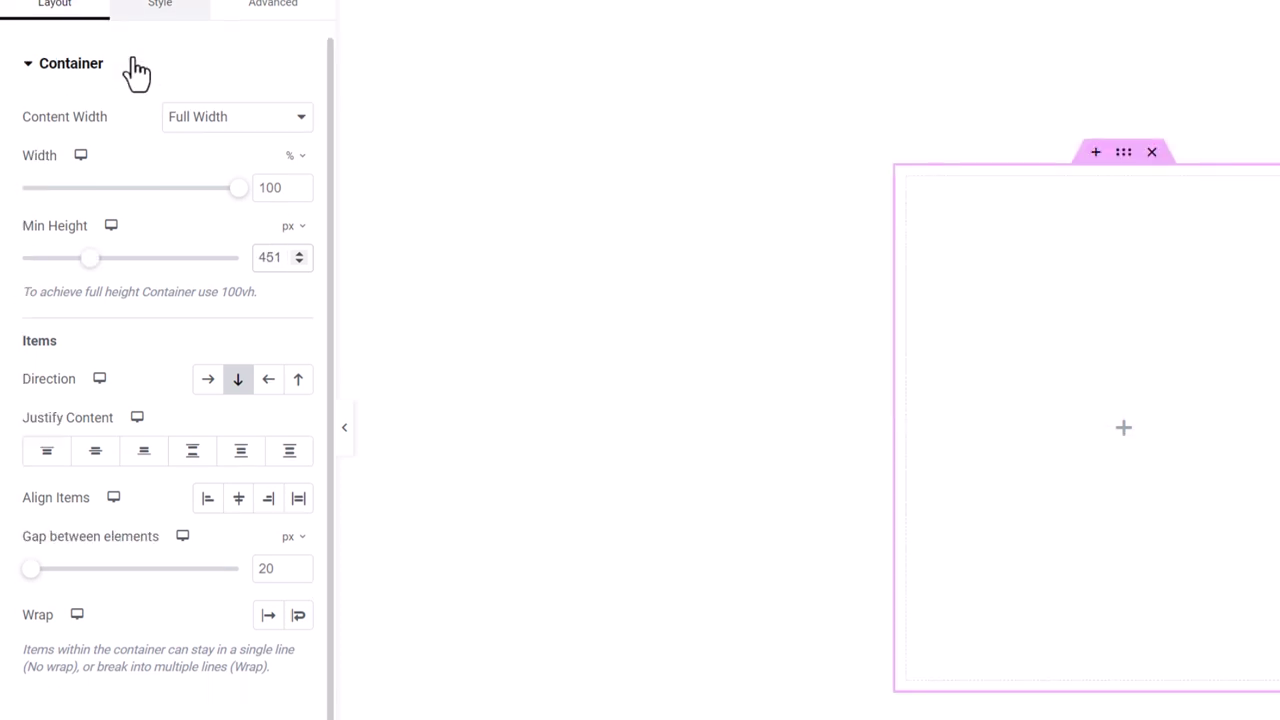
double_click(262, 257)
text(45)
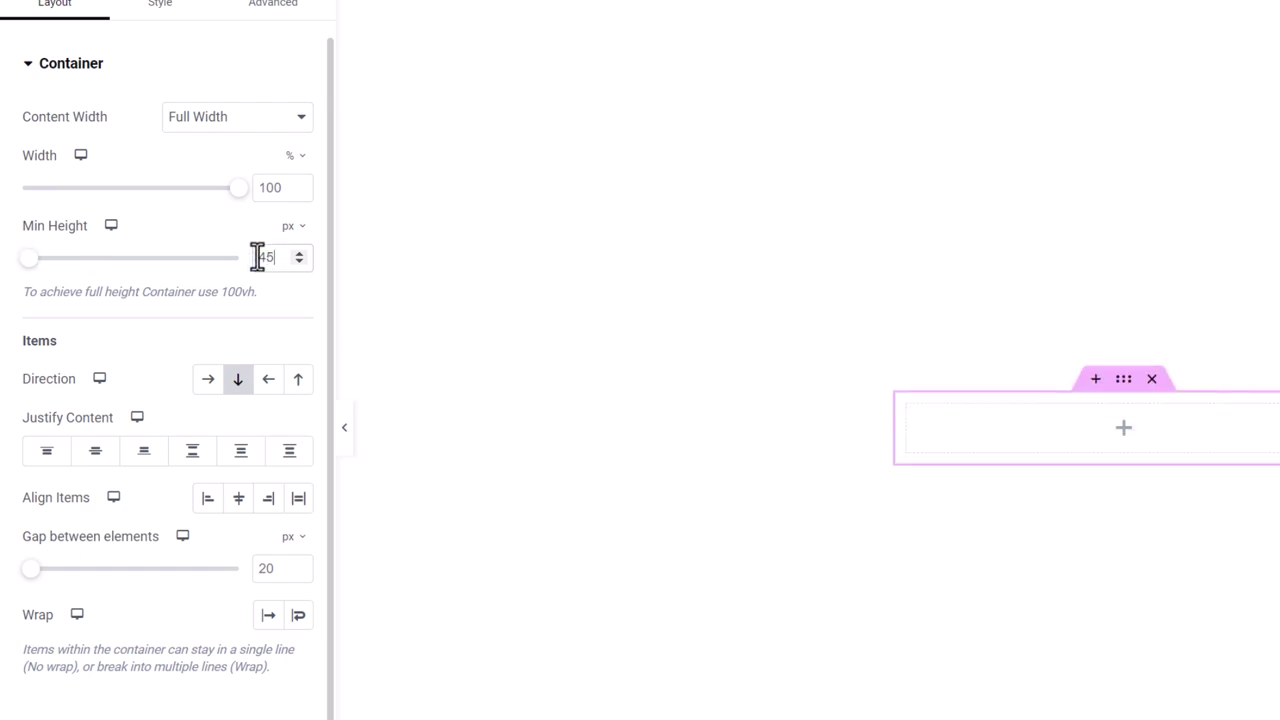
text(0)
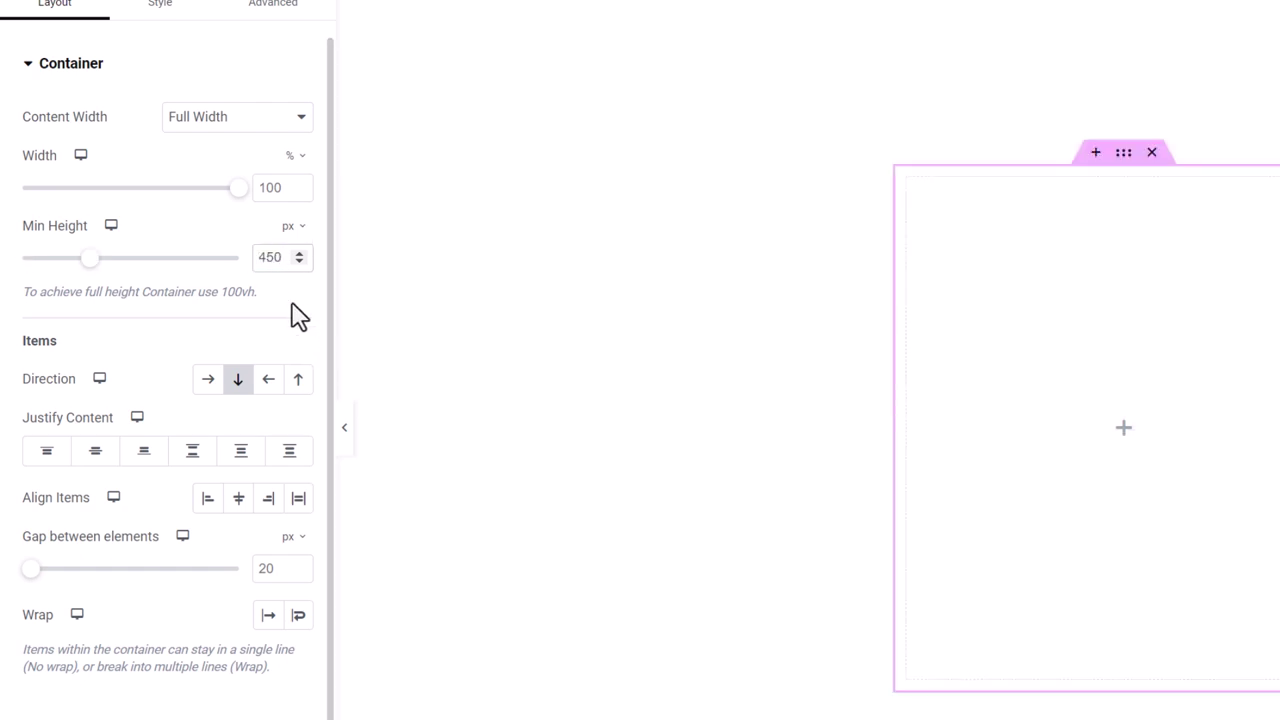
Step: Give the container a classic background using the dynamic Featured Image, positioned Center Center
scroll(200, 143, up, 1)
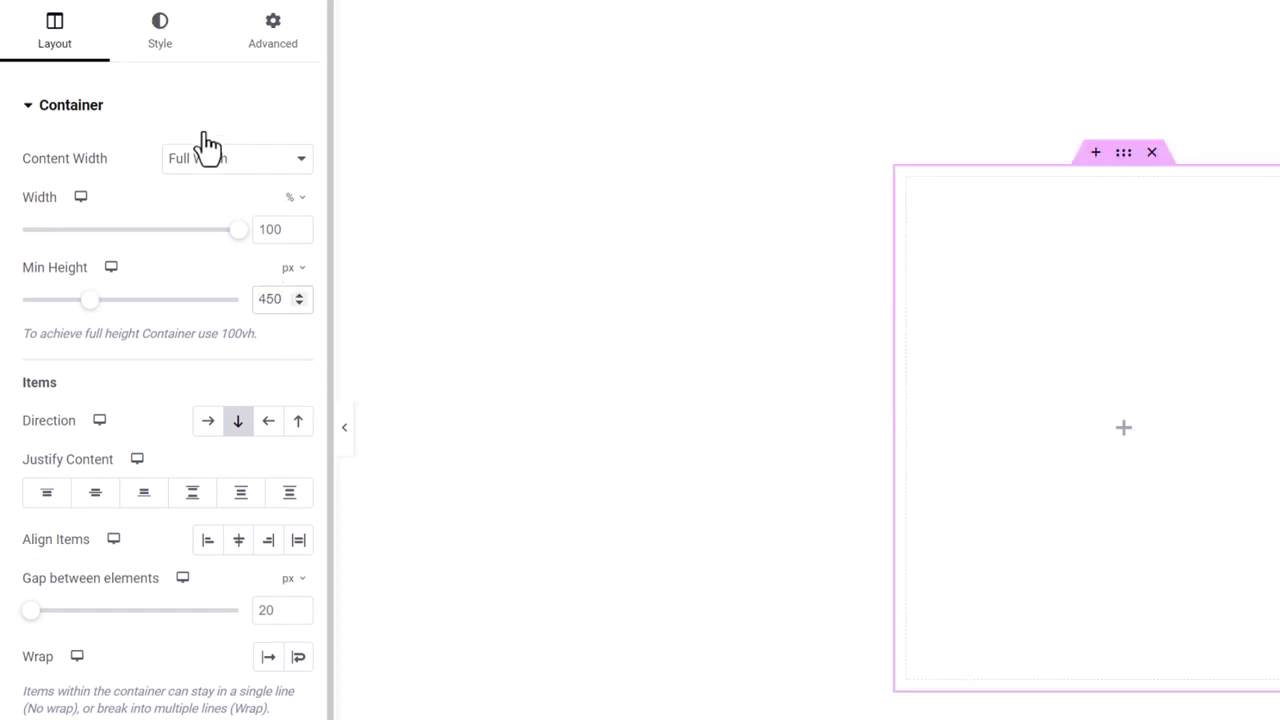
click(168, 55)
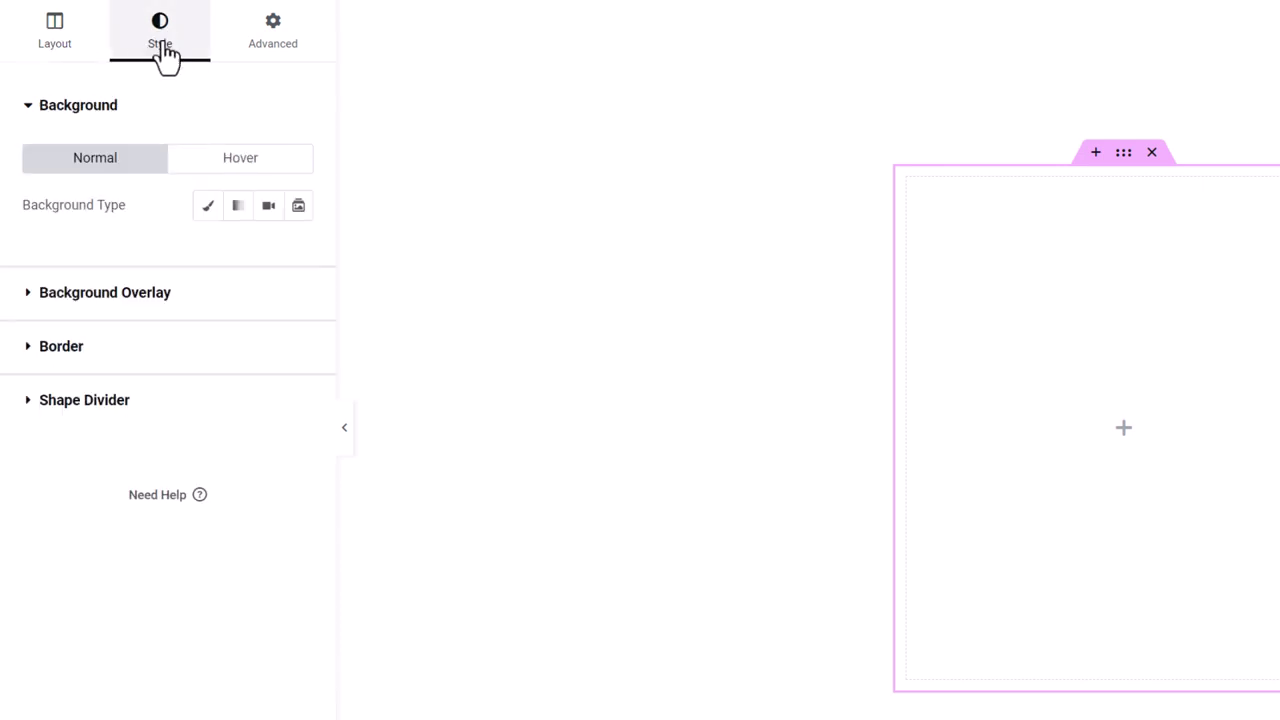
click(205, 206)
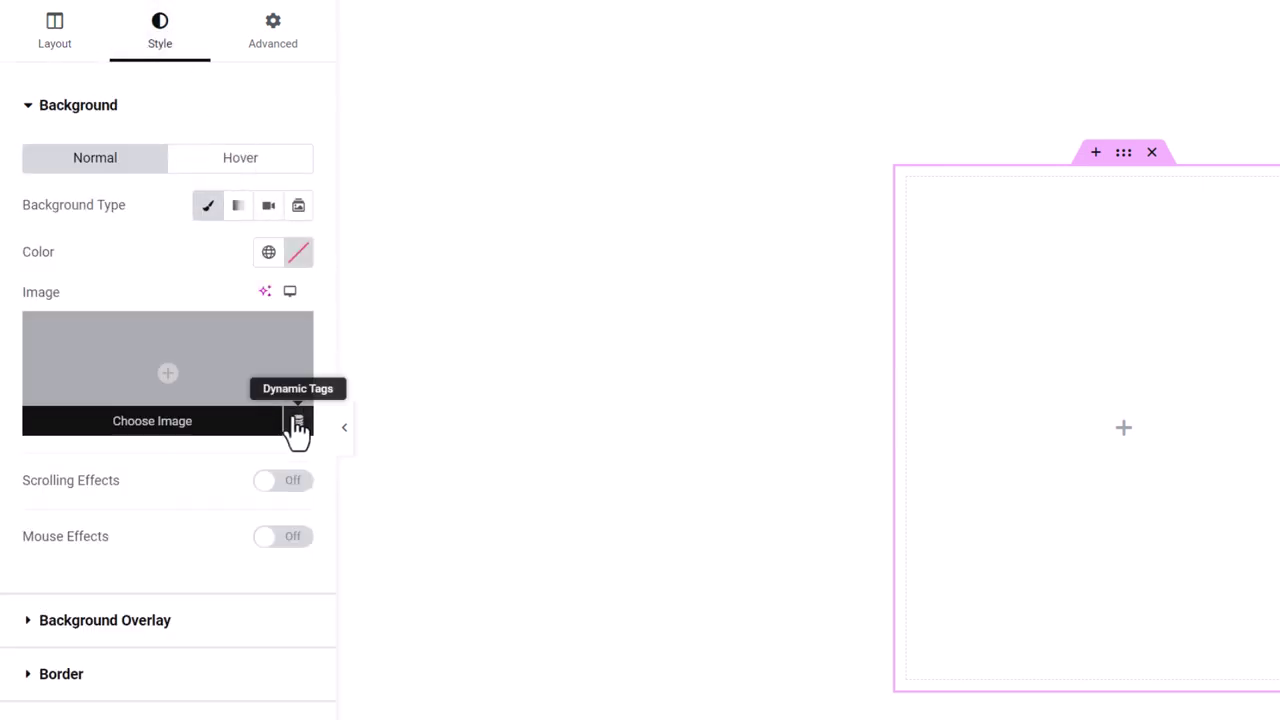
click(297, 424)
click(254, 490)
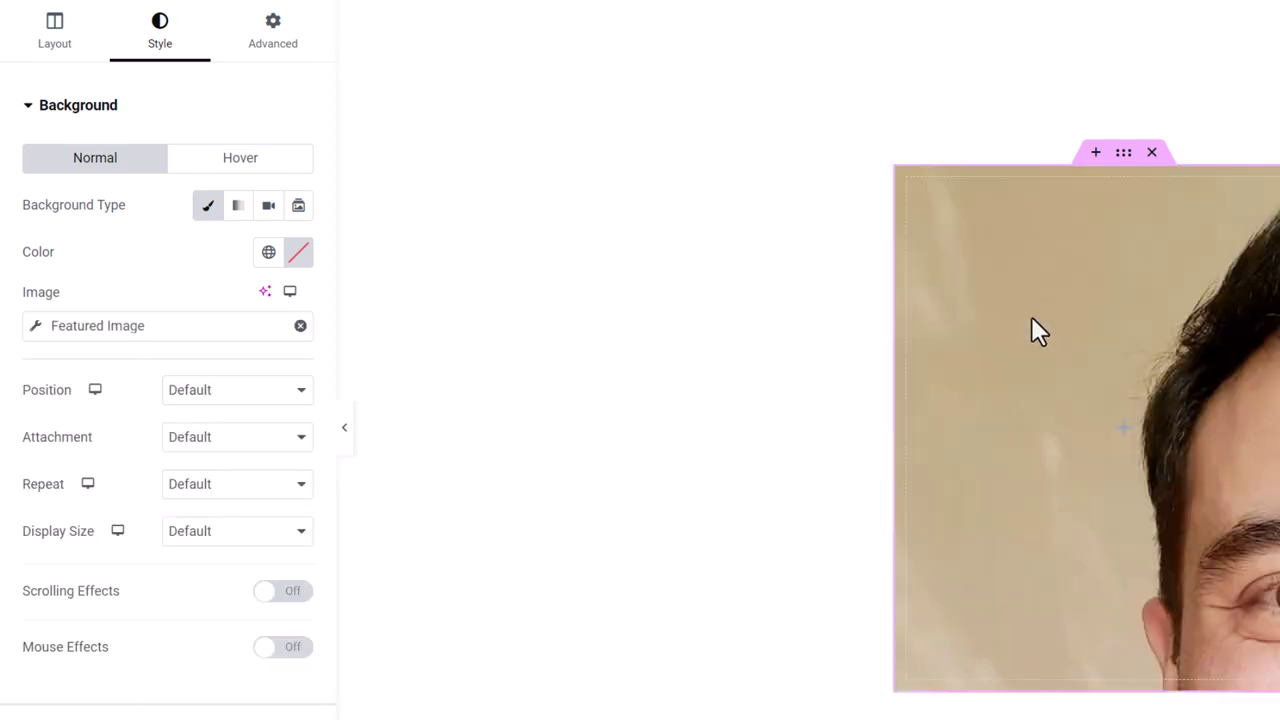
click(204, 394)
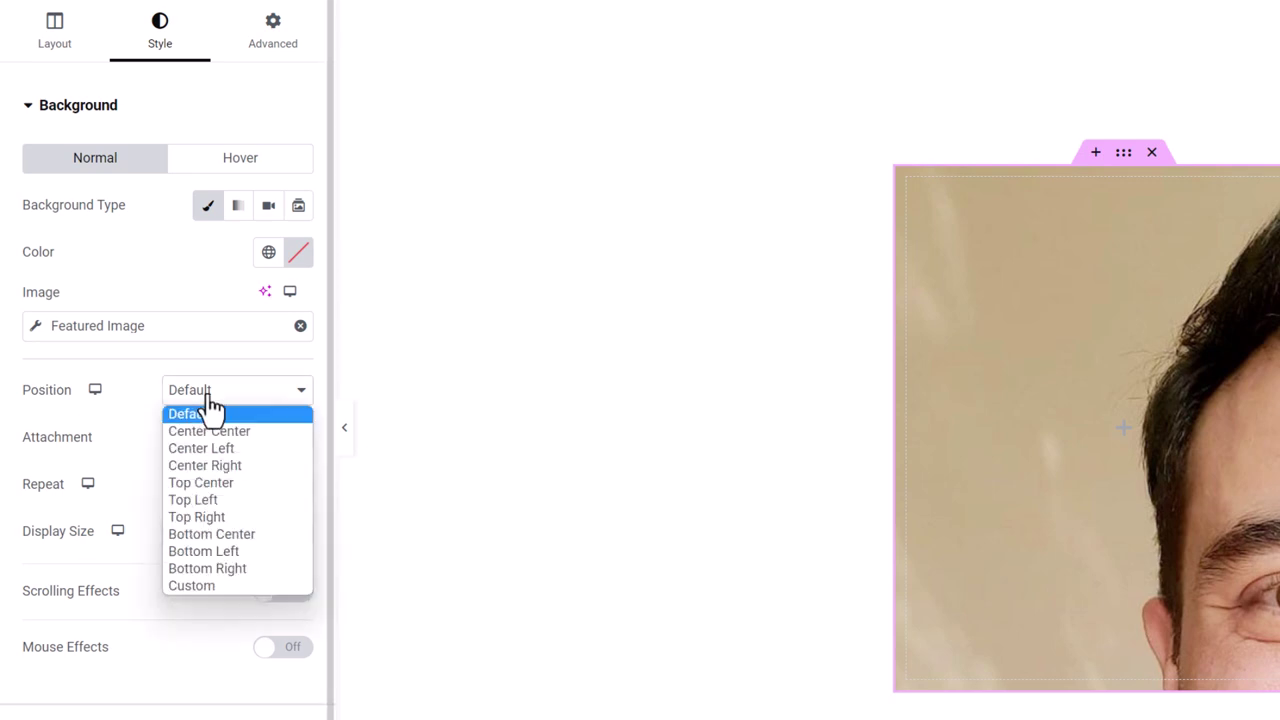
click(232, 432)
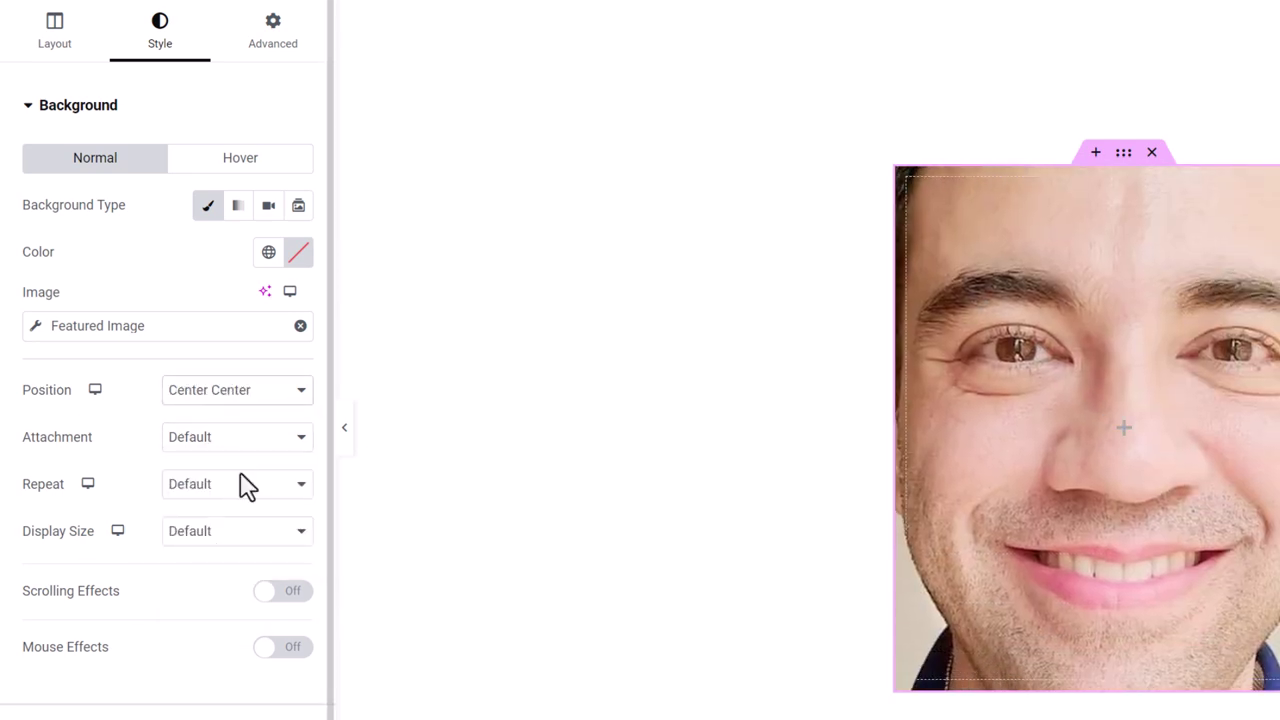
Step: Set the display size of the container's featured image background to Cover
click(246, 533)
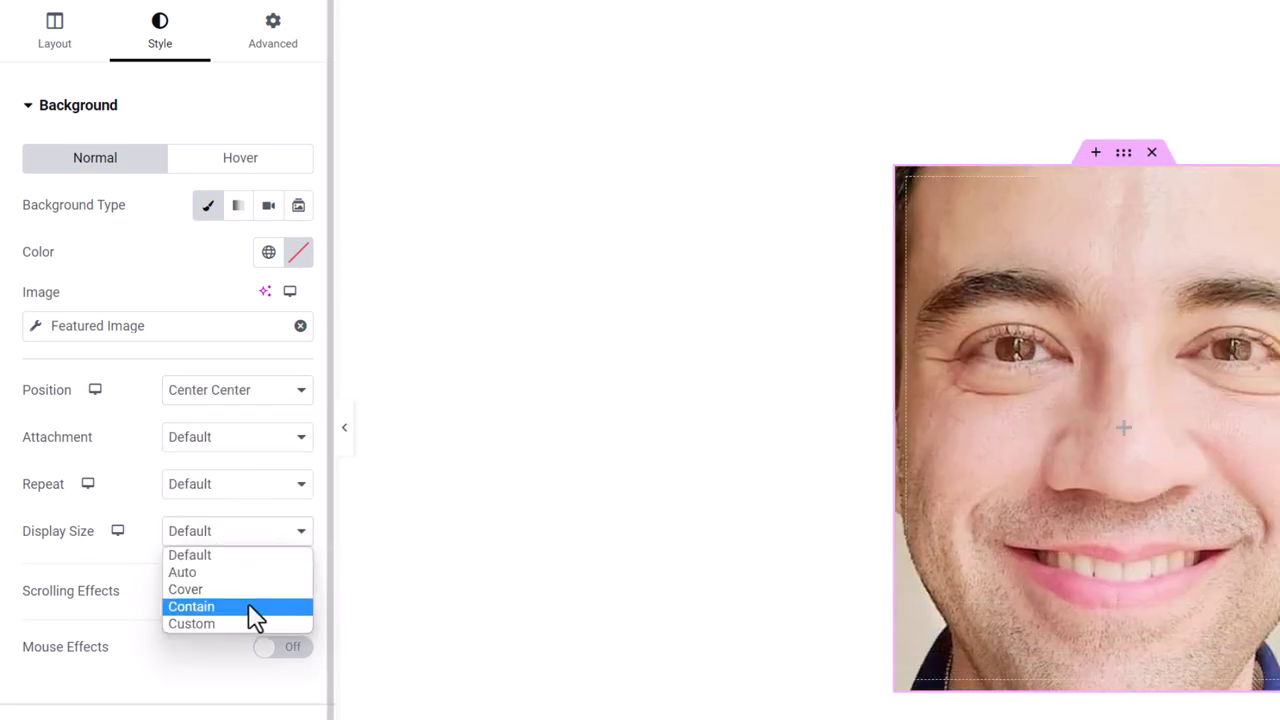
click(232, 590)
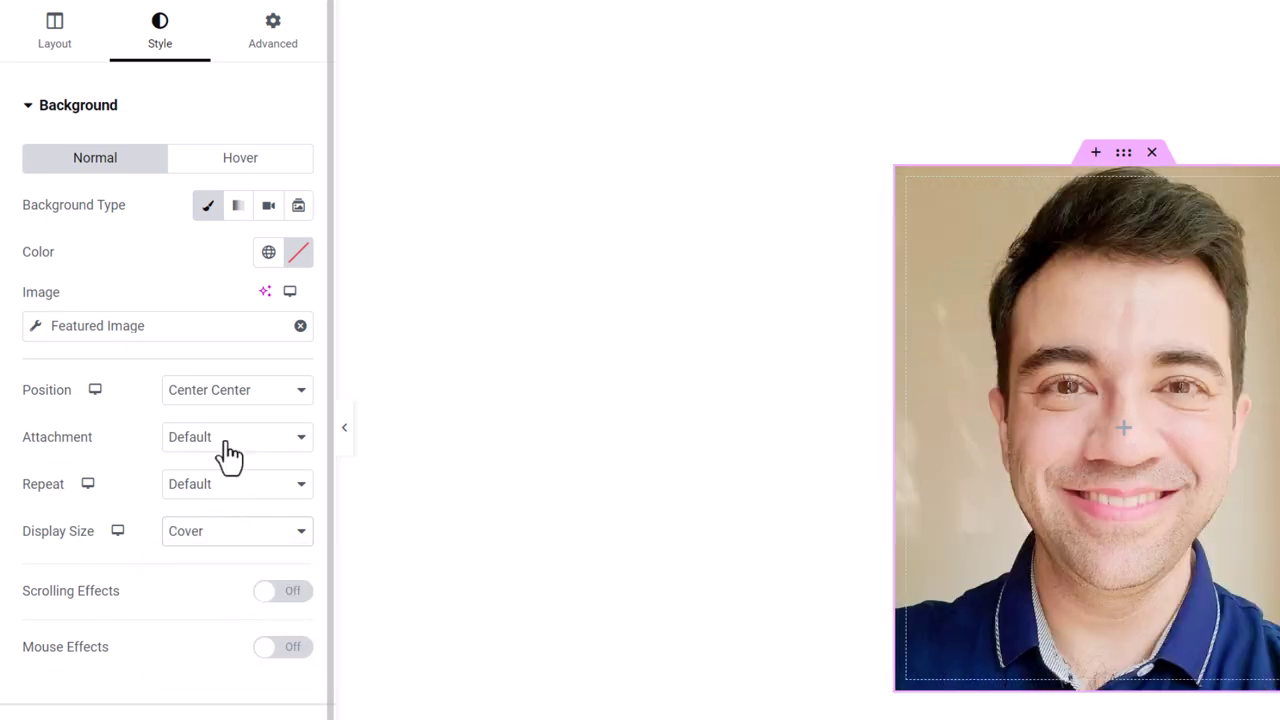
Step: Add a classic background overlay to the container's normal state in black #000000 with an opacity of 0.7
scroll(229, 452, down, 1)
click(230, 650)
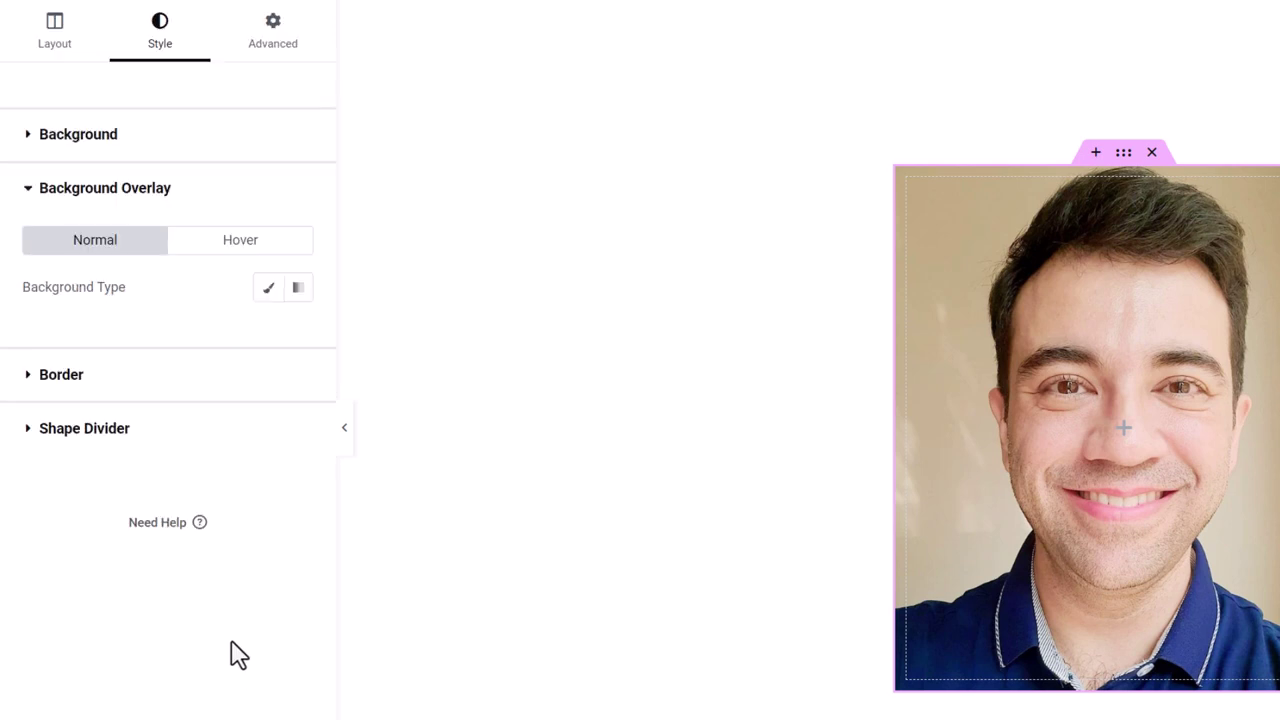
click(269, 289)
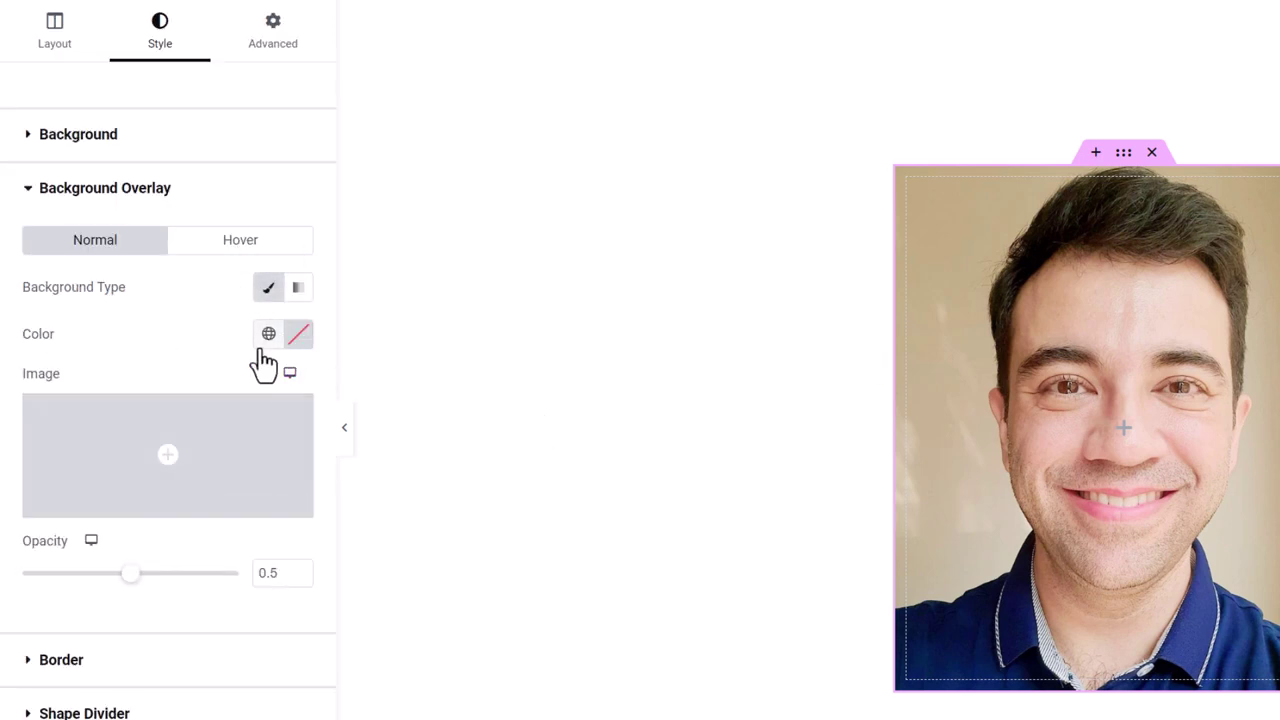
click(265, 340)
click(296, 350)
click(297, 345)
drag(250, 514, 171, 634)
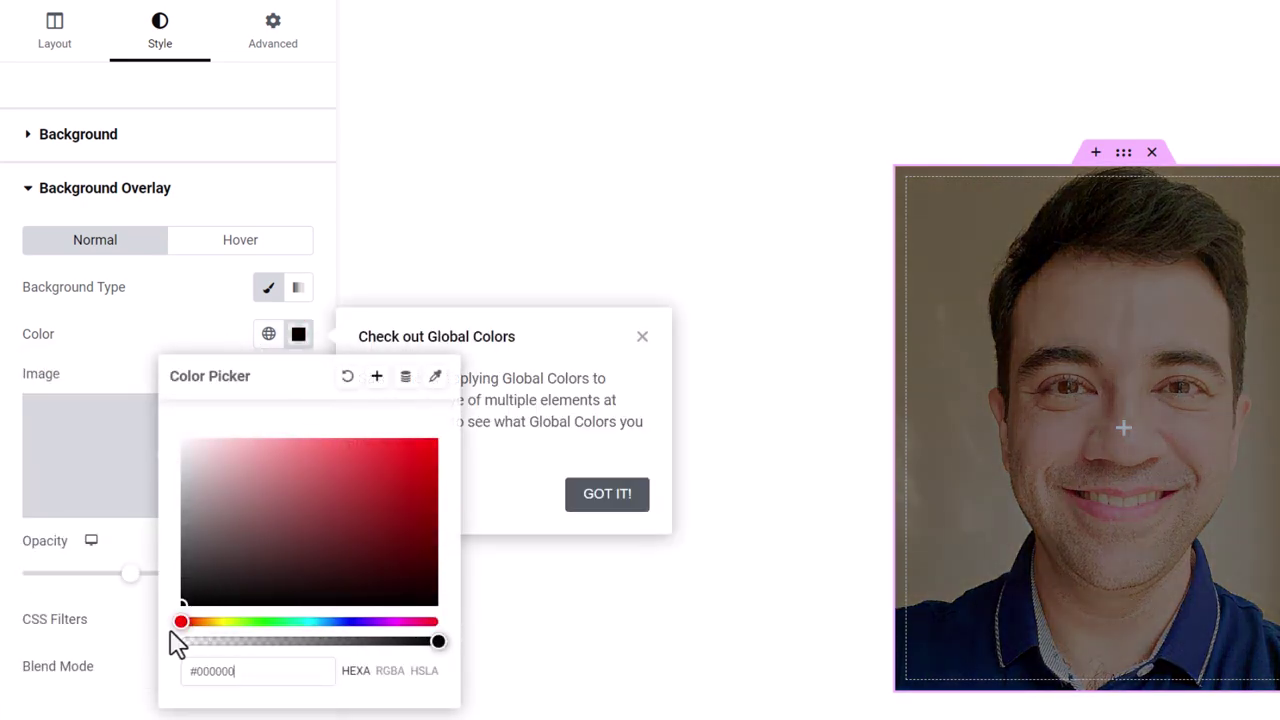
click(178, 353)
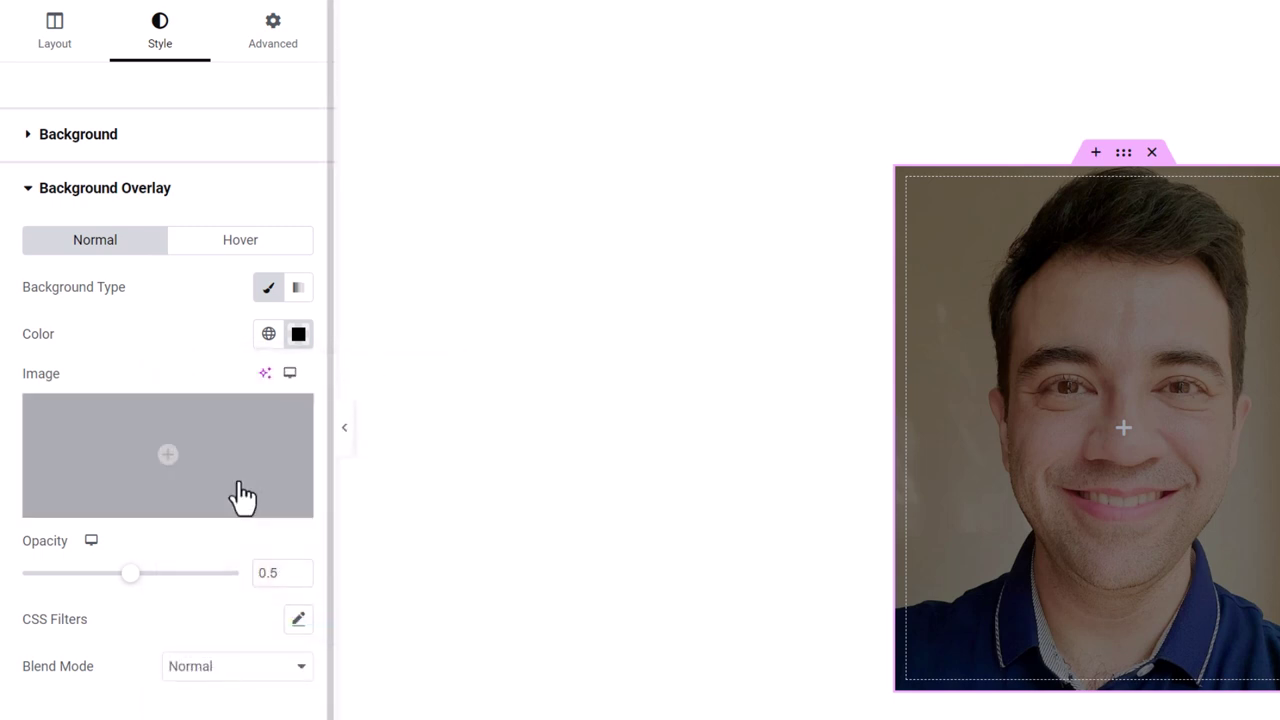
drag(271, 577, 288, 575)
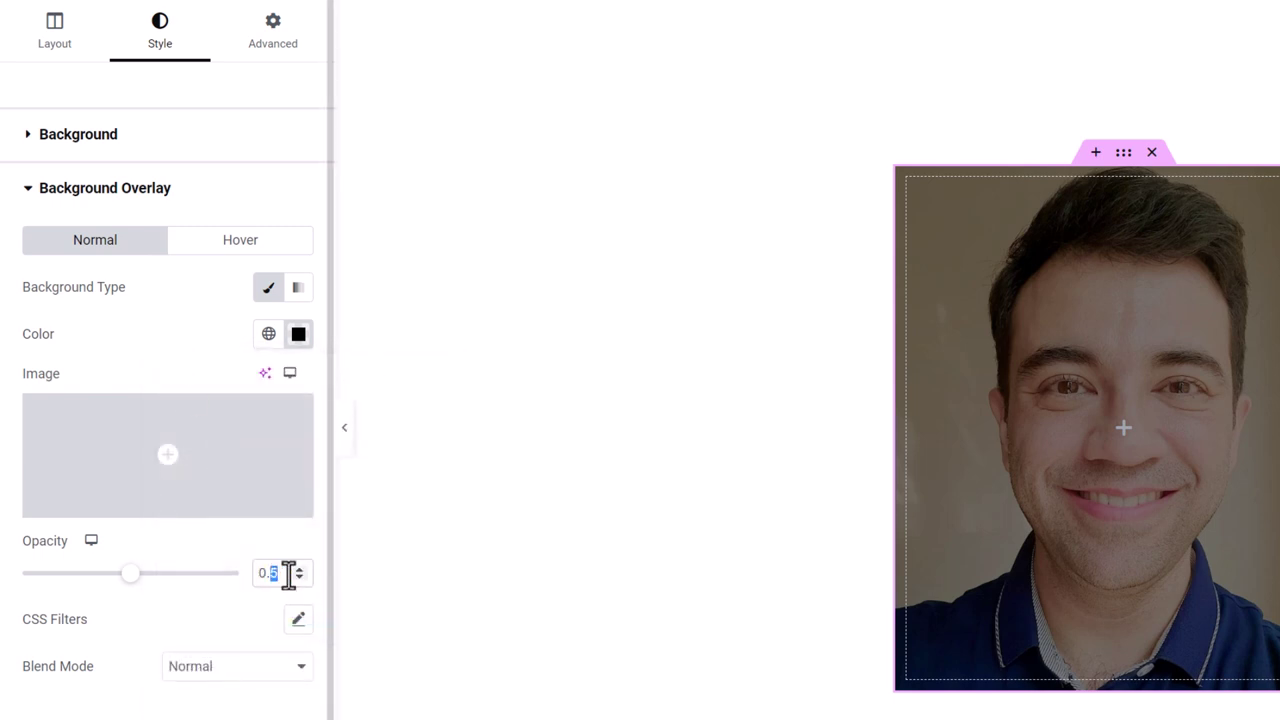
text(7)
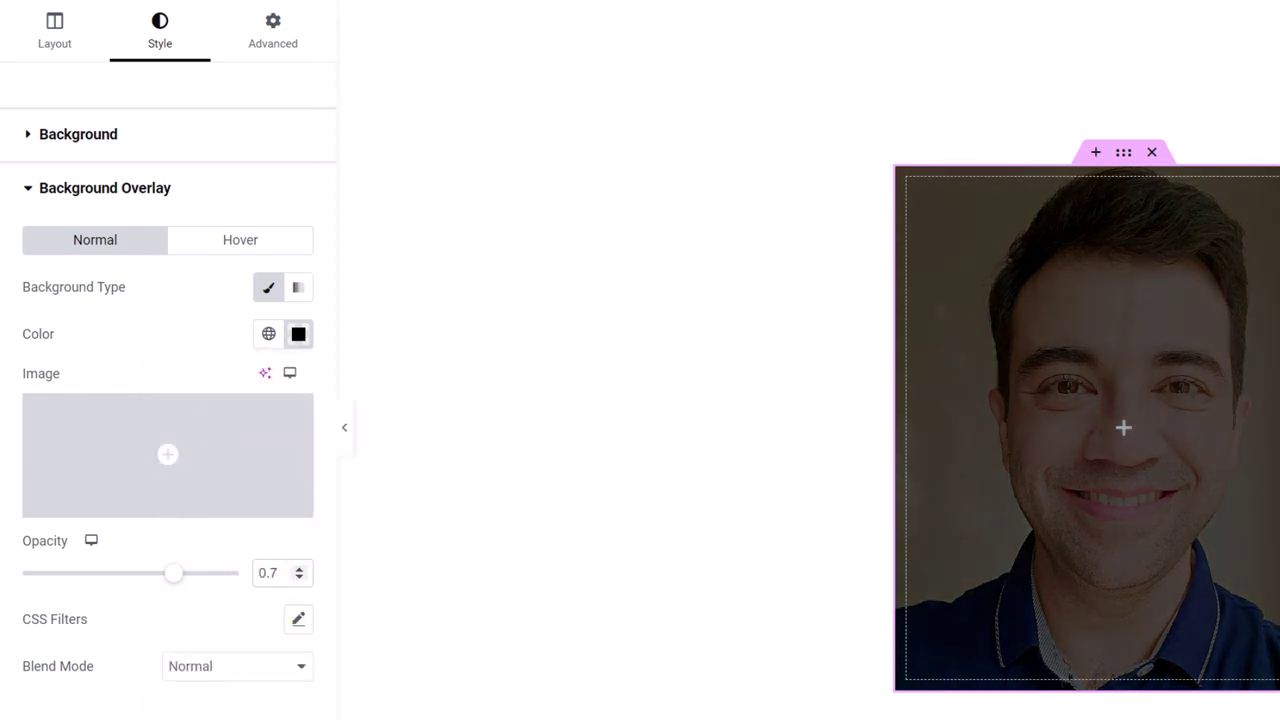
Step: Give the container's hover state a classic black #000000 background overlay with an opacity of 0.3
click(242, 250)
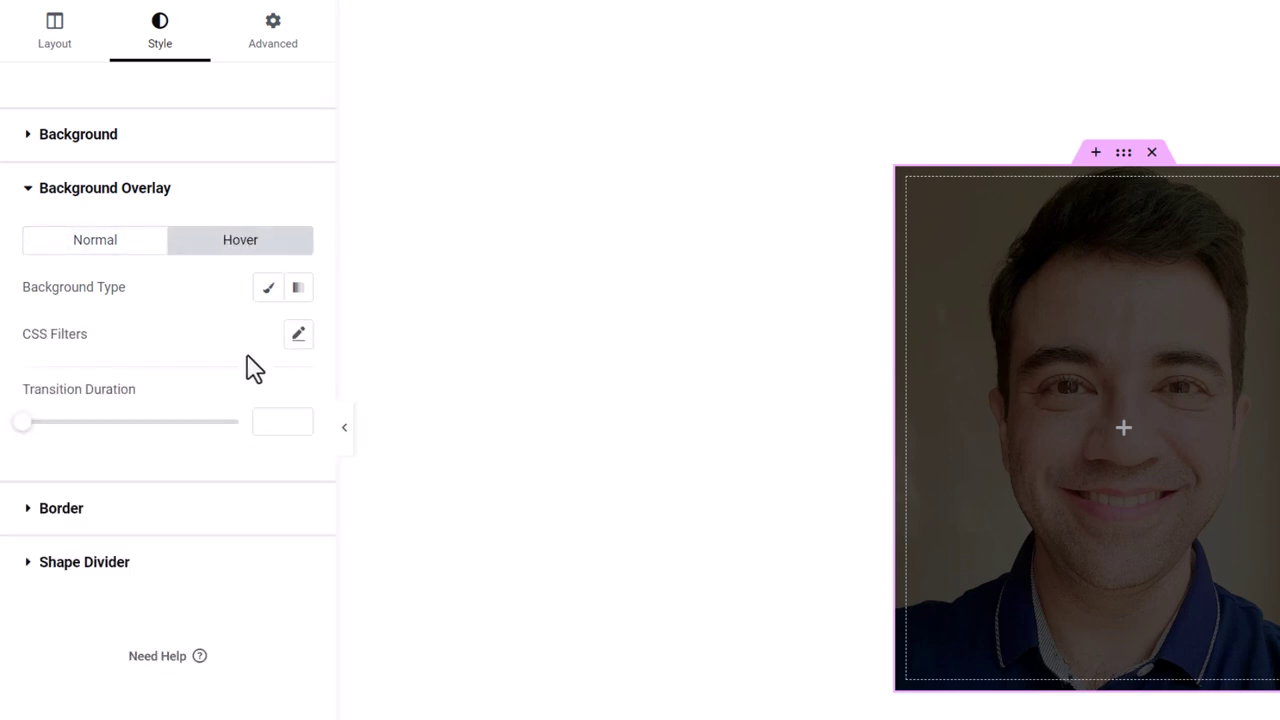
click(262, 293)
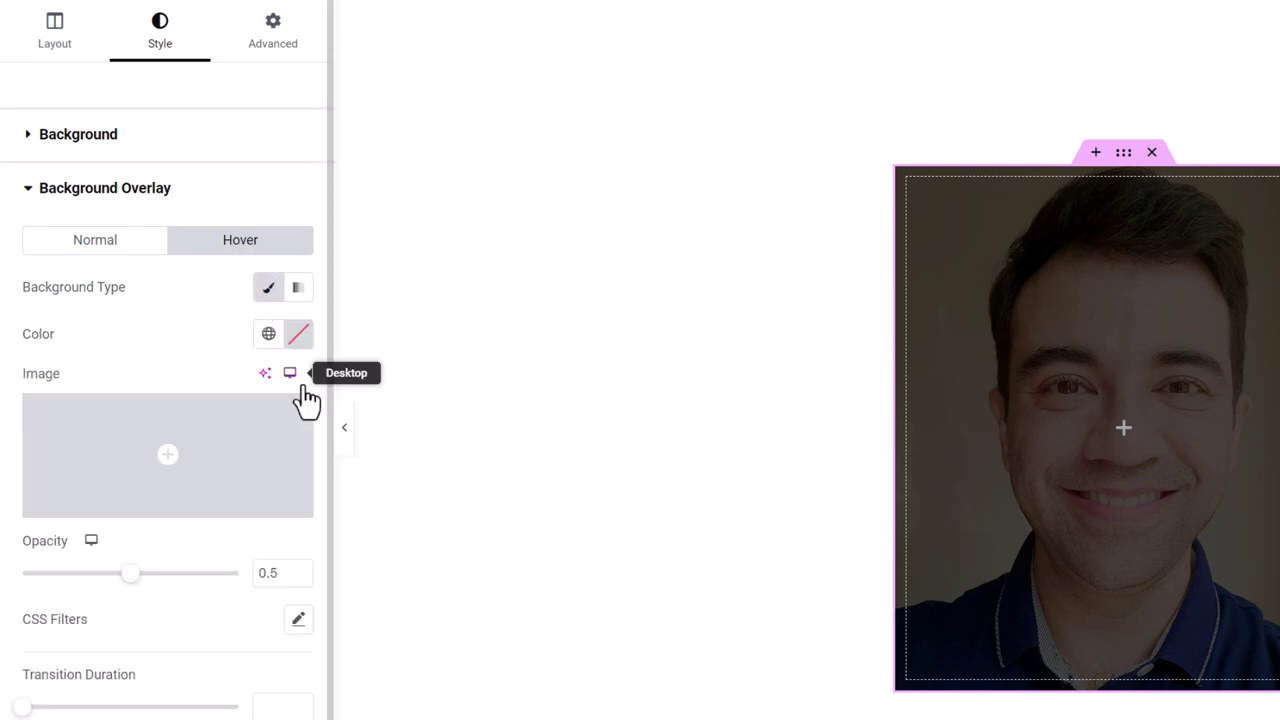
click(298, 334)
drag(223, 529, 168, 655)
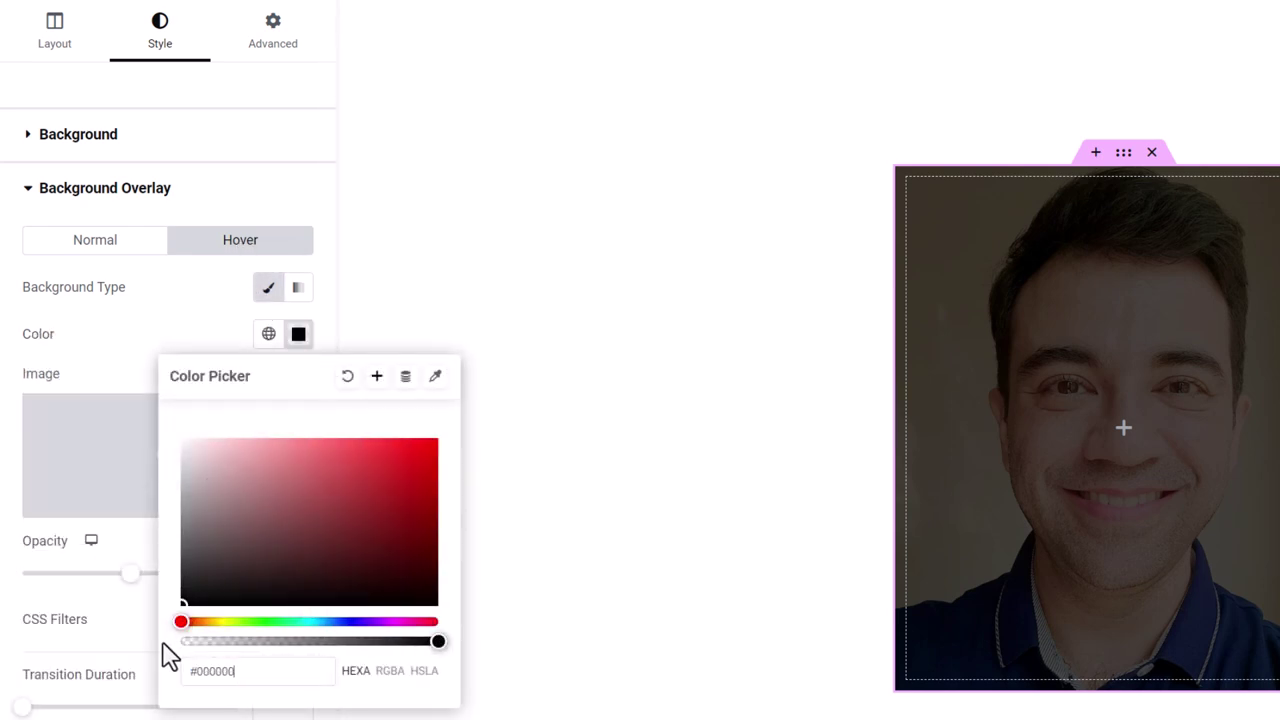
click(423, 641)
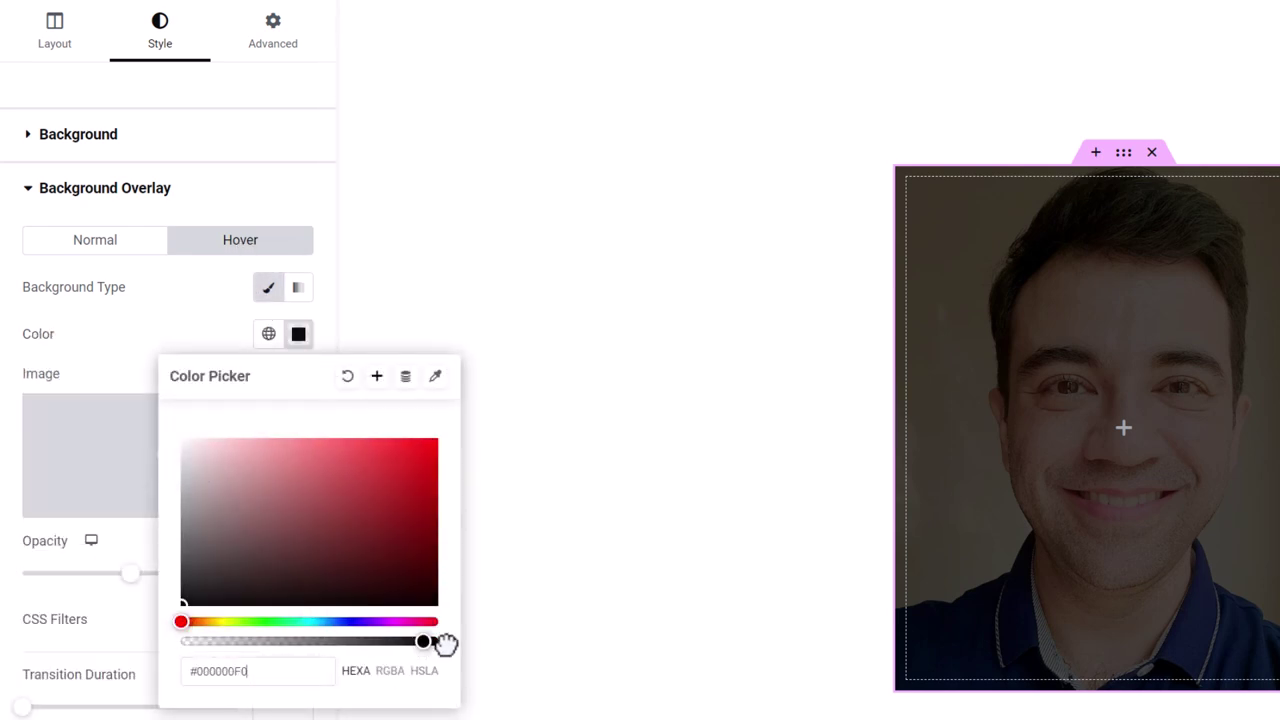
drag(446, 644, 171, 569)
double_click(281, 572)
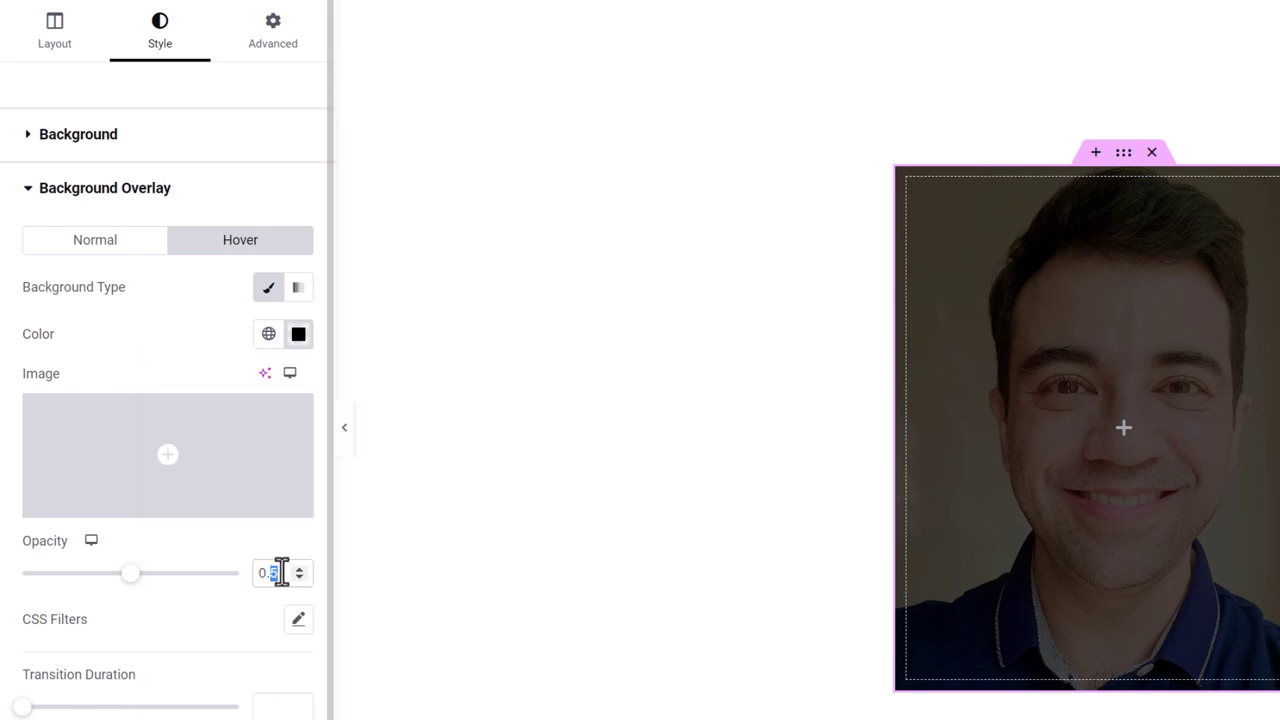
text(3)
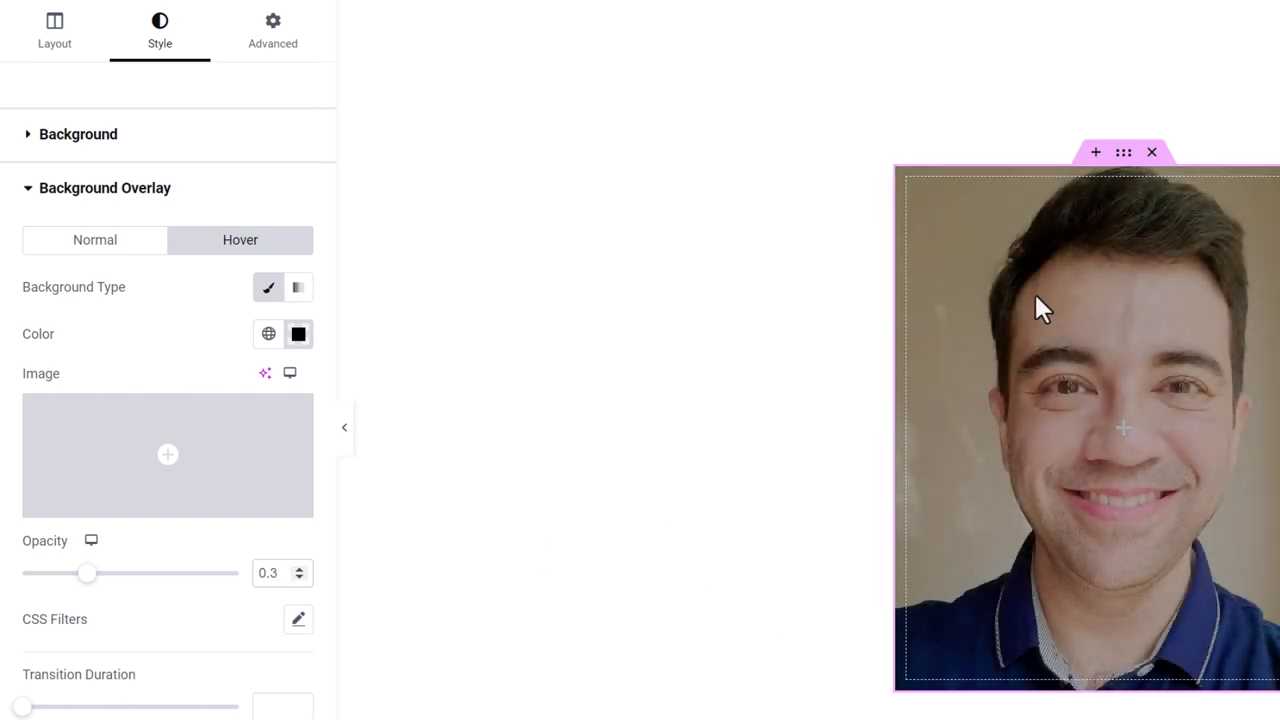
Step: Set the container's border radius to 10 px on all corners and justify its content to the end
click(157, 709)
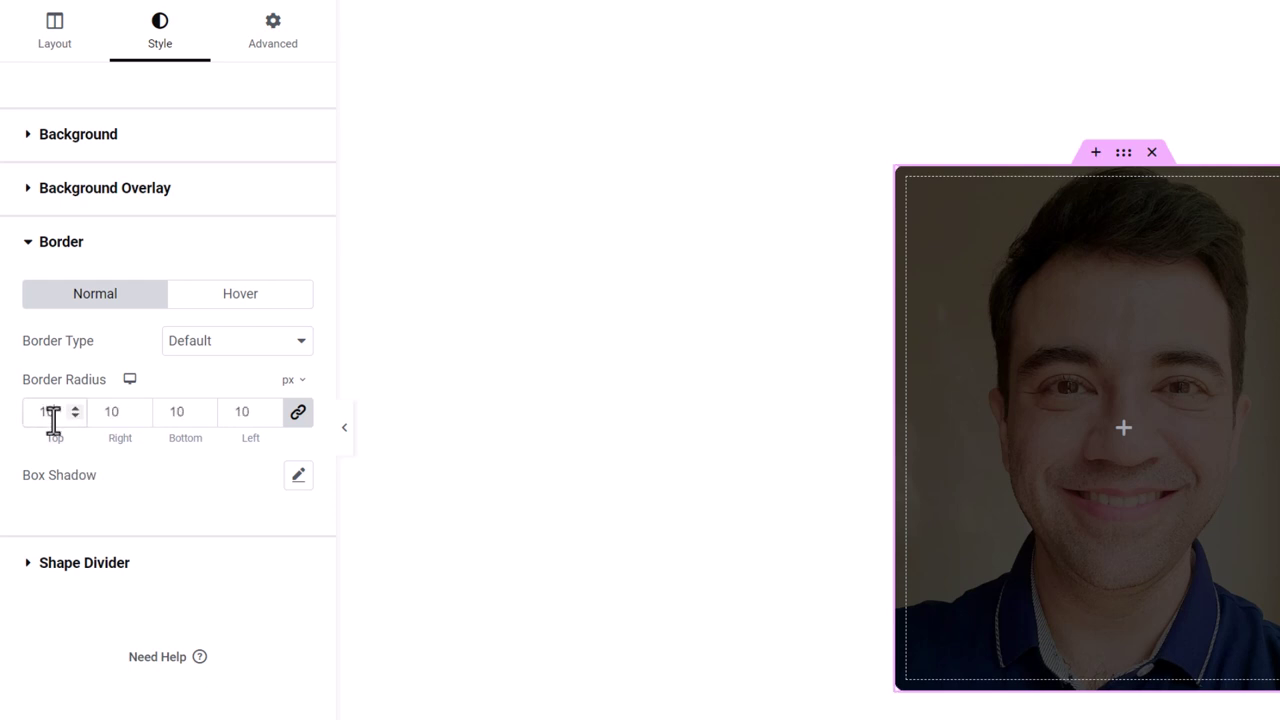
click(88, 50)
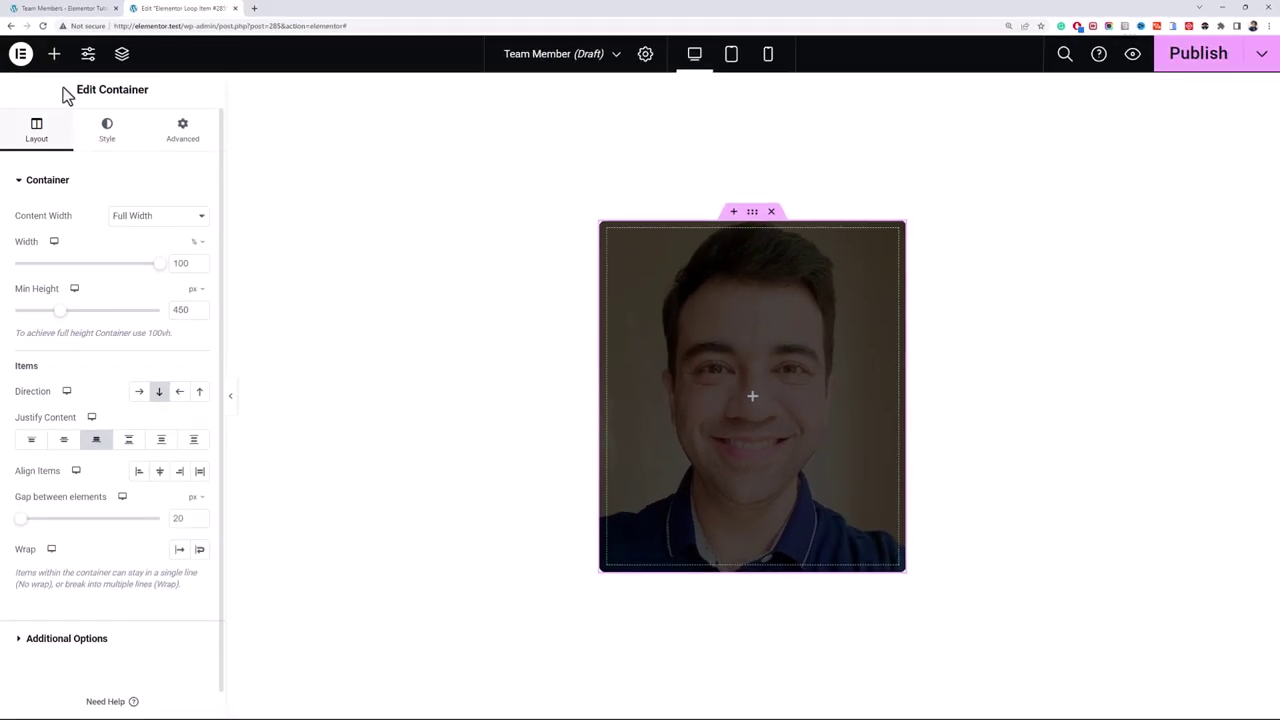
Step: Add a nested container inside the main image container
click(54, 53)
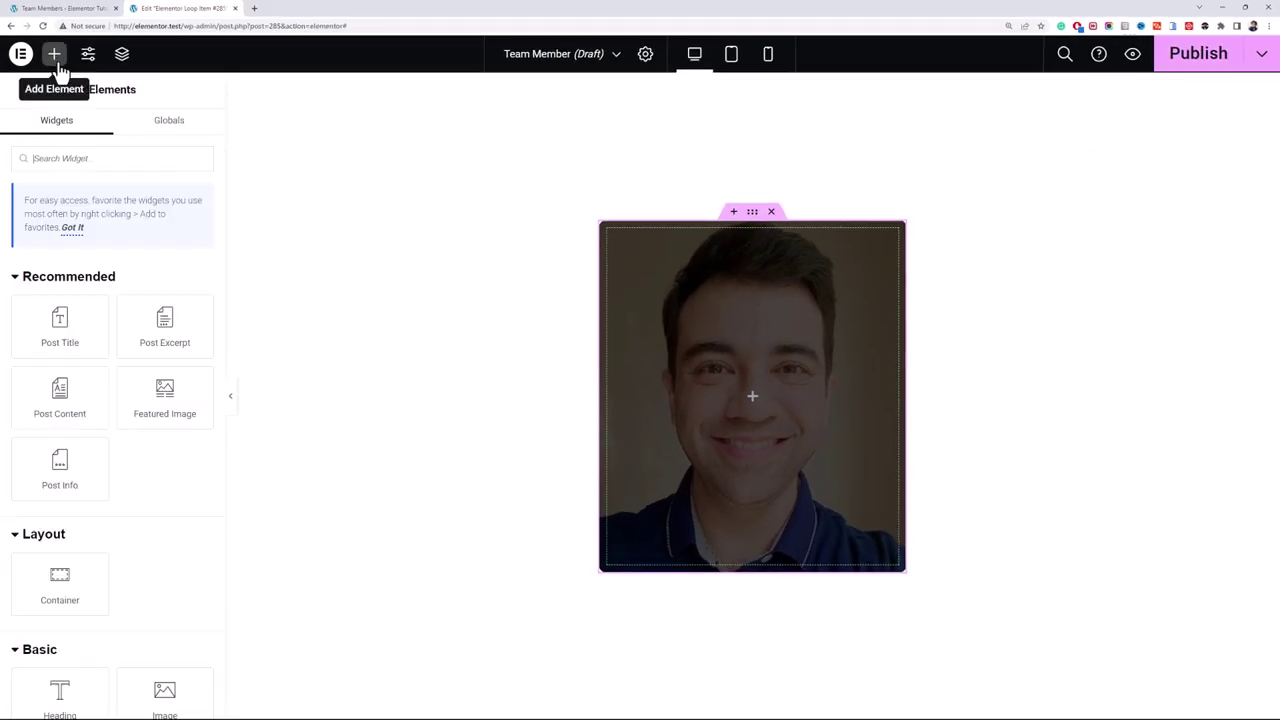
drag(80, 571, 720, 418)
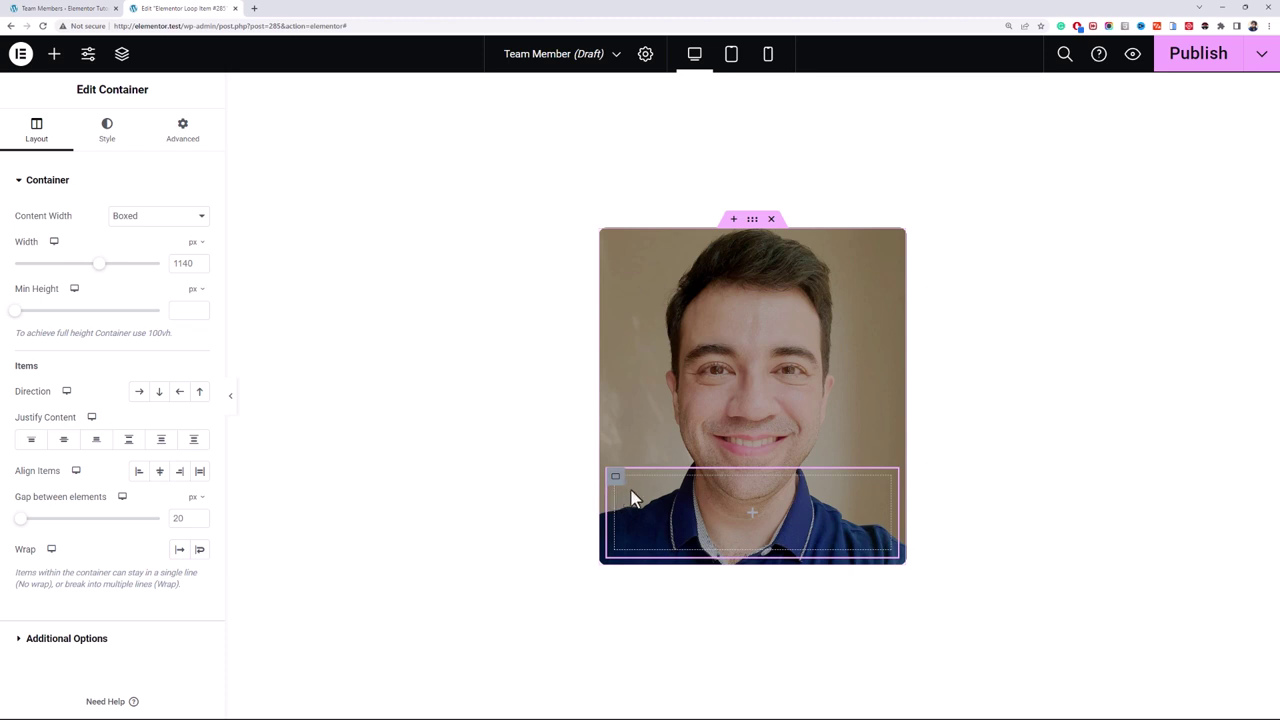
Step: Set the outer container's padding to 0 px on all sides
click(752, 220)
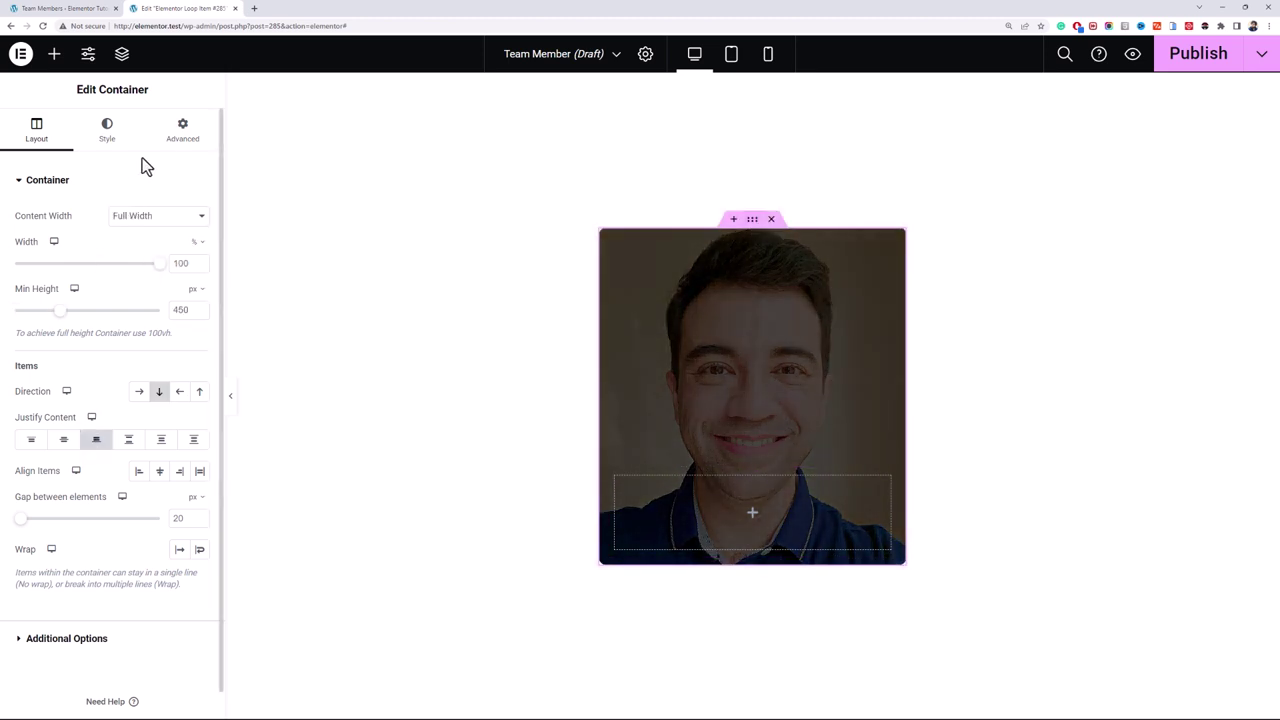
click(160, 135)
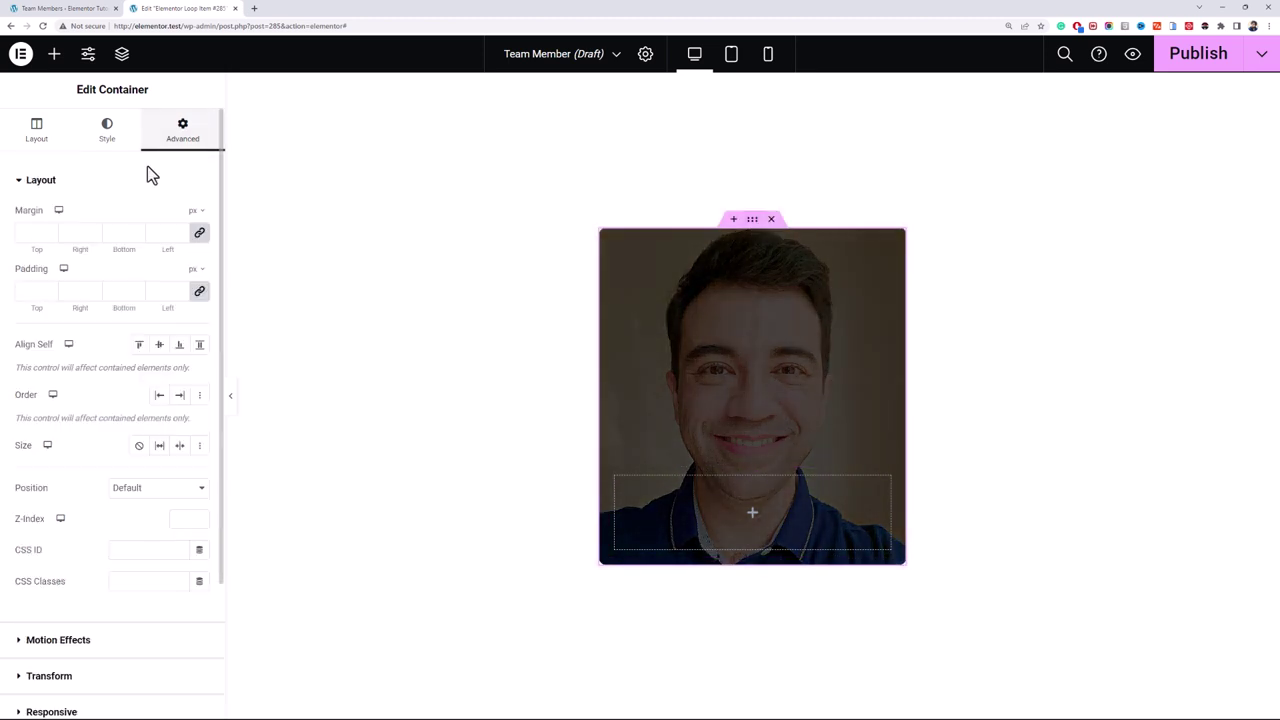
click(40, 290)
text(0)
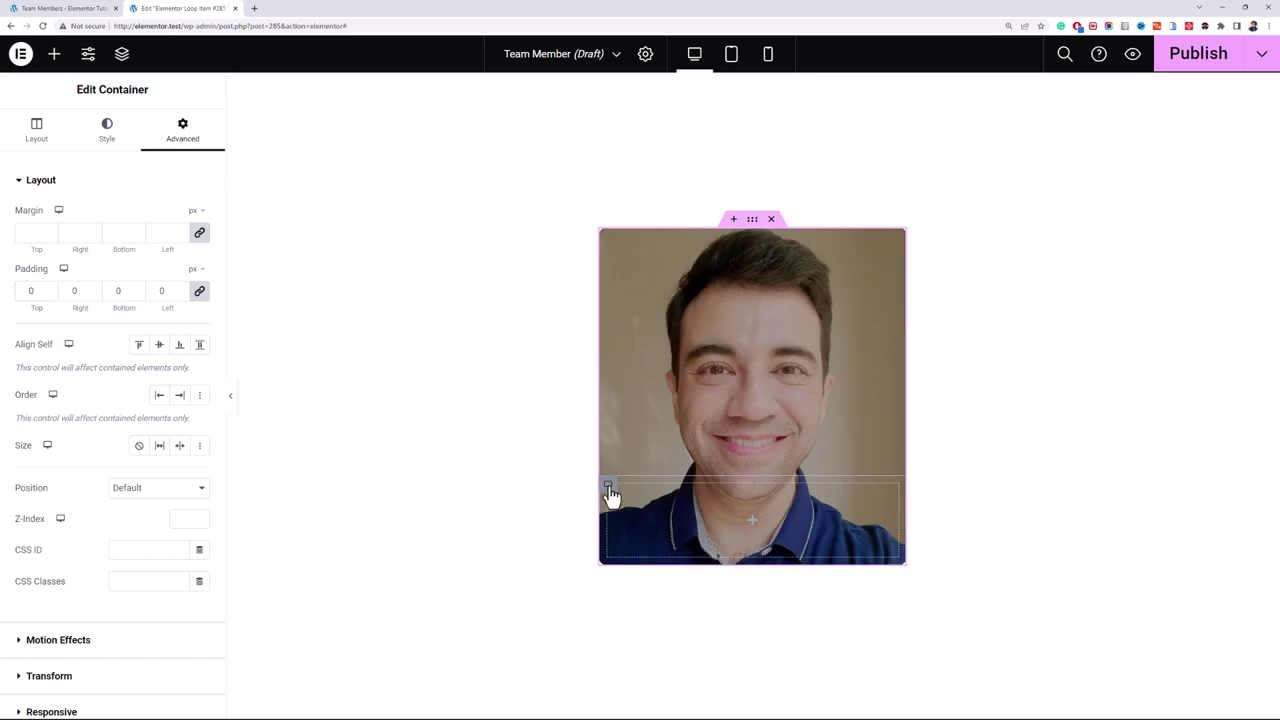
Step: Set the inner container's padding to 20 px on all sides
click(608, 488)
click(186, 140)
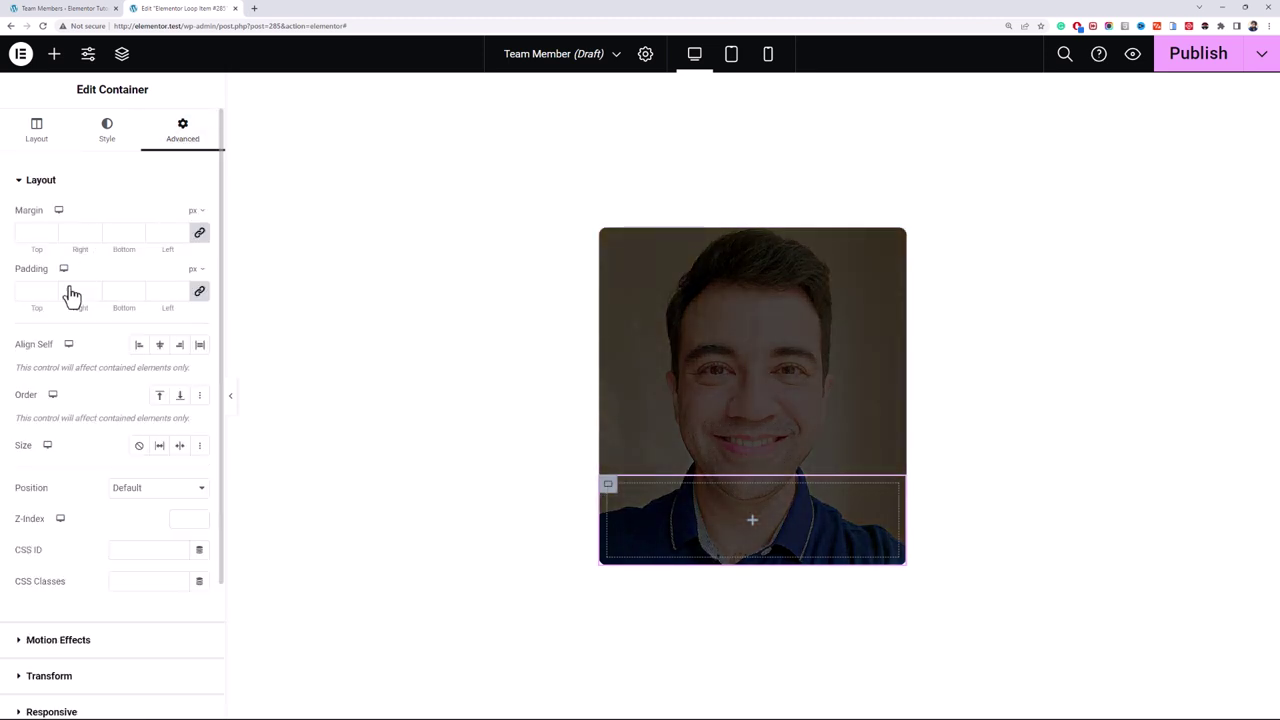
click(37, 291)
text(20)
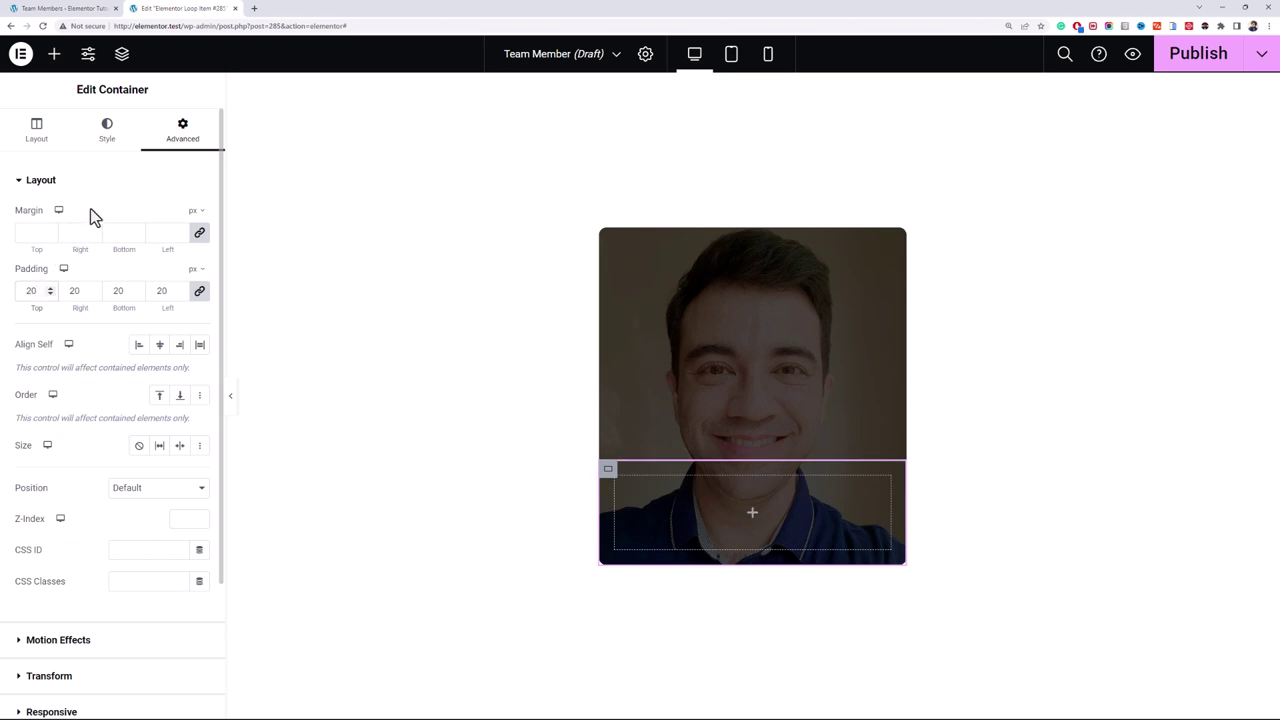
Step: Set the inner container's normal background type to Gradient
click(118, 140)
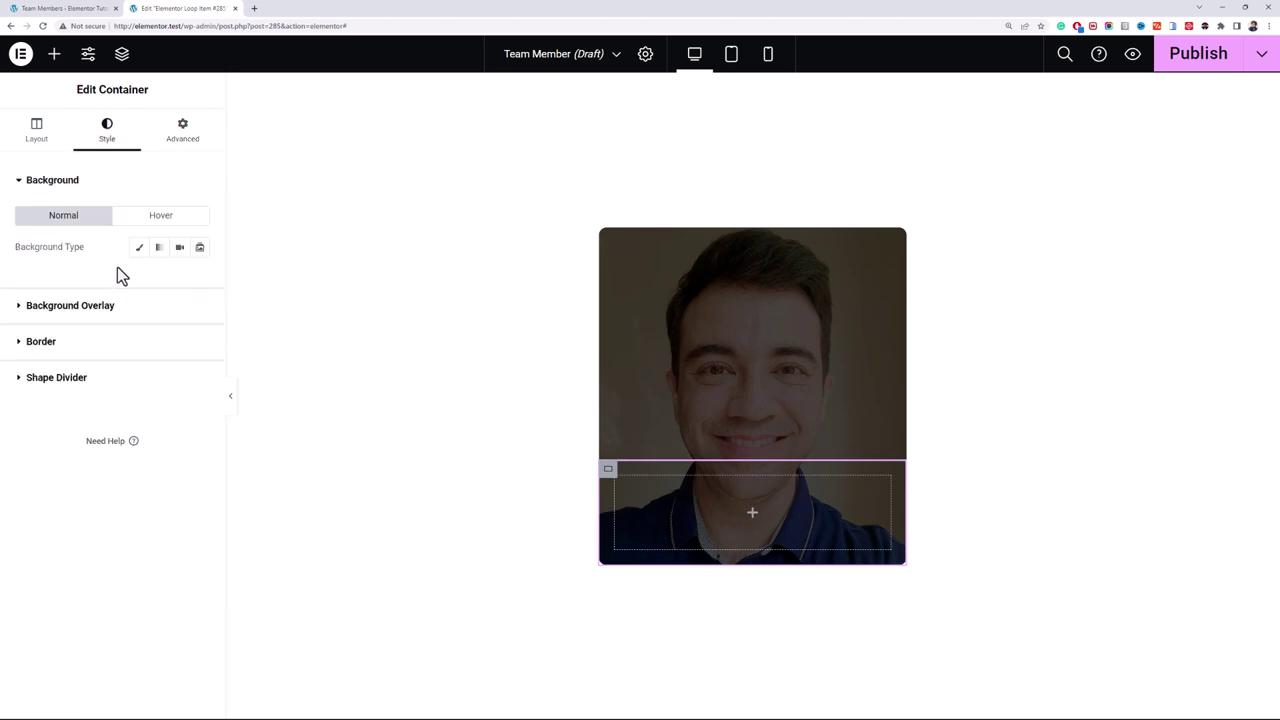
click(116, 350)
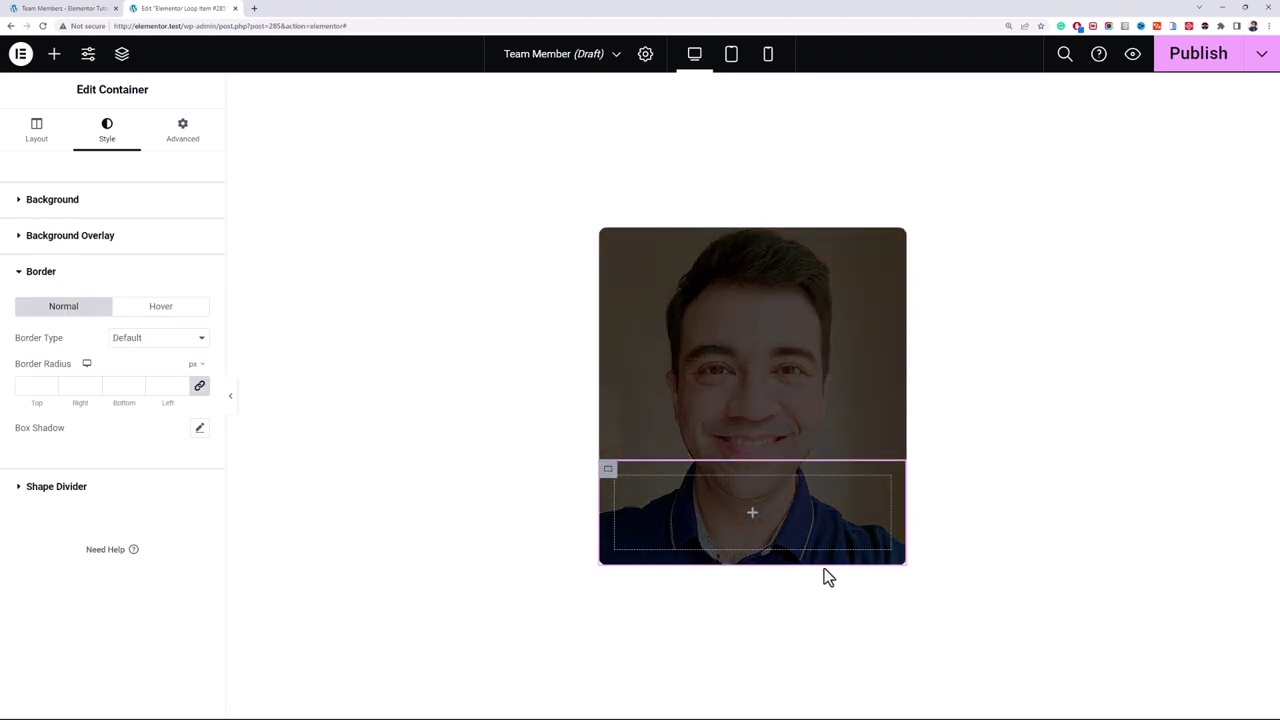
click(200, 387)
click(84, 212)
click(140, 267)
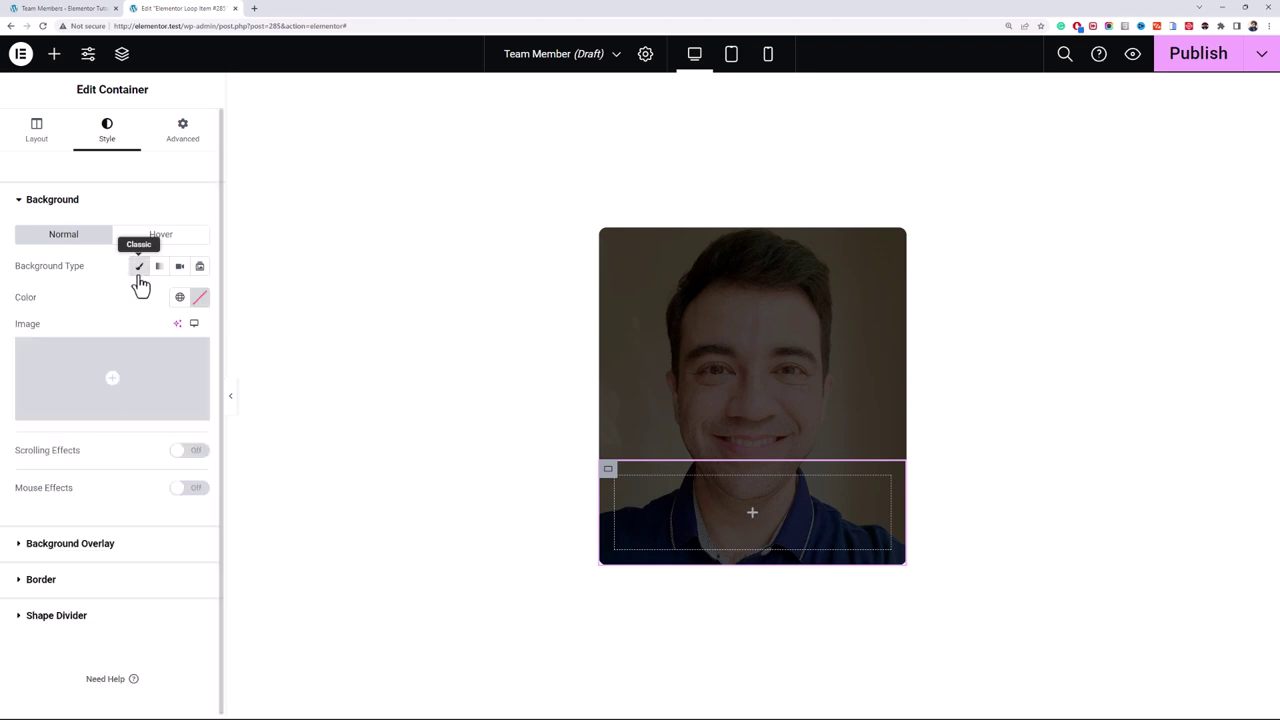
click(162, 267)
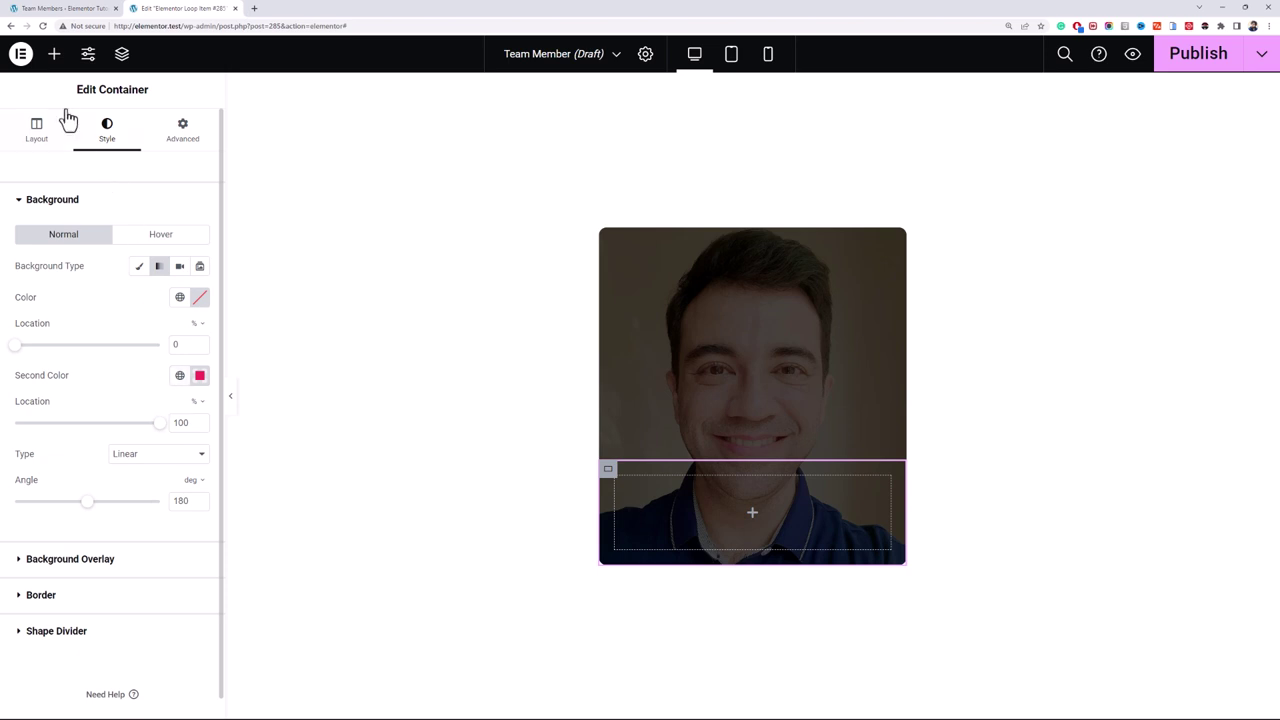
Step: Place a Post Title widget in the inner container and set its HTML tag to H4
click(54, 53)
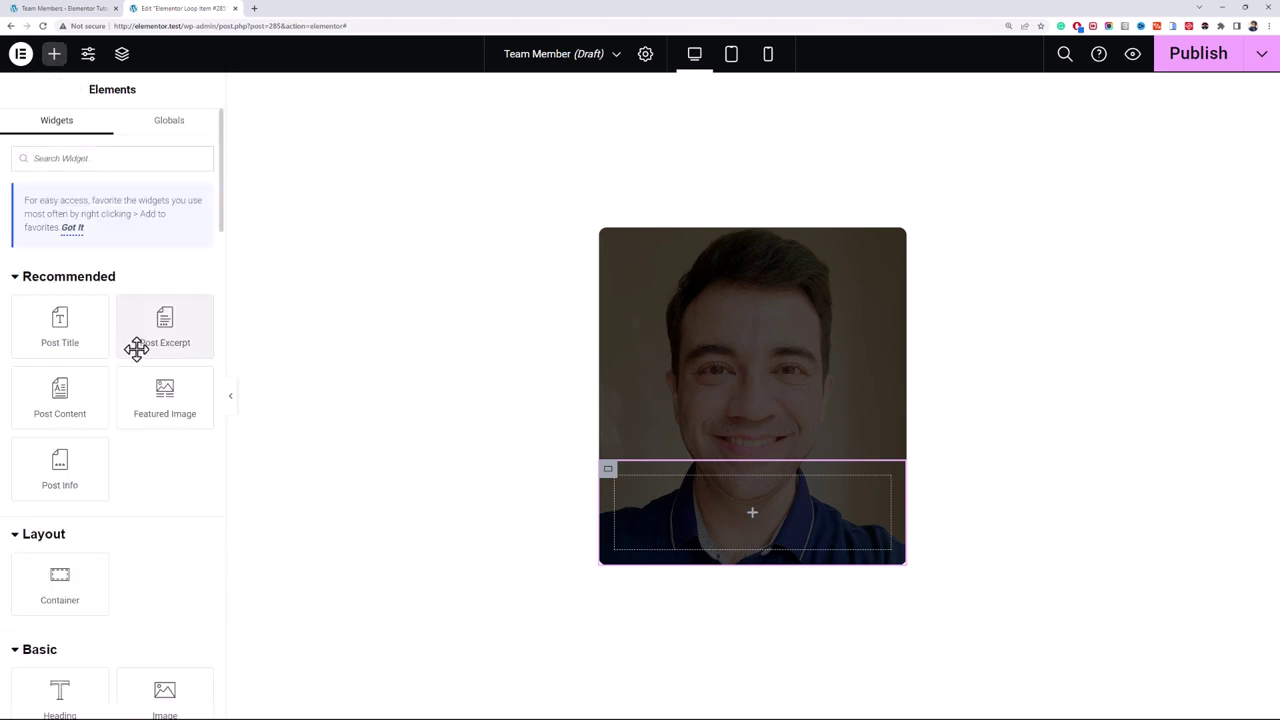
drag(43, 337, 743, 510)
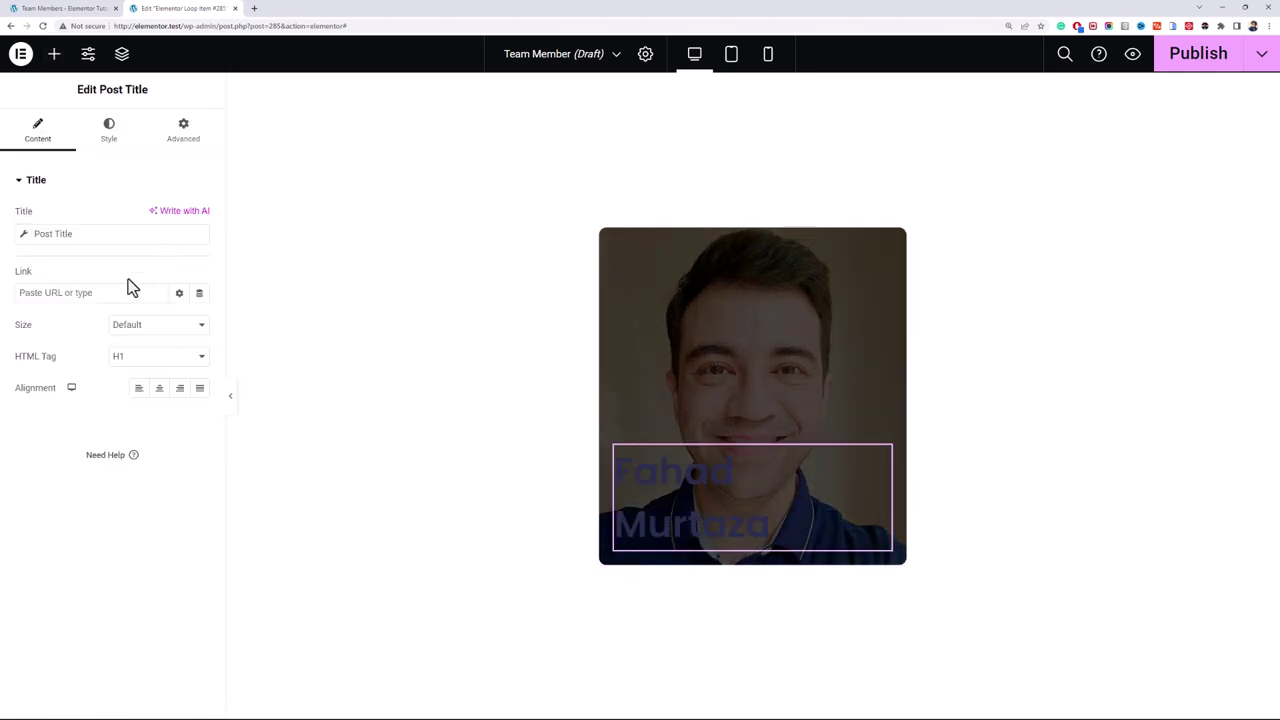
click(147, 362)
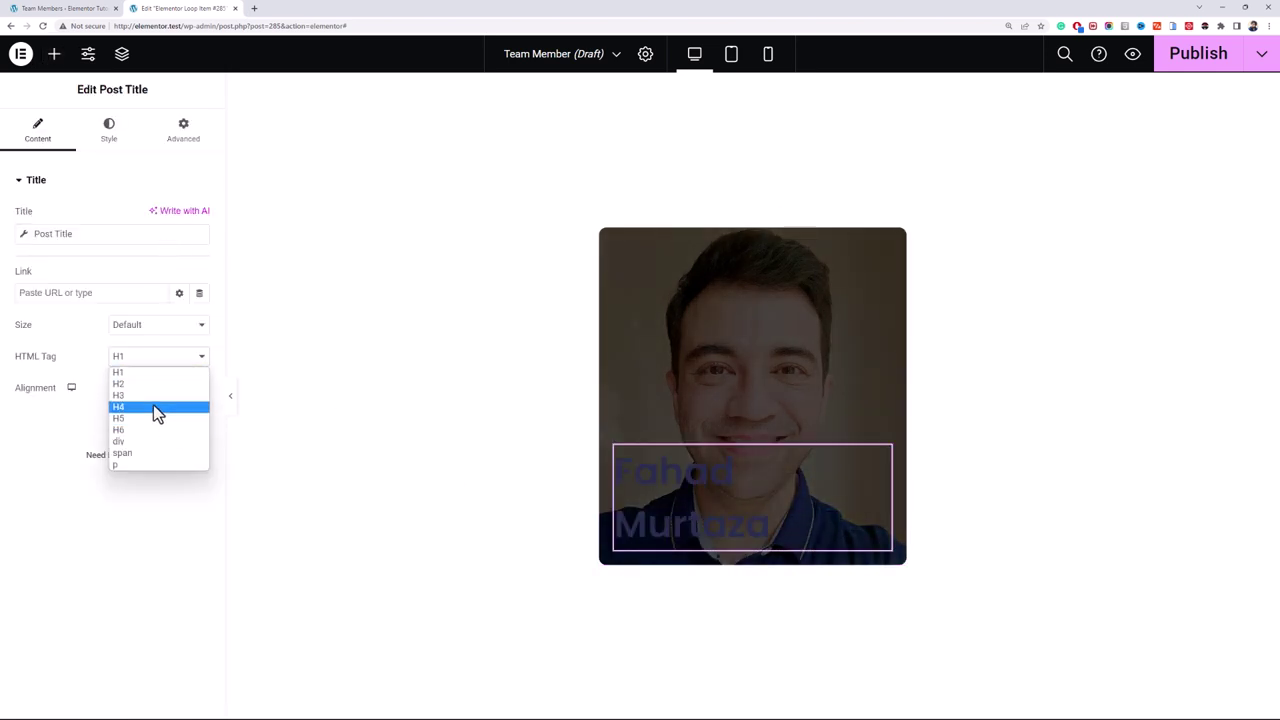
click(155, 410)
Step: Set the post title's text color to white (#FFFFFF)
click(112, 138)
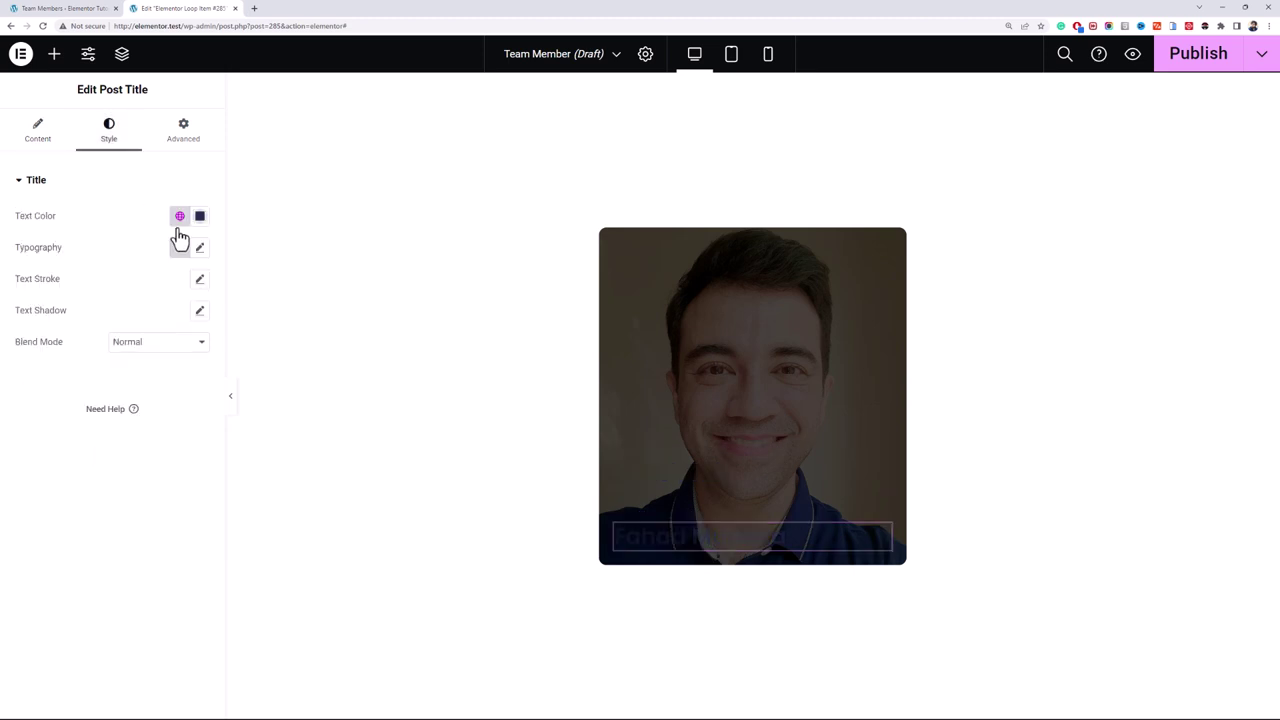
click(200, 216)
click(88, 230)
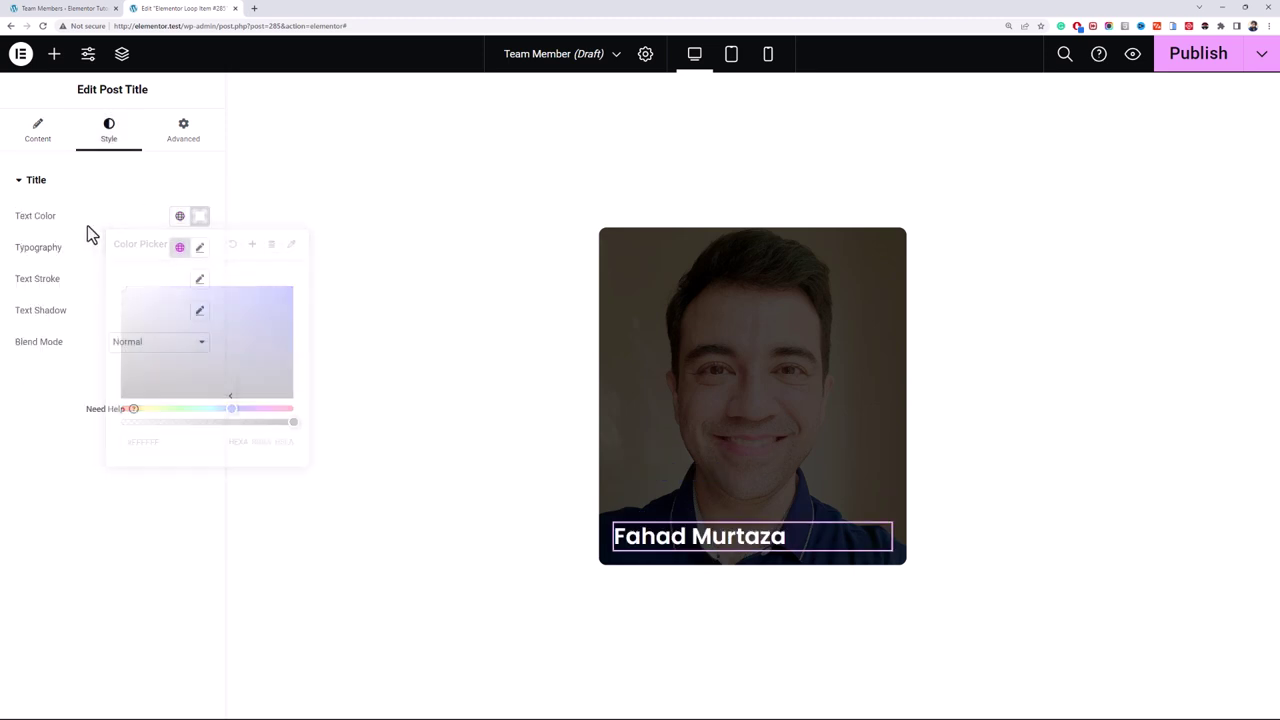
Step: Add a Heading widget below the post title in the inner container
click(60, 125)
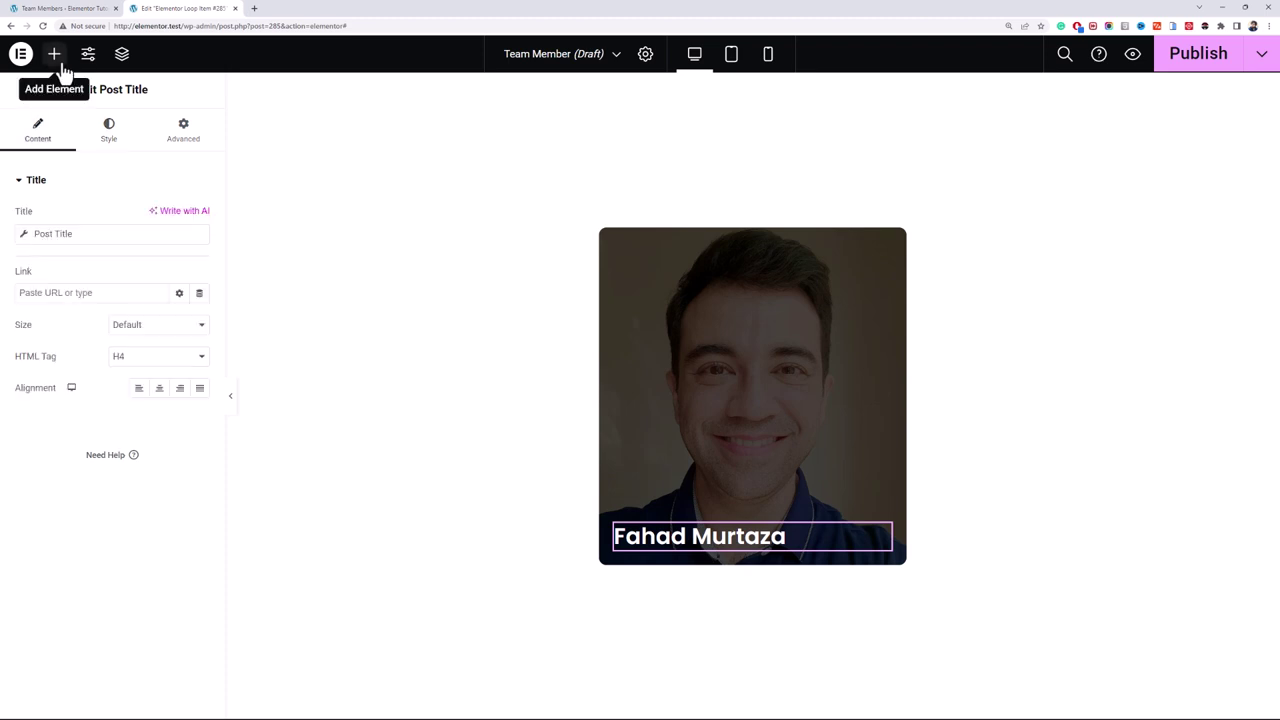
click(55, 55)
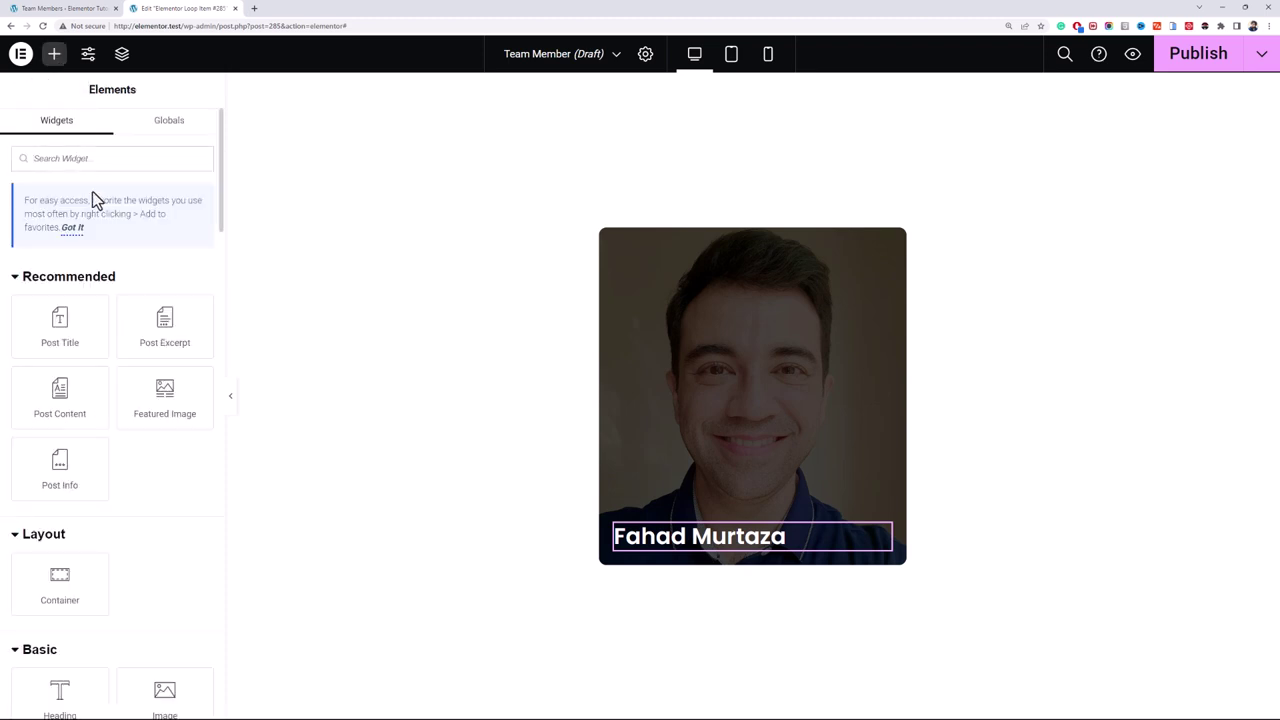
scroll(91, 430, down, 3)
drag(90, 459, 705, 548)
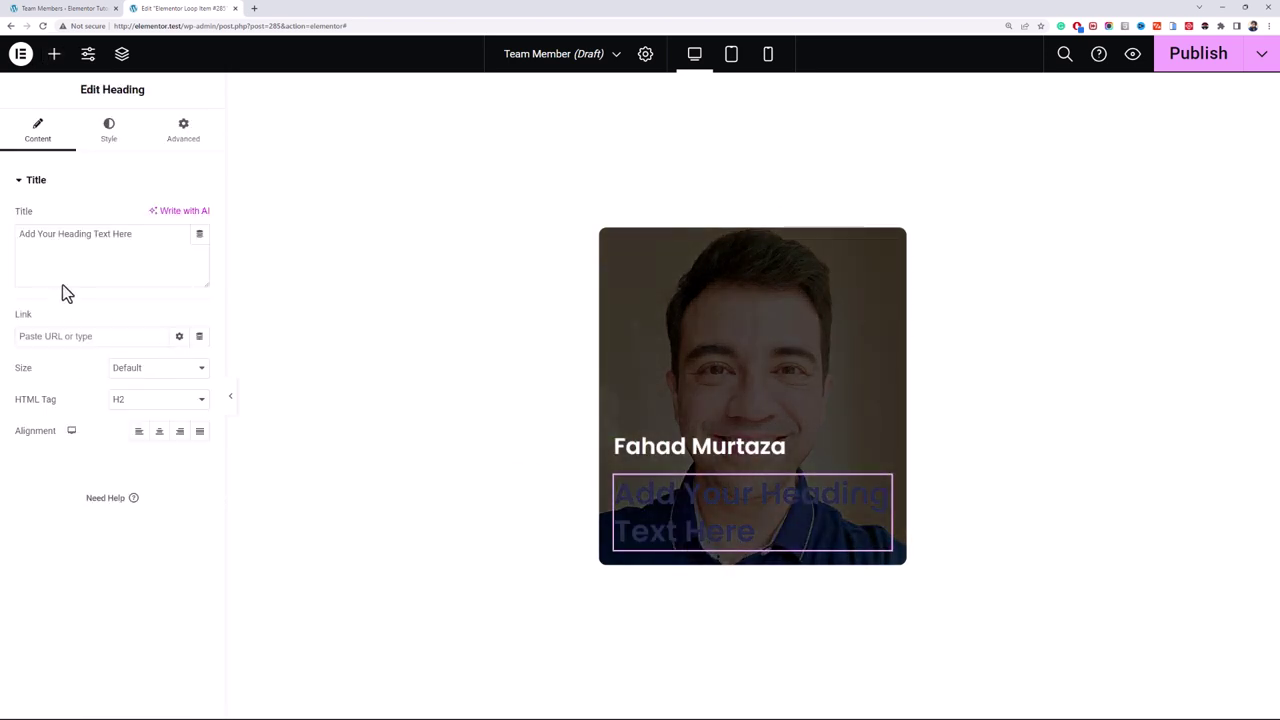
Step: Set the new heading's HTML tag to div and fill its title dynamically from the ACF field Designation / Title
click(188, 402)
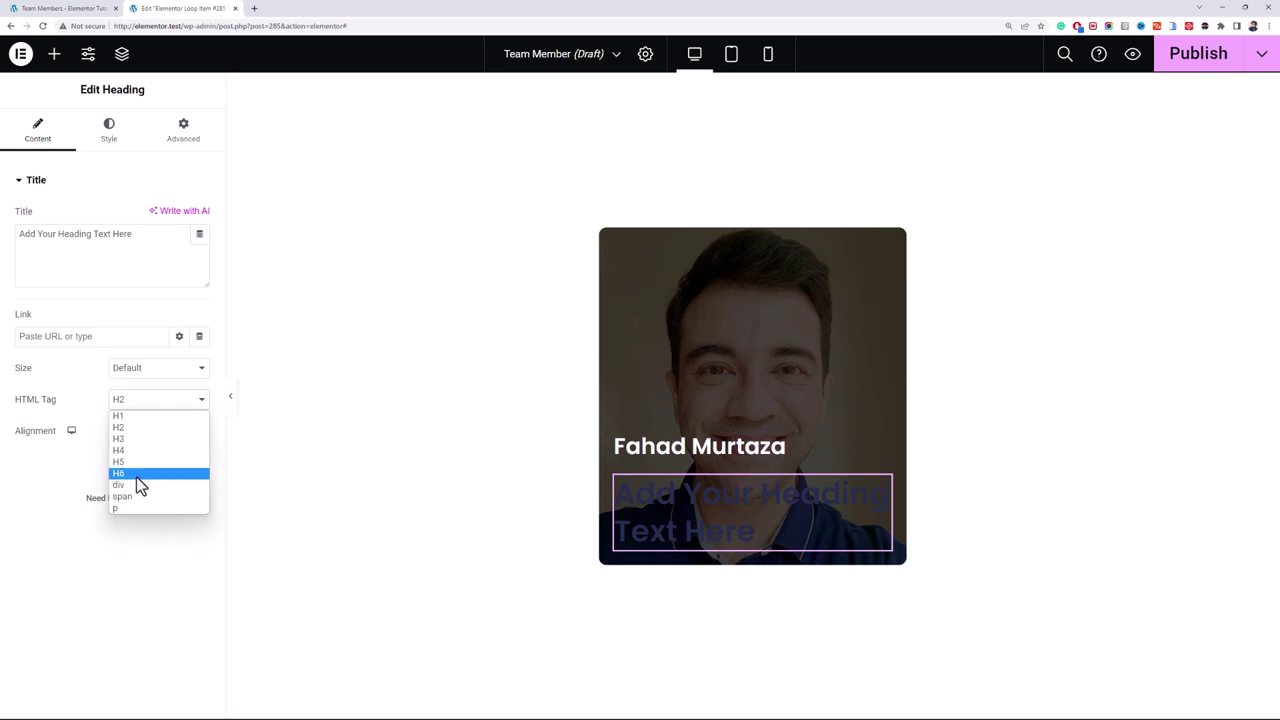
click(158, 486)
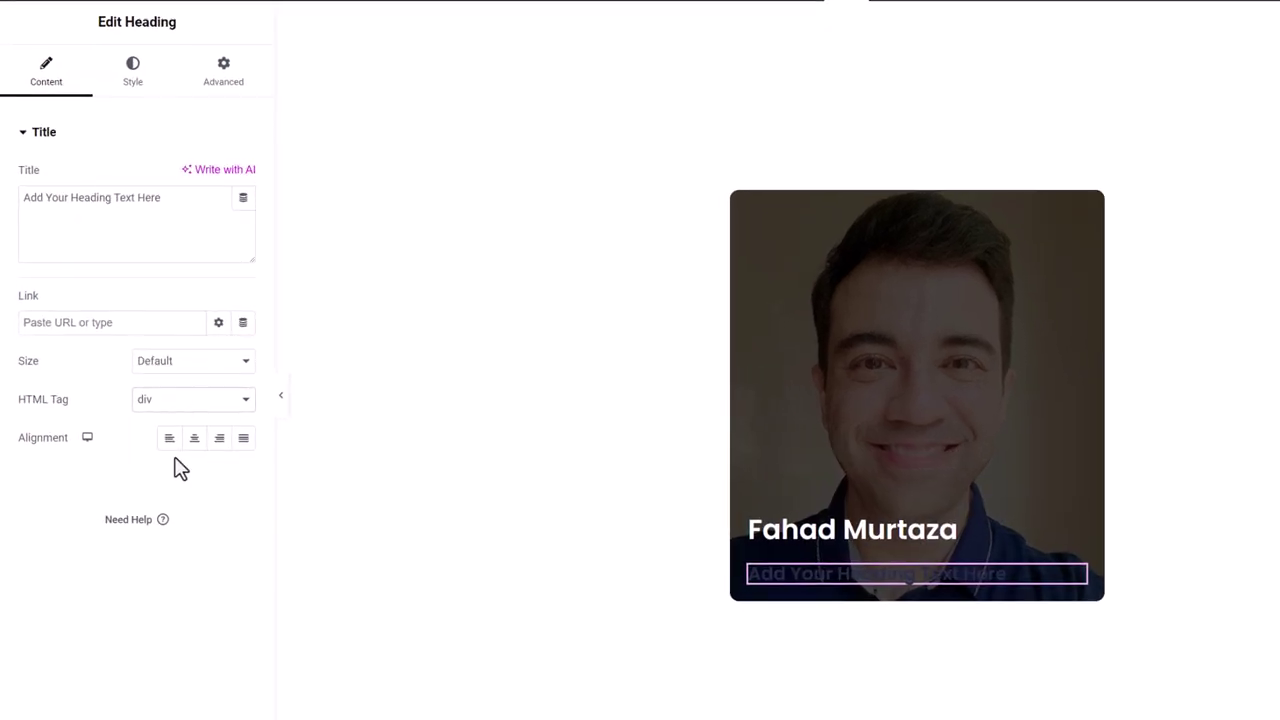
click(245, 197)
drag(251, 274, 254, 451)
click(131, 478)
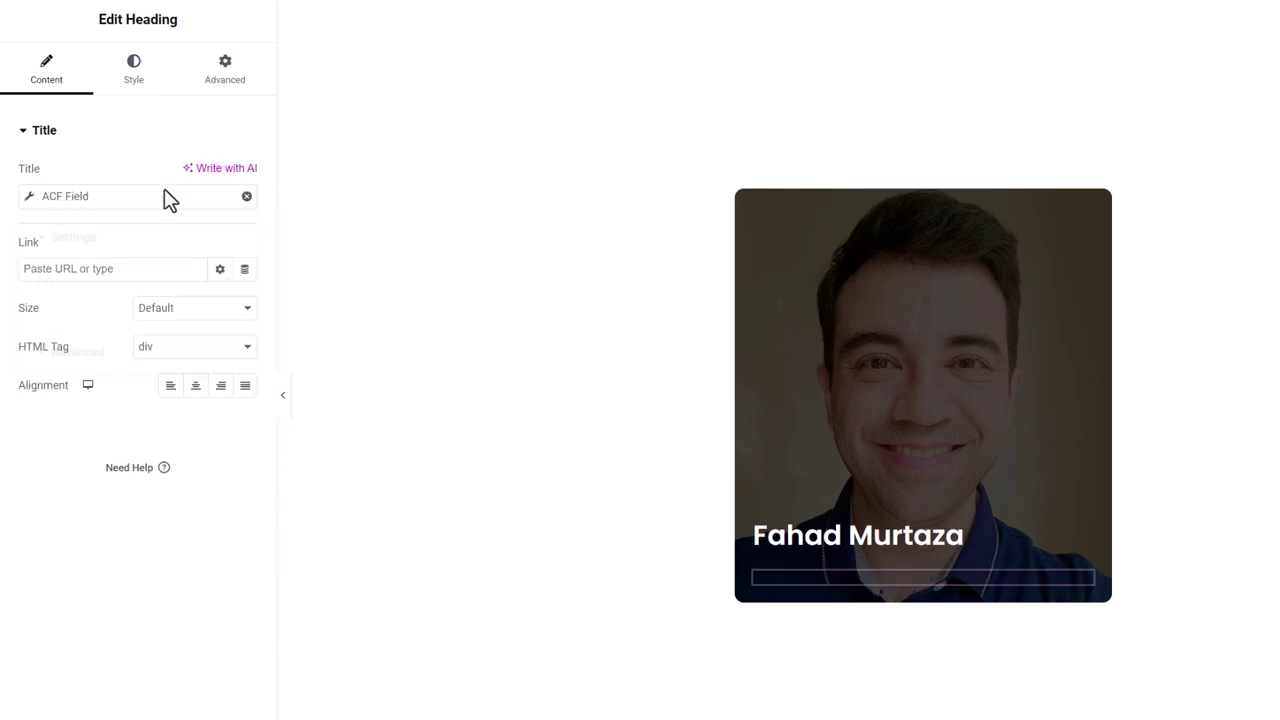
click(185, 279)
click(189, 325)
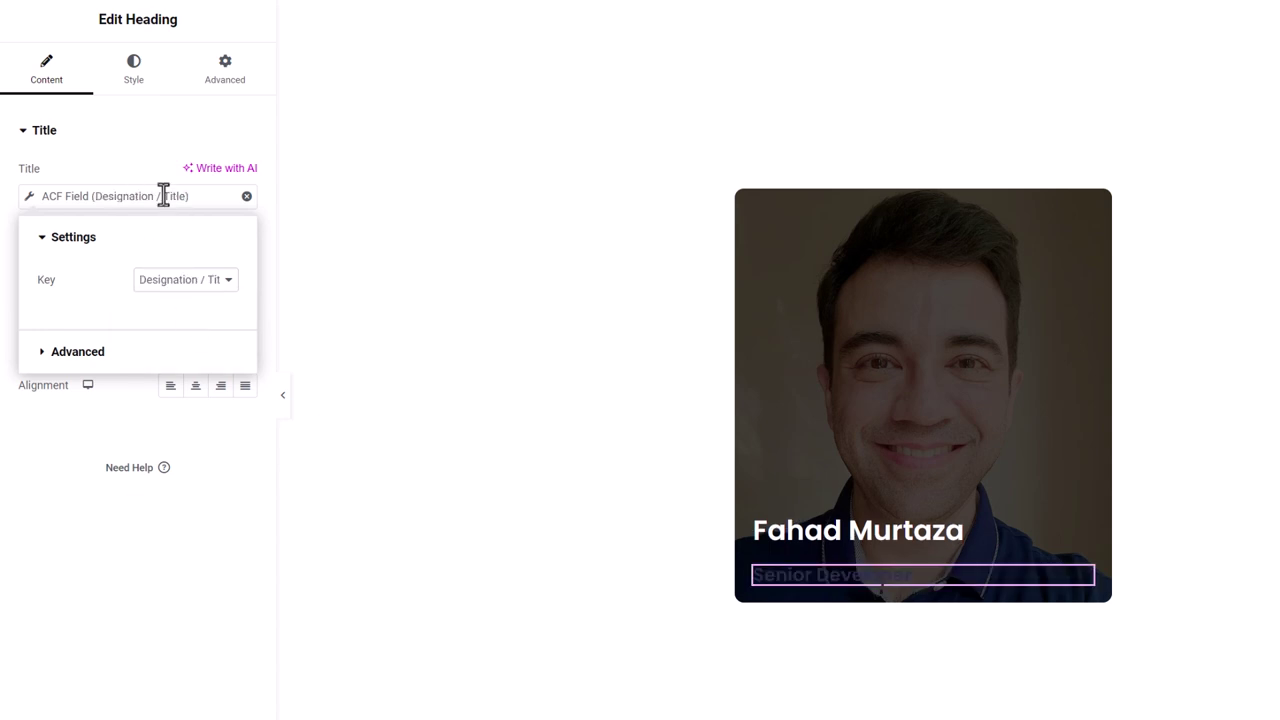
Step: Set the designation heading's text color to white (#FFFFFF) and its font weight to 500 (Medium)
click(127, 90)
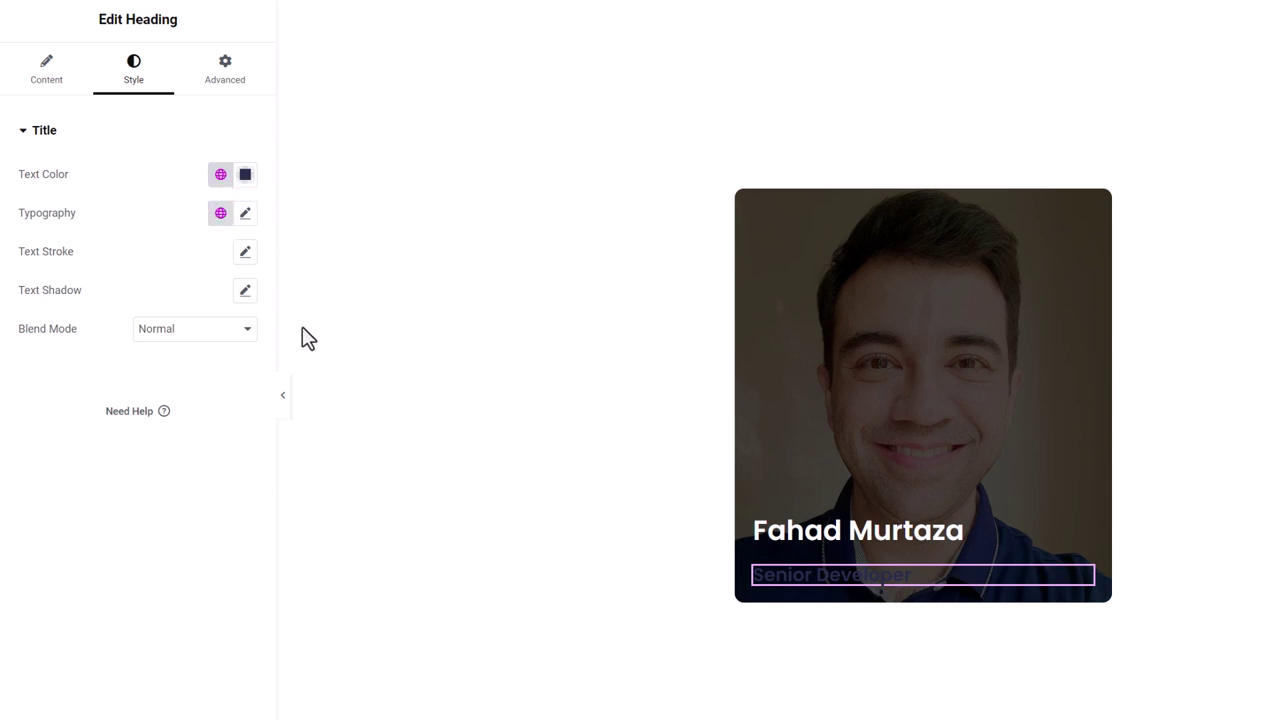
click(245, 174)
click(334, 209)
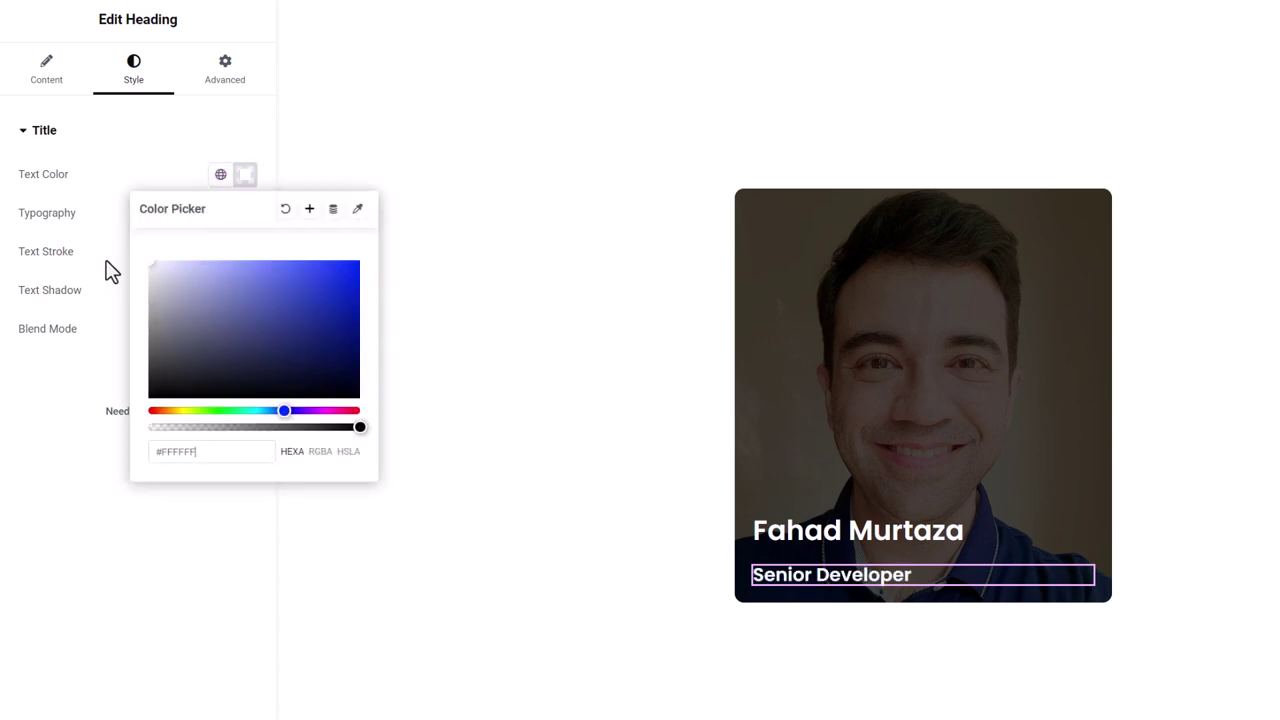
click(171, 166)
click(245, 236)
click(189, 417)
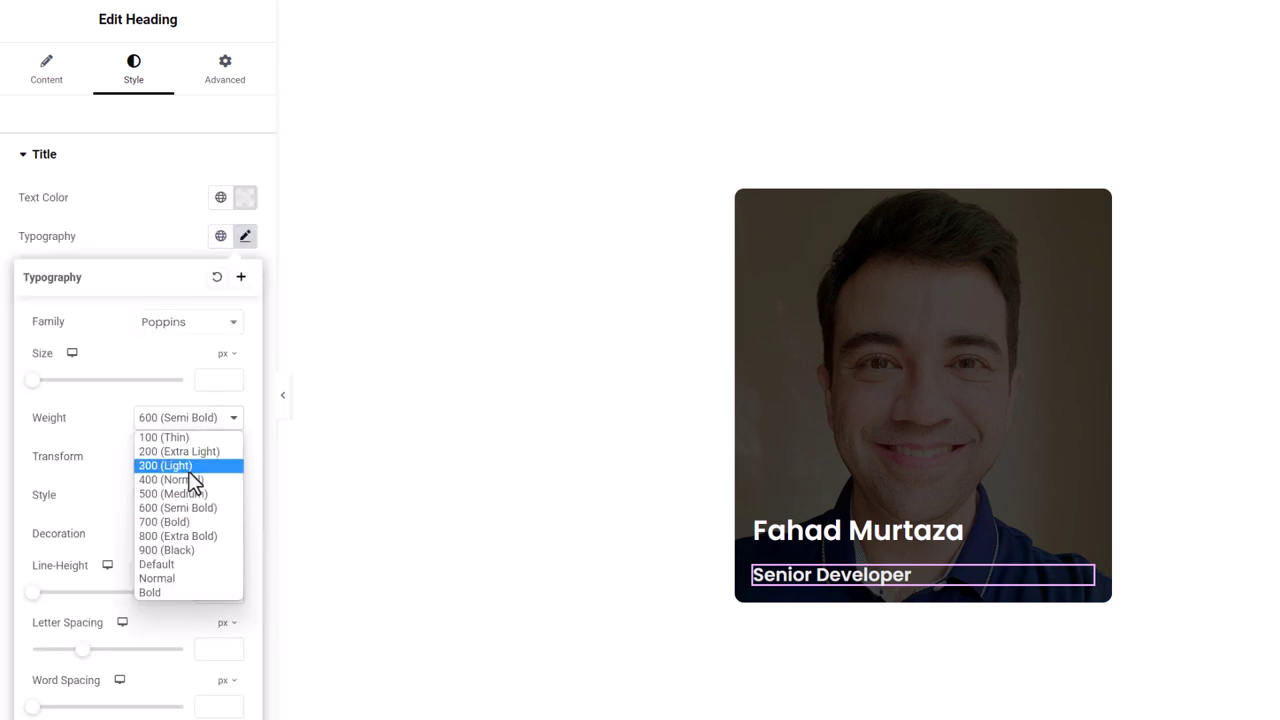
click(191, 490)
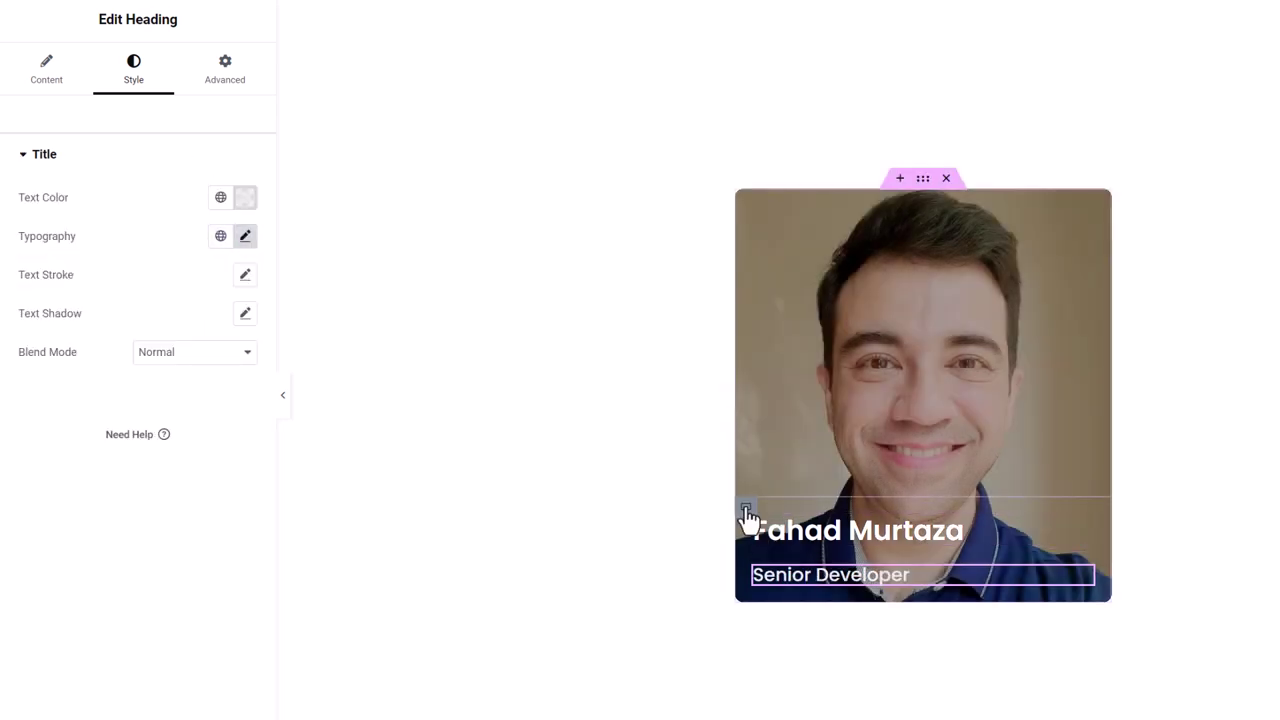
Step: Set the inner container's gap between elements to 5 px
click(746, 510)
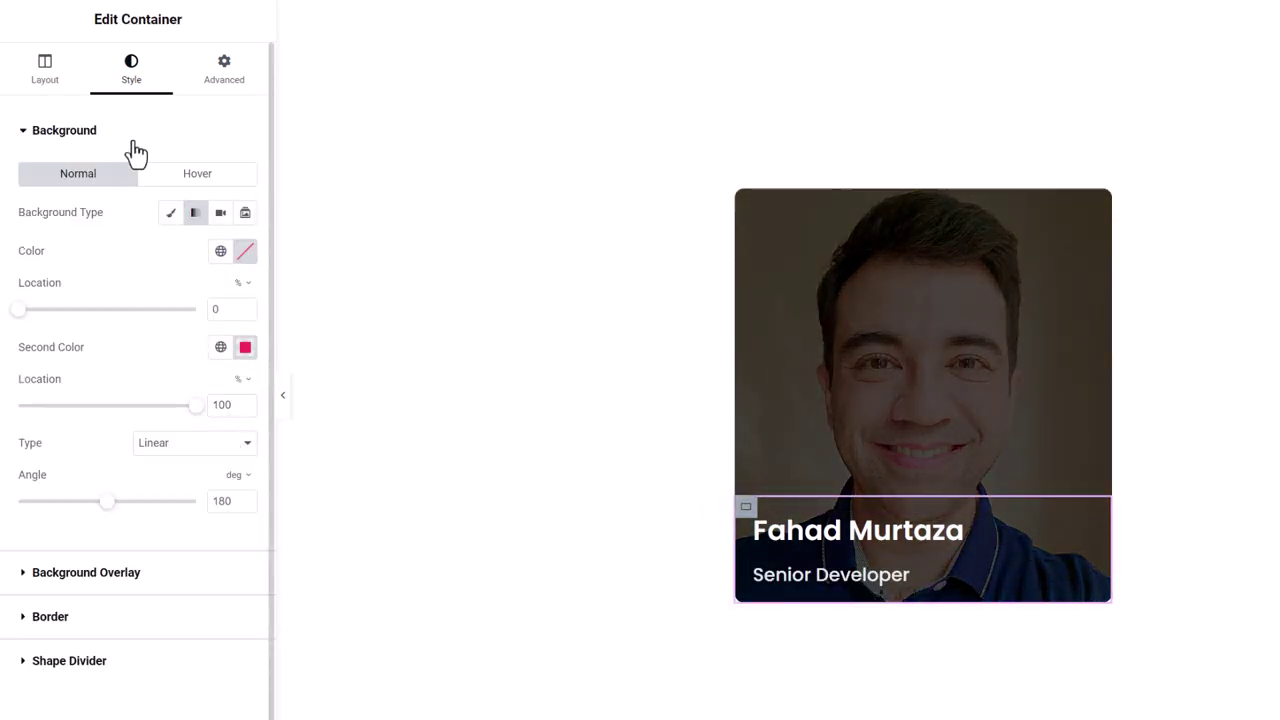
click(78, 97)
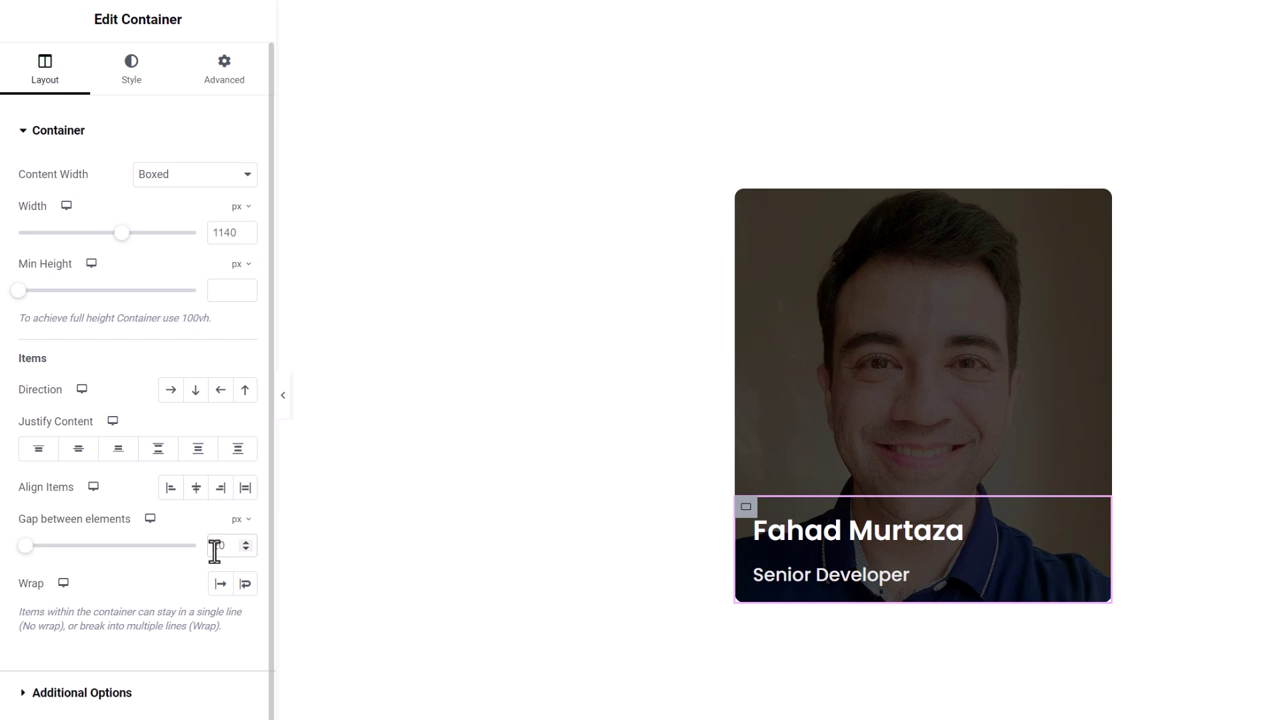
key(BackSpace)
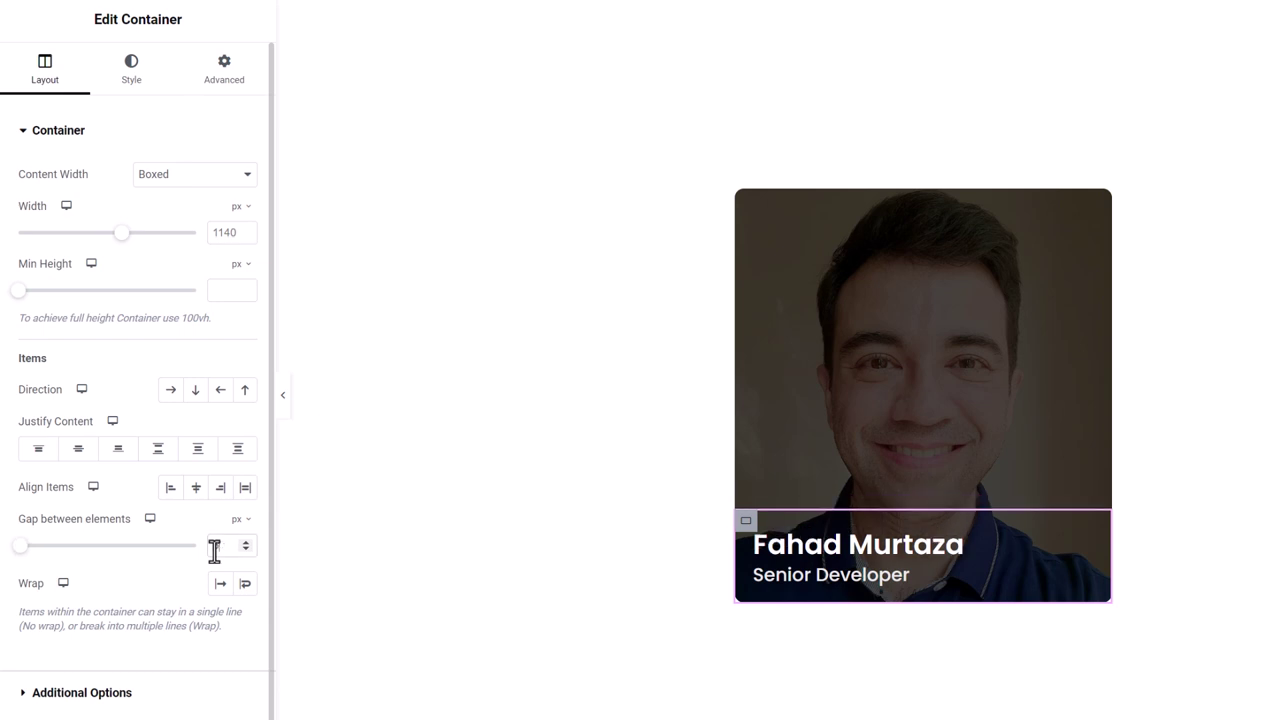
text(5)
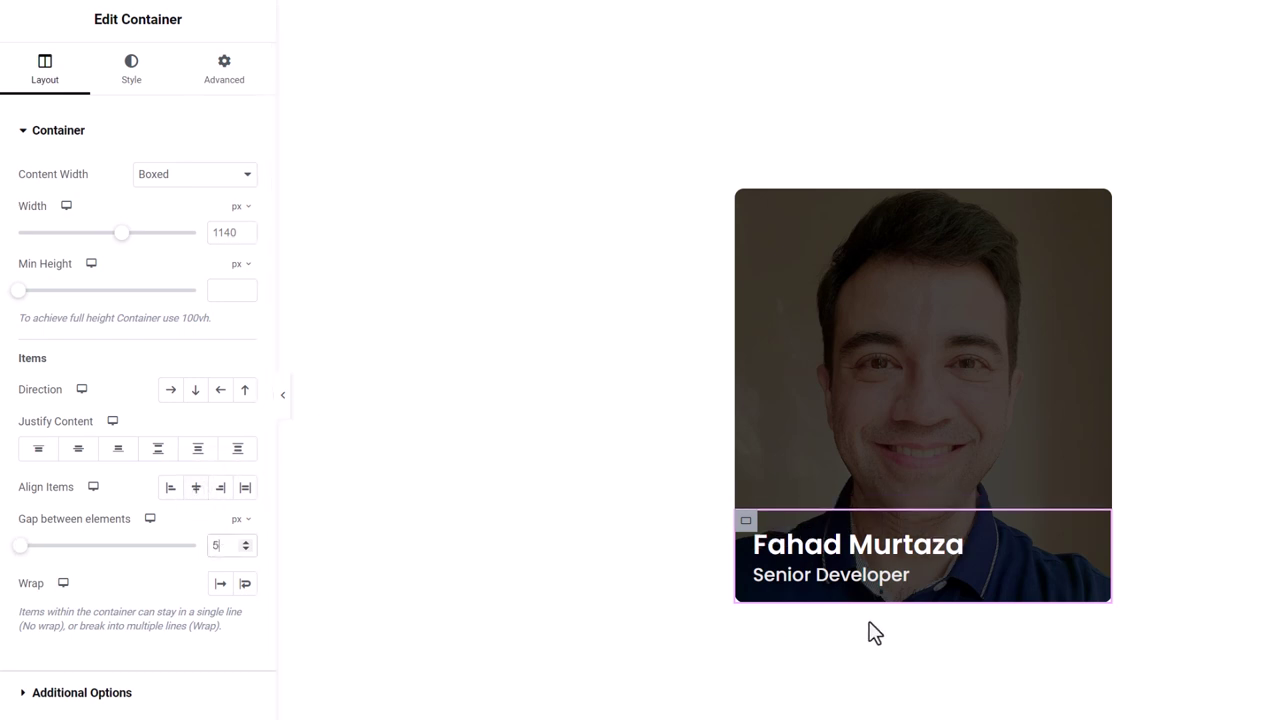
Step: Set the designation heading's font size to 16 px
click(868, 593)
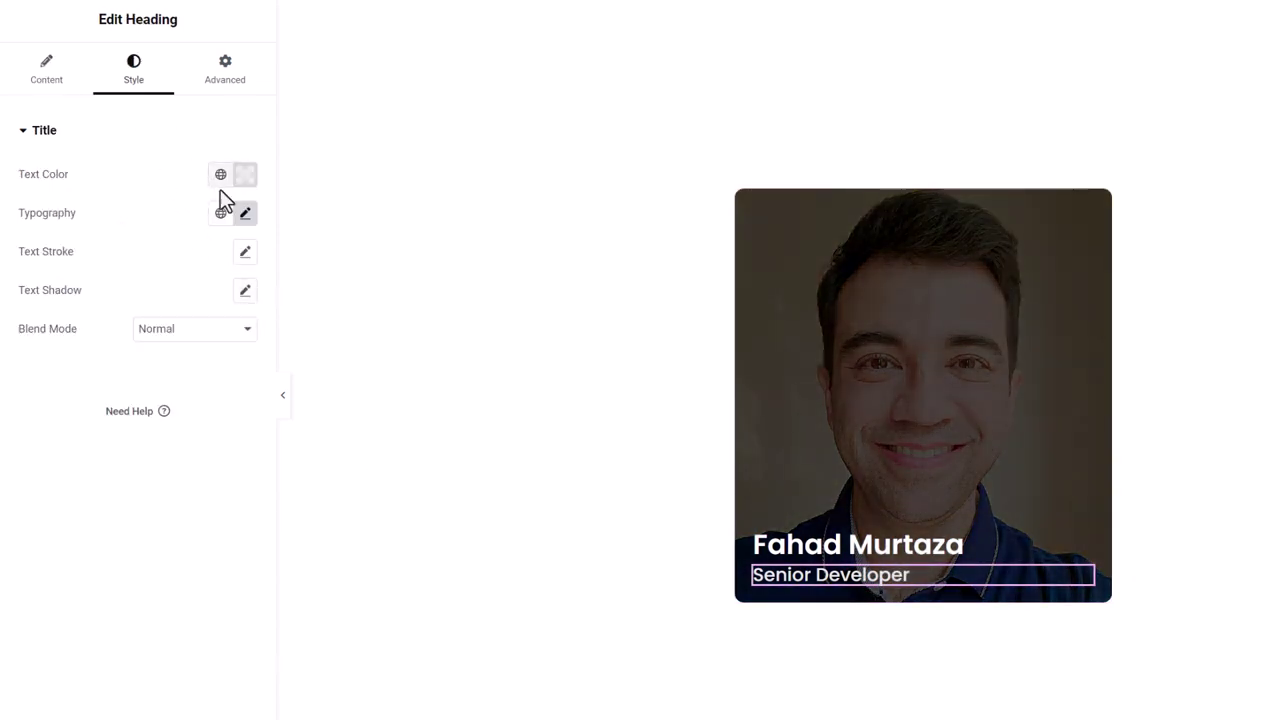
click(245, 213)
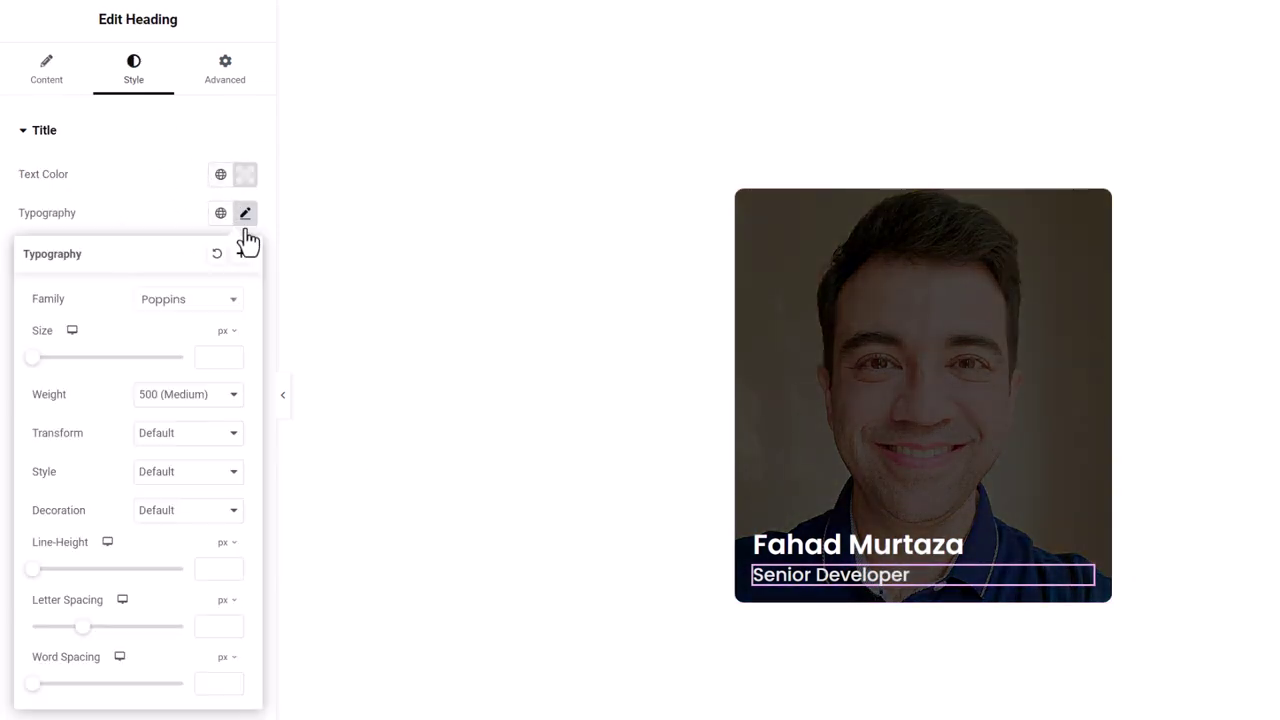
click(207, 357)
text(14)
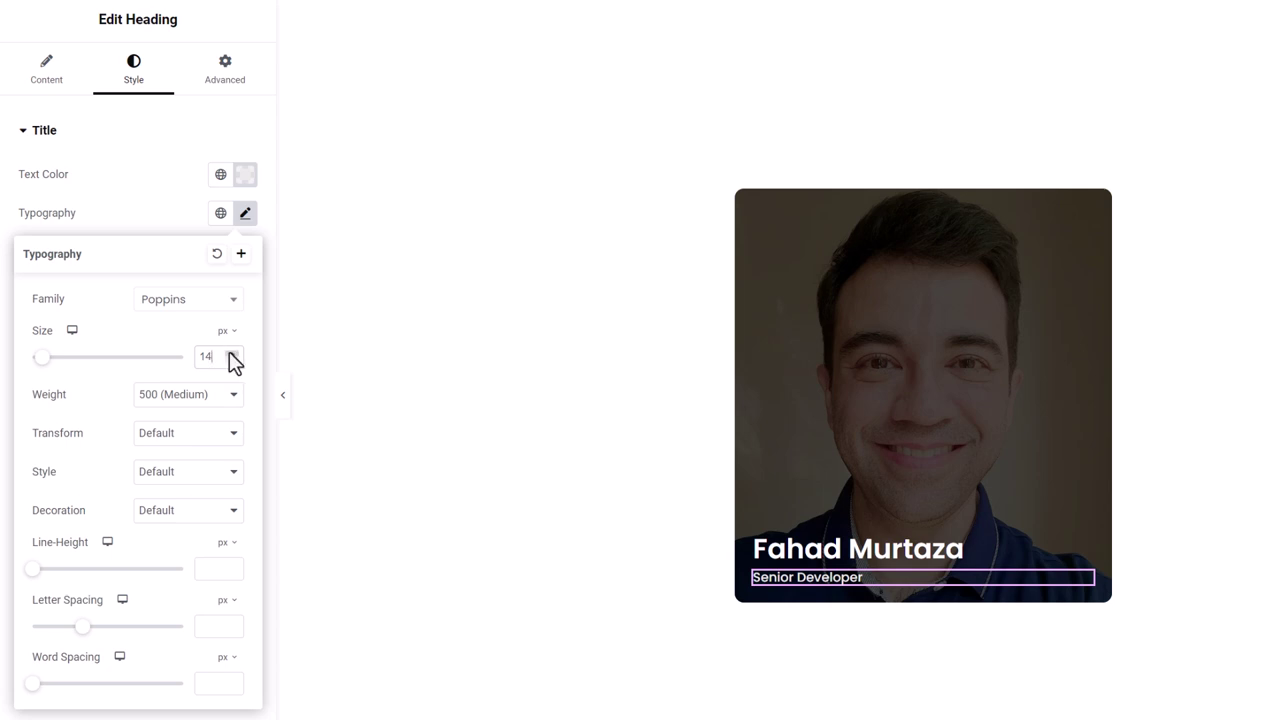
click(230, 354)
click(230, 354)
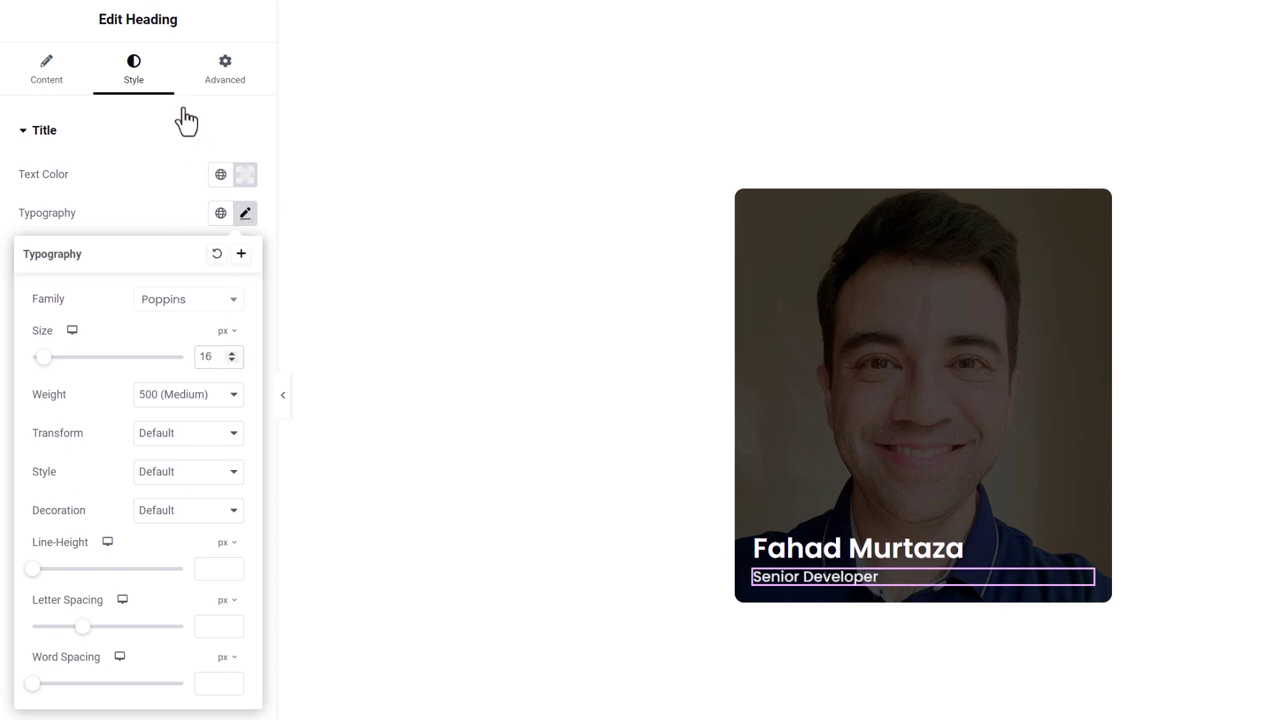
Step: Add a Social Icons widget below the designation heading in the inner container
click(66, 2)
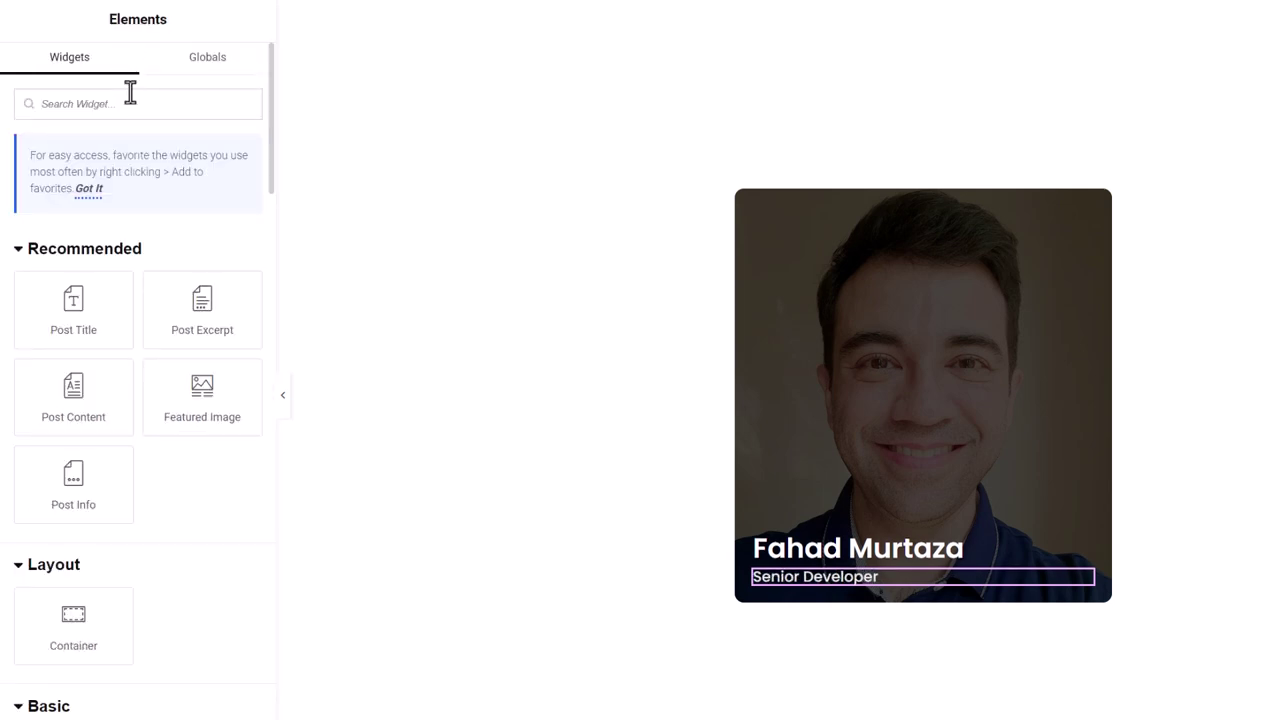
text(soc)
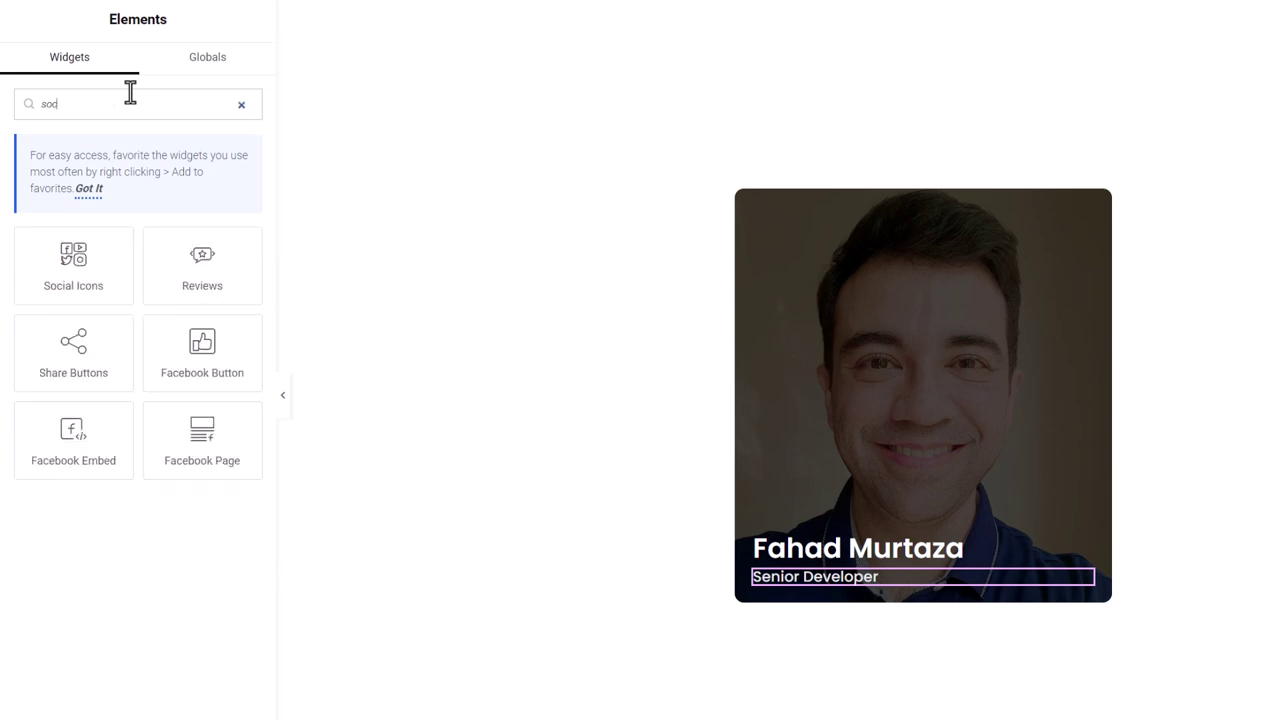
drag(94, 271, 874, 575)
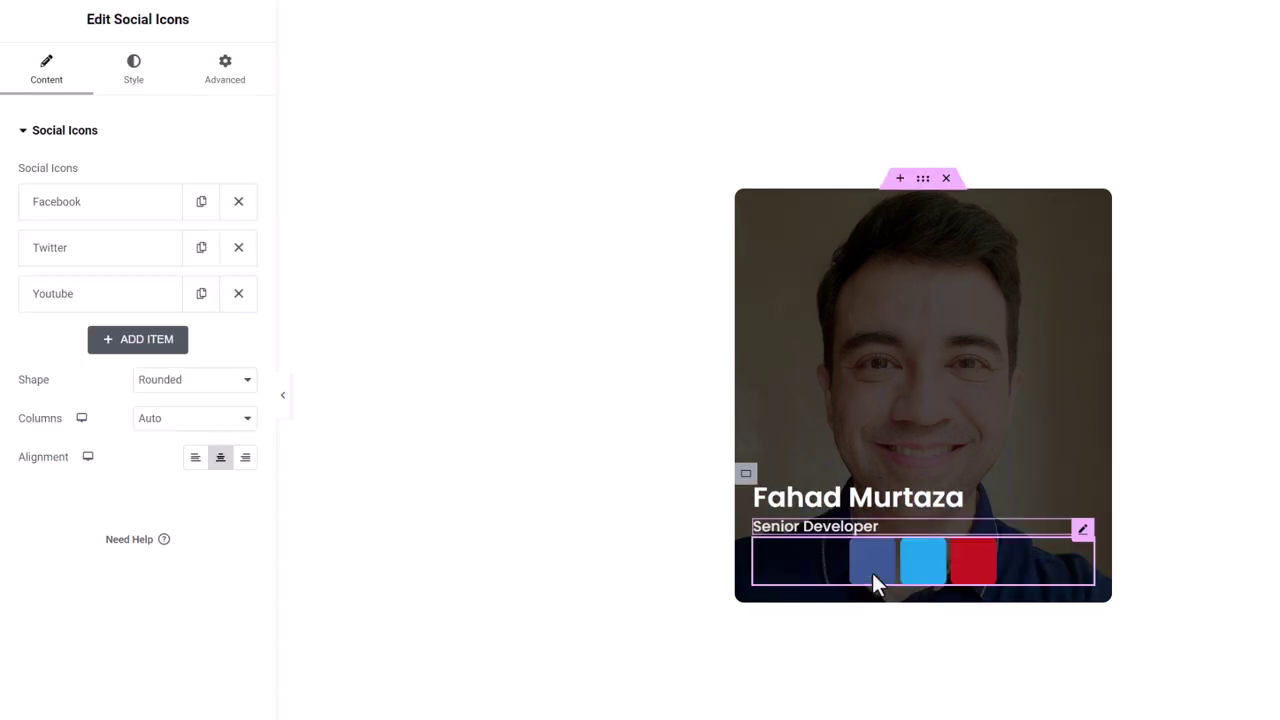
Step: Align the social icons left and set their shape to Circle
click(197, 457)
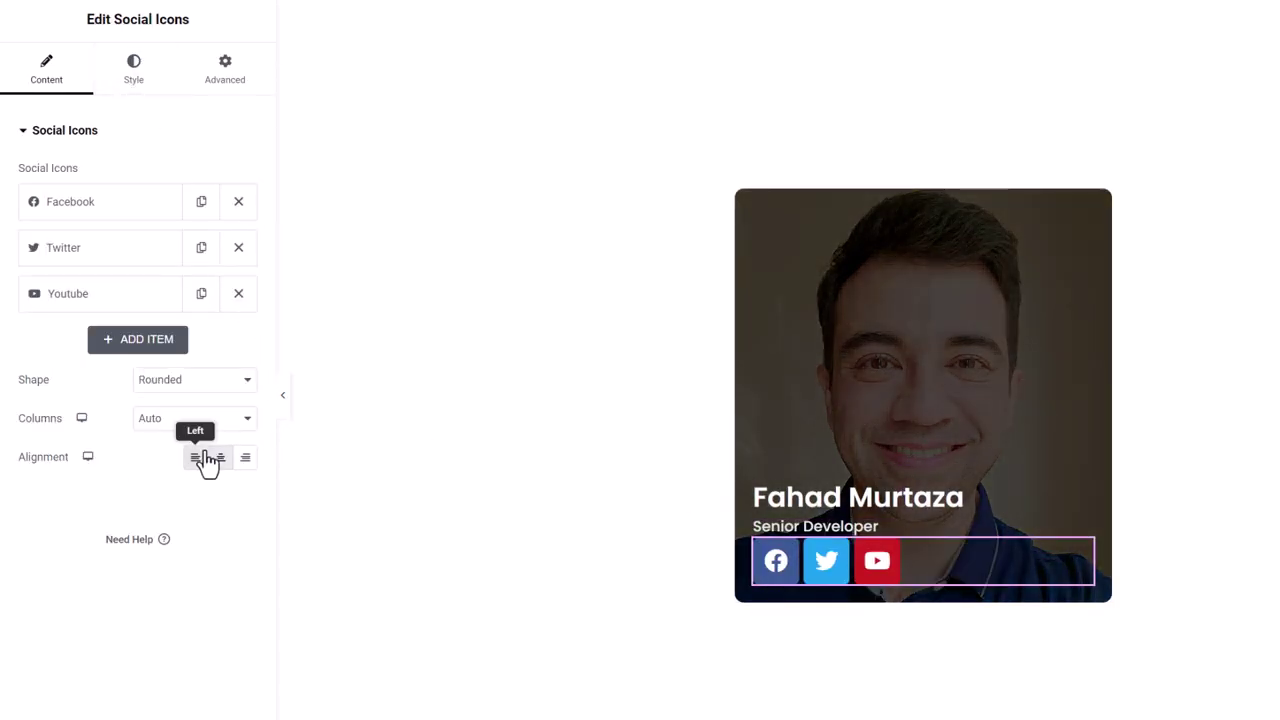
click(180, 385)
click(186, 424)
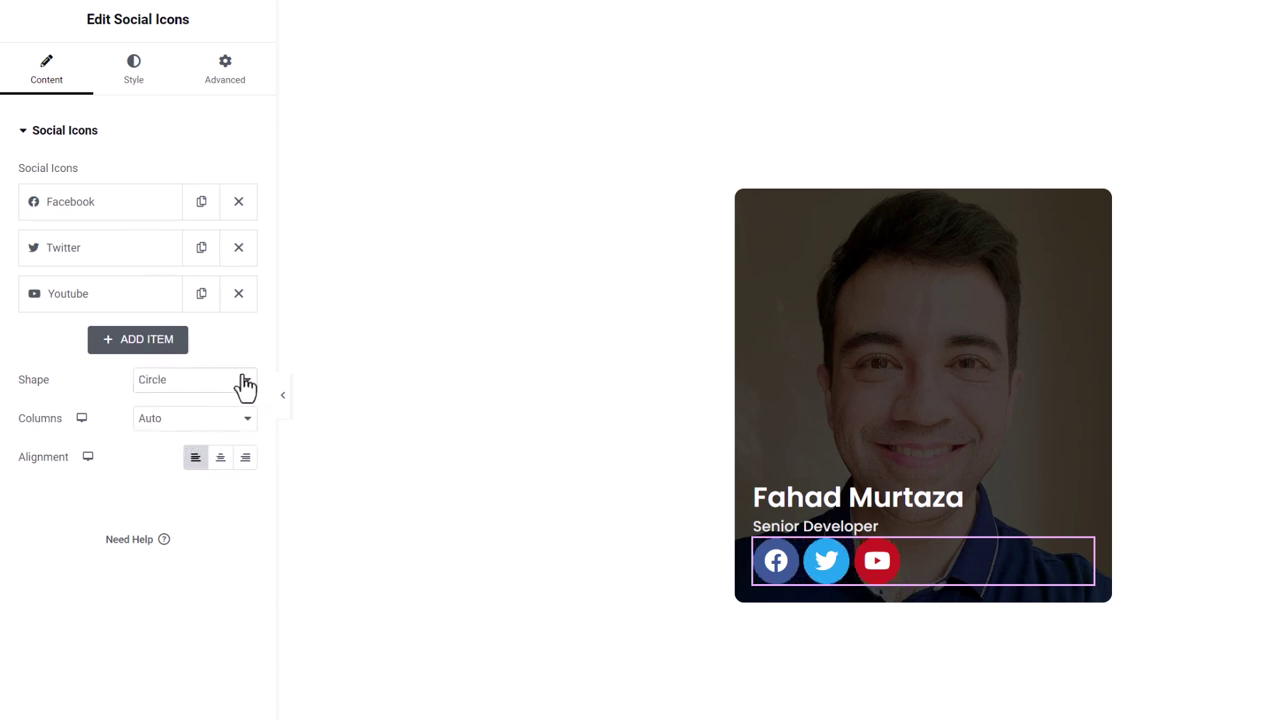
Step: Unlink the Social Icons widget's margin values and set its top margin to 10 px
click(200, 80)
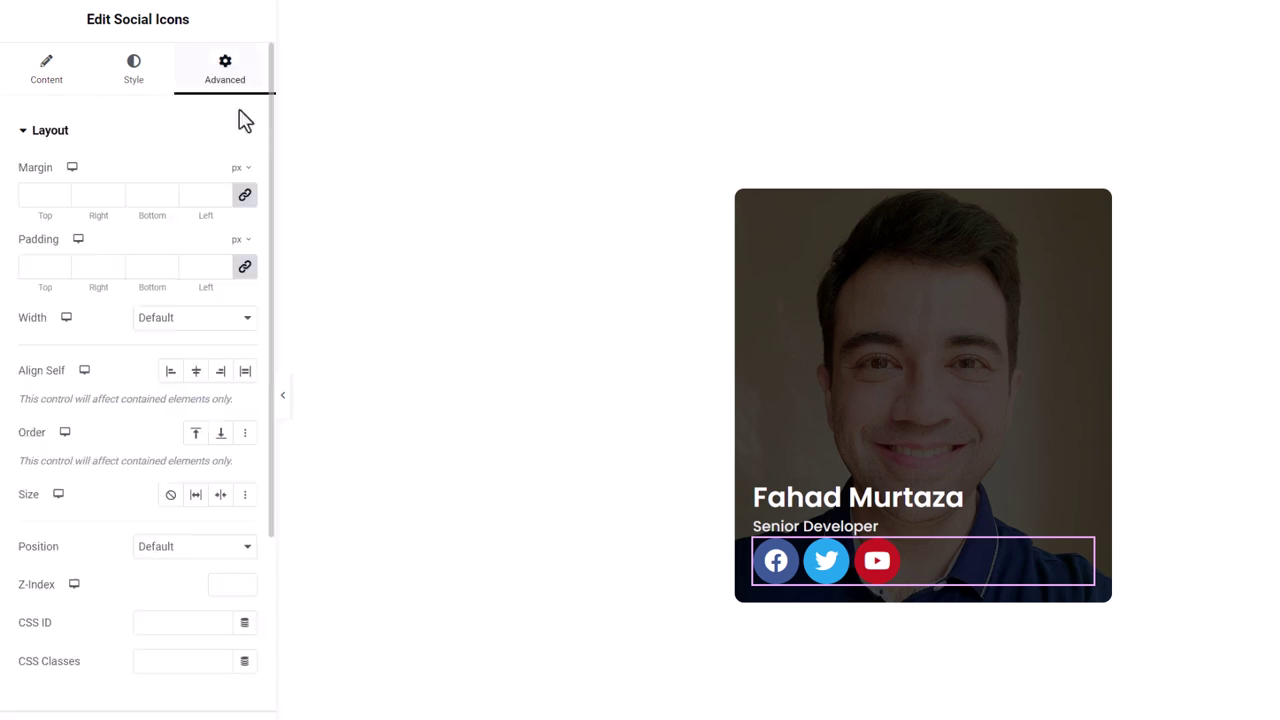
click(244, 194)
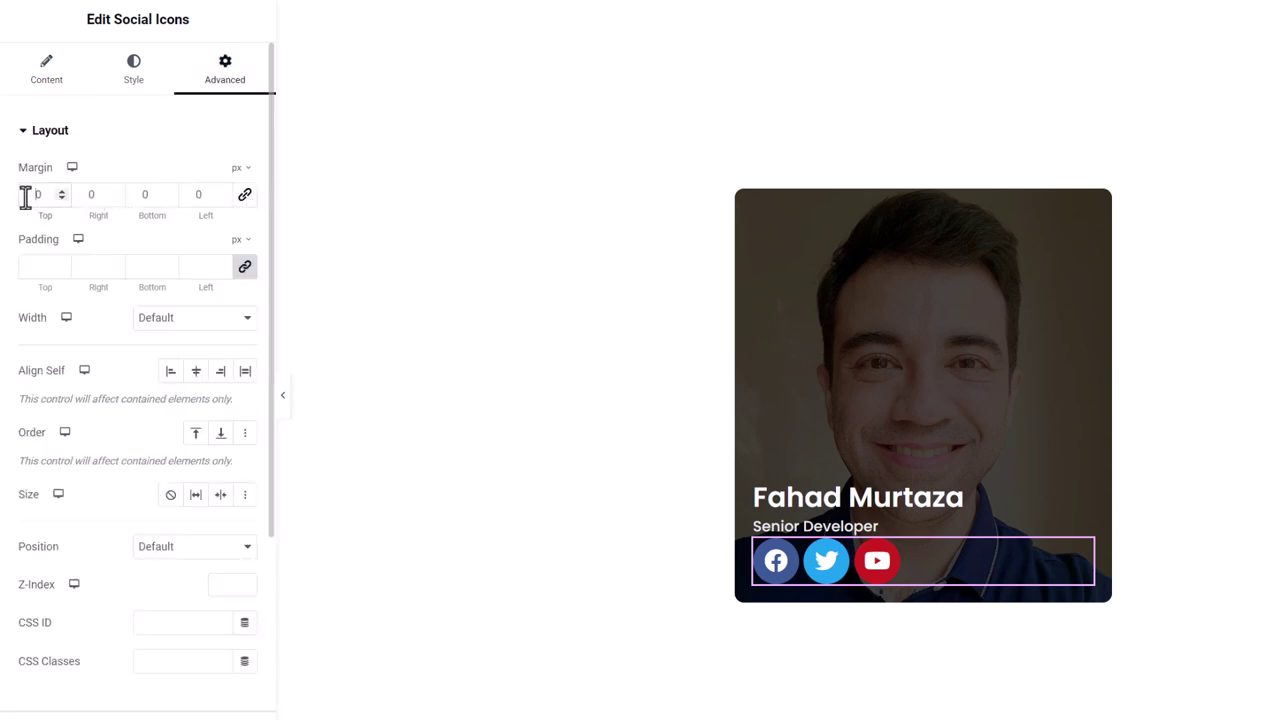
text(10)
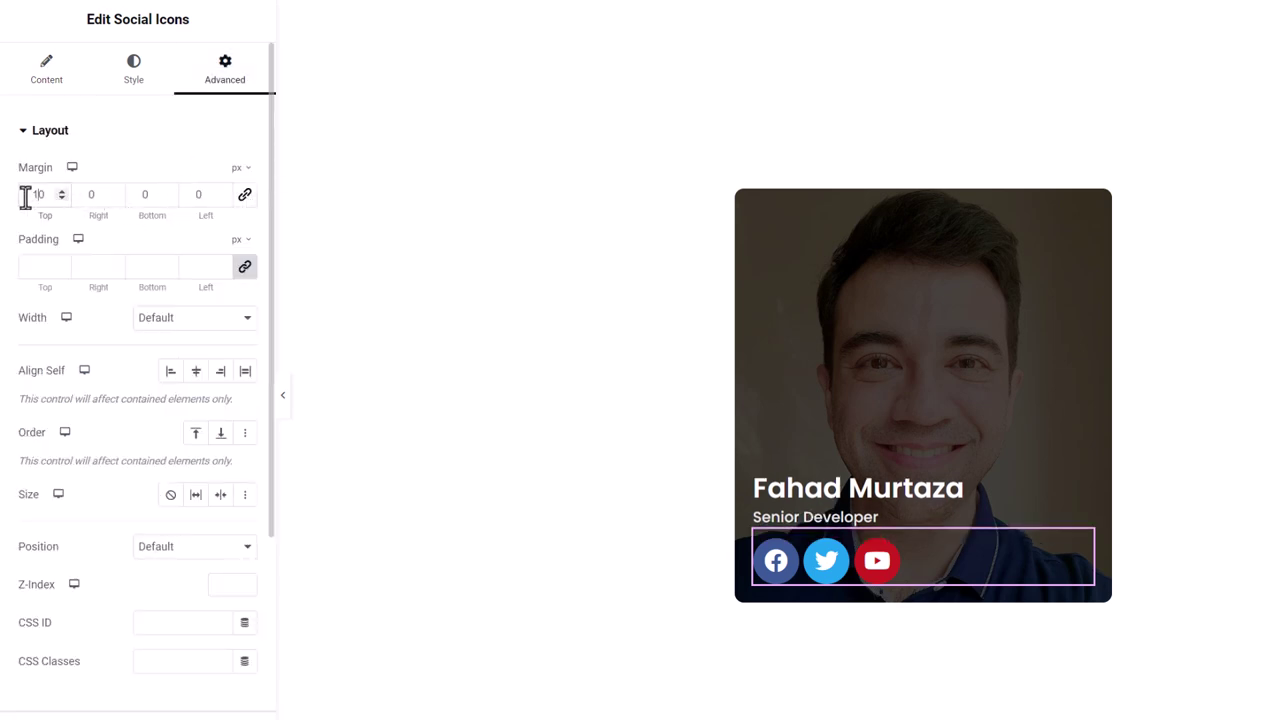
Step: Switch the social icons to custom colors and set their primary color to the global Theme Color 6 (#FFFFFF)
click(158, 75)
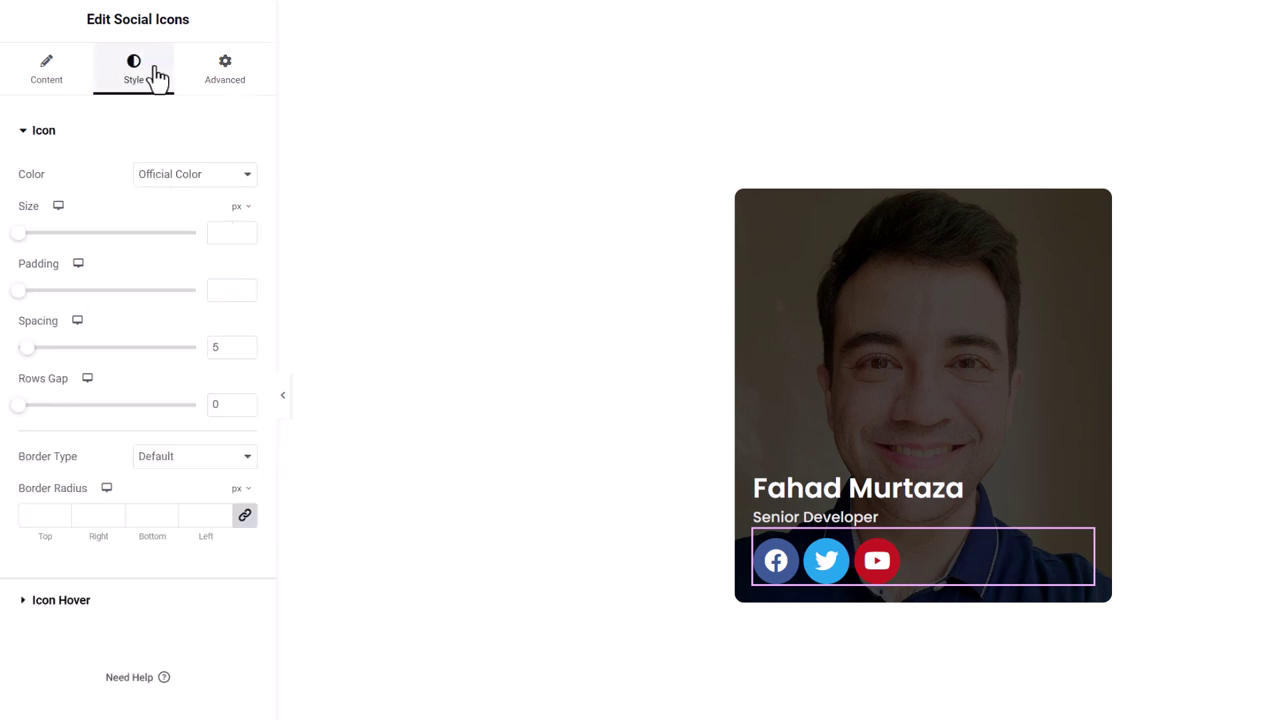
click(193, 174)
click(195, 208)
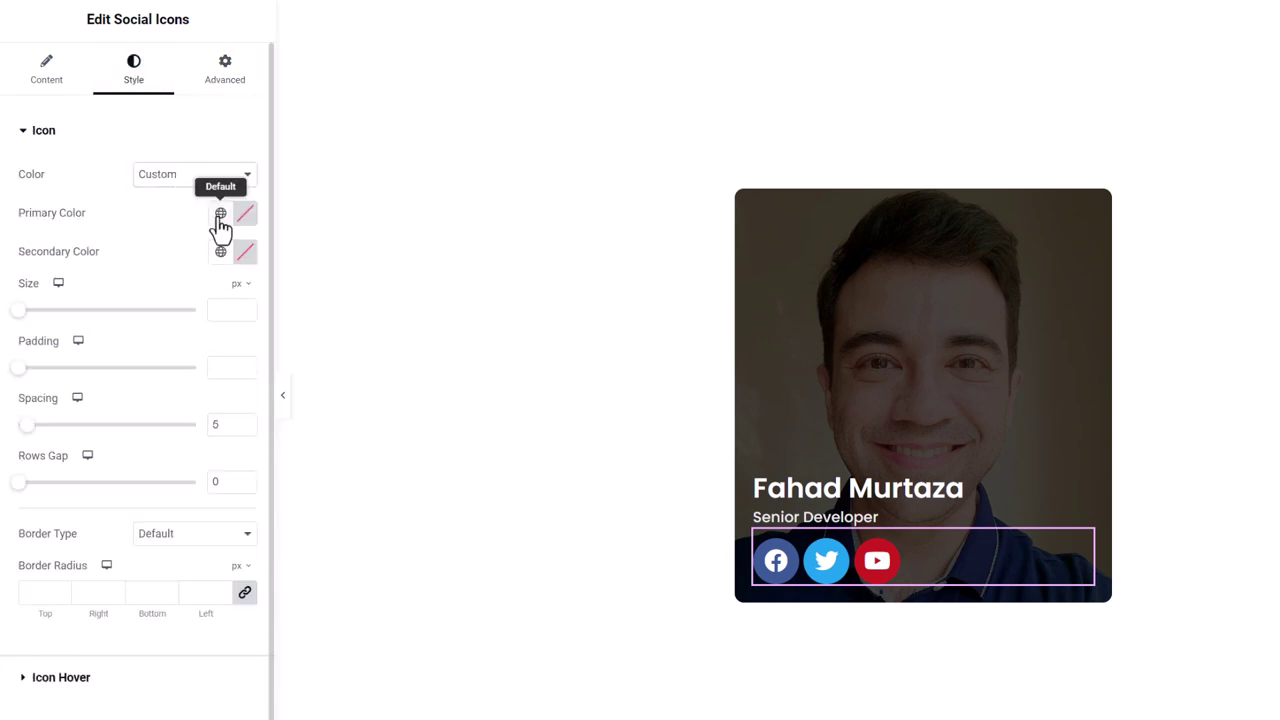
click(220, 213)
scroll(140, 460, down, 3)
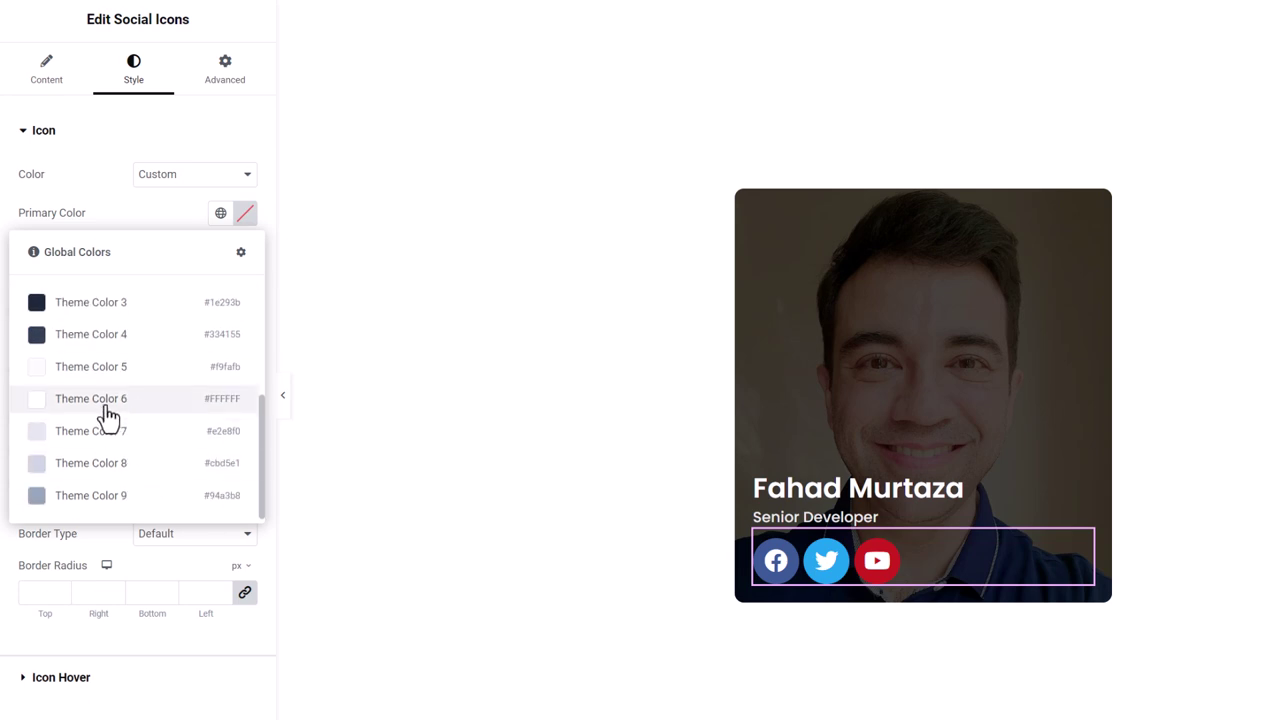
click(106, 417)
Step: Set the social icons' secondary color to a custom pink (#F90581)
click(220, 254)
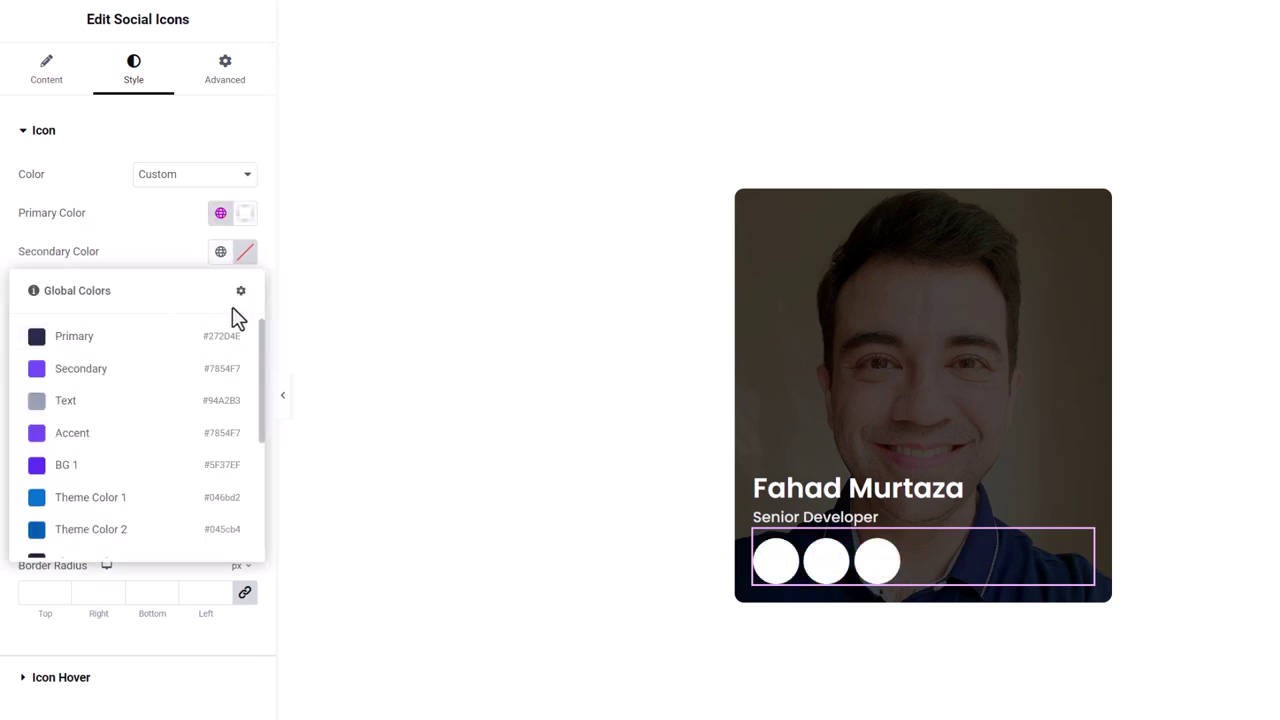
click(247, 257)
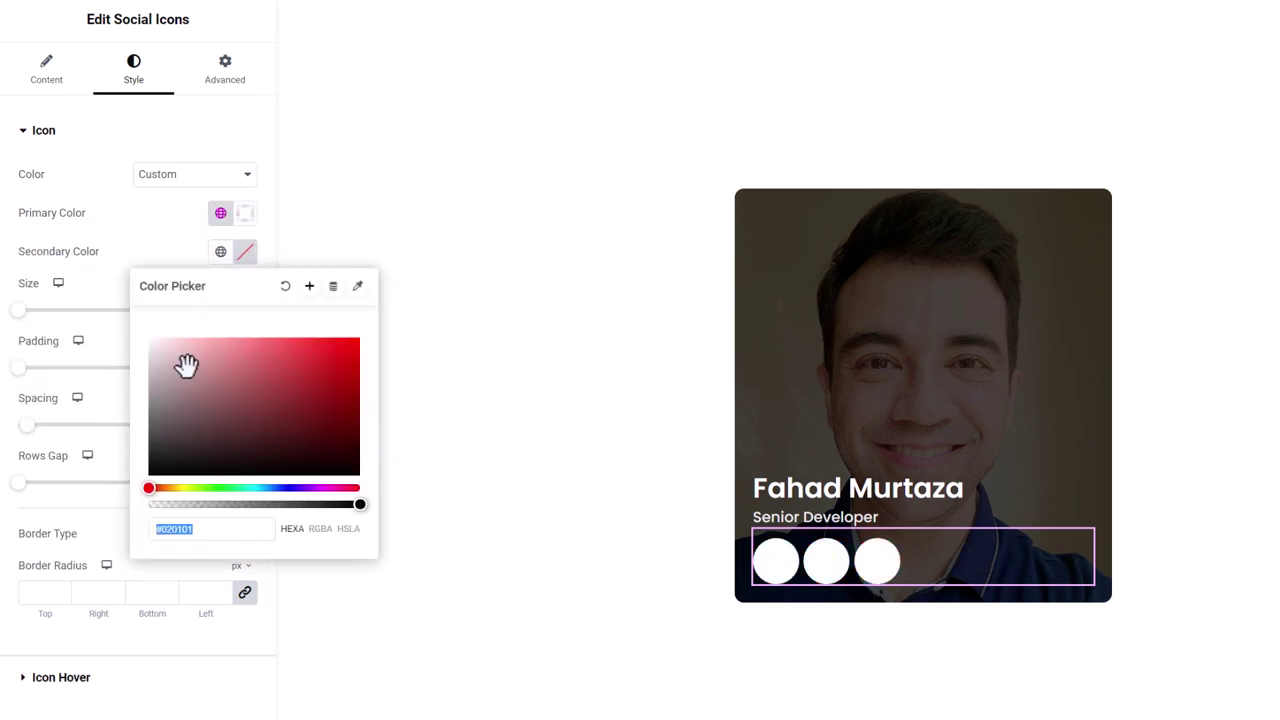
drag(150, 342, 122, 520)
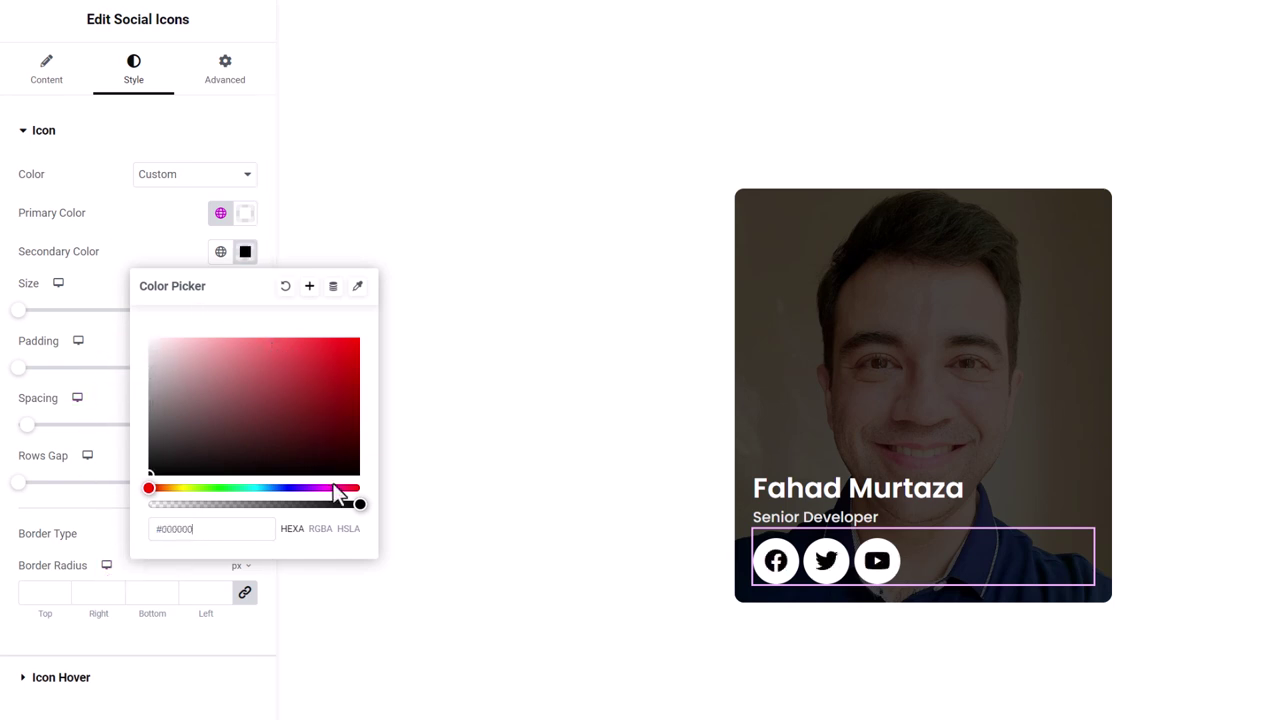
drag(337, 489, 342, 488)
mouse_move(343, 360)
mouse_down()
mouse_move(385, 341)
mouse_move(385, 370)
mouse_move(337, 334)
mouse_move(356, 338)
mouse_up()
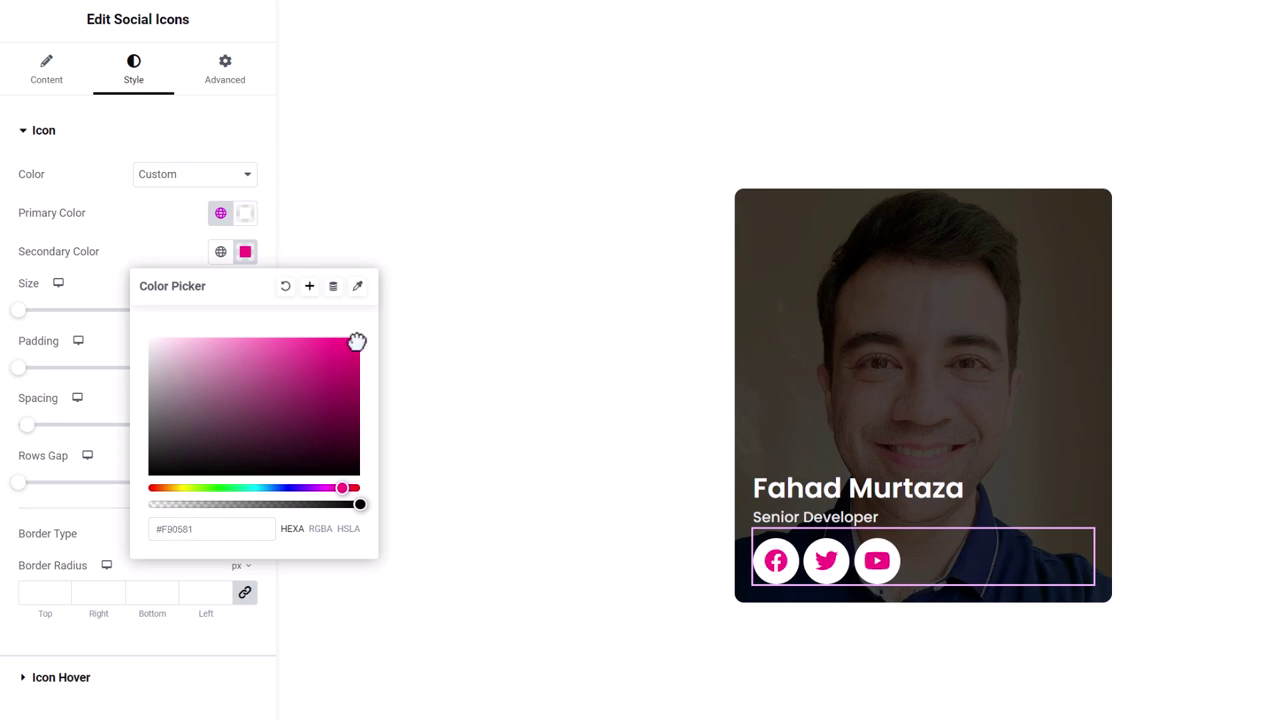
Step: Save the pink secondary color as a new global color named Custom 1
click(310, 289)
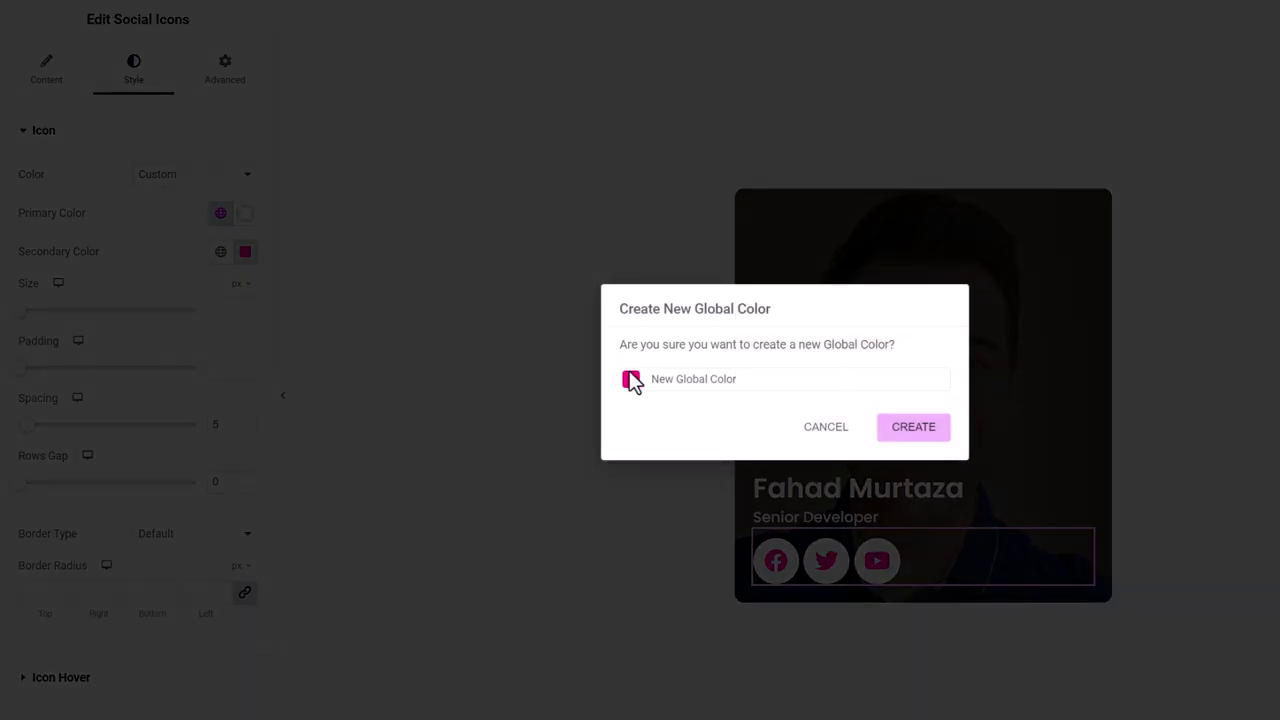
triple_click(735, 384)
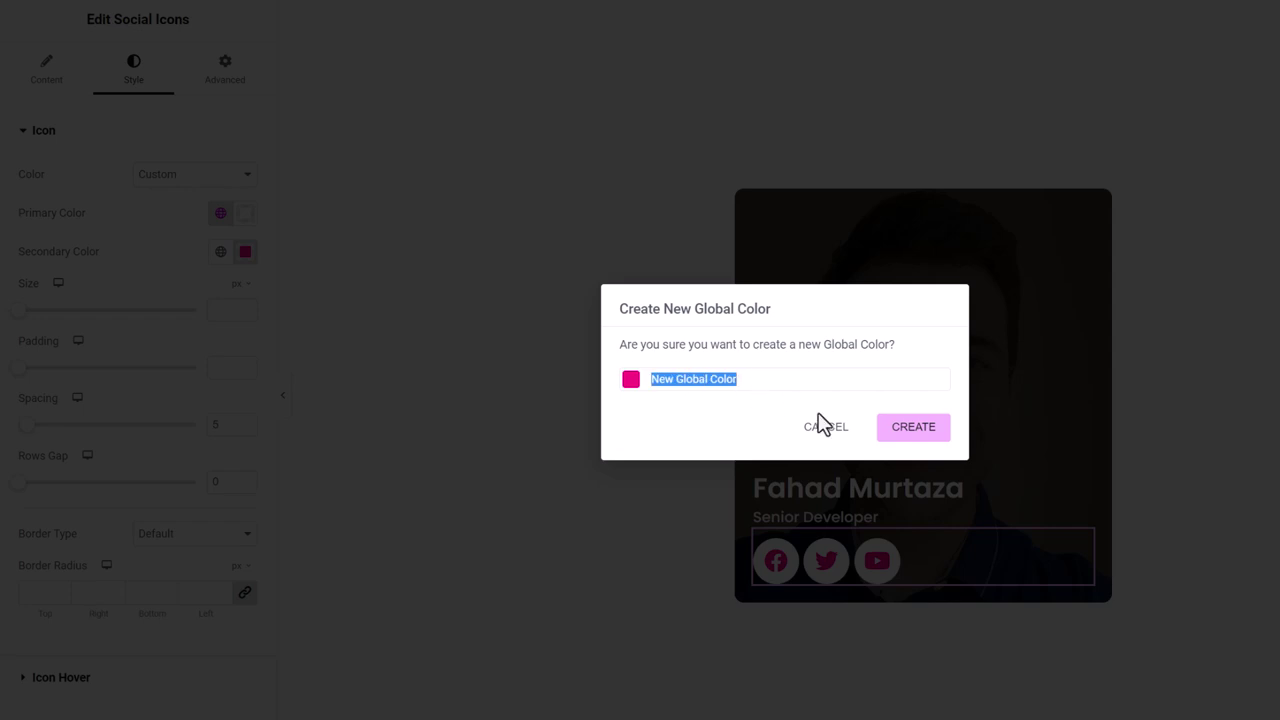
text(Custom 1)
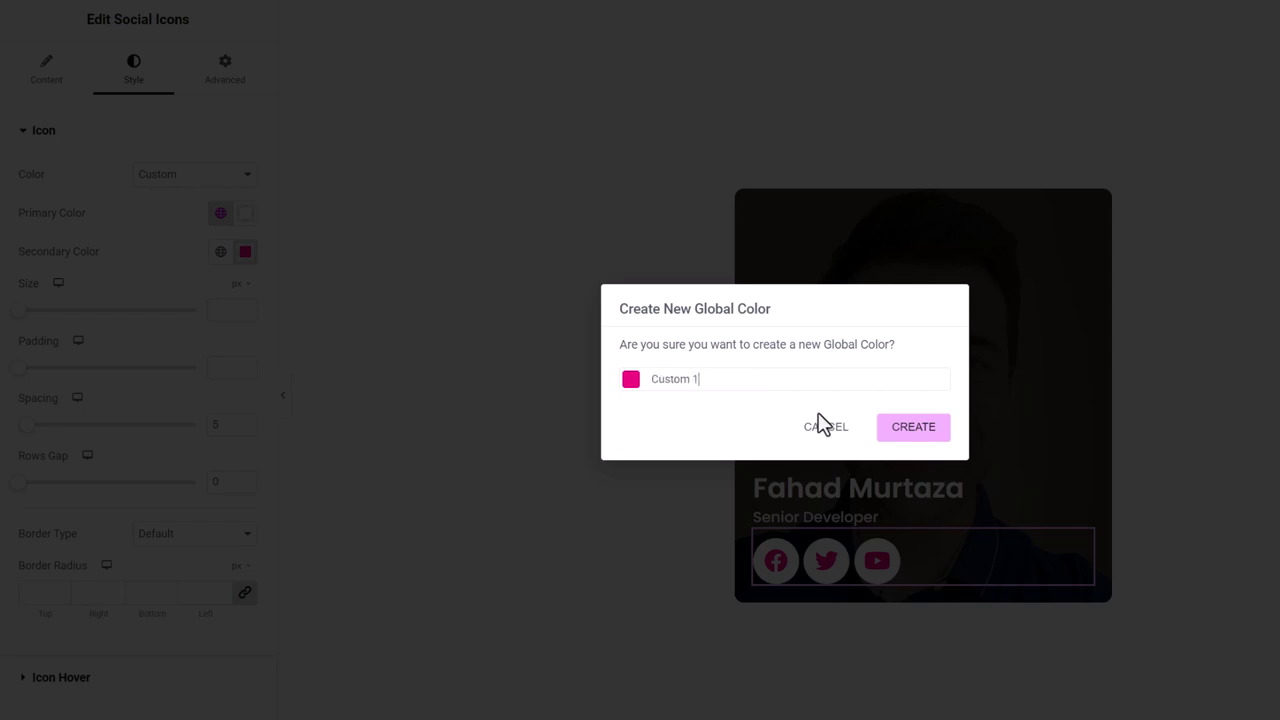
click(894, 432)
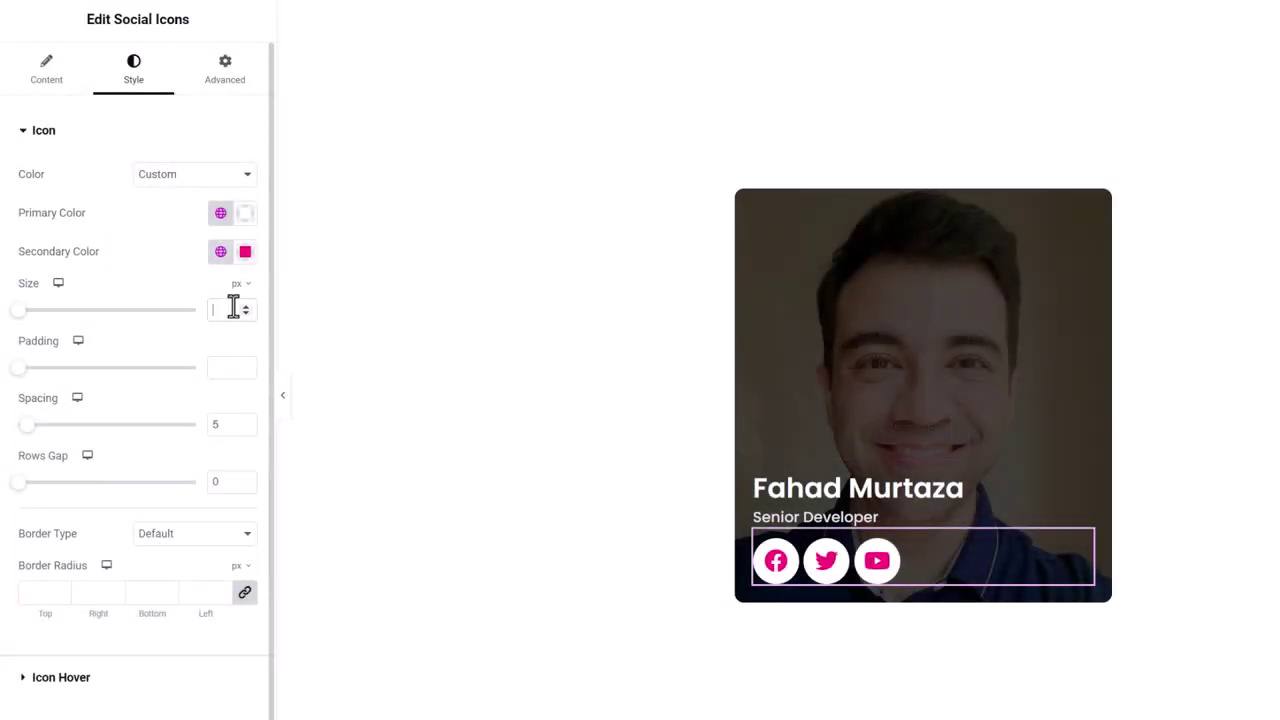
Step: Set the social icons' size to 16 px
text(16)
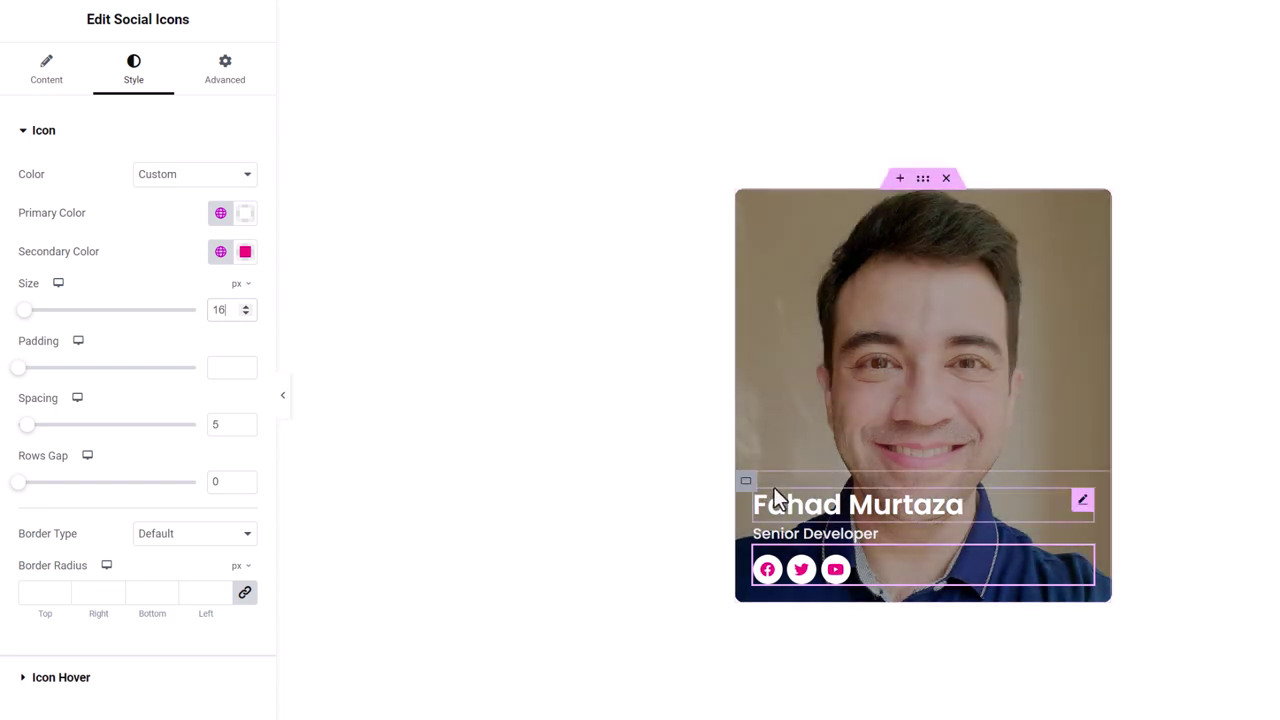
Step: Set the second color of the inner info container's background gradient to black (#000000)
click(746, 481)
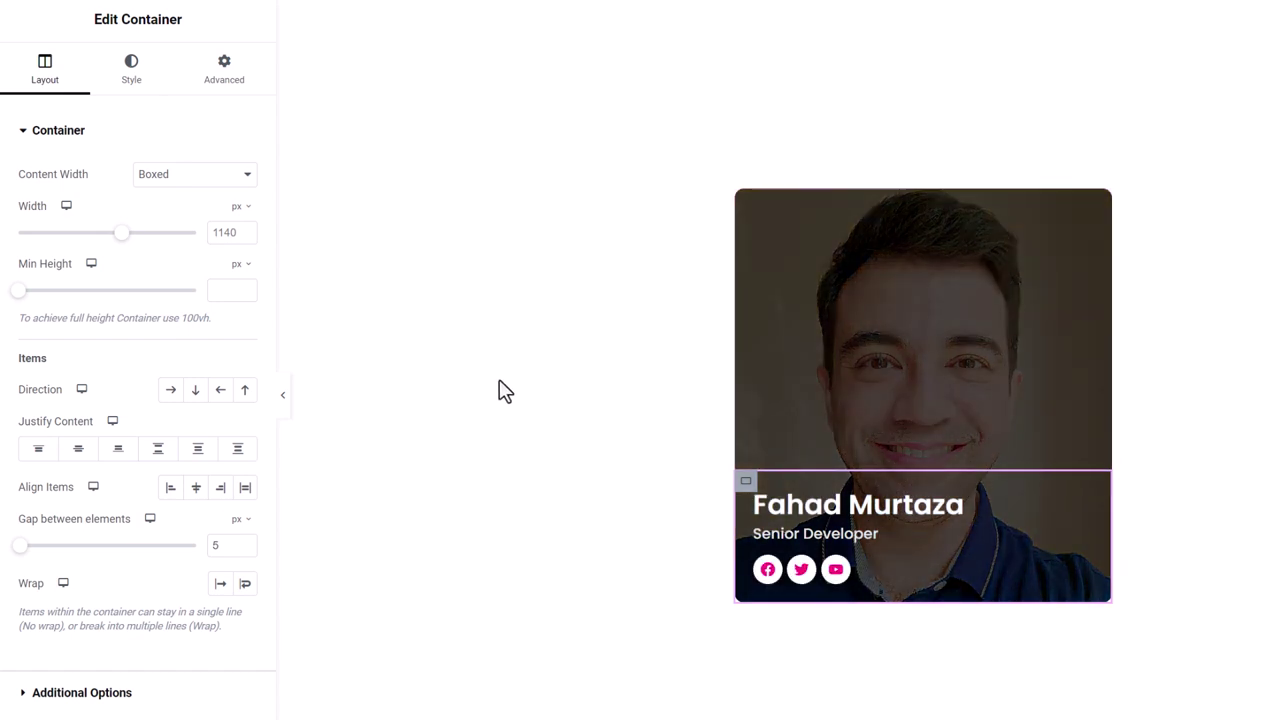
click(121, 90)
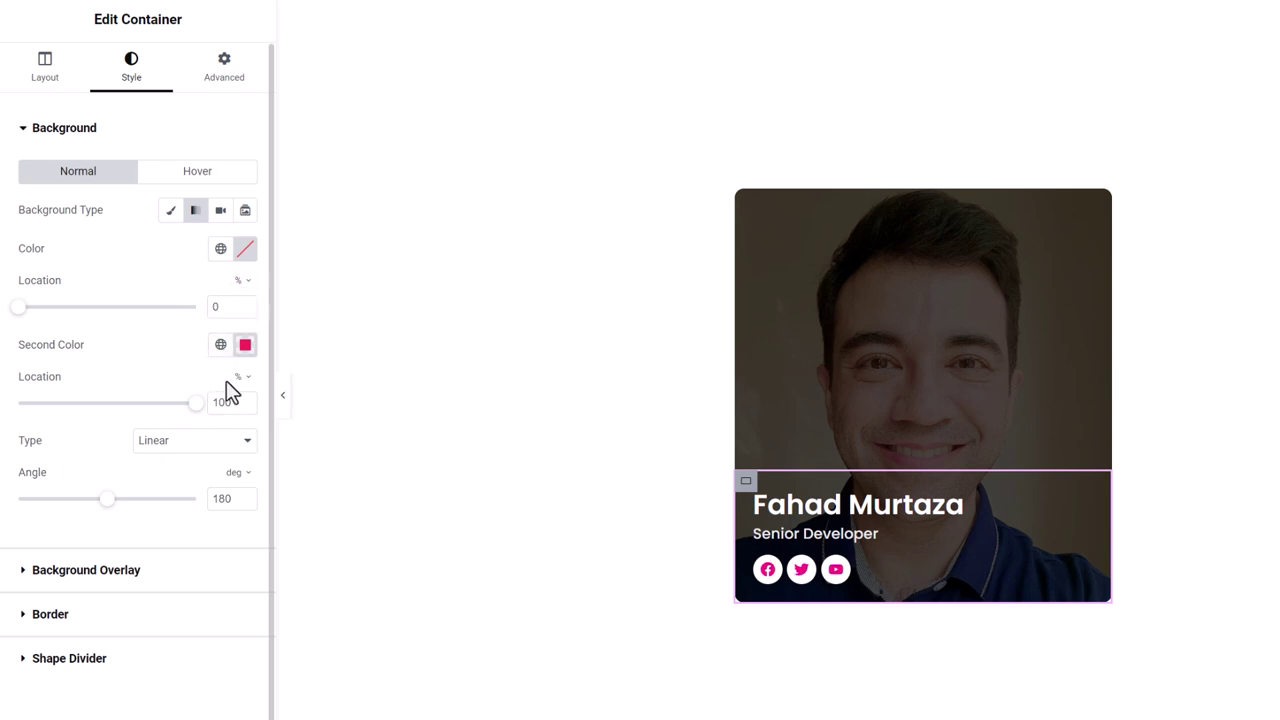
click(245, 344)
drag(226, 443, 117, 652)
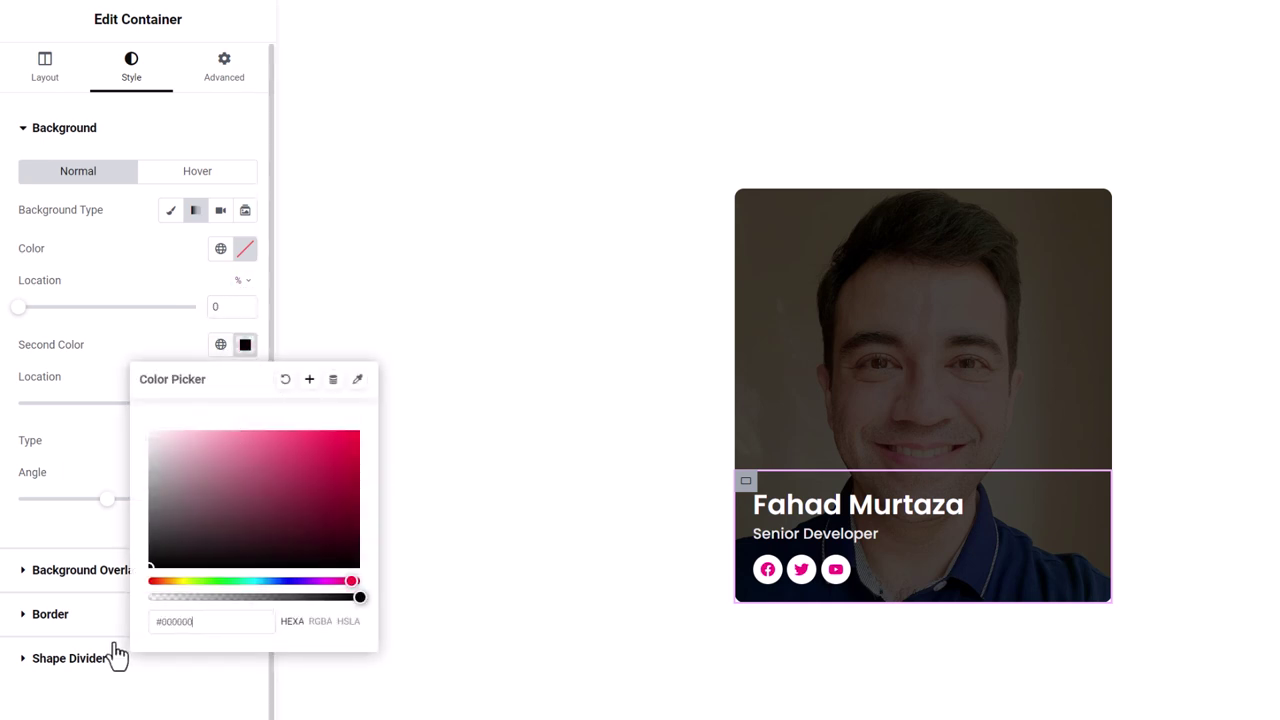
click(178, 344)
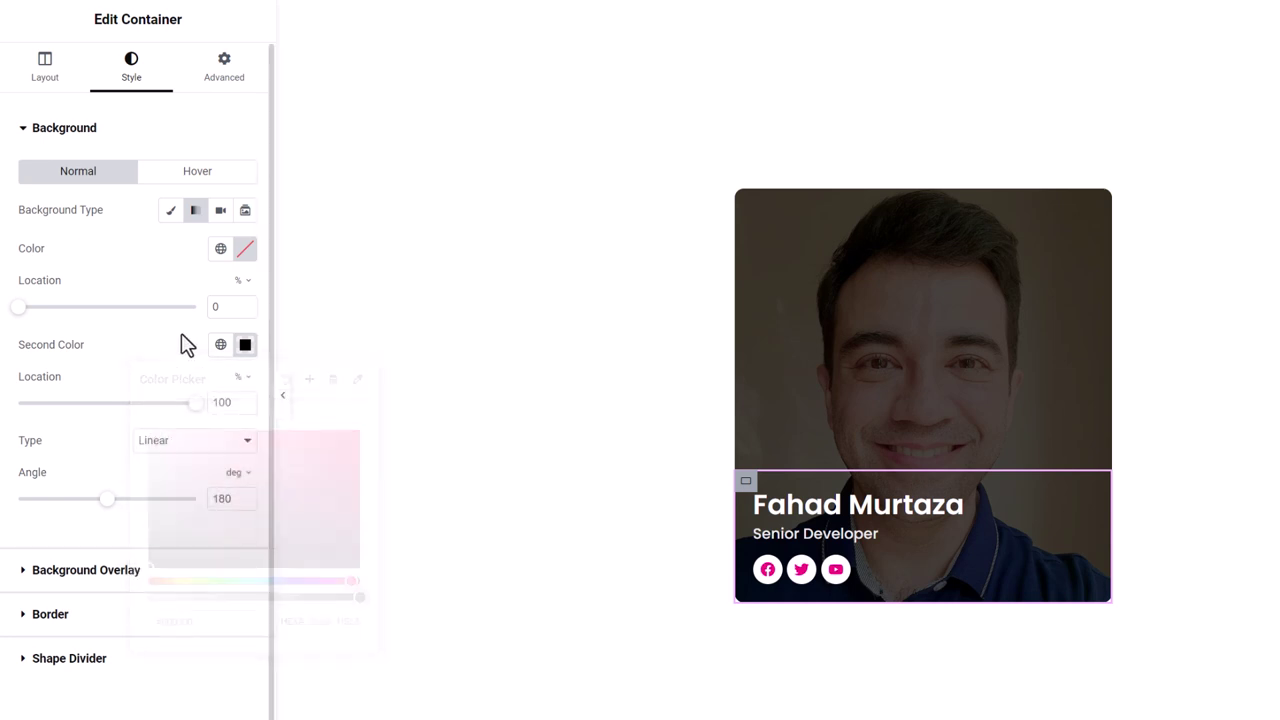
Step: Make the gradient's first color fully transparent (#02010100) and set the second color's location to 65%
click(245, 249)
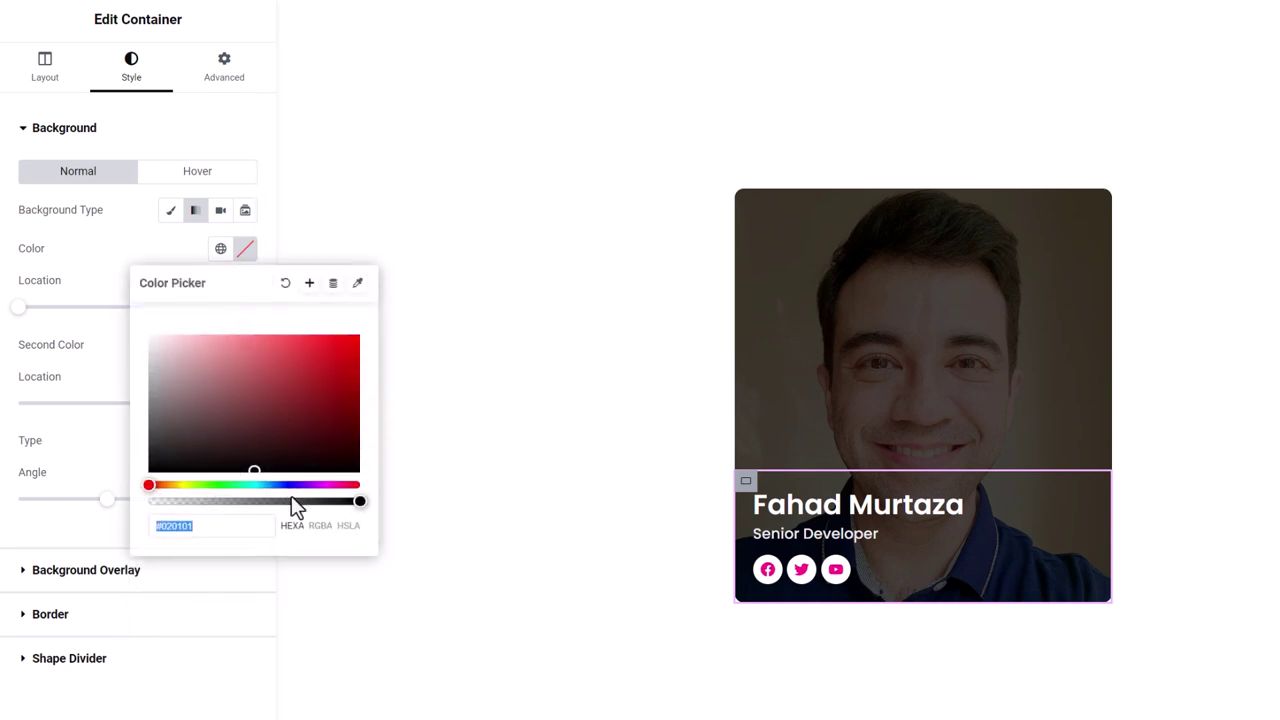
drag(171, 497, 150, 501)
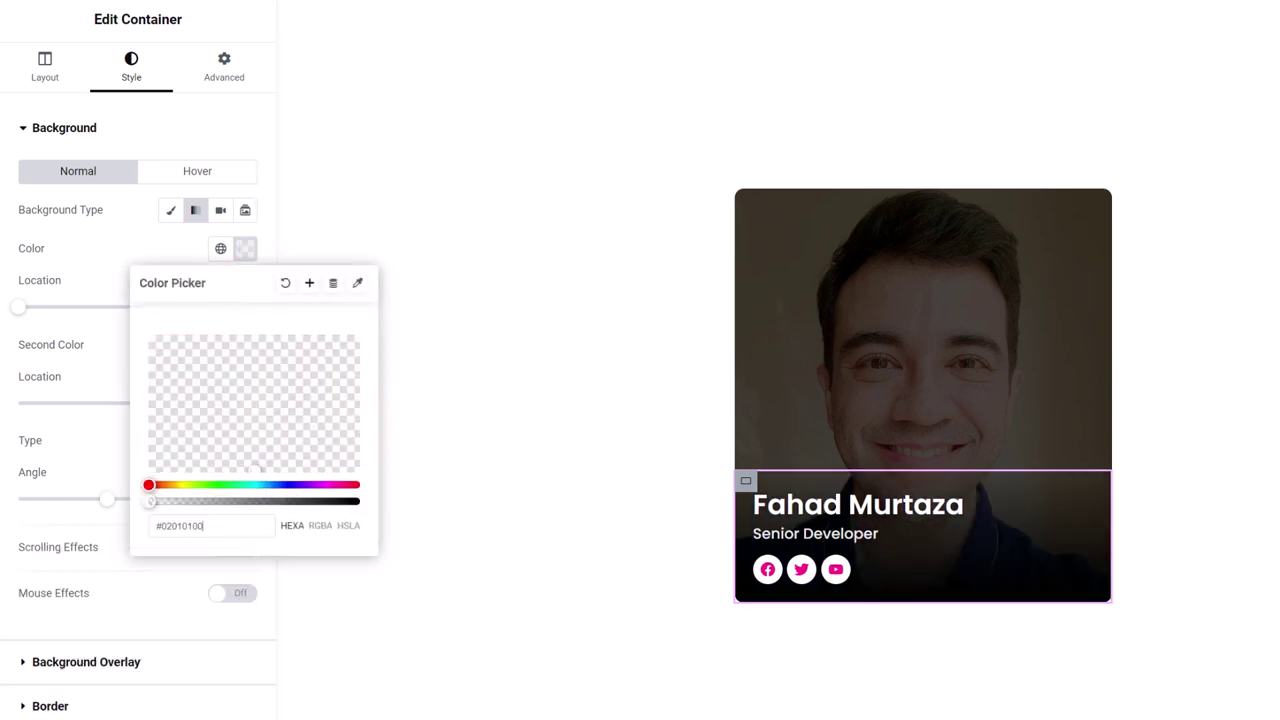
click(106, 273)
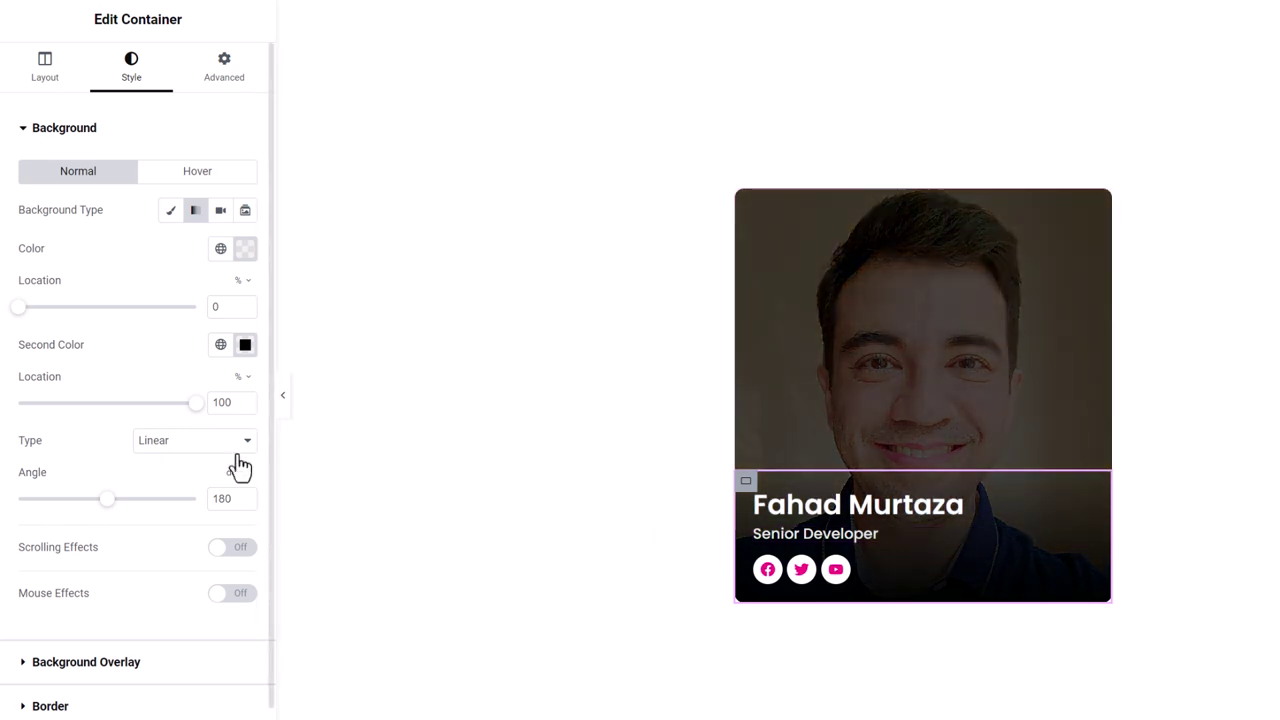
drag(193, 403, 139, 404)
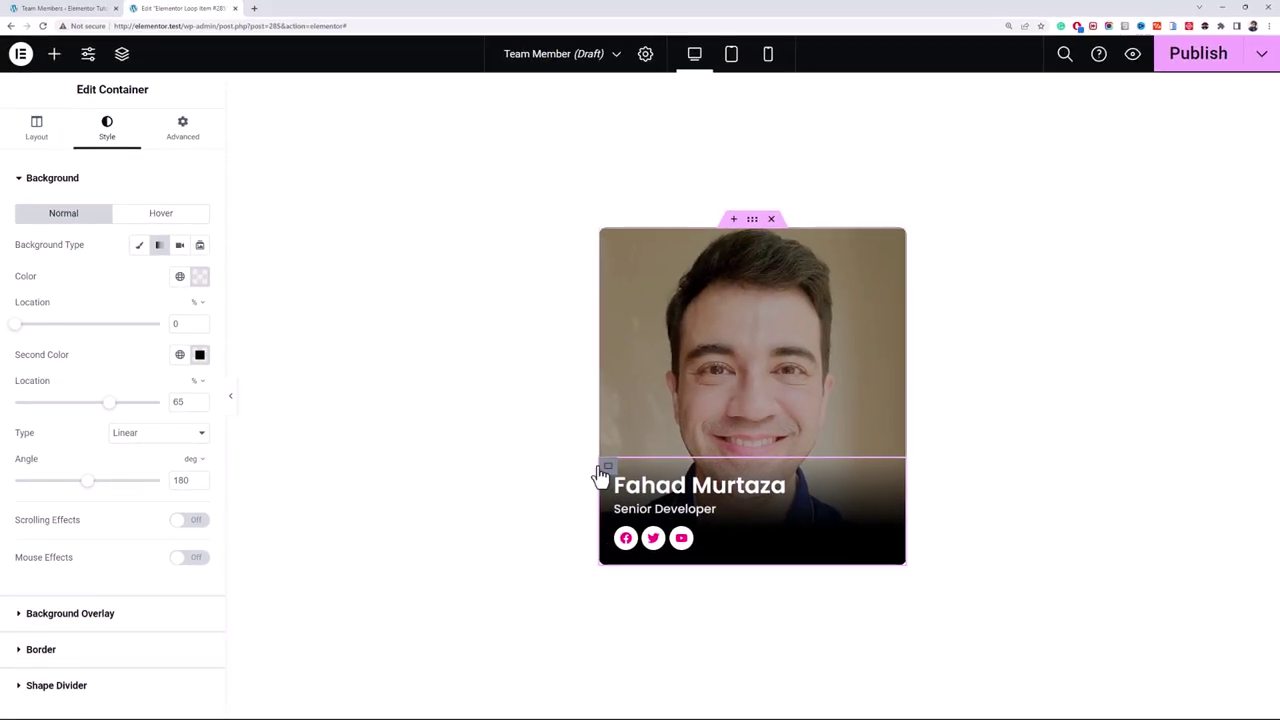
Step: Assign the CSS class member-info to the inner info container and select the class name
click(190, 138)
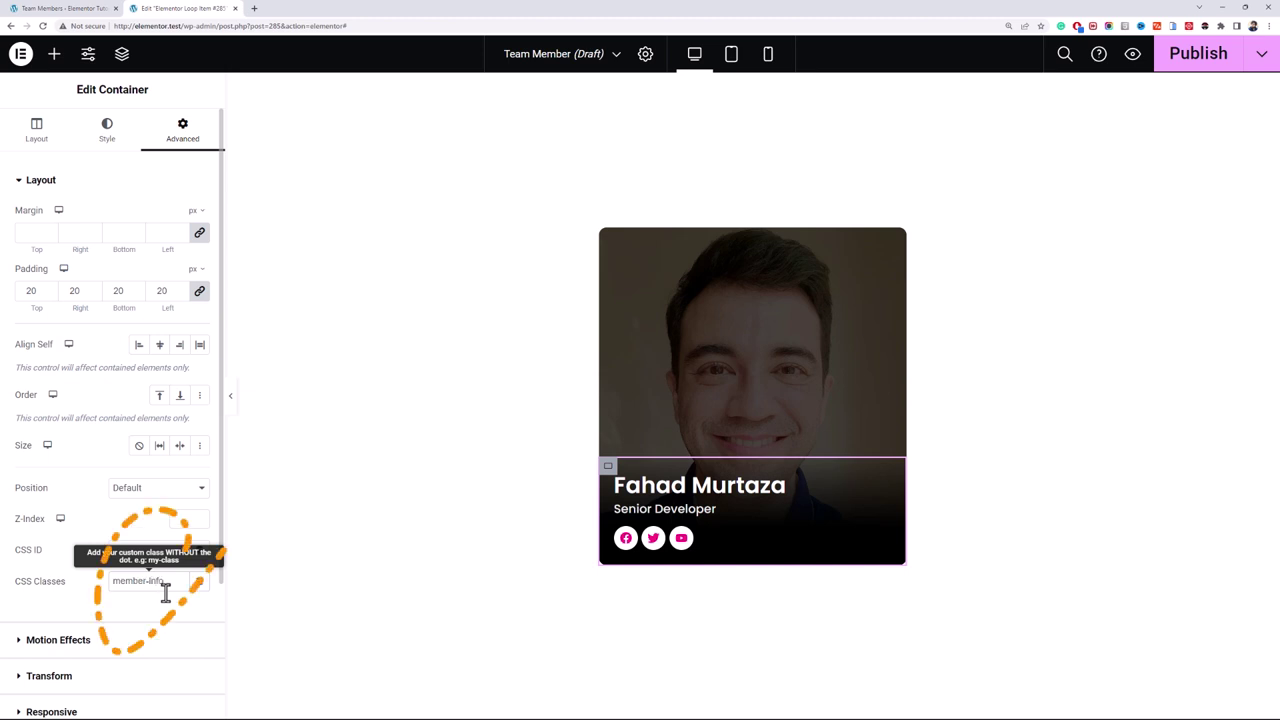
triple_click(161, 586)
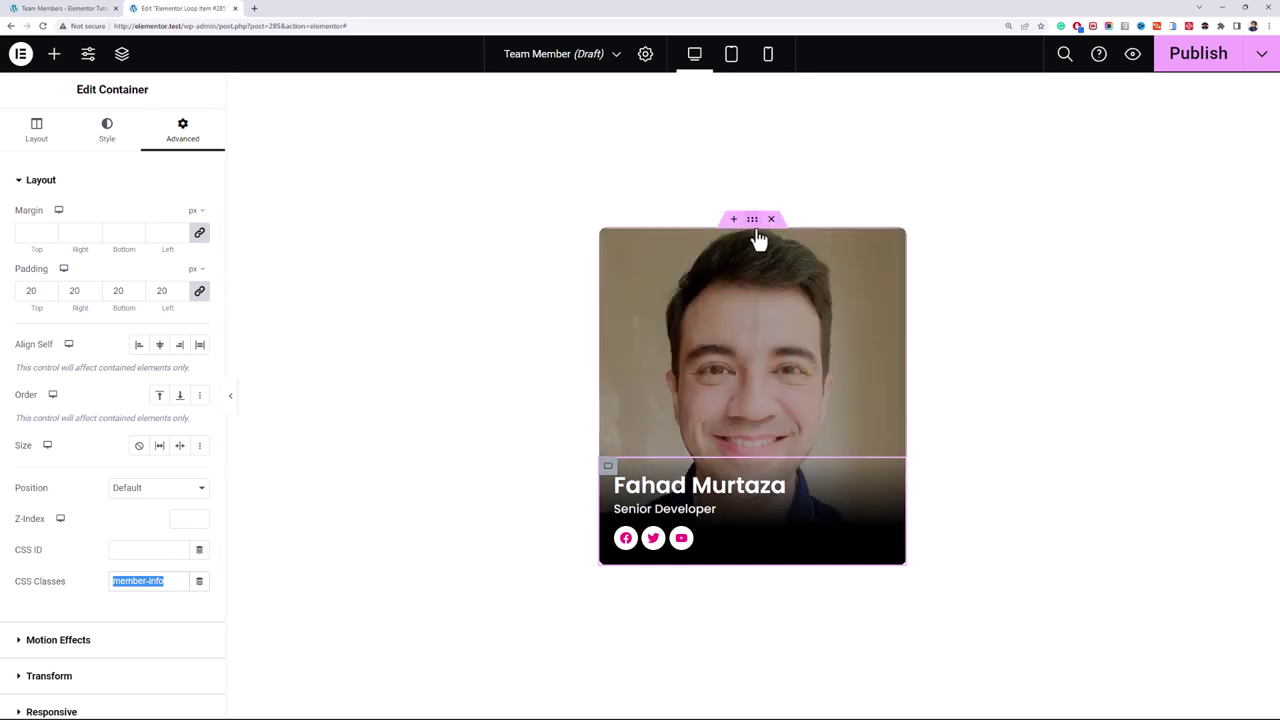
Step: Start a .member-info rule in the outer card container's custom CSS
click(757, 243)
scroll(143, 460, down, 3)
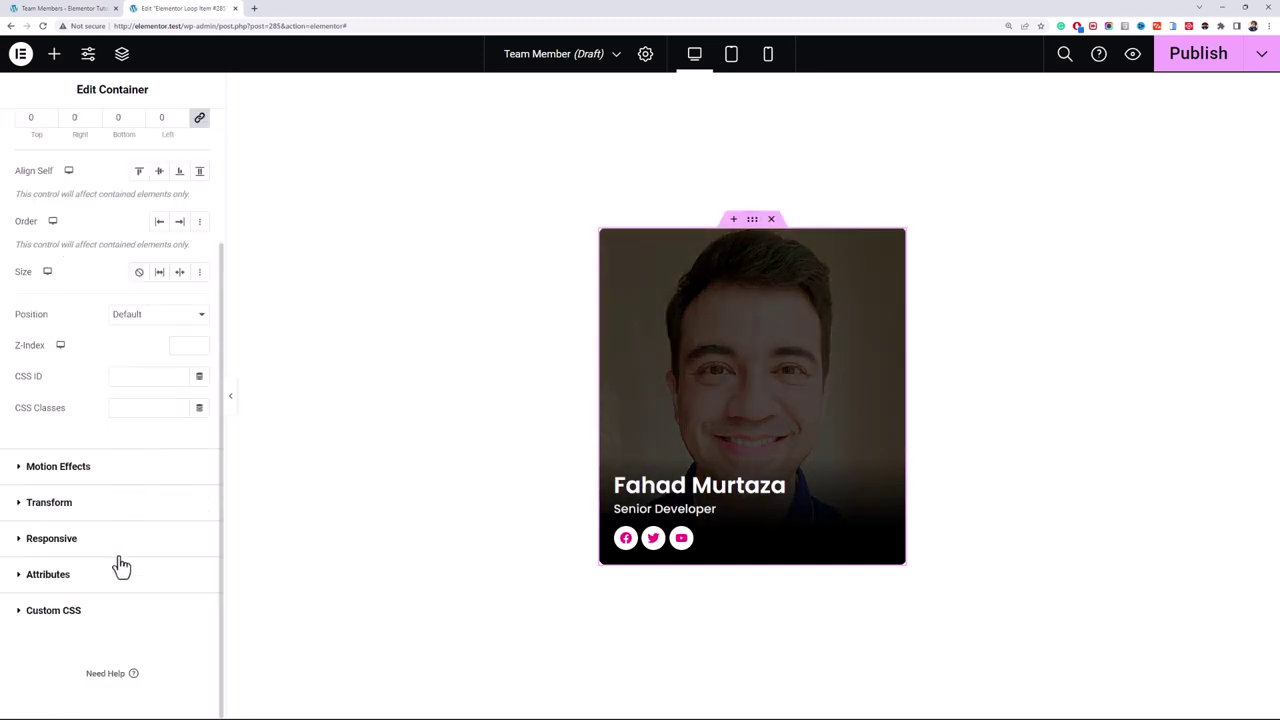
click(105, 618)
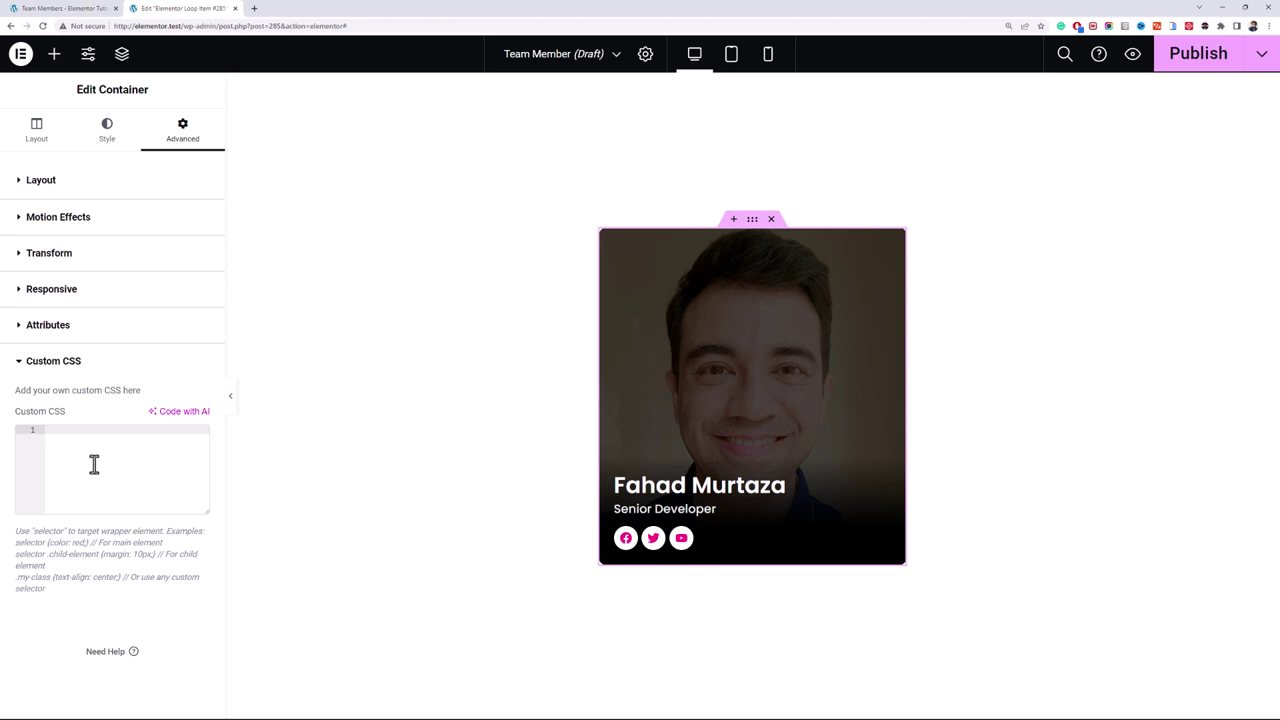
text(sele)
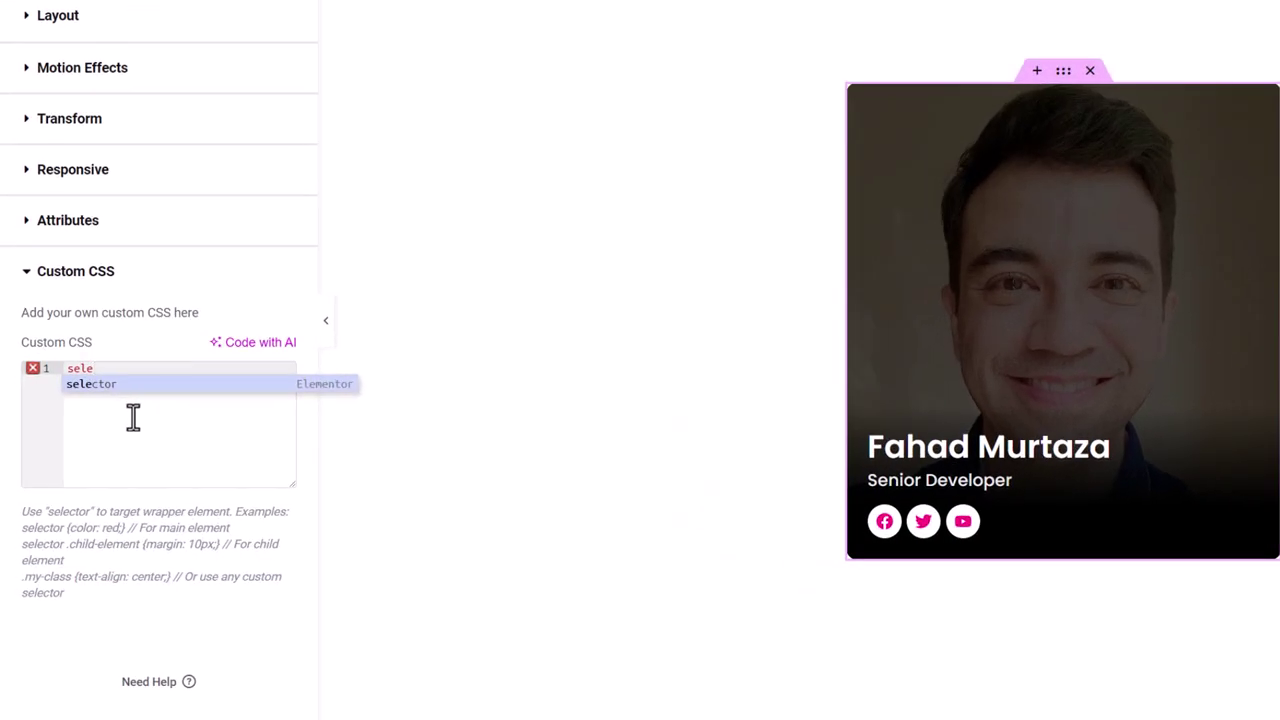
key(BackSpace)
key(BackSpace)
text(.member-info)
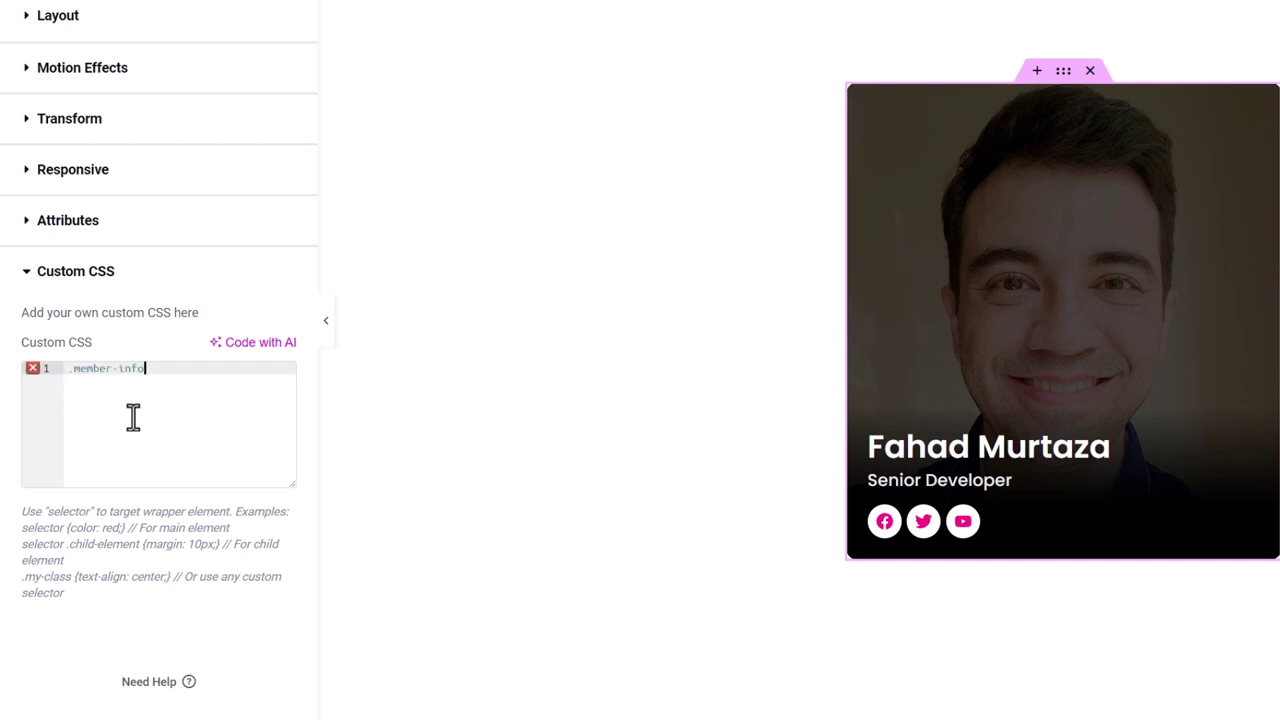
text( {)
key(Return)
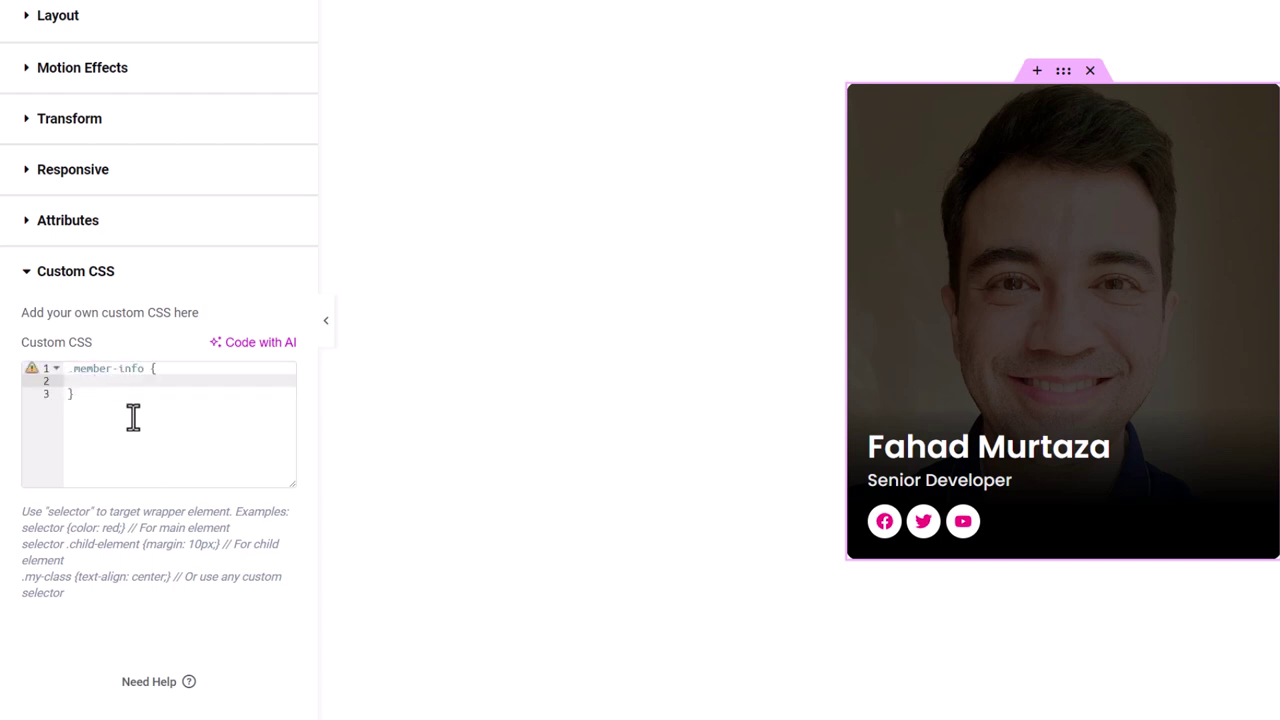
Step: Hide the member info by adding visibility: hidden; to the .member-info rule
text(visibility: hid)
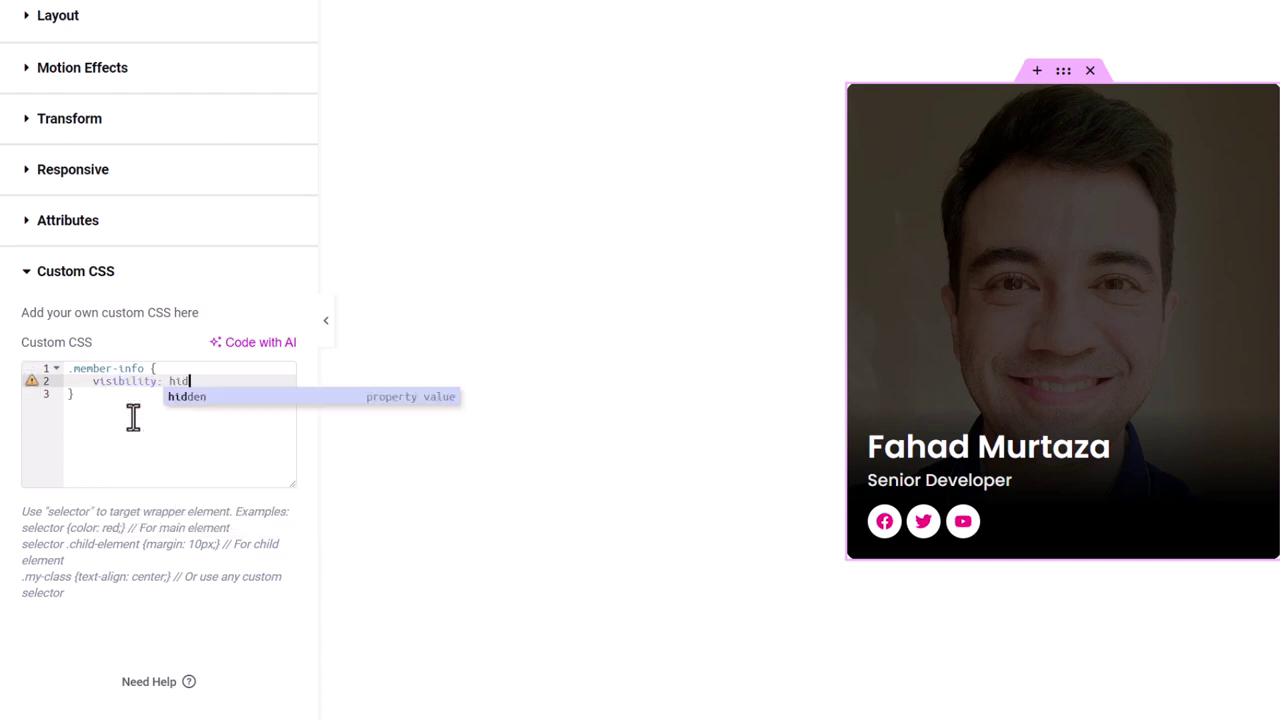
key(Return)
text(l;)
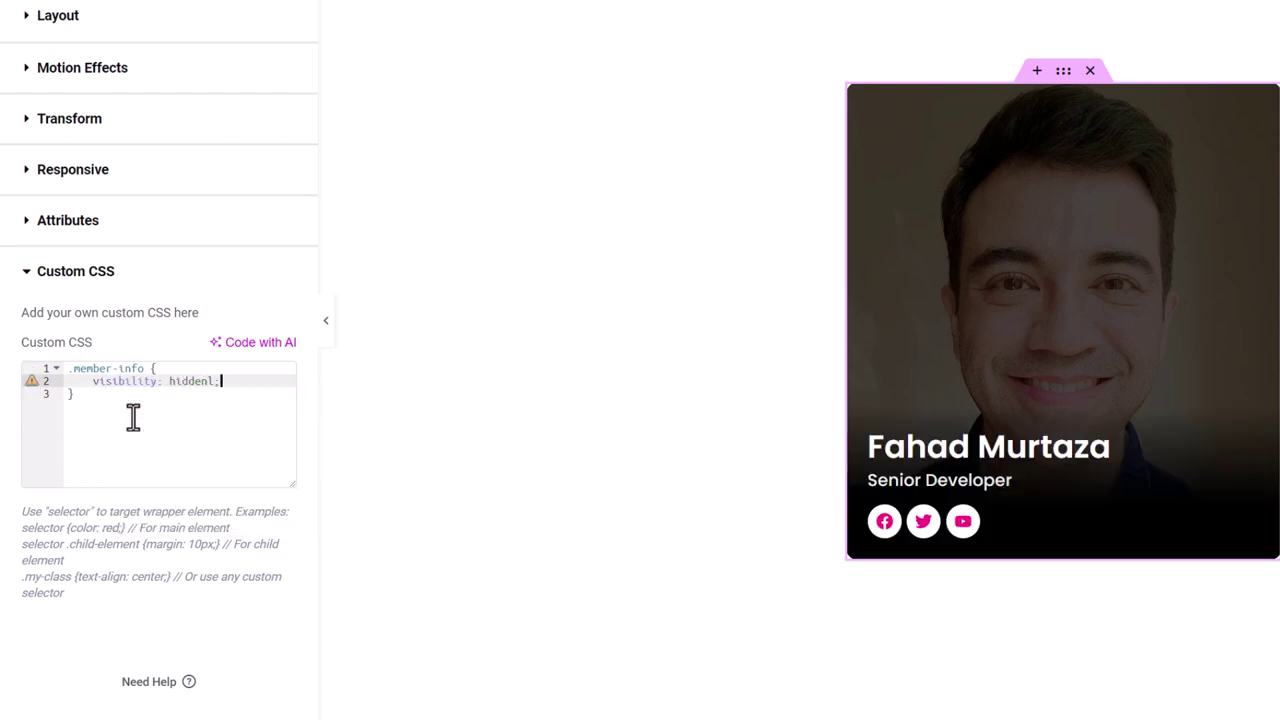
key(BackSpace)
key(BackSpace)
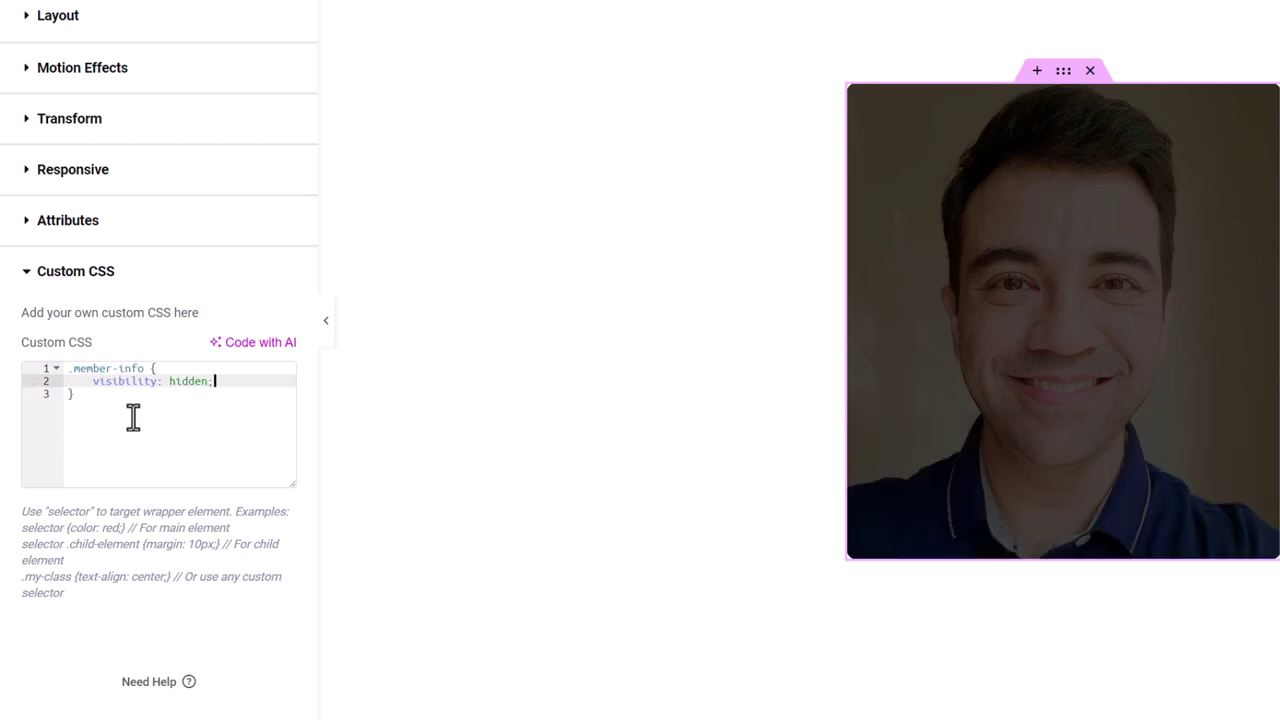
Step: Add a second custom CSS rule for selector:hover .member-info below the first one
click(133, 406)
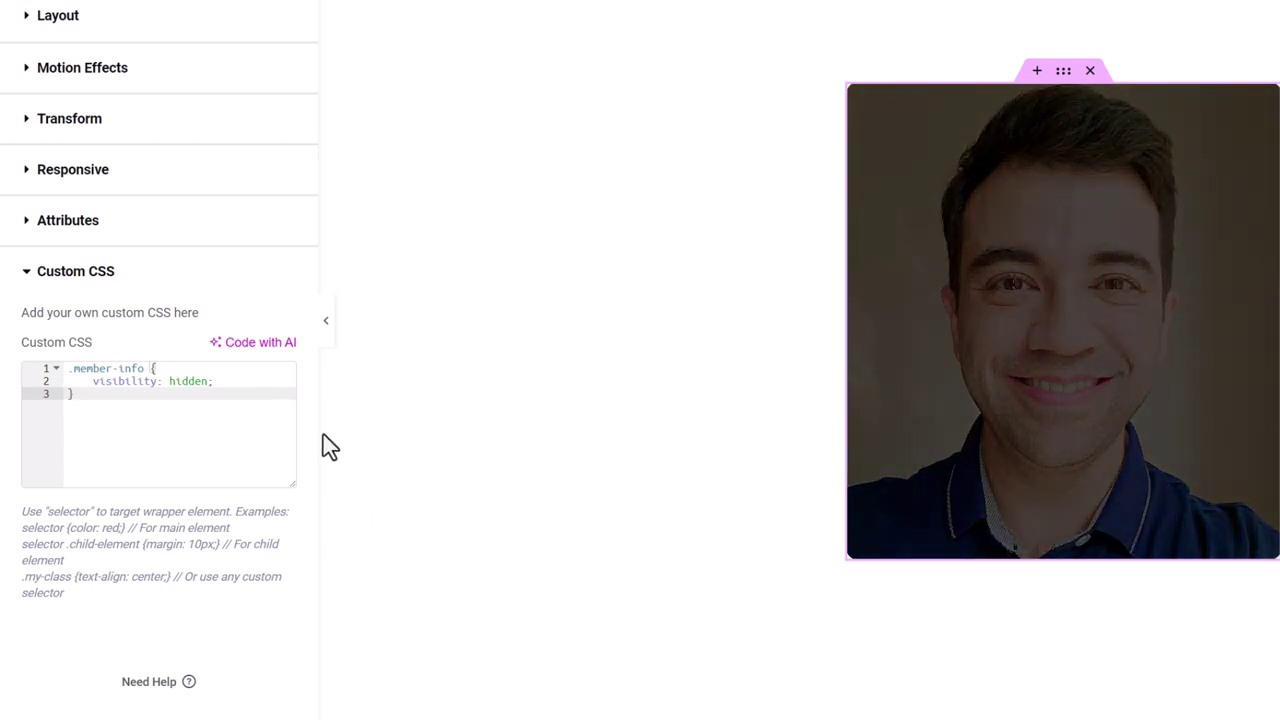
key(Return)
text(s)
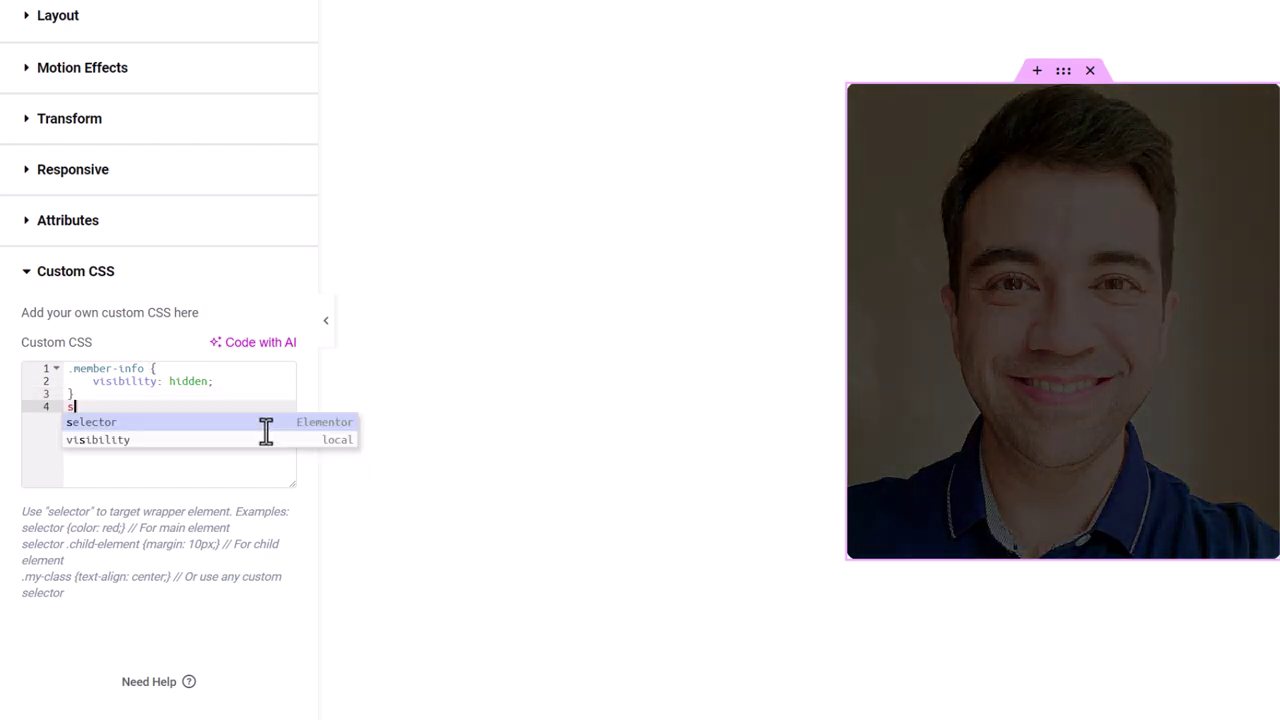
text(elector)
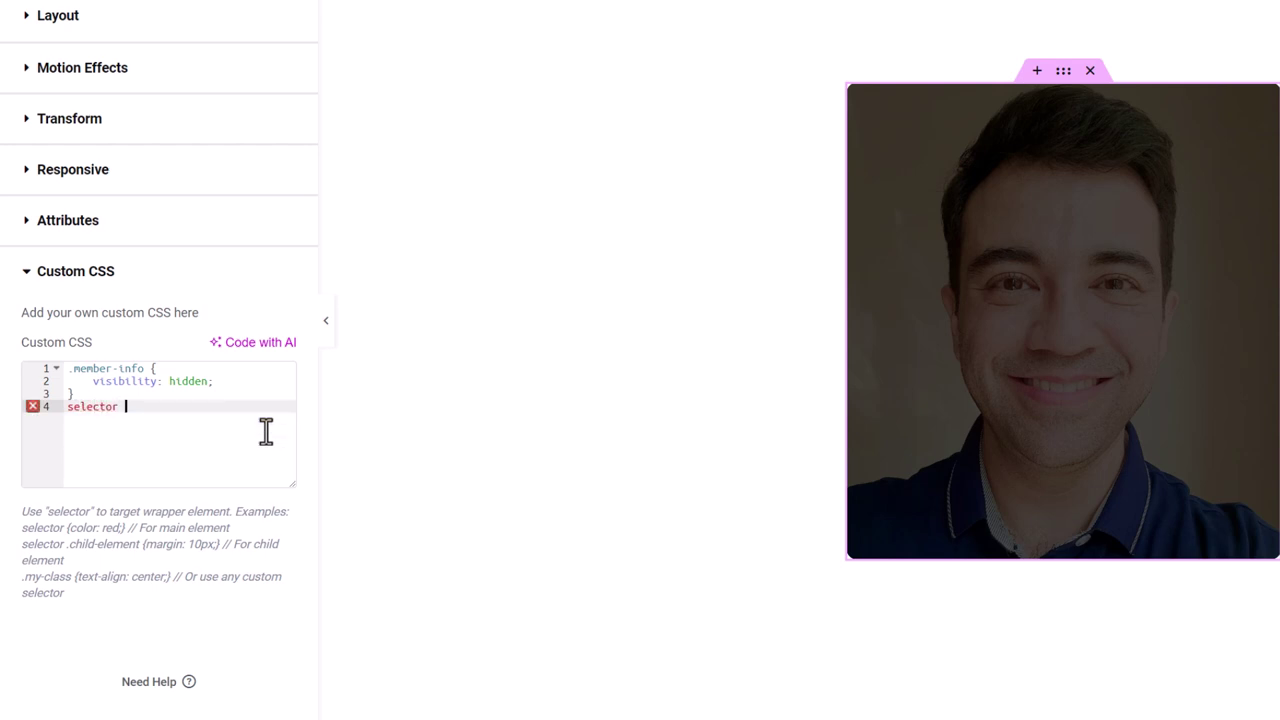
text( .member-info)
key(BackSpace)
key(BackSpace)
key(BackSpace)
key(BackSpace)
key(BackSpace)
key(BackSpace)
key(BackSpace)
key(BackSpace)
key(BackSpace)
text(:ho)
key(BackSpace)
scroll(266, 431, down, 1)
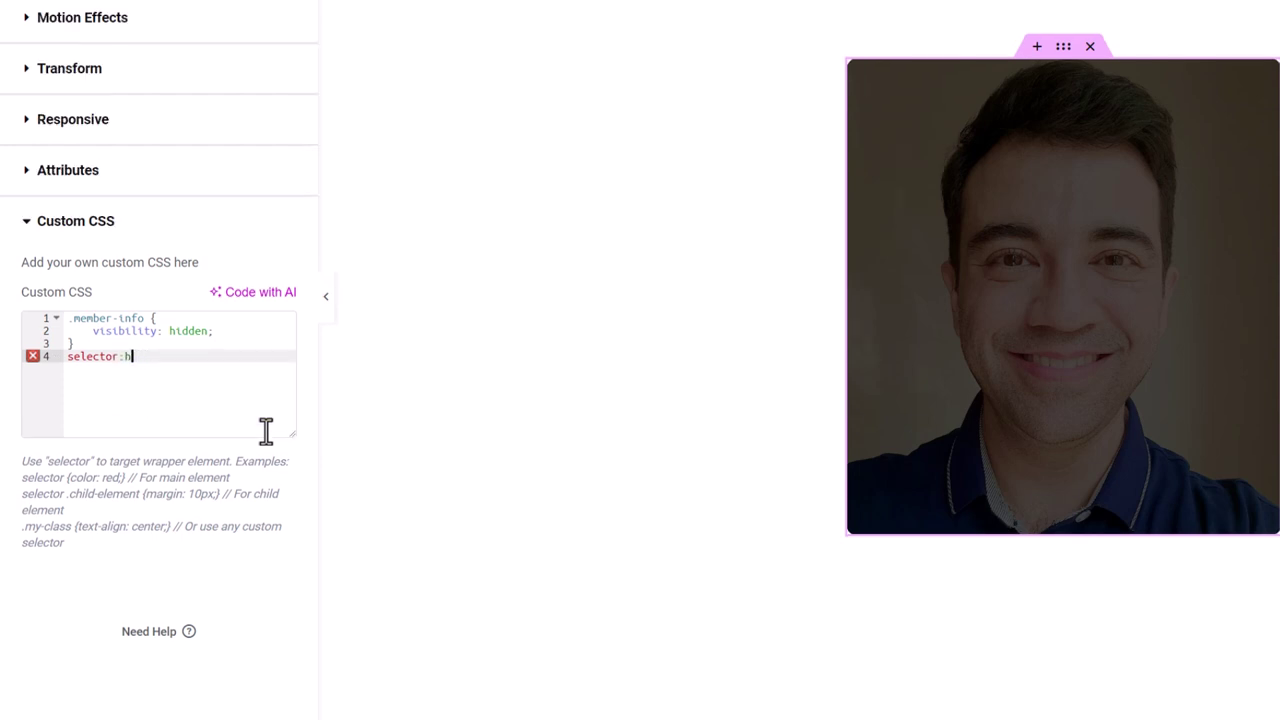
scroll(266, 431, up, 1)
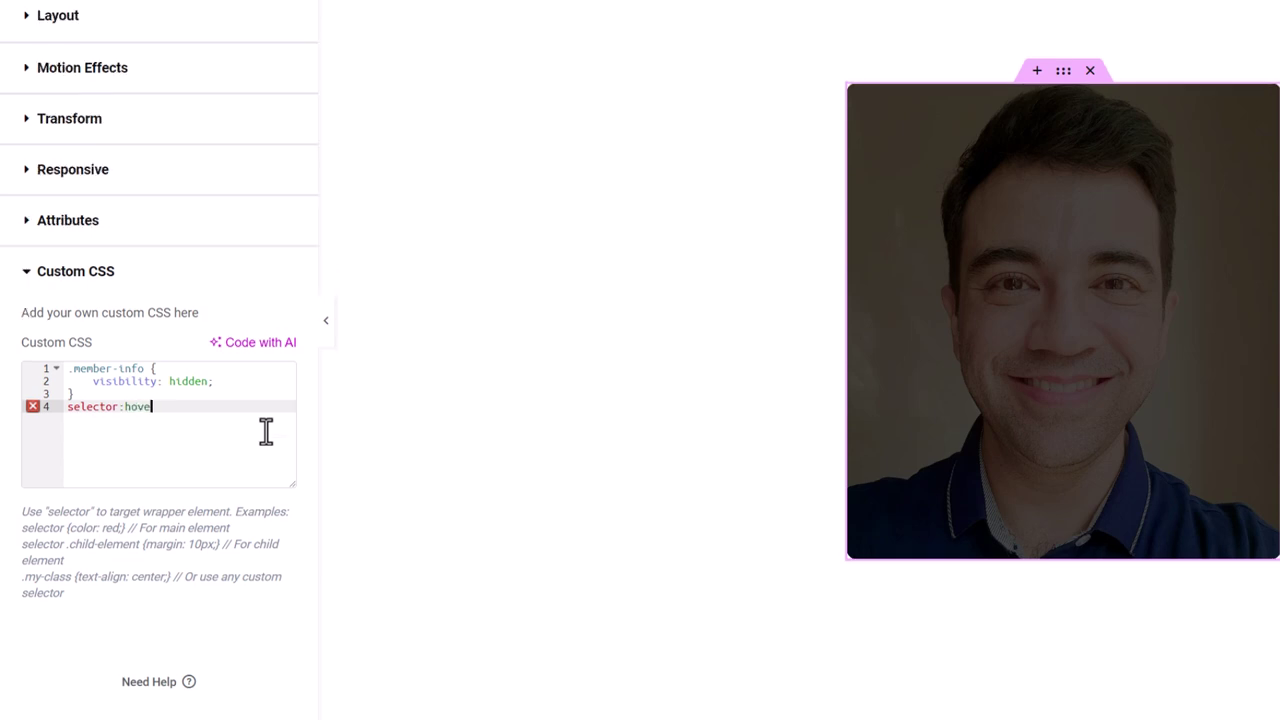
text(over .member-info {)
key(Return)
Step: Set visibility: visible; in the hover rule and preview the hover effect on the card
text(visibility: )
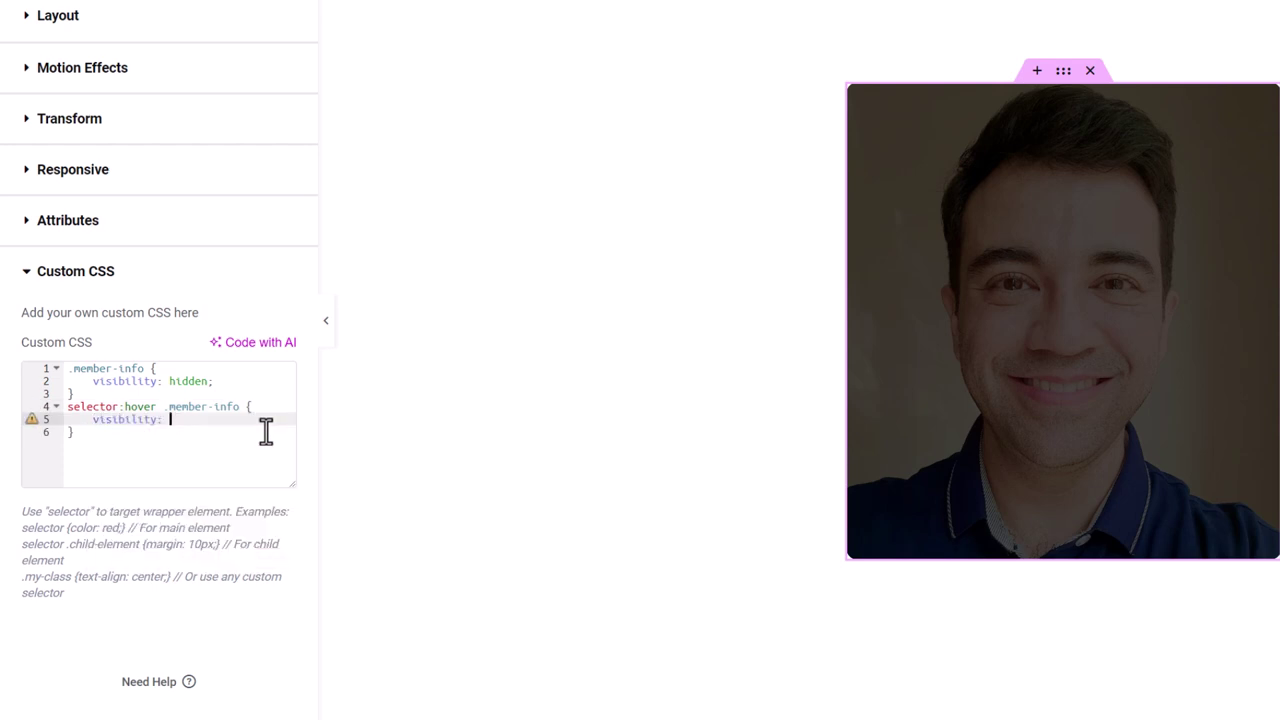
text(vvis)
key(Return)
mouse_move(1209, 272)
Step: Insert a new line containing only selector between the two CSS rules, reusing the text from the hover rule
drag(157, 406, 45, 405)
key(ctrl+c)
click(92, 398)
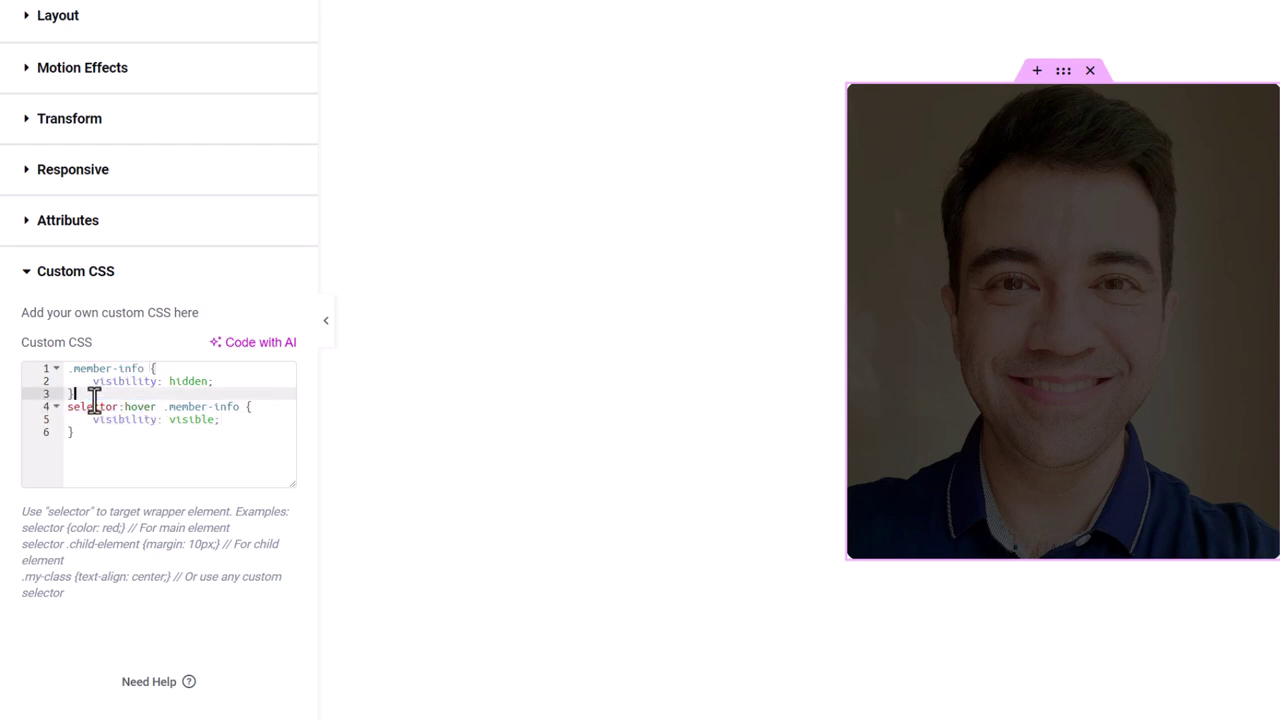
key(Return)
key(ctrl+v)
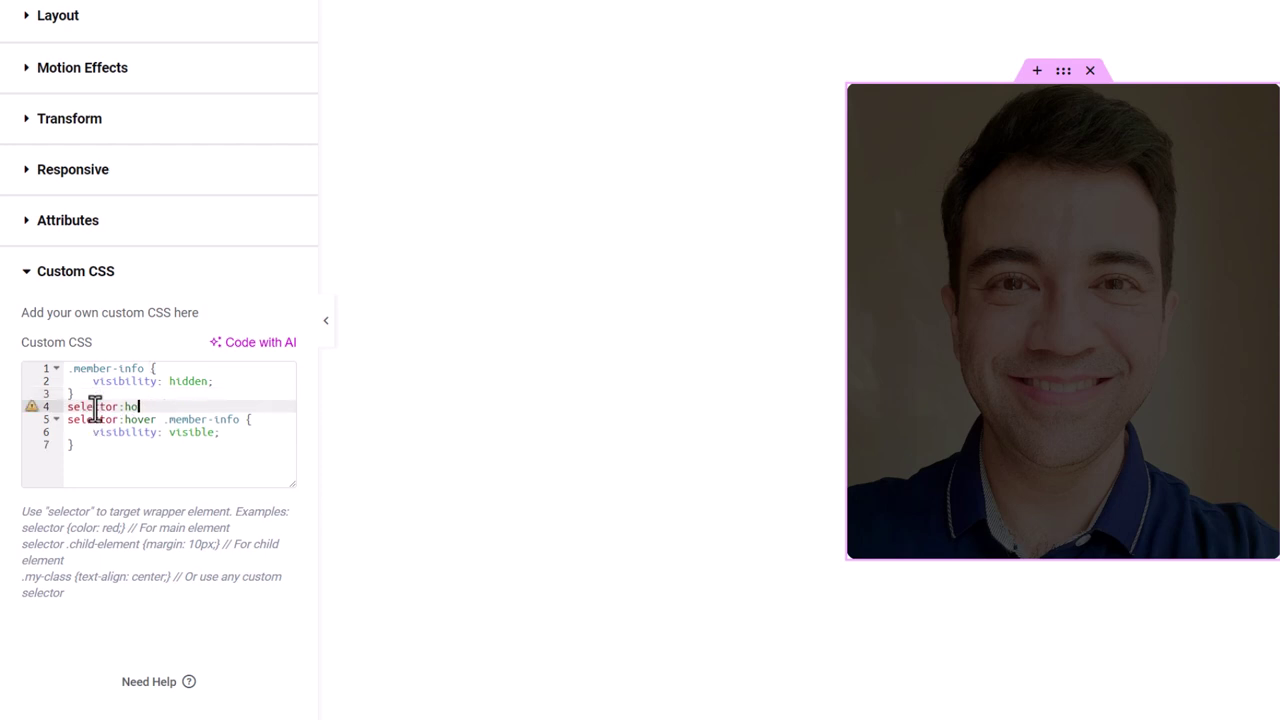
key(BackSpace)
key(BackSpace)
key(F12)
key(F12)
click(274, 398)
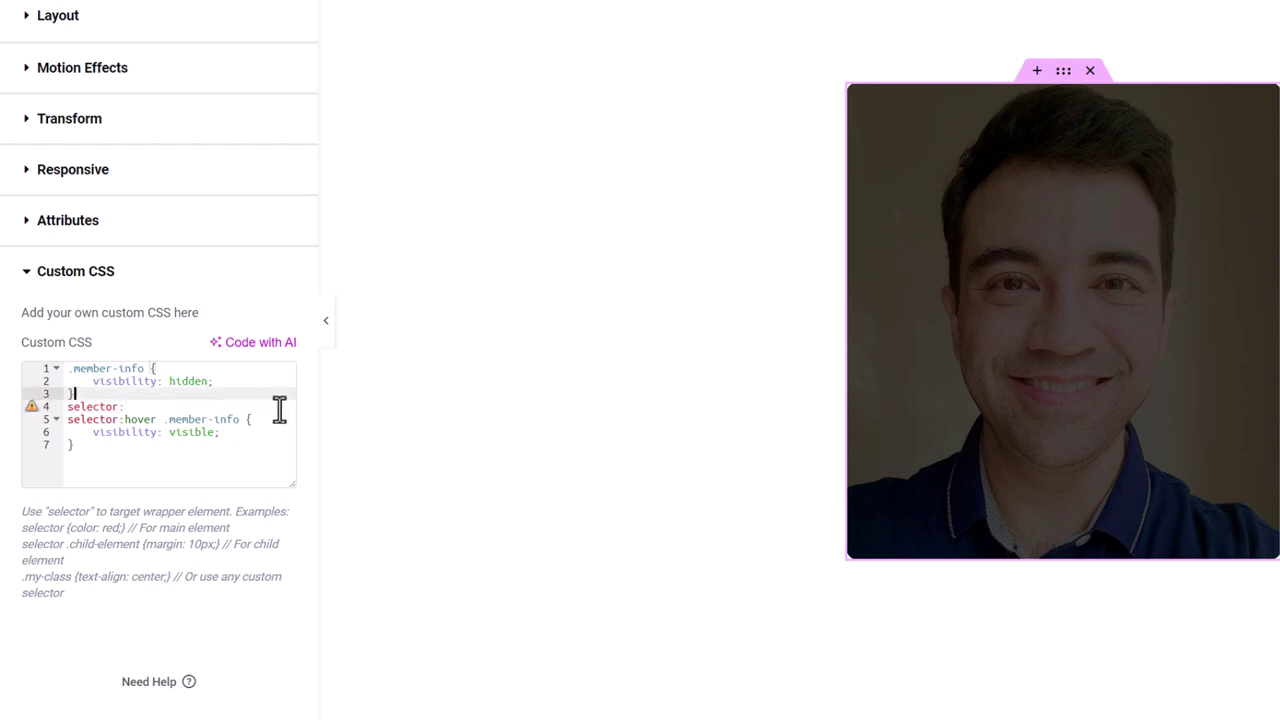
click(279, 410)
key(BackSpace)
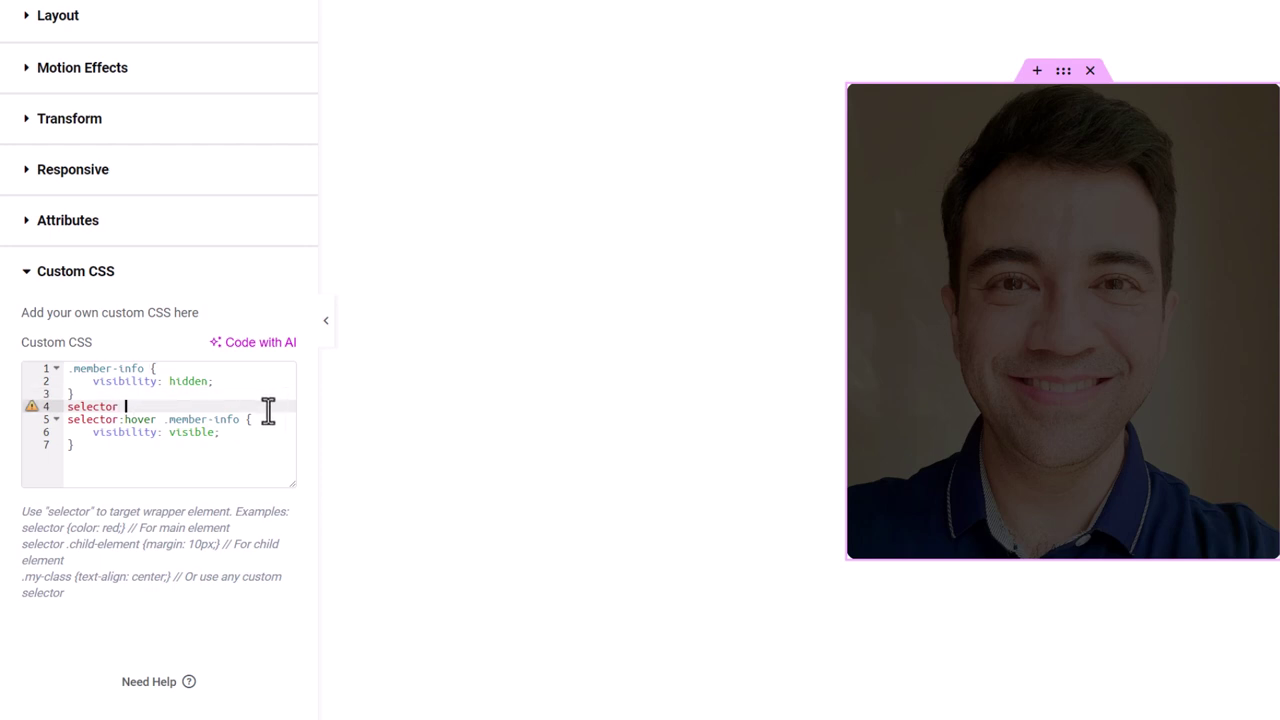
Step: Complete the selector rule with transition: .6s all; in the custom CSS
text({)
key(Return)
text(transition: )
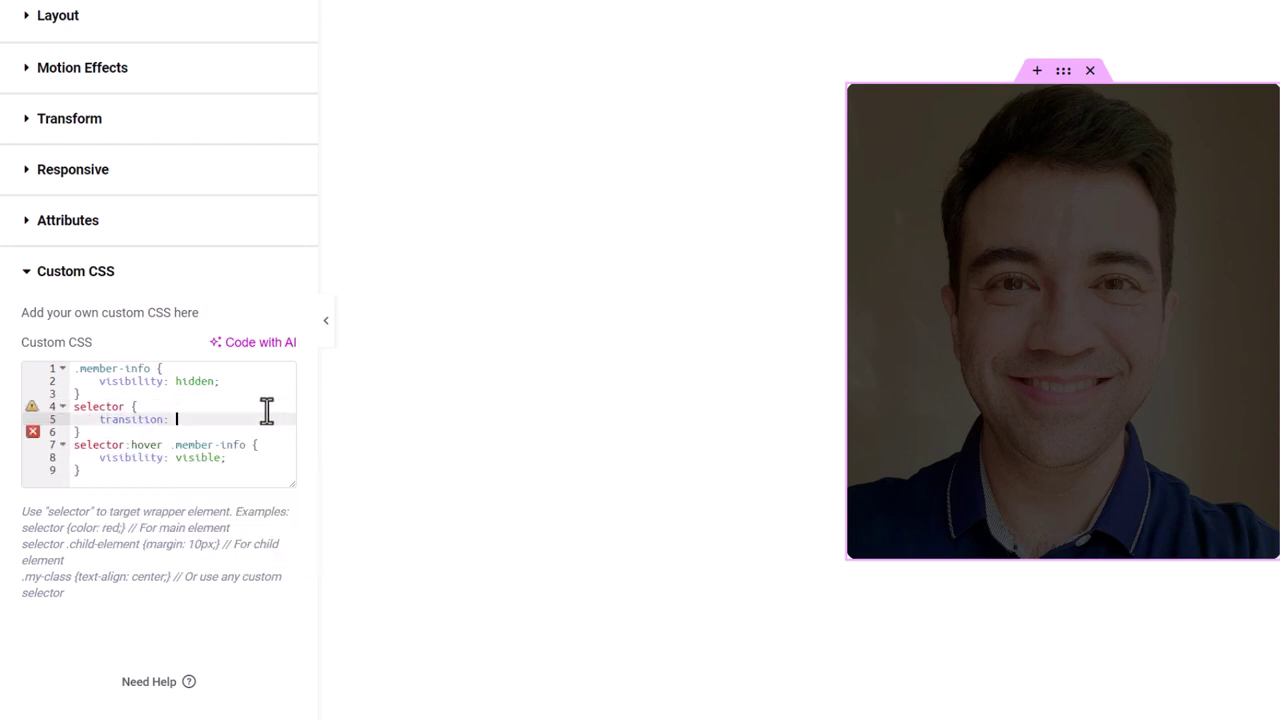
text(.6s all;)
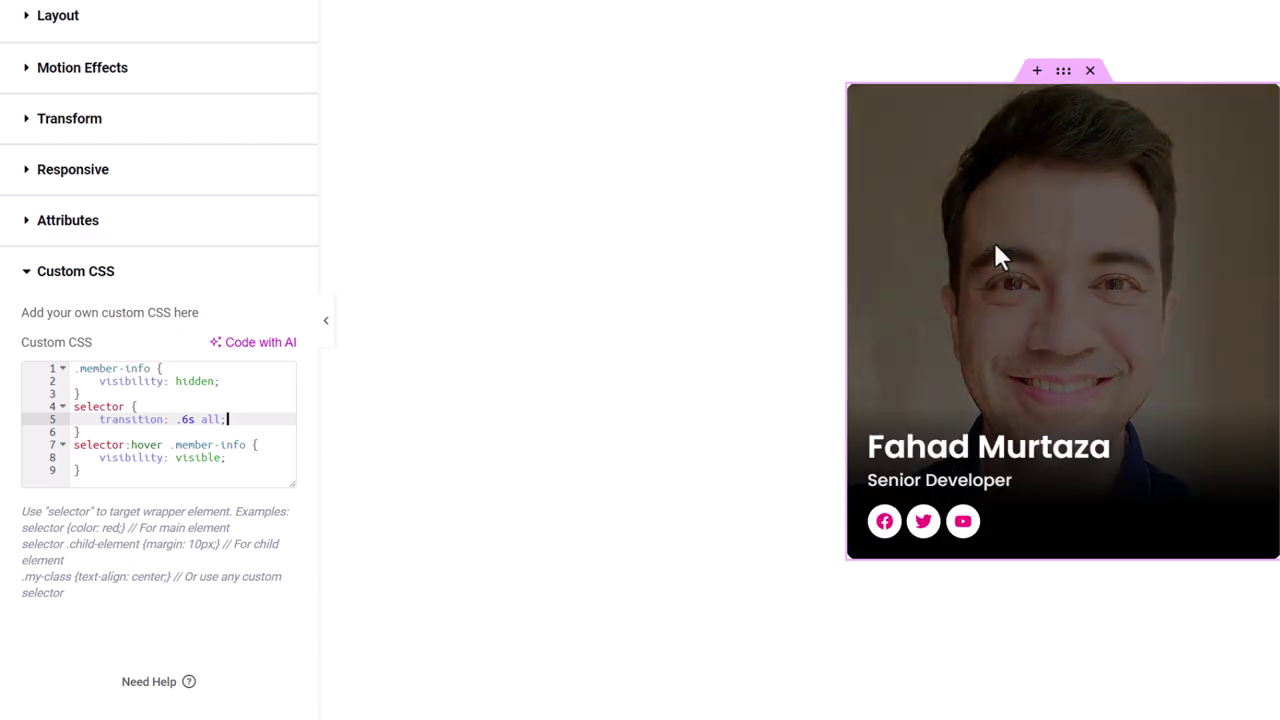
key(Down)
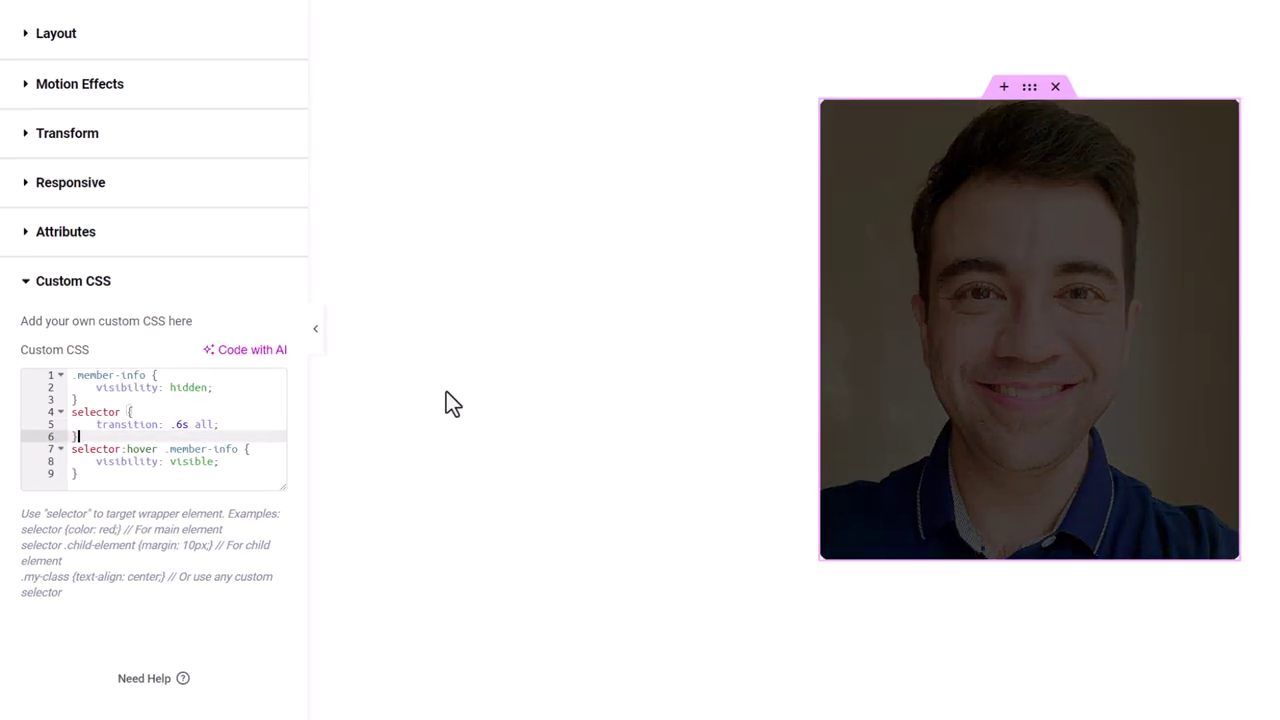
Step: Publish the Team Member loop item template
click(1198, 54)
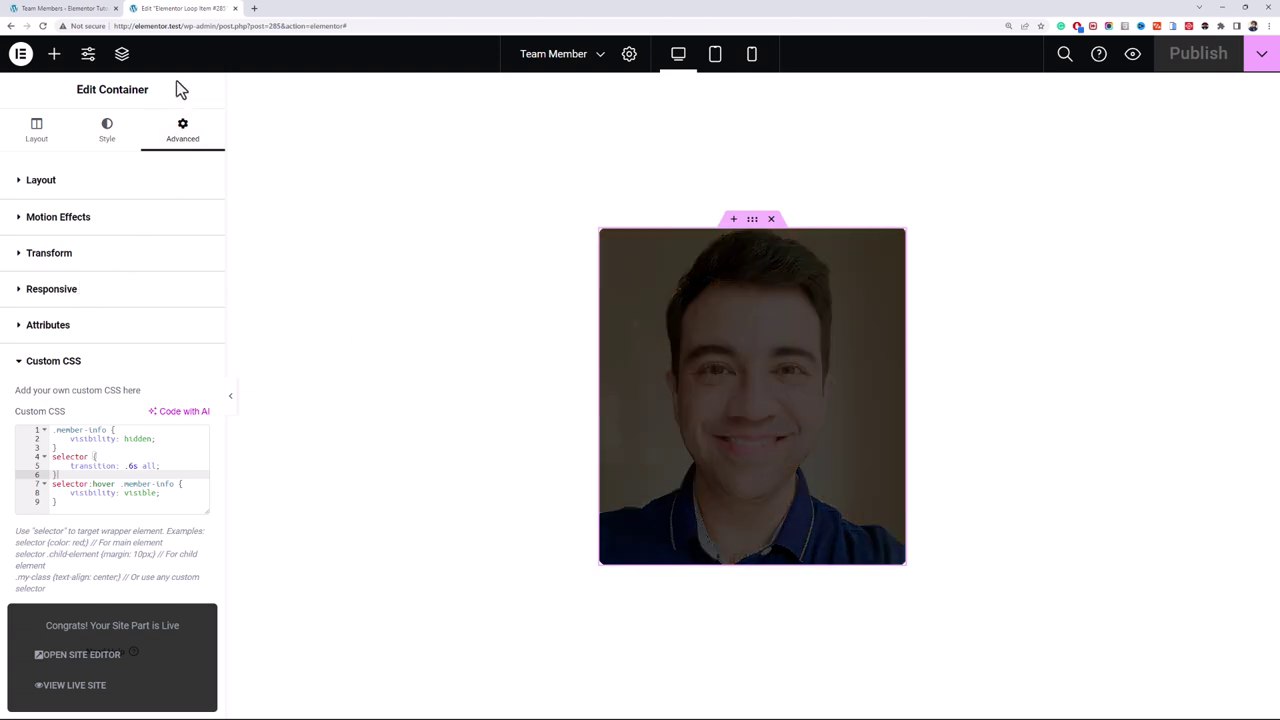
Step: Switch to the WordPress admin and open the Pages list in a new browser tab
click(75, 8)
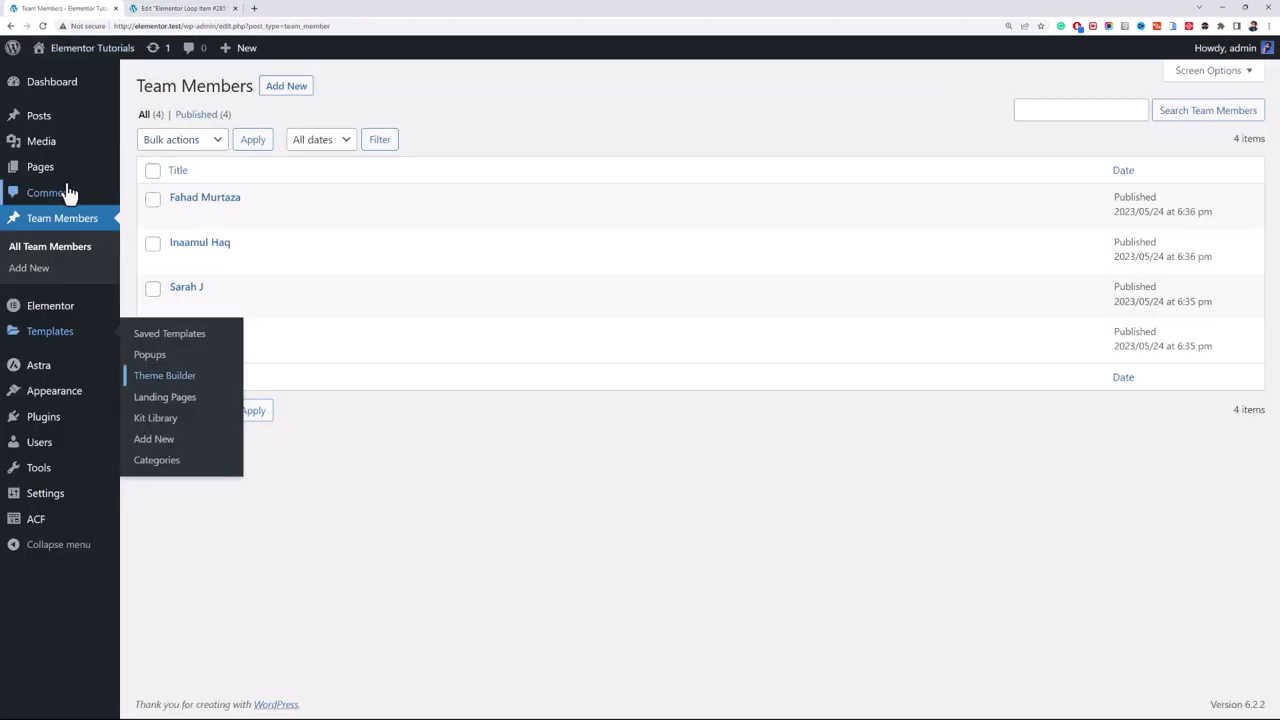
mouse_move(66, 186)
click(320, 9)
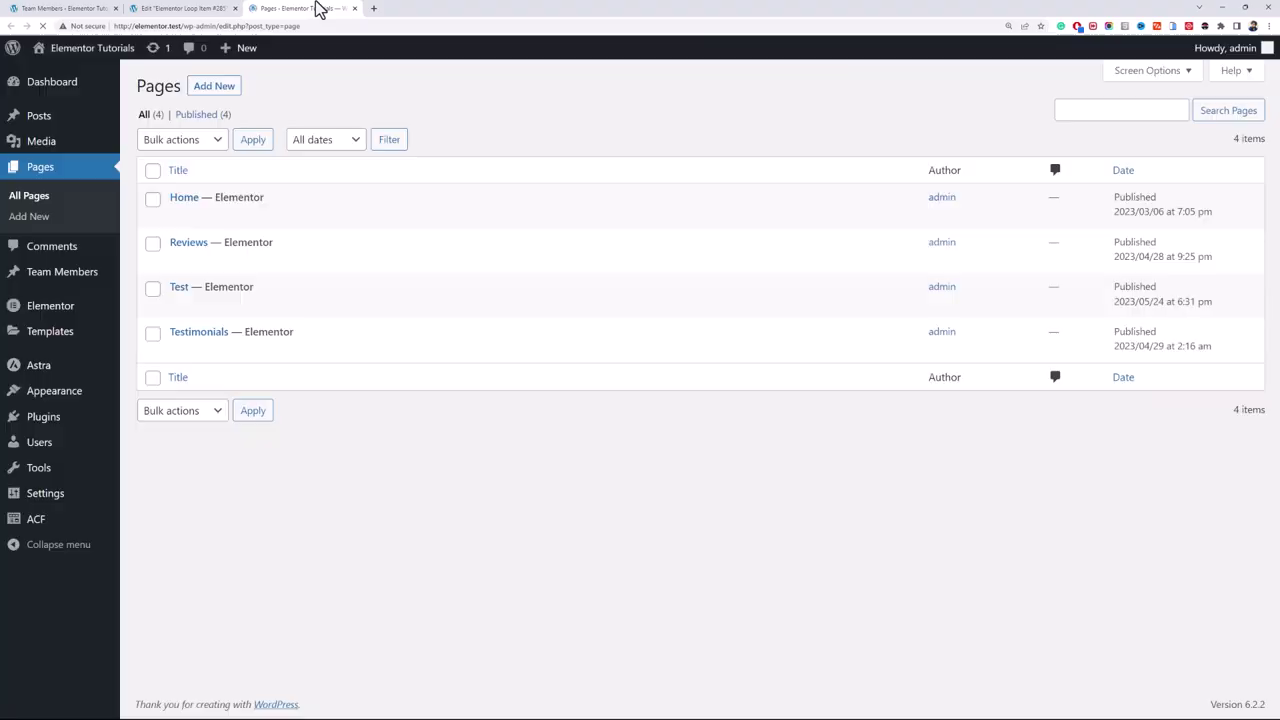
Step: Add a new WordPress page and title it Landing Page
drag(320, 9, 228, 8)
click(238, 84)
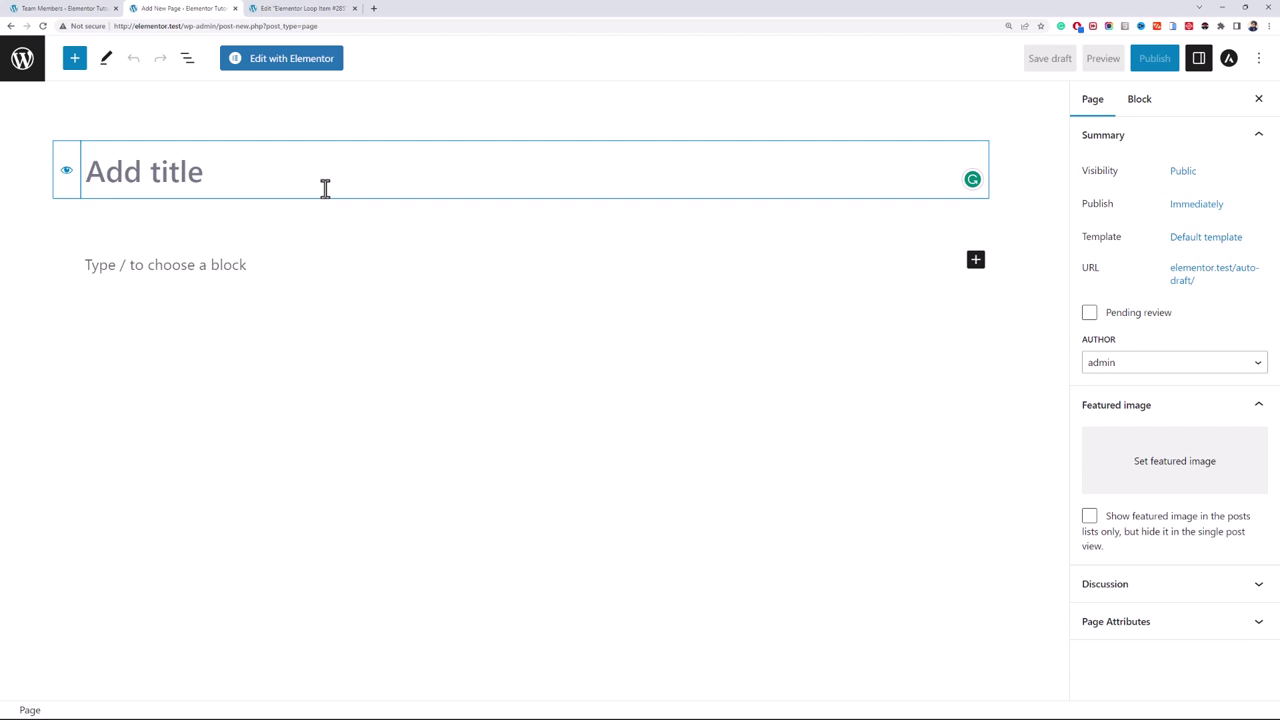
text(Te)
key(BackSpace)
key(BackSpace)
text(Landing)
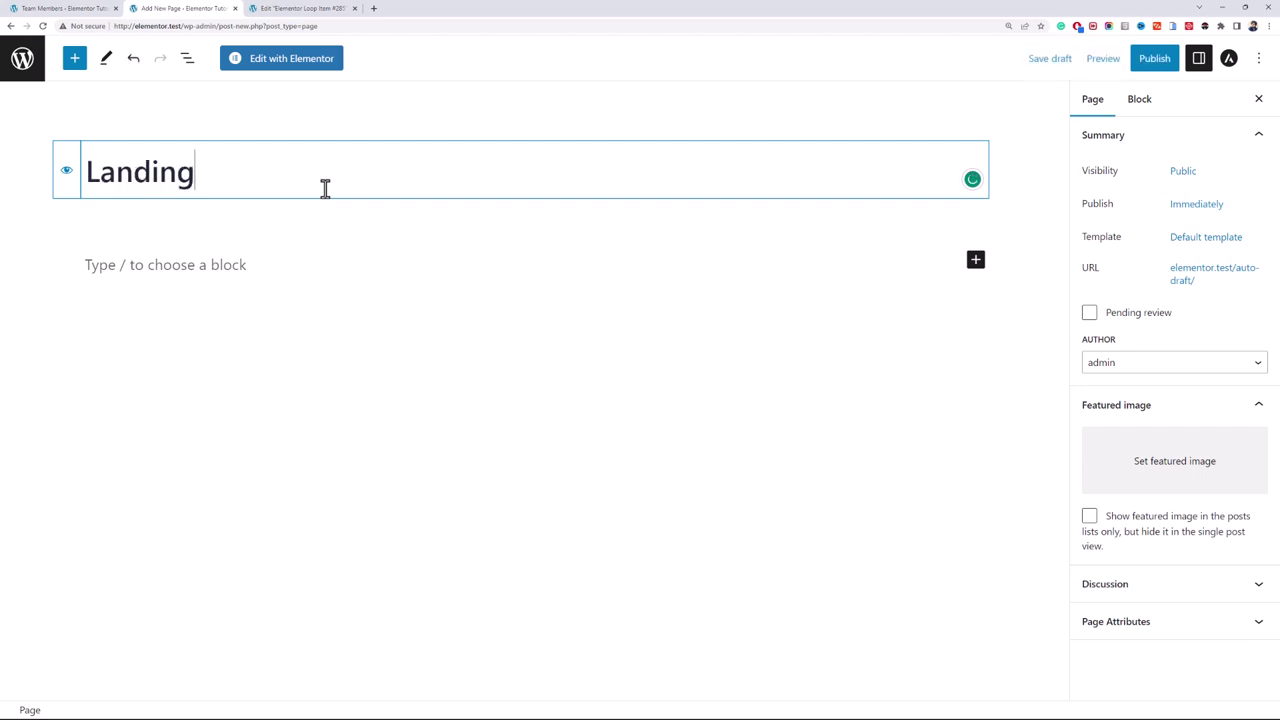
text( Page)
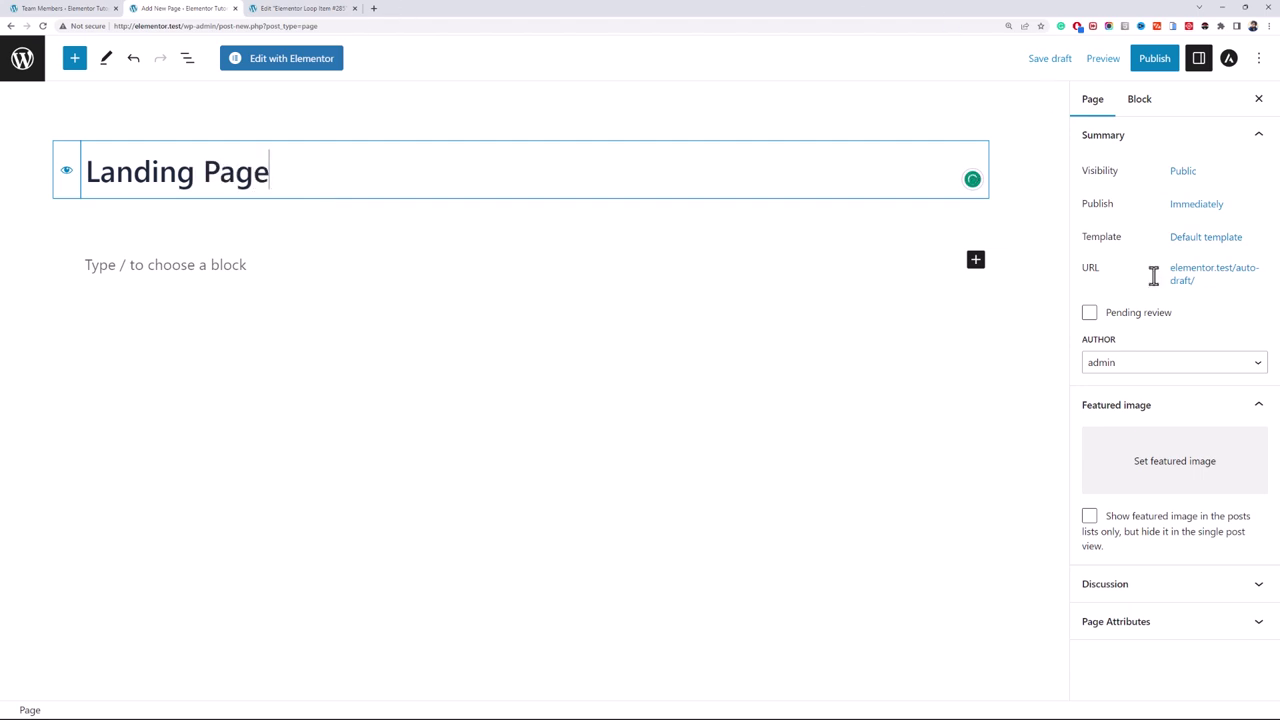
Step: Set the page template to Elementor Canvas and publish the page
click(1182, 245)
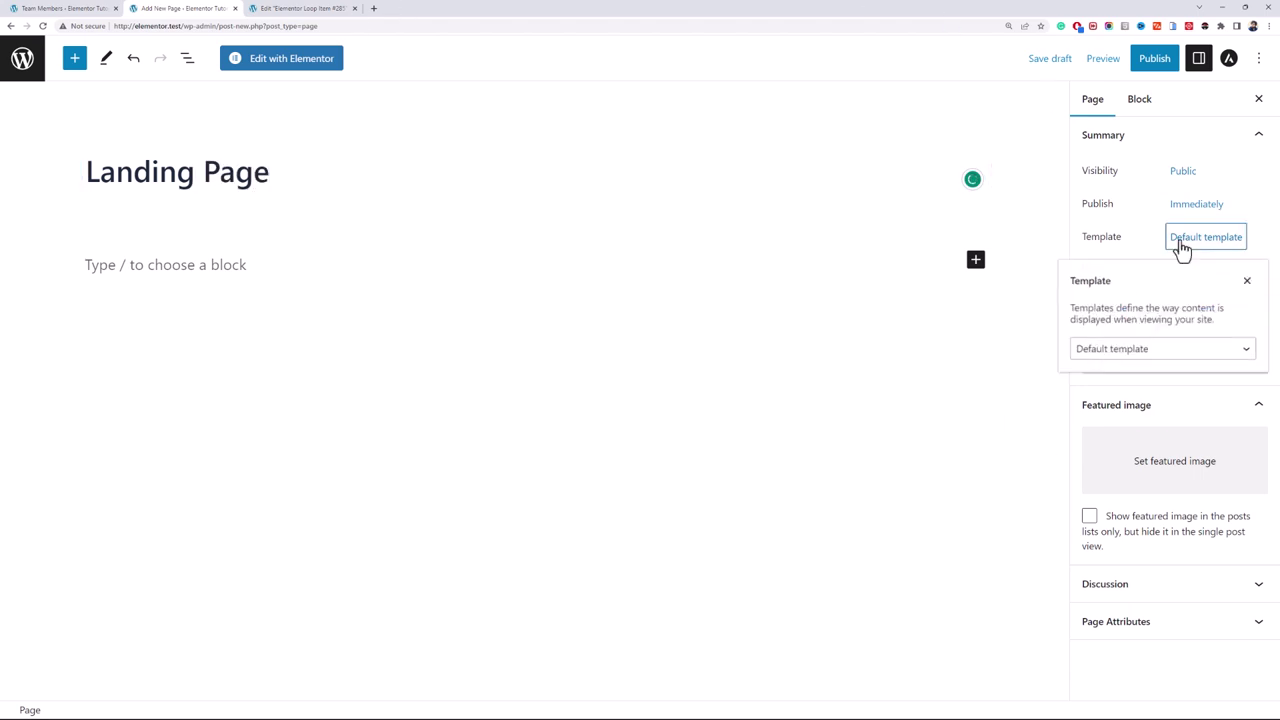
click(1182, 348)
click(1176, 382)
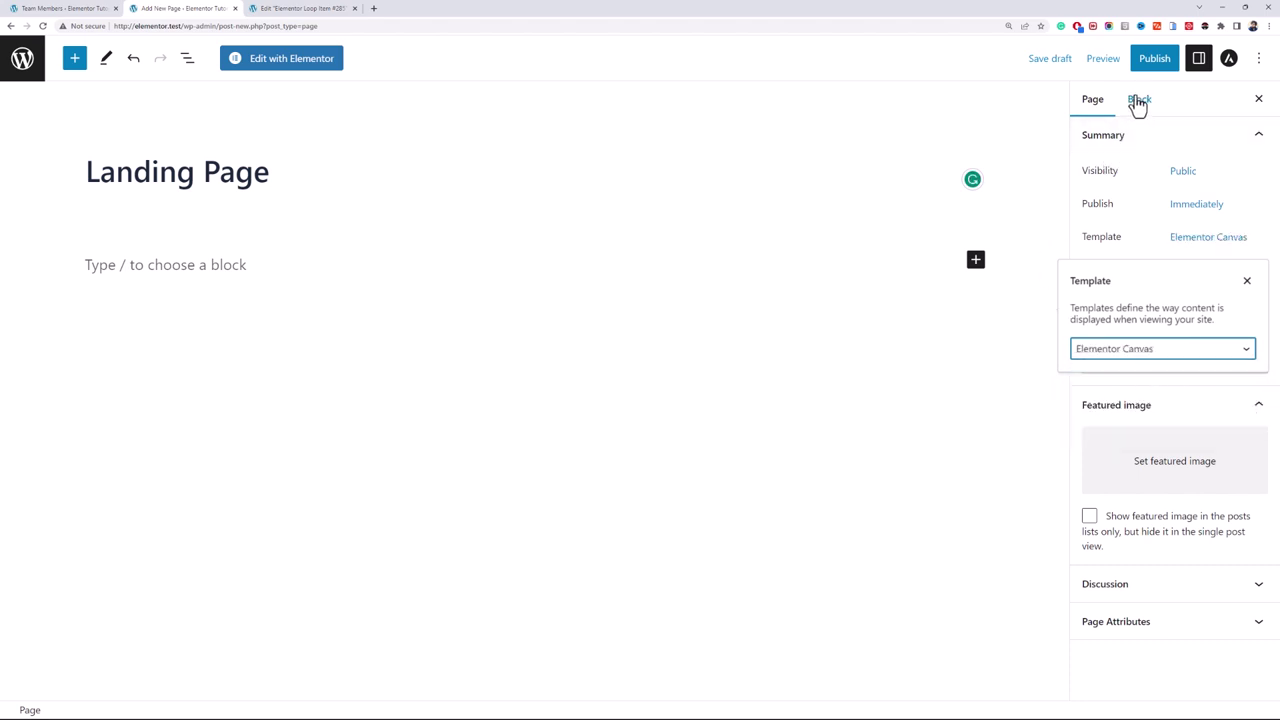
click(862, 243)
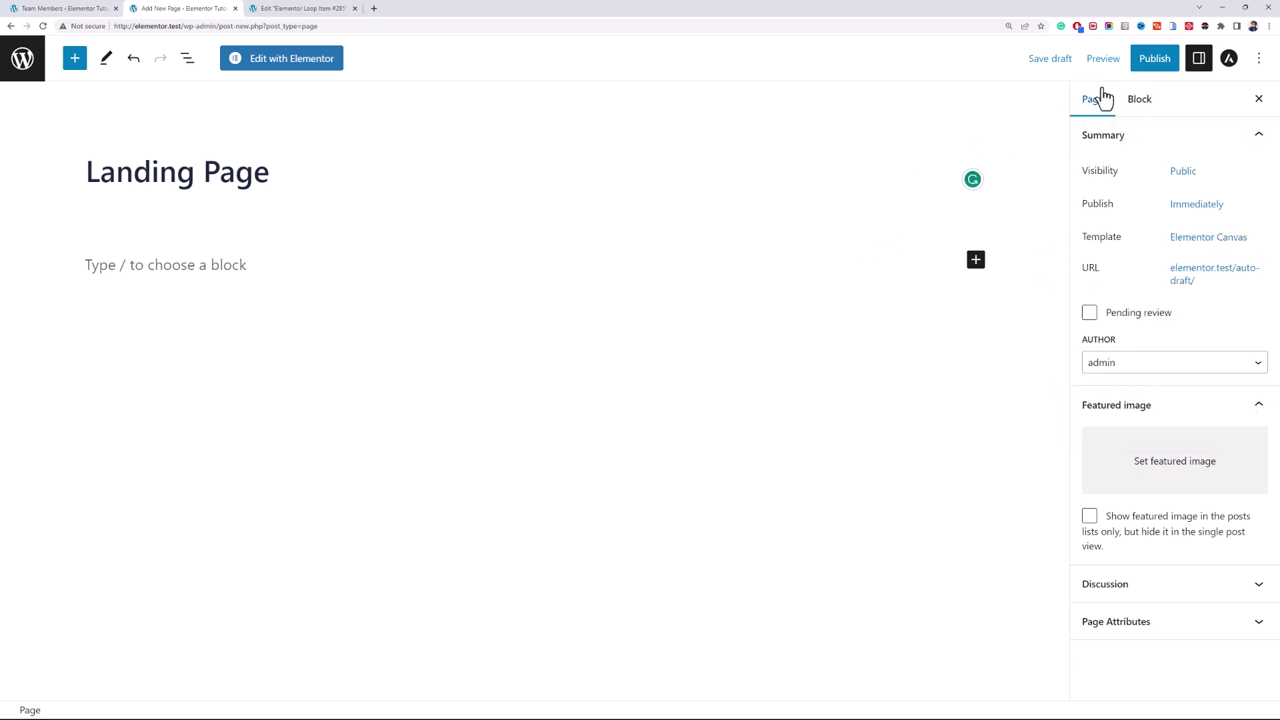
click(1160, 58)
click(1114, 64)
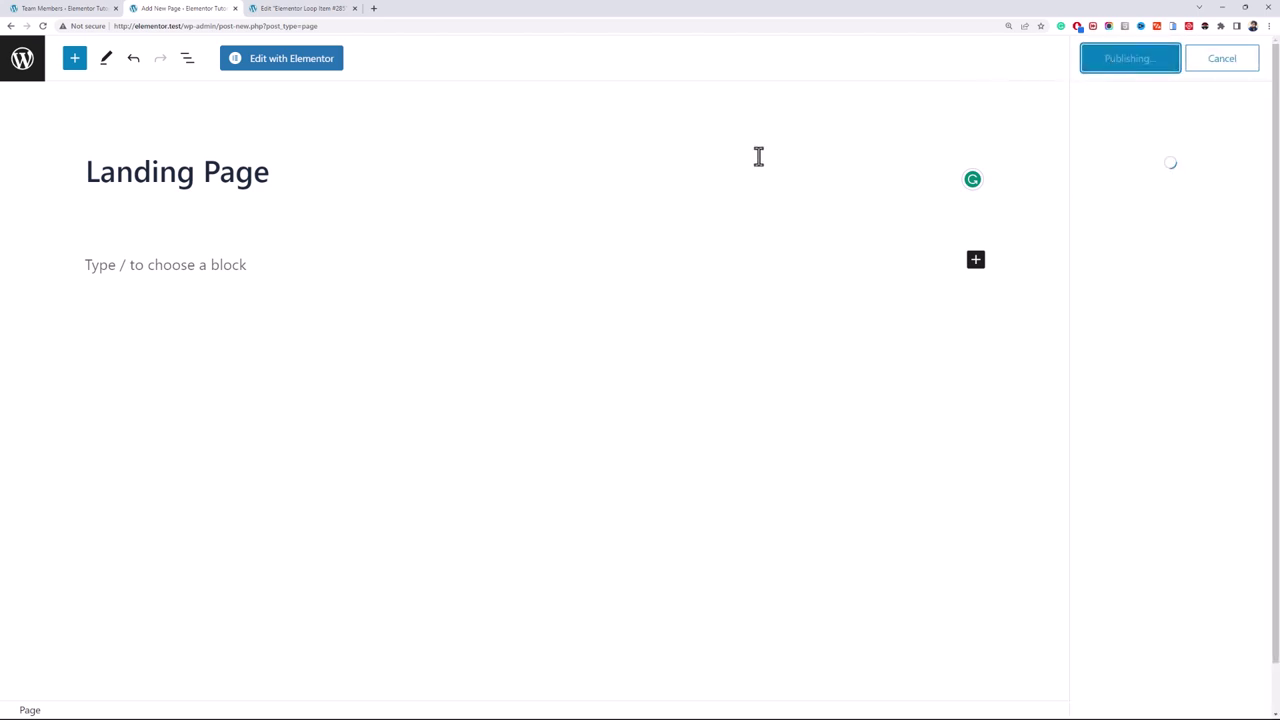
Step: Open the page for editing with Elementor and add a single container with column direction
click(285, 64)
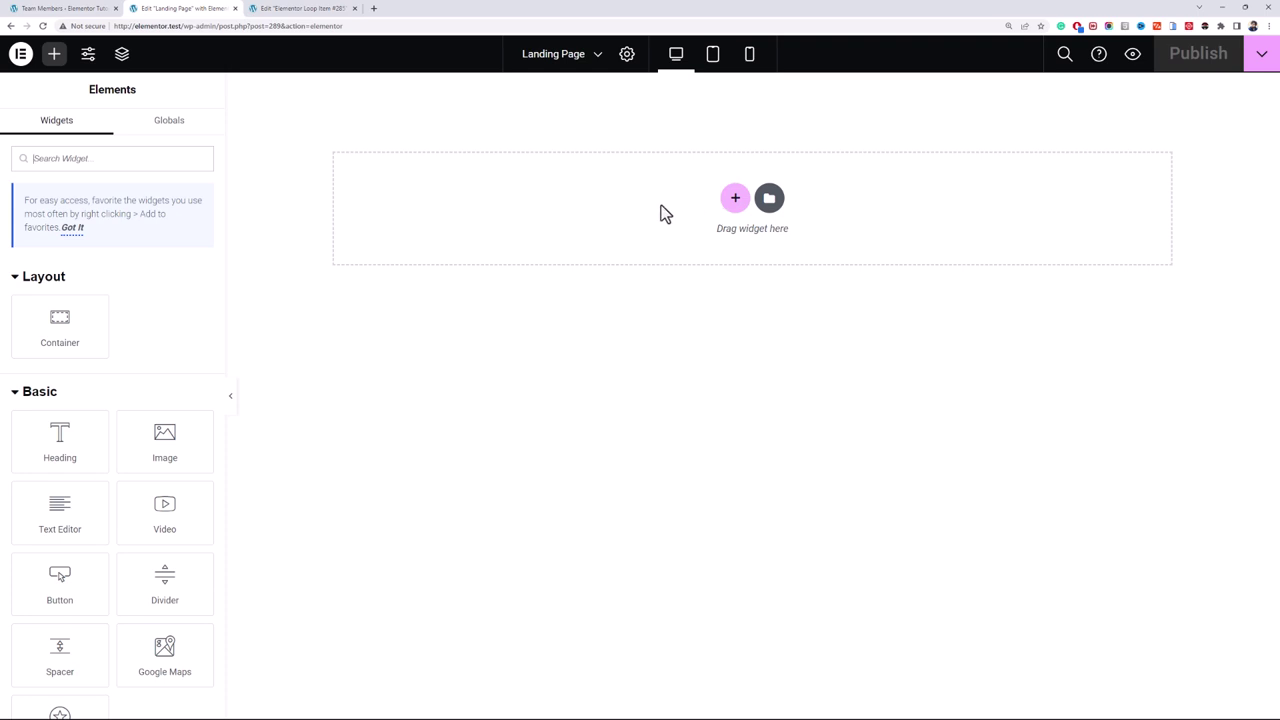
click(735, 198)
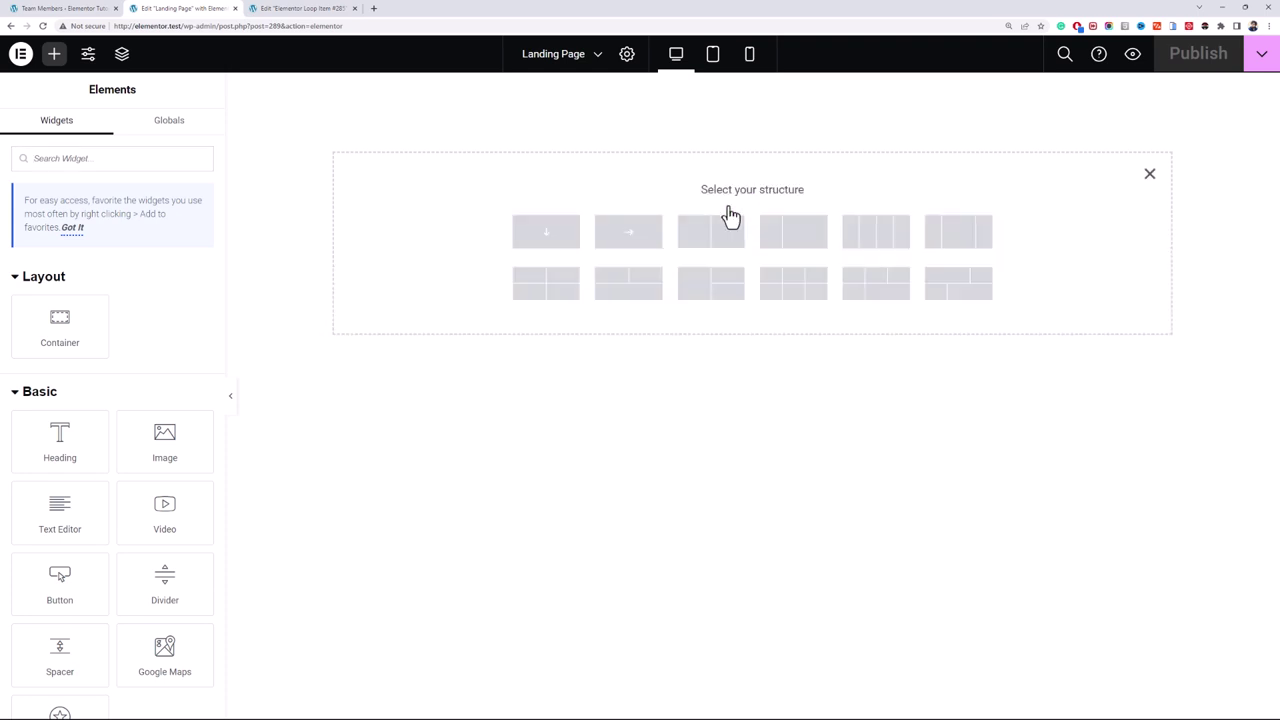
click(543, 242)
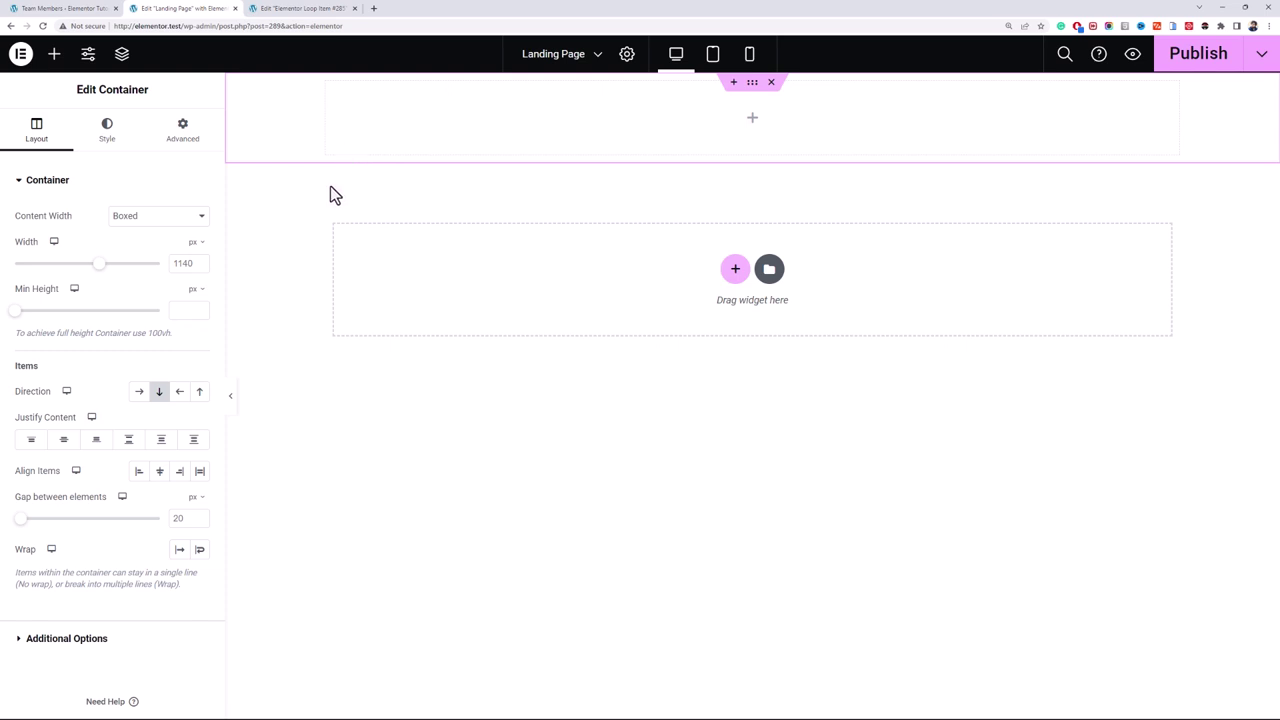
Step: Check the Flexbox Container feature in Elementor's settings in the WordPress admin, and return to the landing page editor
click(108, 8)
mouse_move(100, 335)
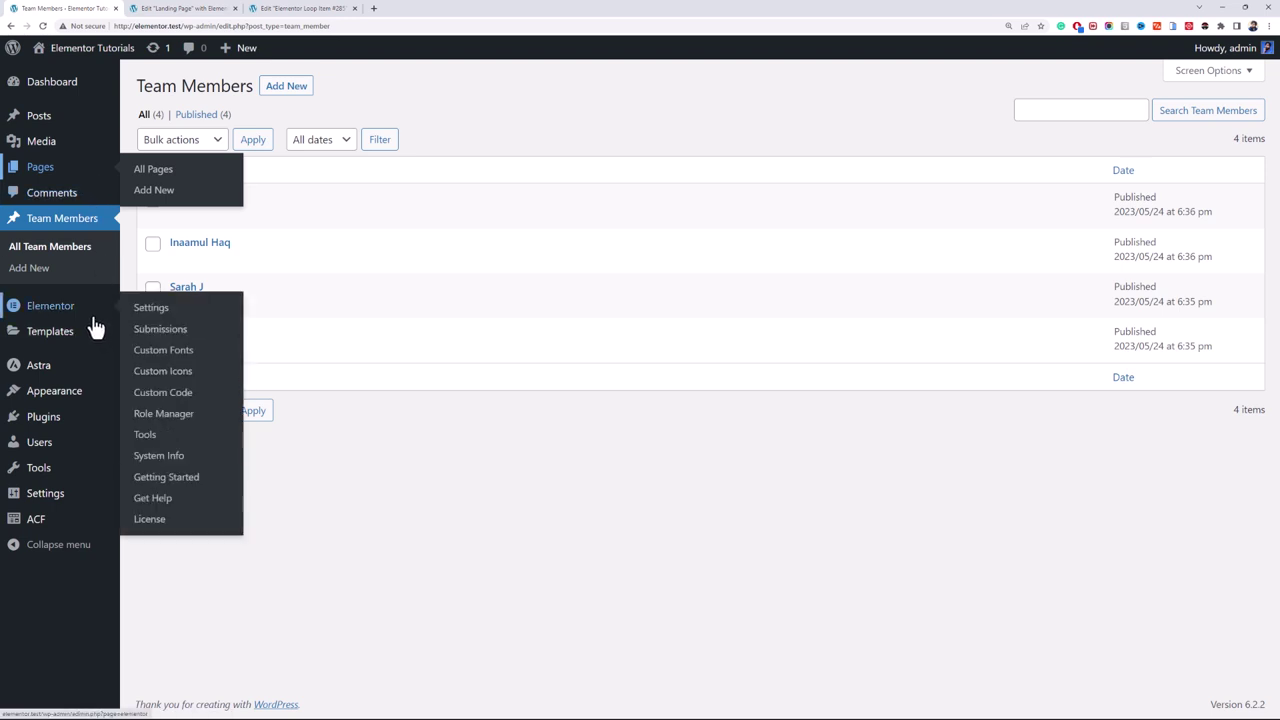
click(150, 312)
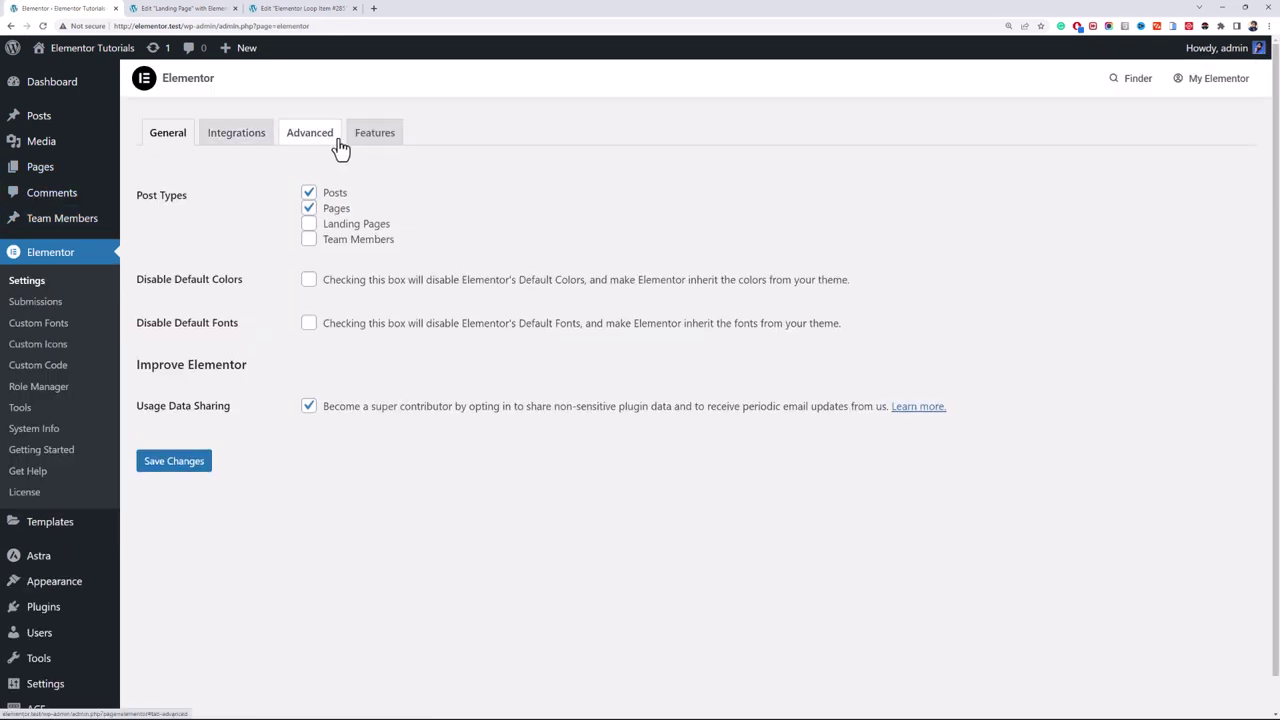
click(398, 140)
scroll(237, 420, down, 3)
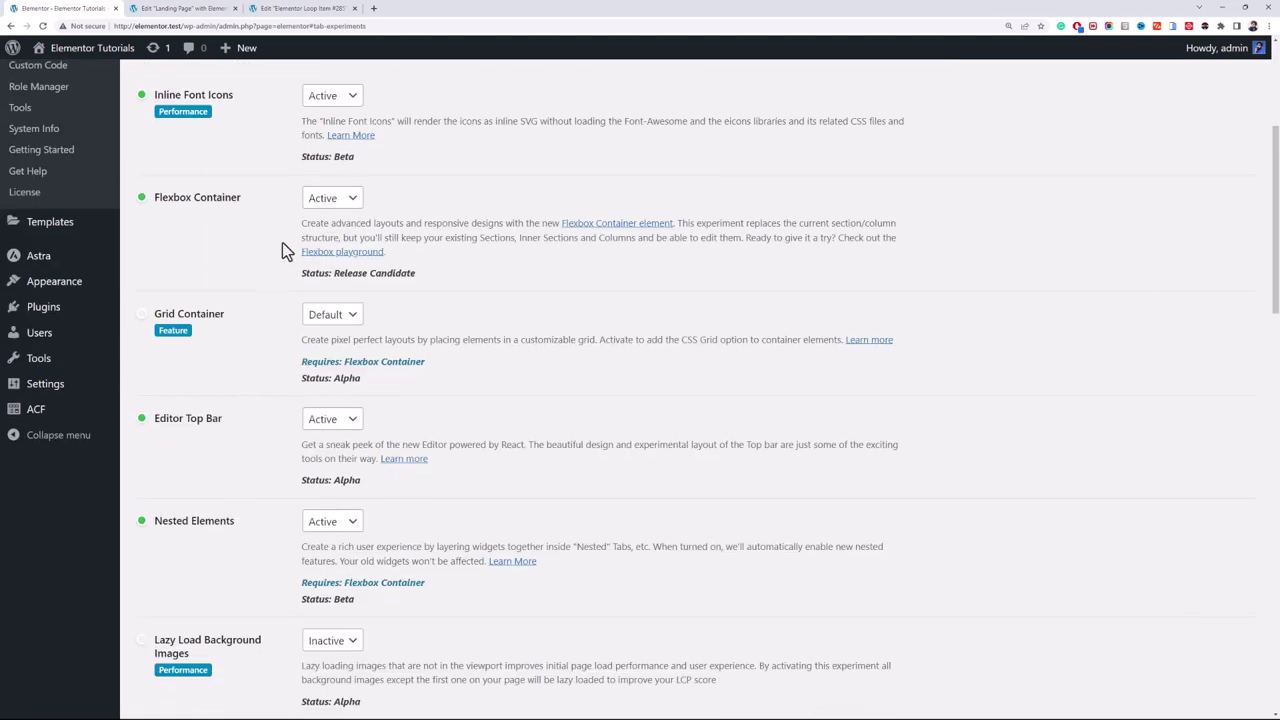
click(205, 8)
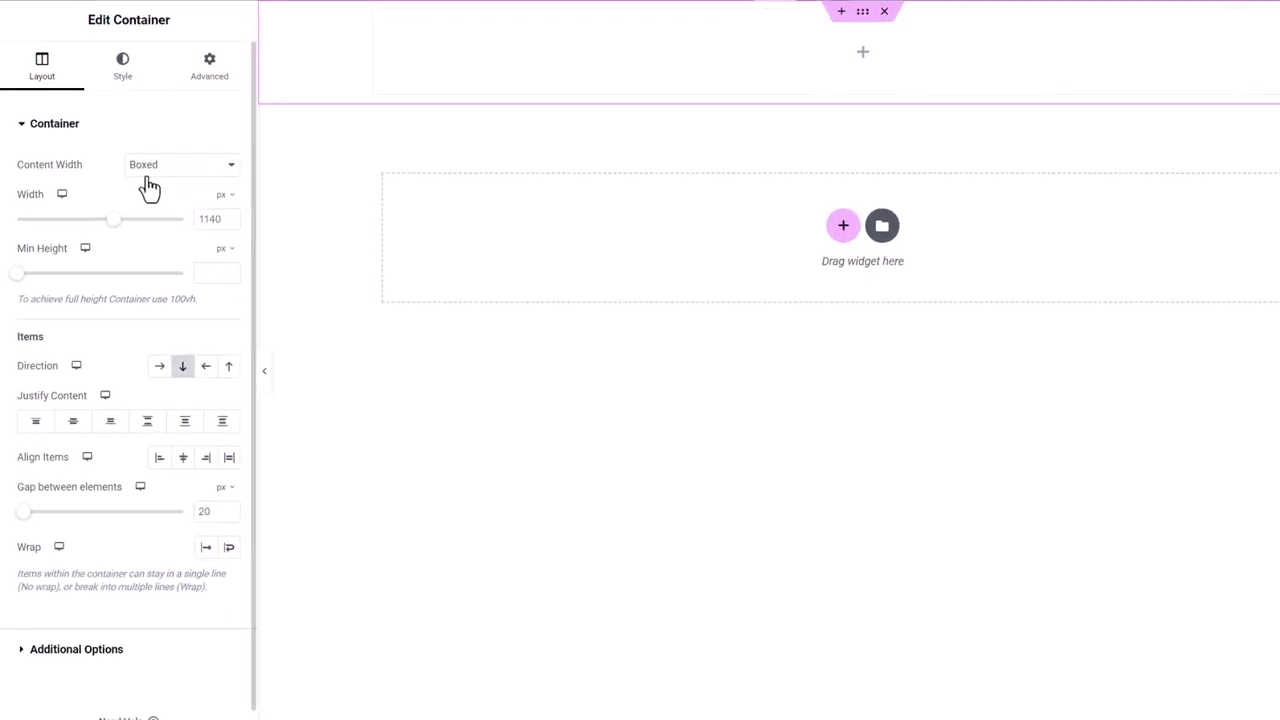
Step: Set the container's minimum height to 100 vh
click(223, 250)
click(223, 324)
click(211, 282)
text(100)
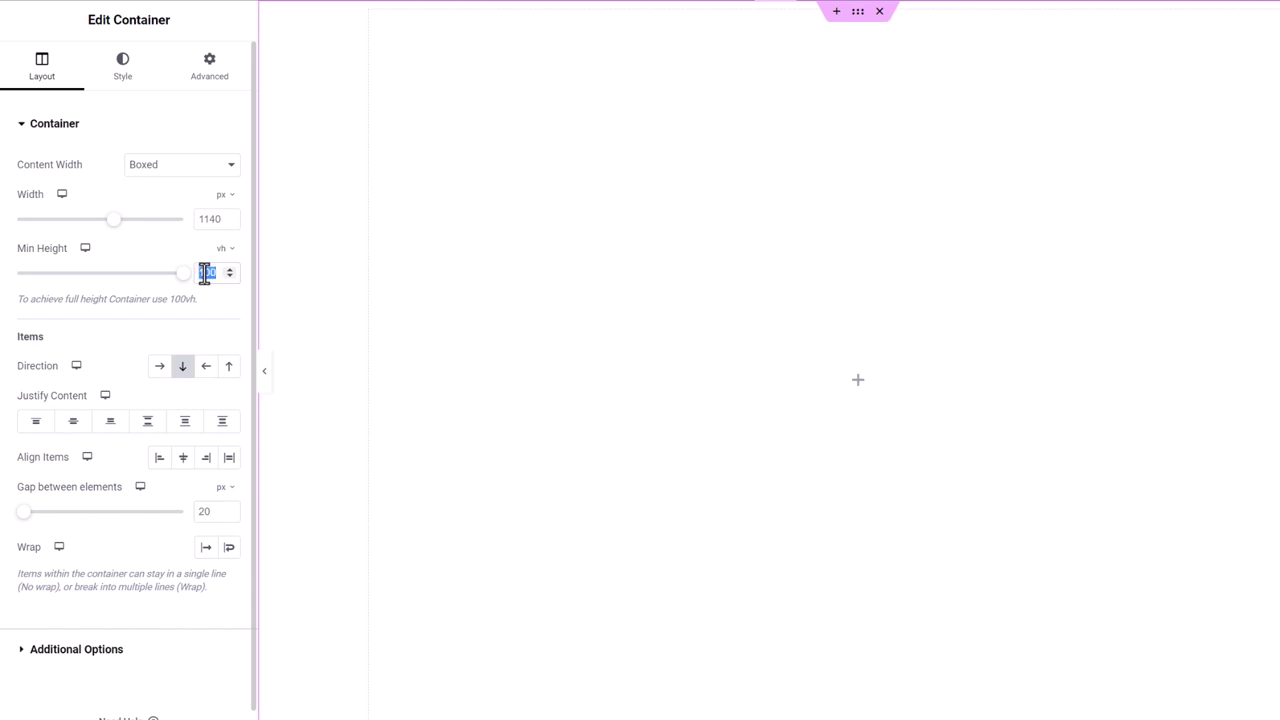
Step: Give the container a classic background in black, #000000
click(158, 94)
click(164, 220)
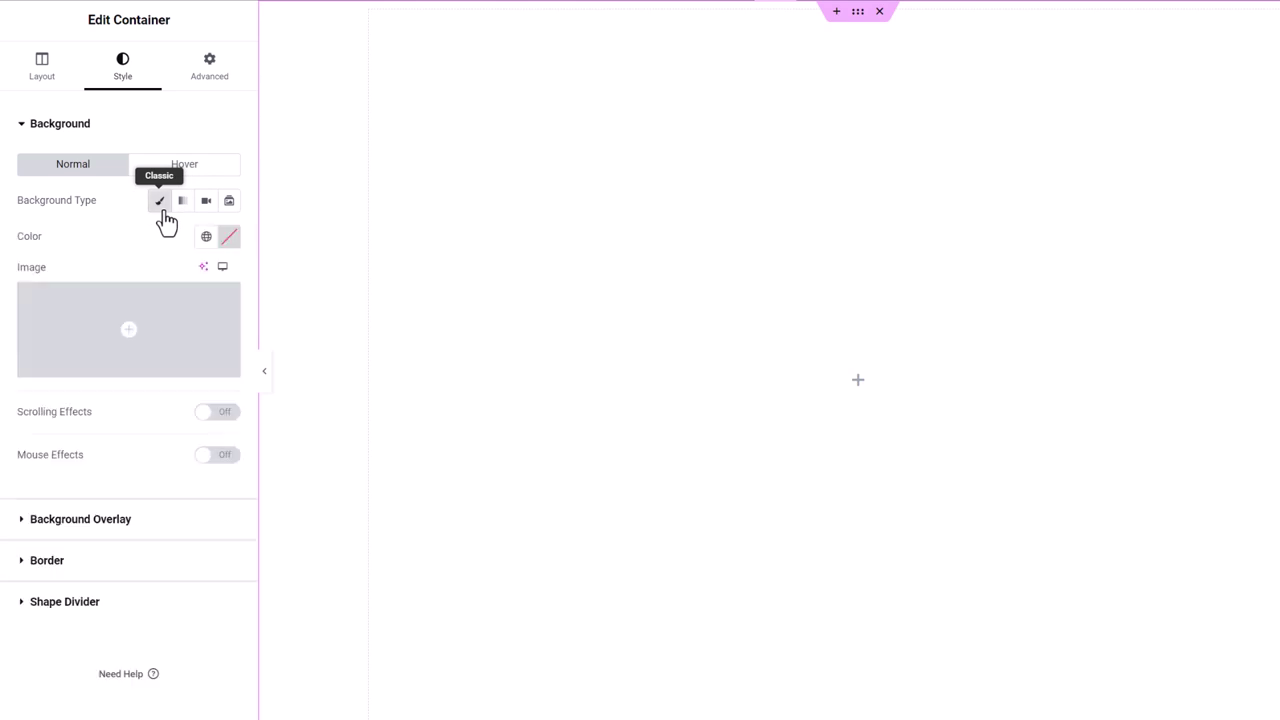
click(224, 240)
drag(206, 329, 113, 493)
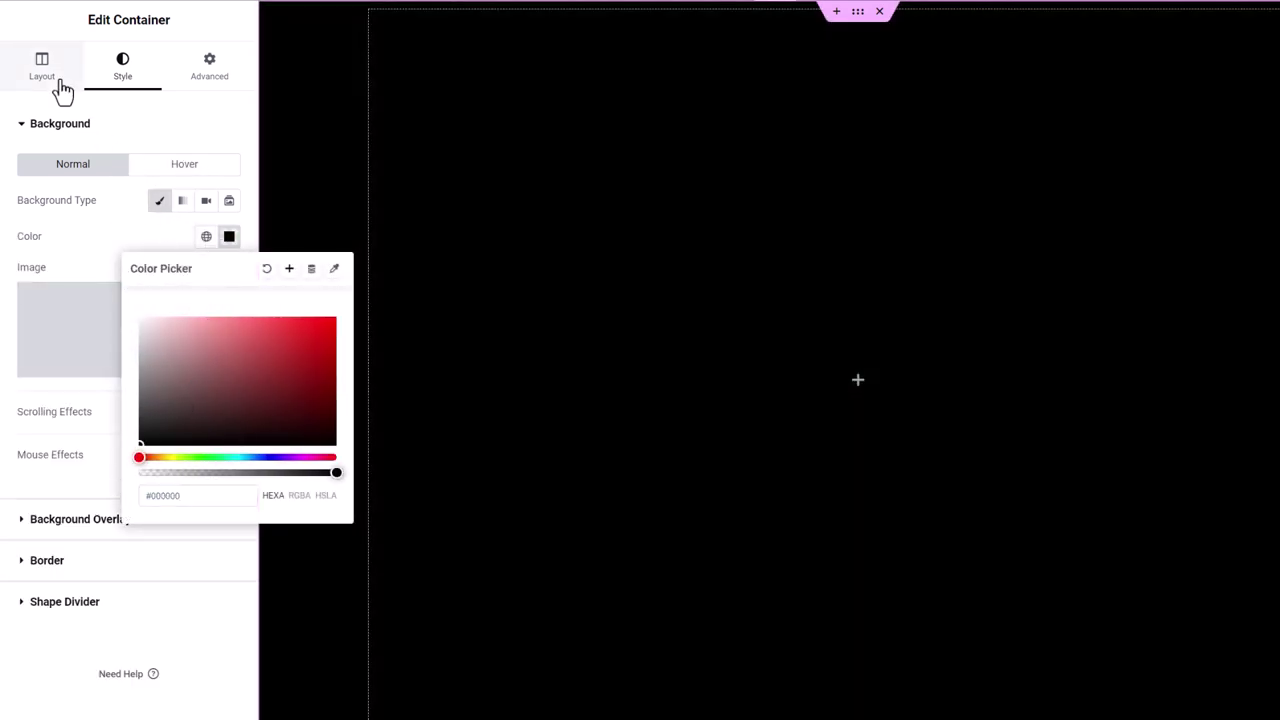
Step: Nest a container inside the black container and set the outer container's justify content to center
click(60, 88)
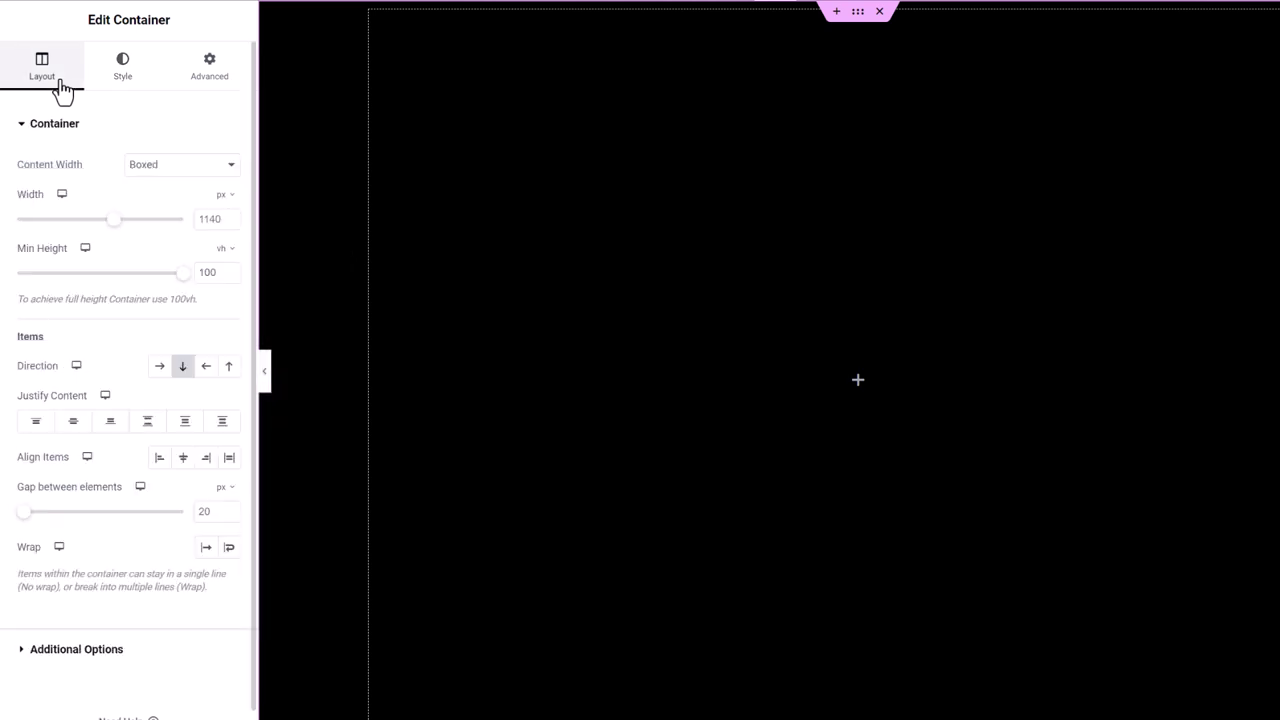
click(70, 6)
drag(97, 291, 433, 264)
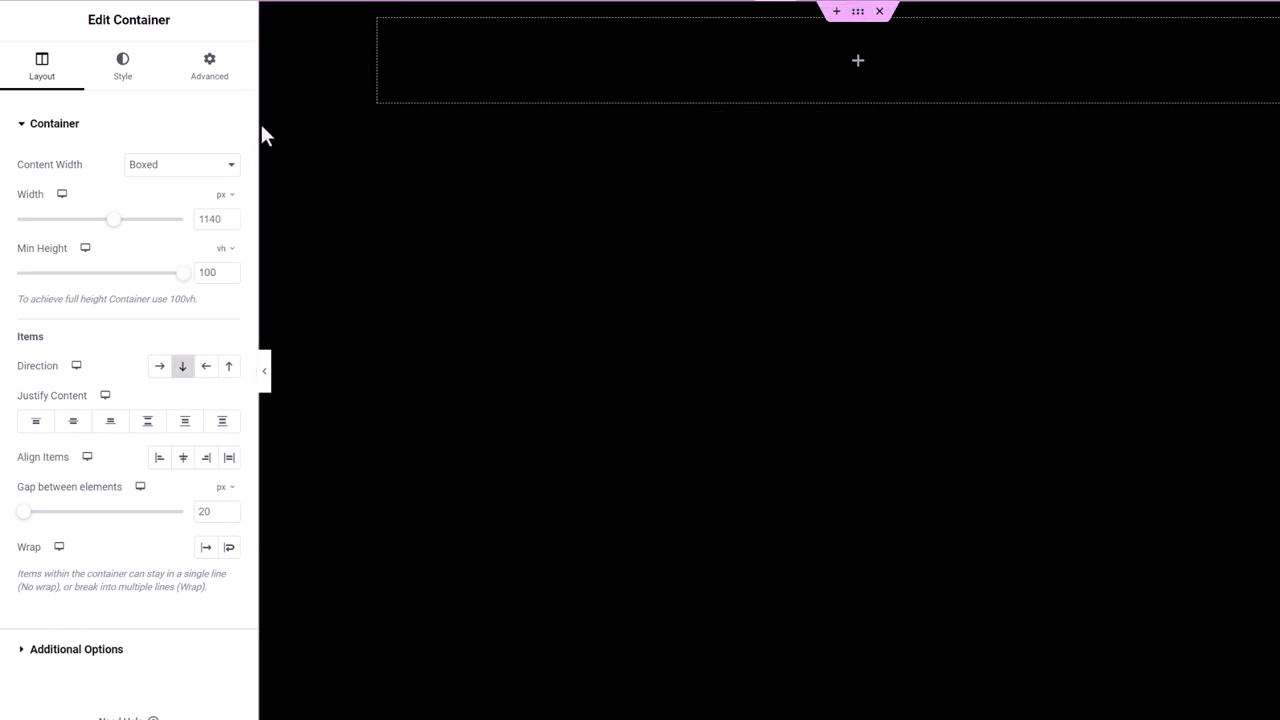
click(74, 421)
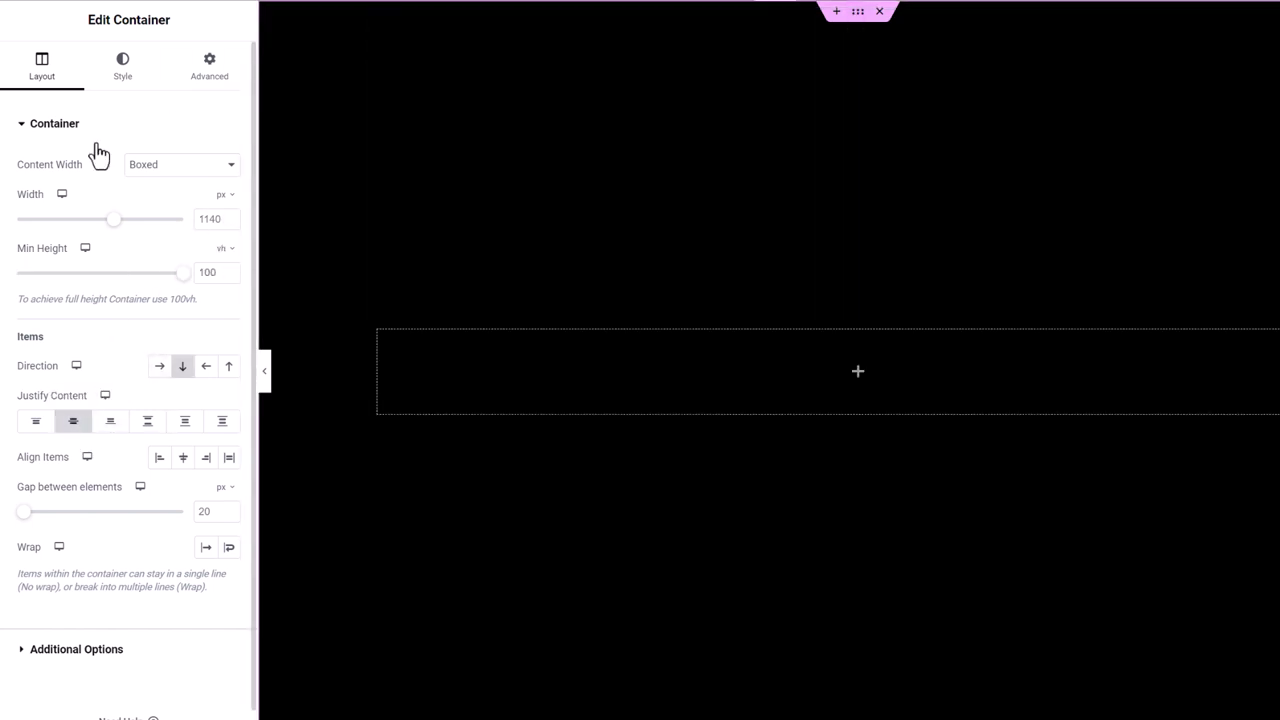
Step: Set the inner container to Full Width at 100 vw, with horizontal row direction and centered item alignment
click(378, 331)
click(186, 172)
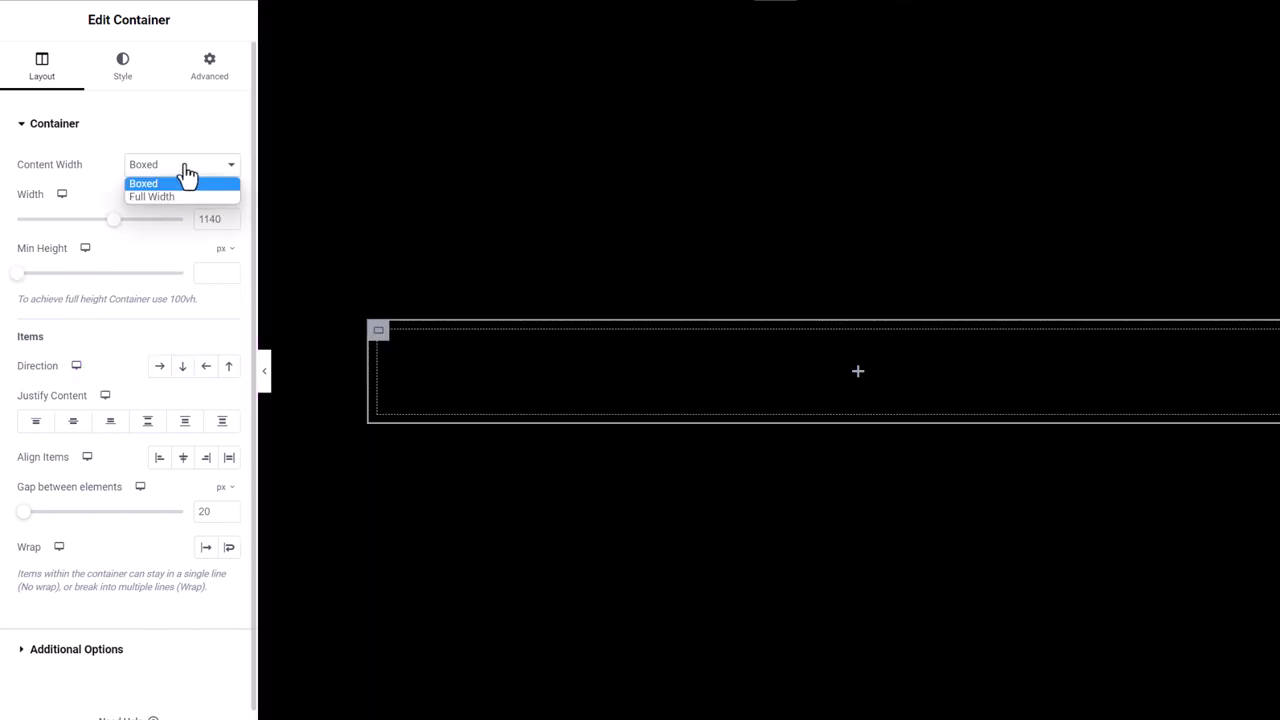
click(197, 200)
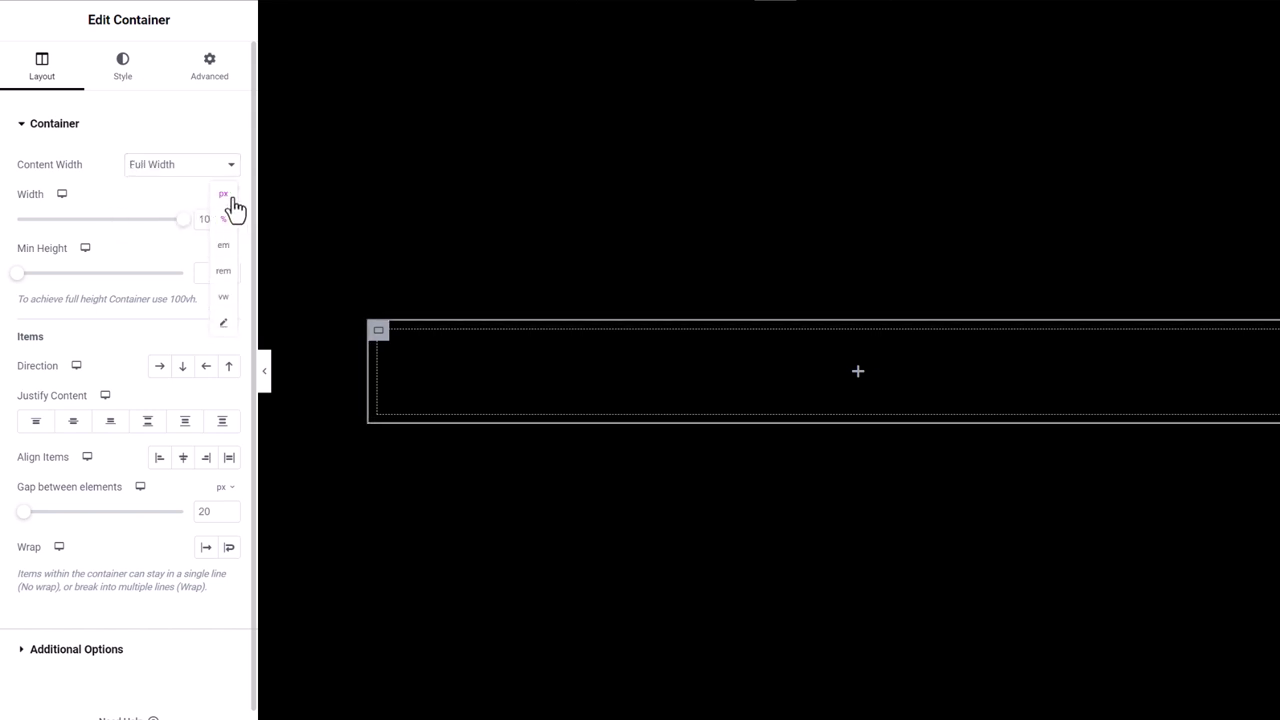
click(224, 298)
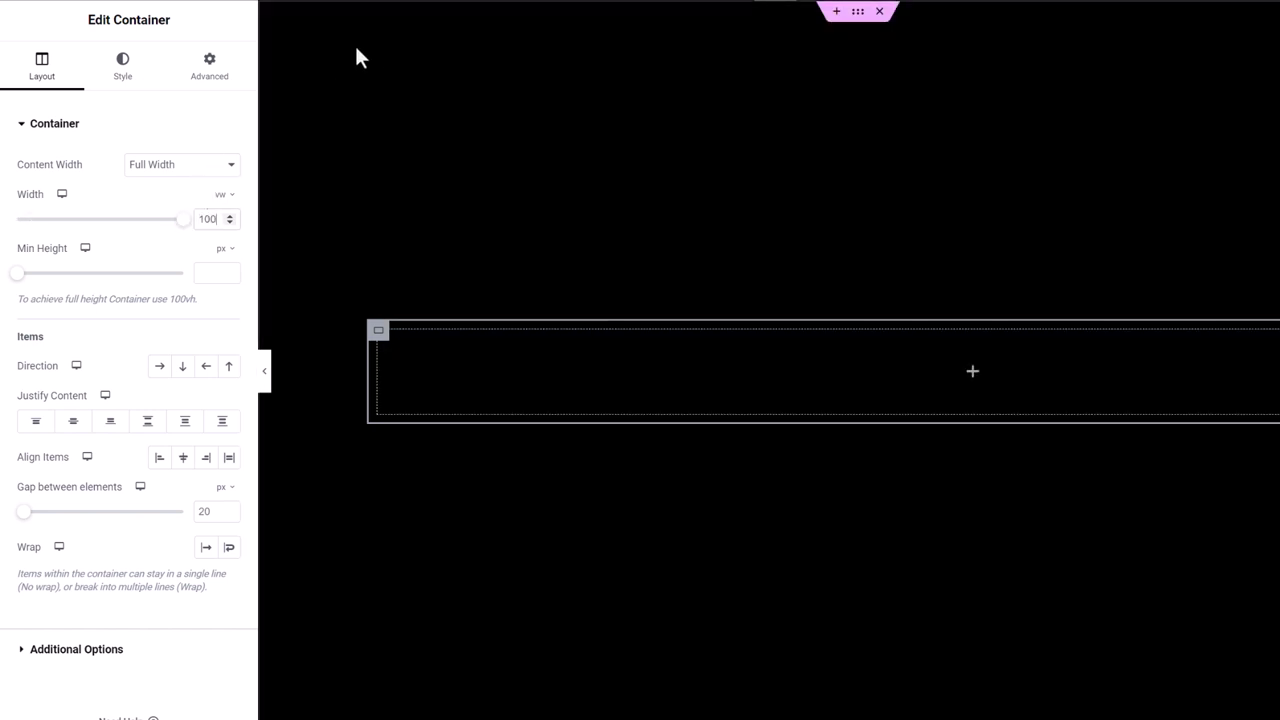
click(170, 377)
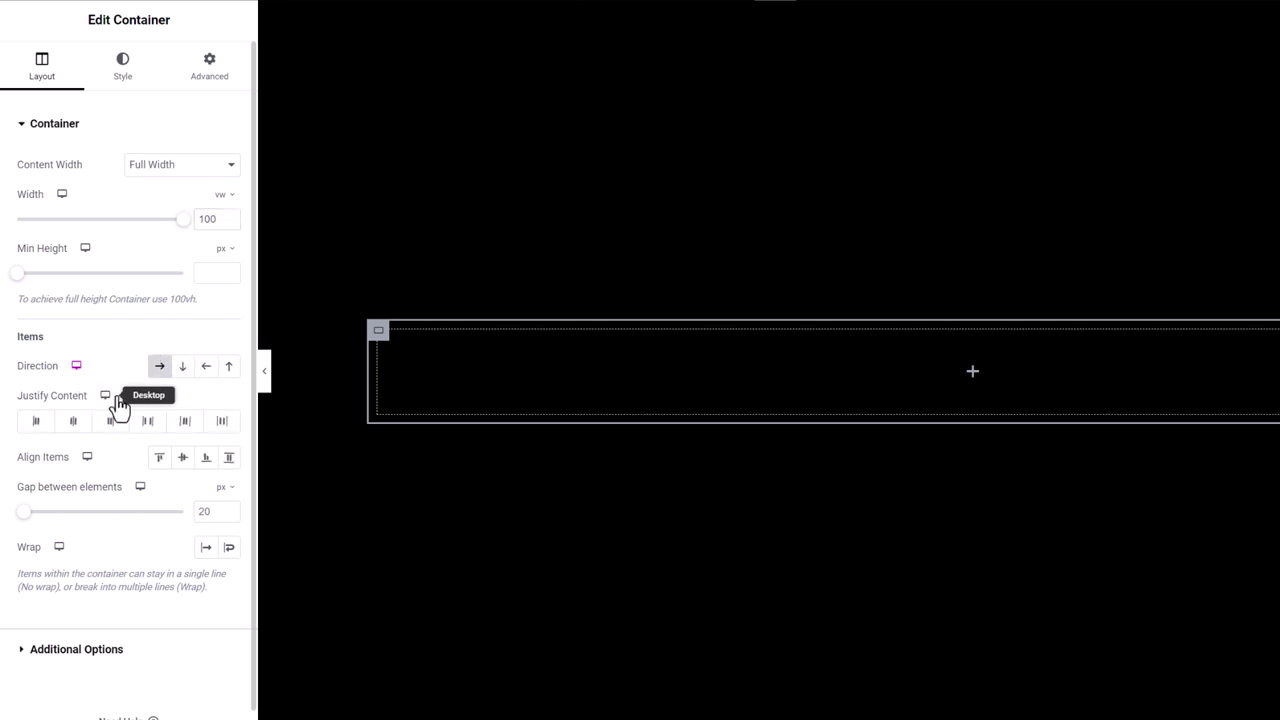
click(184, 462)
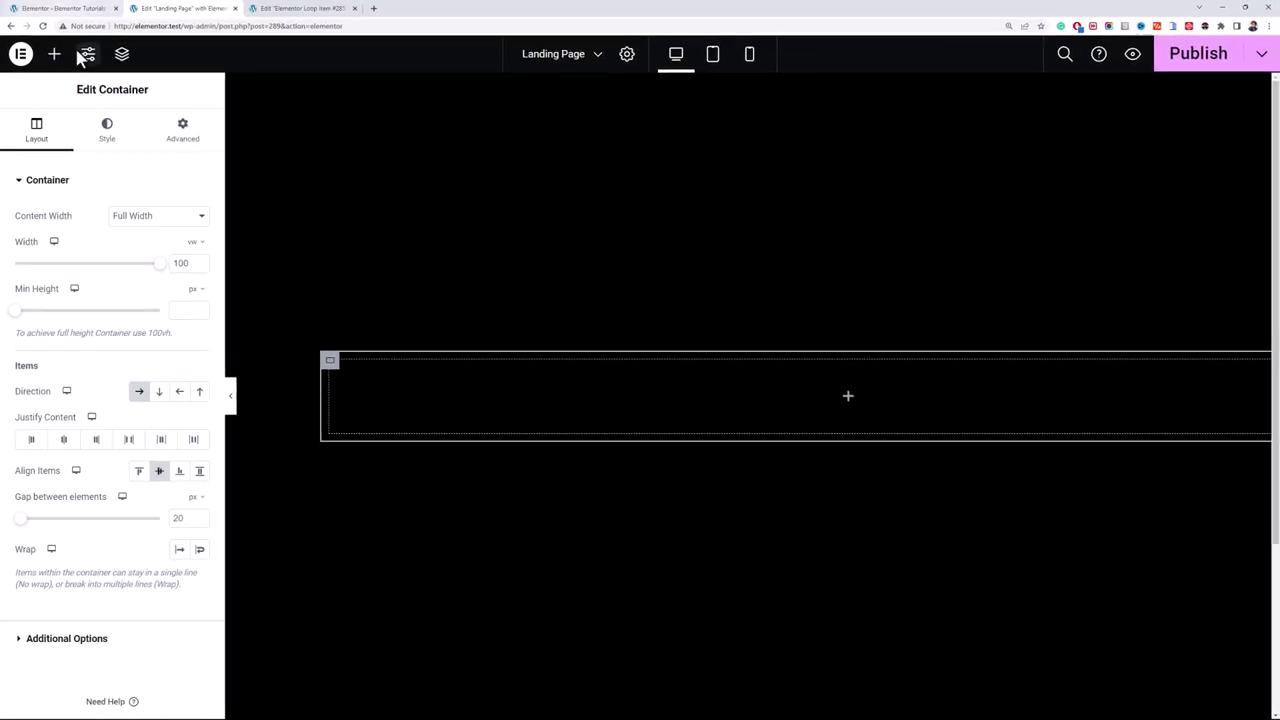
Step: Place another container inside the 100 vw row container and set its content width to Full Width
click(55, 55)
drag(77, 326, 461, 405)
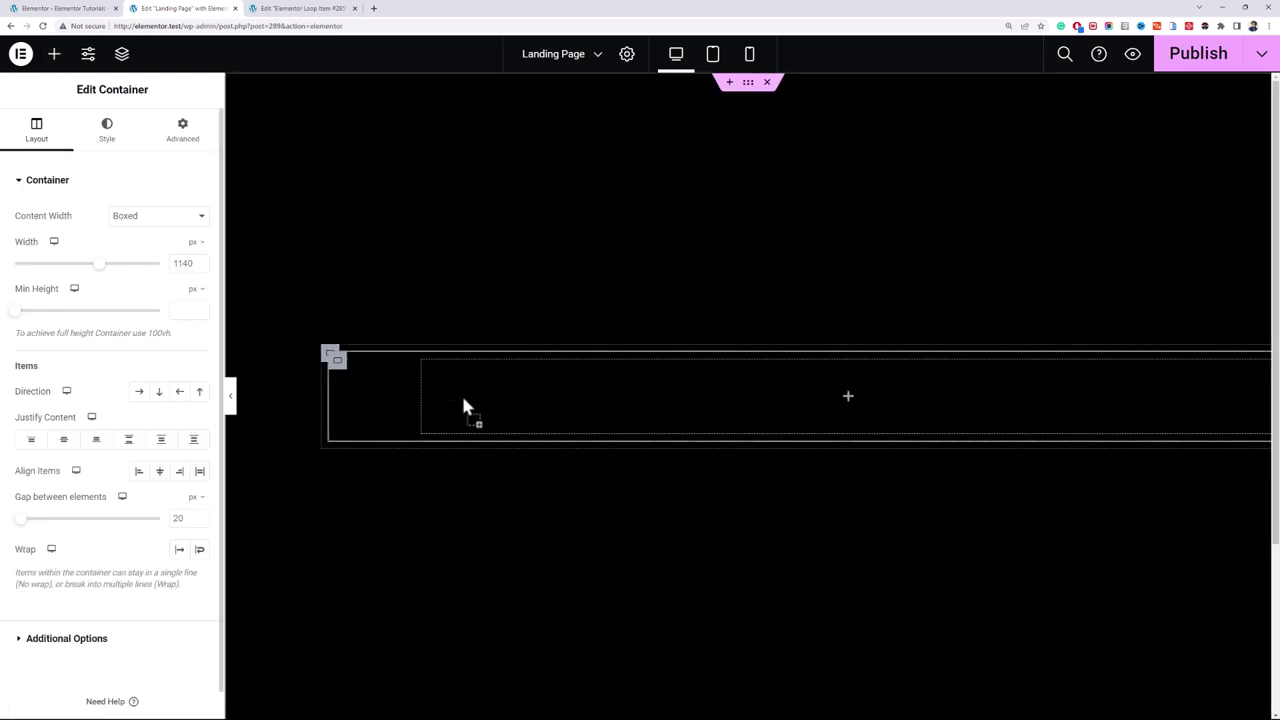
click(167, 217)
click(177, 245)
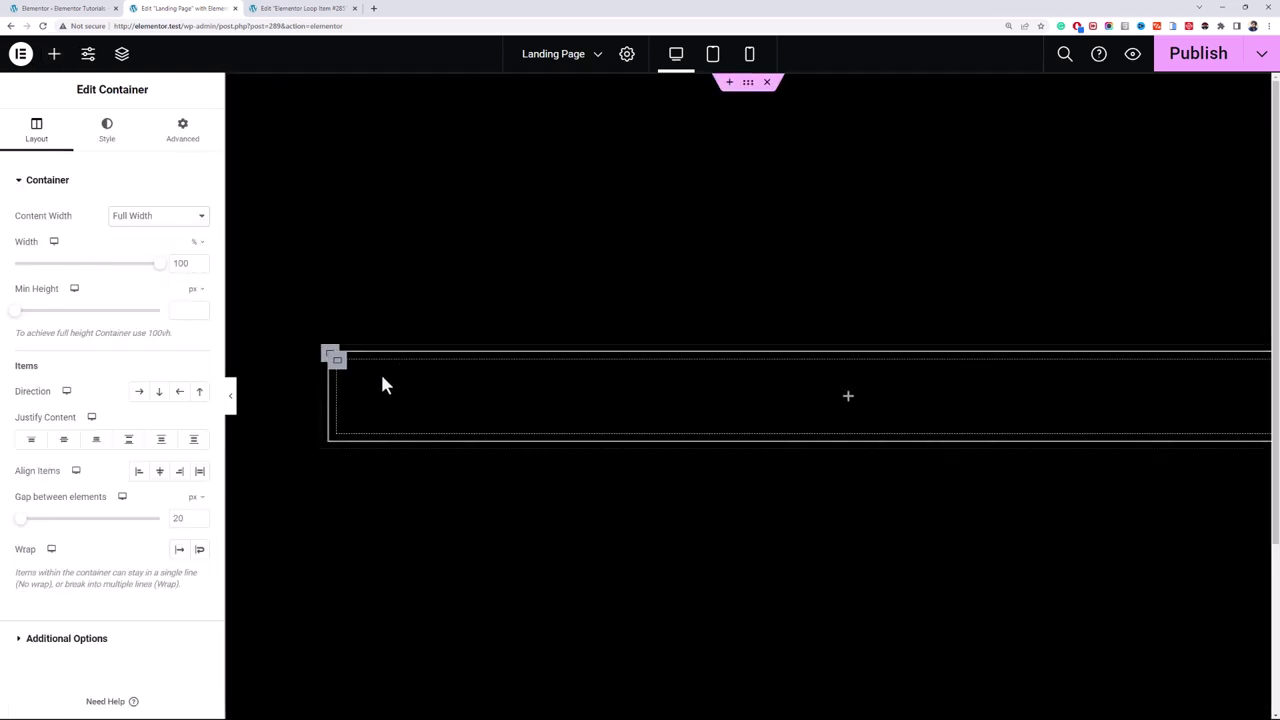
Step: Set the innermost container's width to 400 px
click(194, 242)
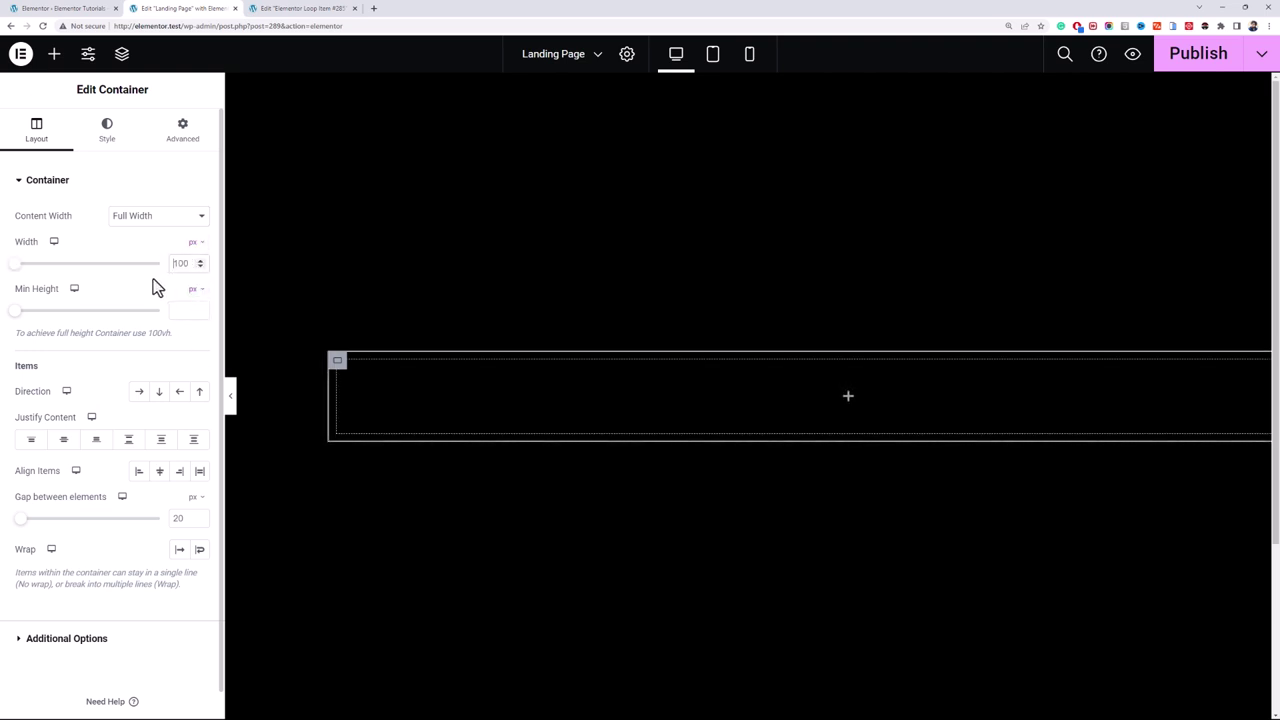
key(BackSpace)
key(BackSpace)
key(BackSpace)
text(350)
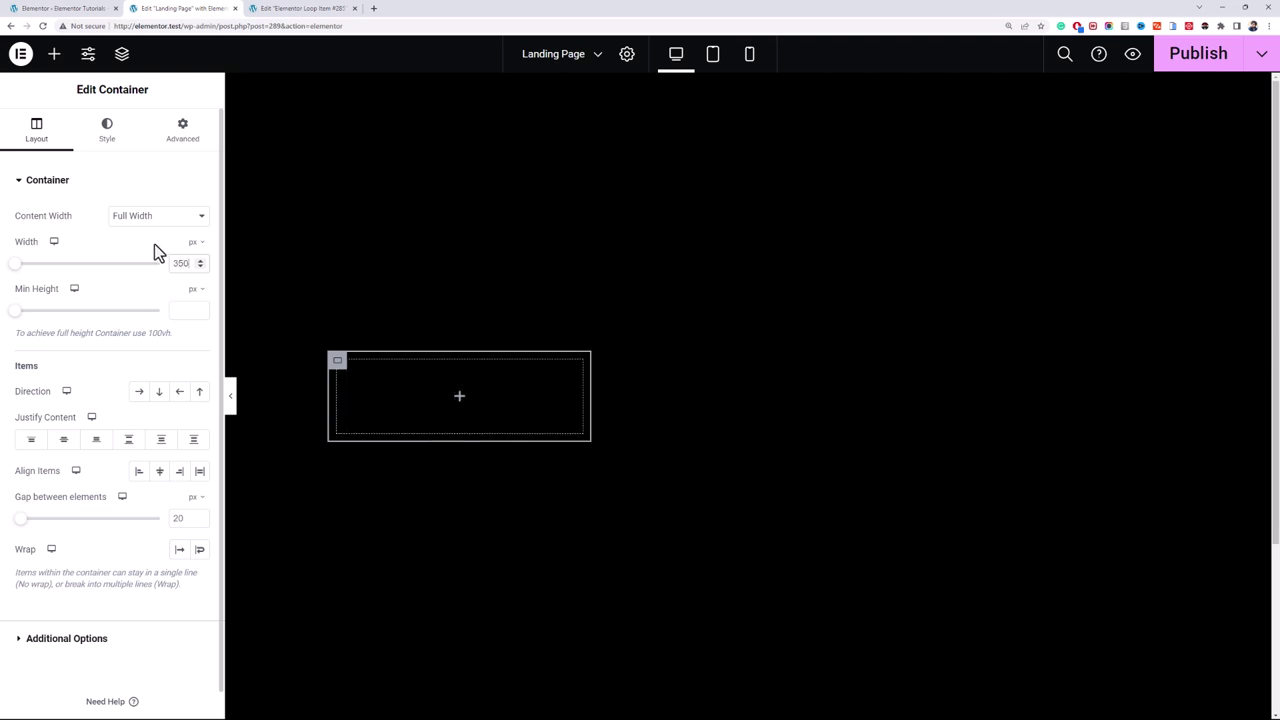
text(400)
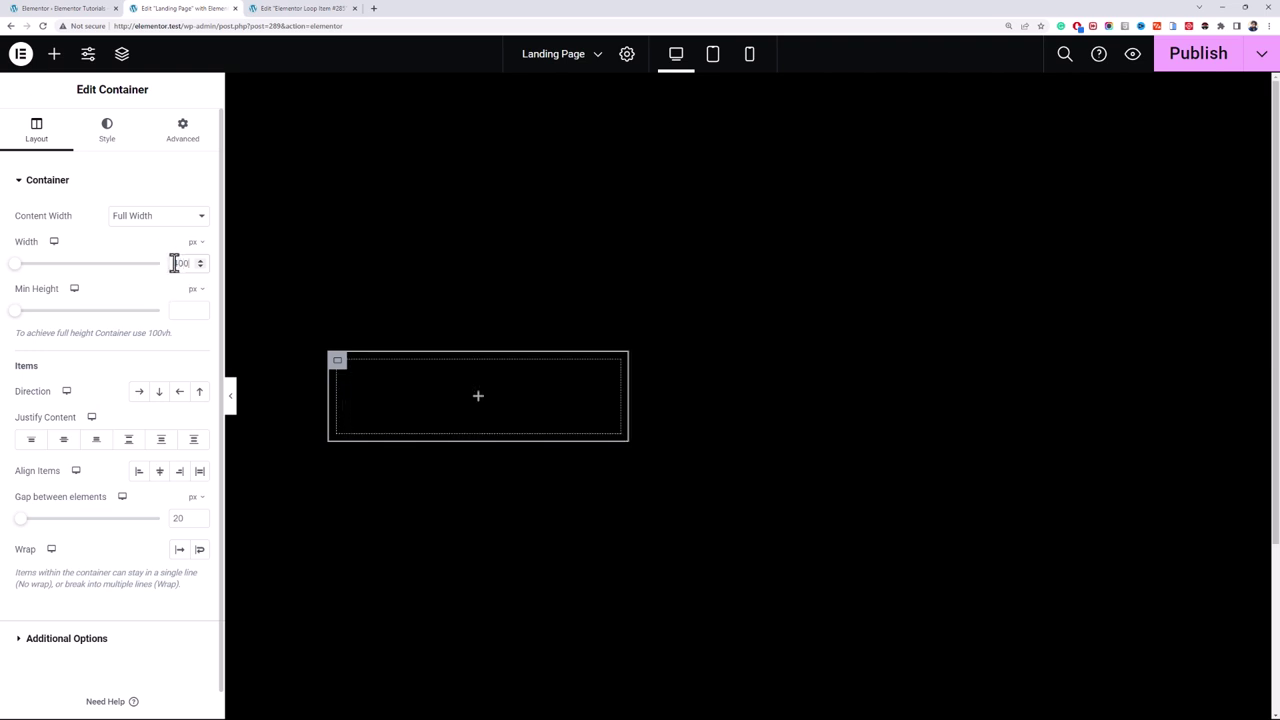
Step: Duplicate the 400 px container and set the copy's width to 100%
right_click(342, 369)
click(380, 403)
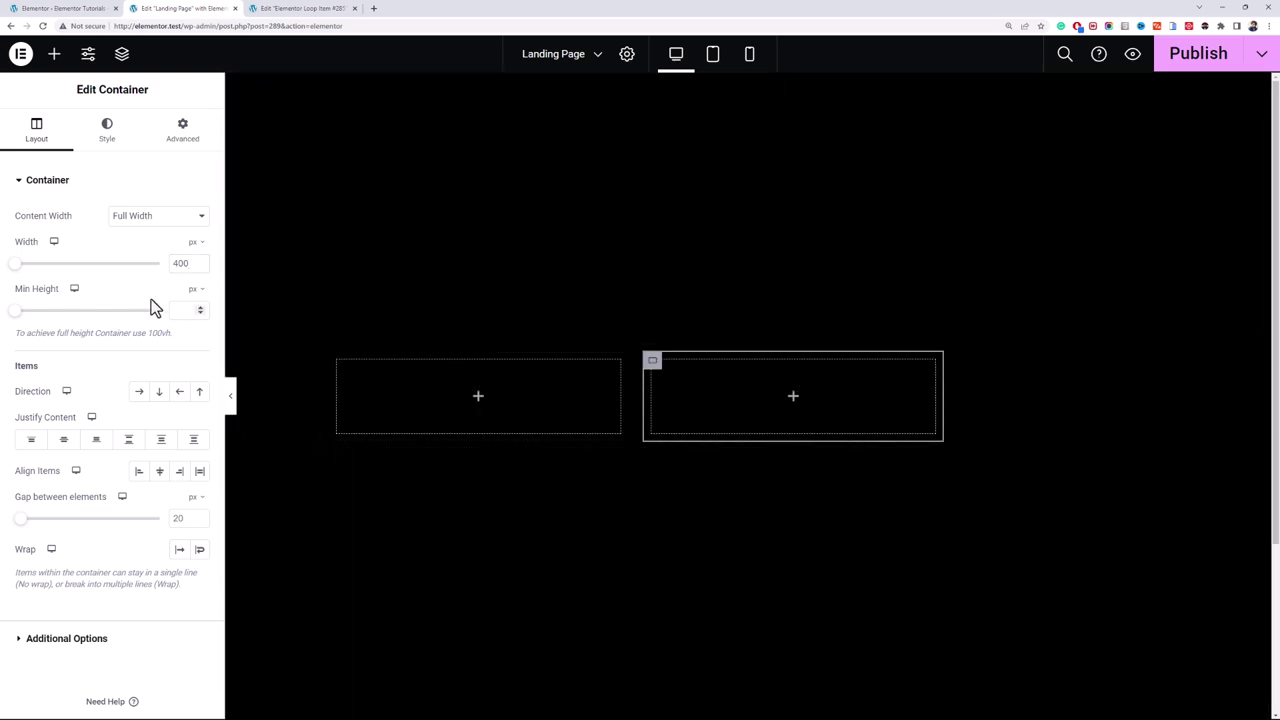
click(194, 249)
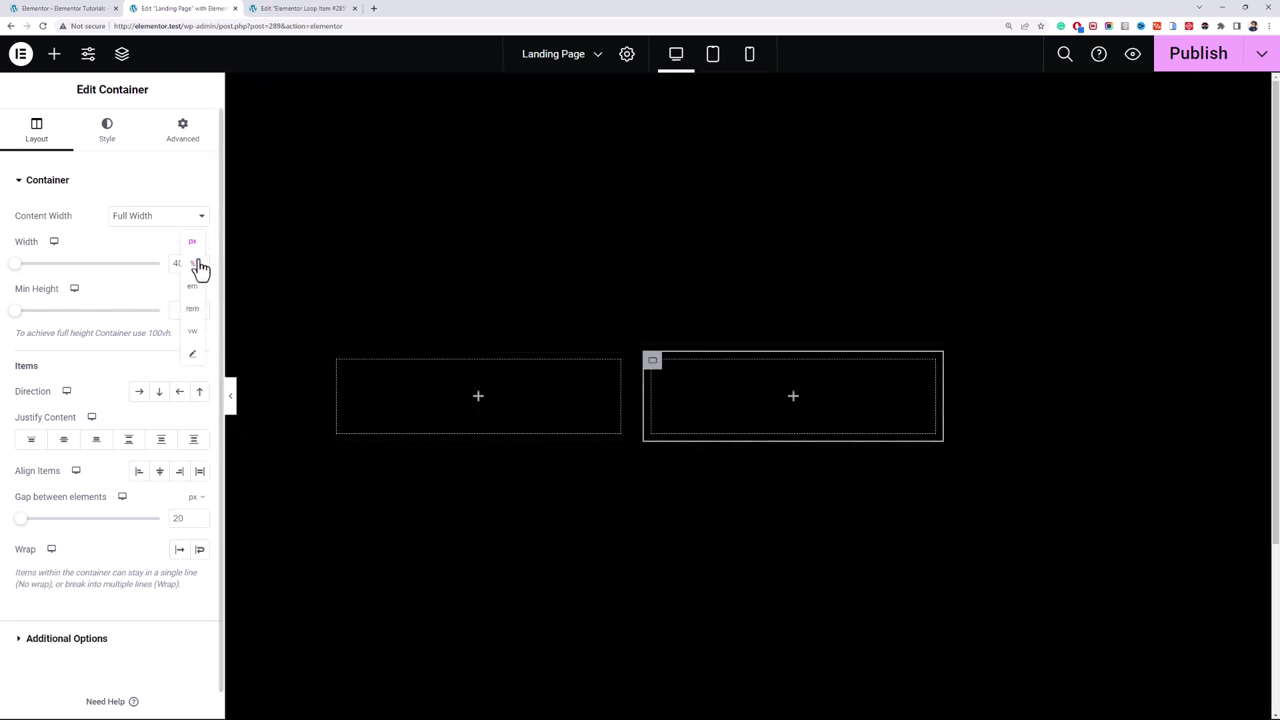
click(197, 266)
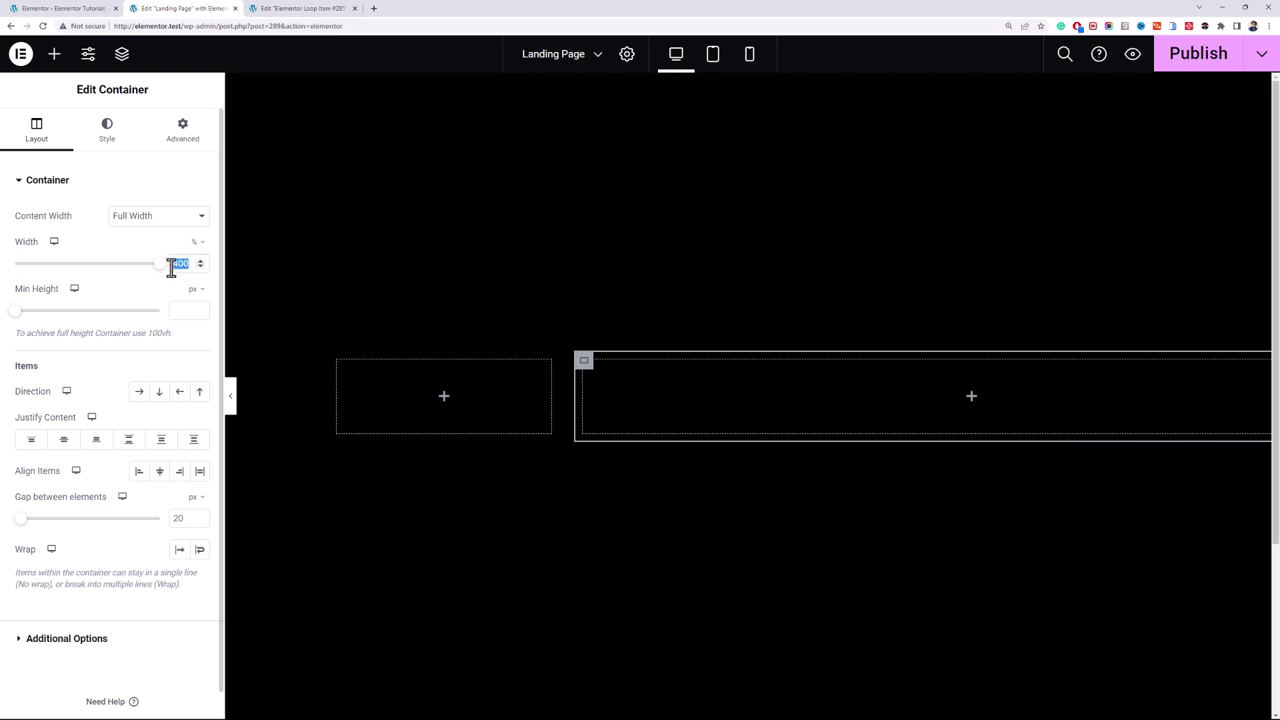
click(171, 267)
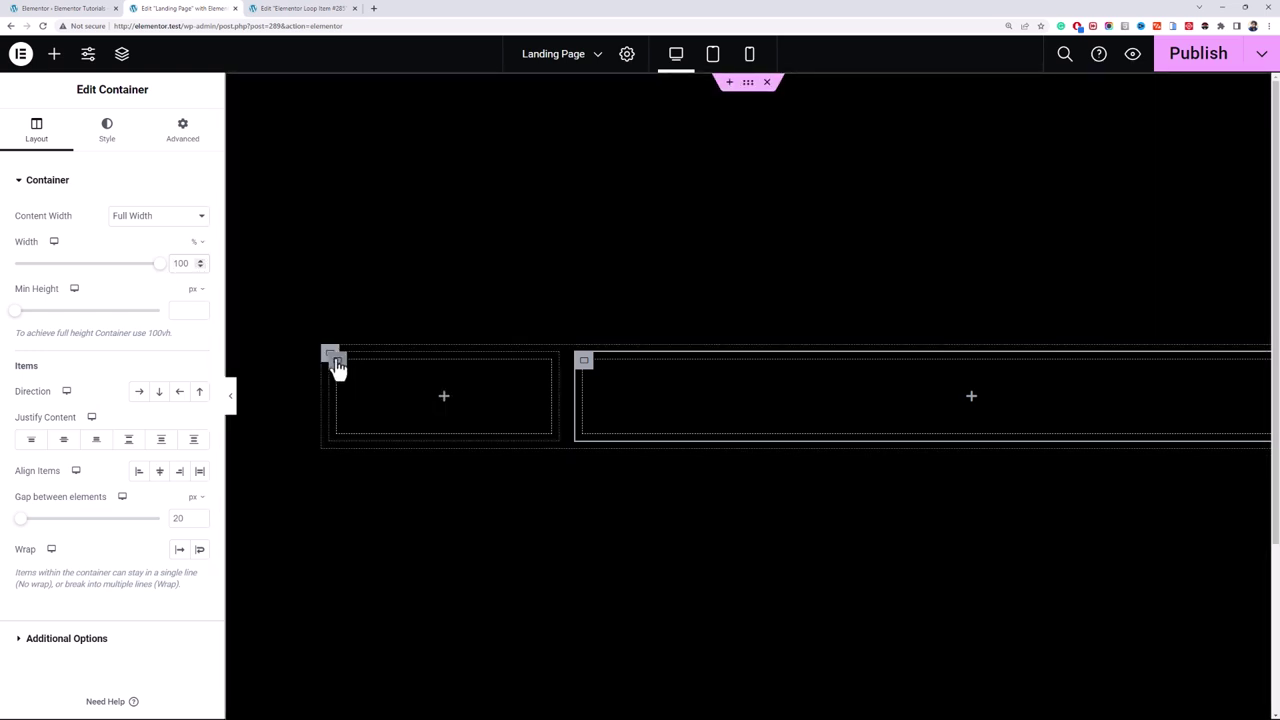
Step: Set the 400 px container's flex size to Grow and return to its layout settings
click(337, 365)
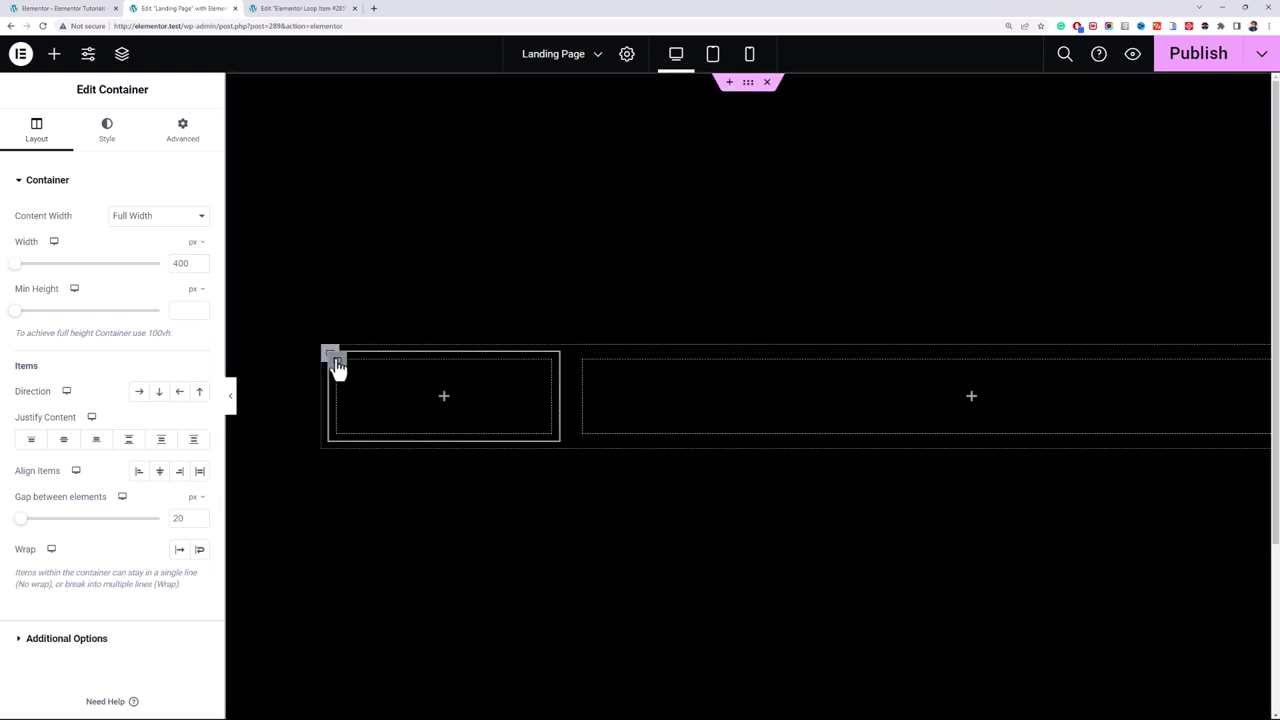
click(178, 130)
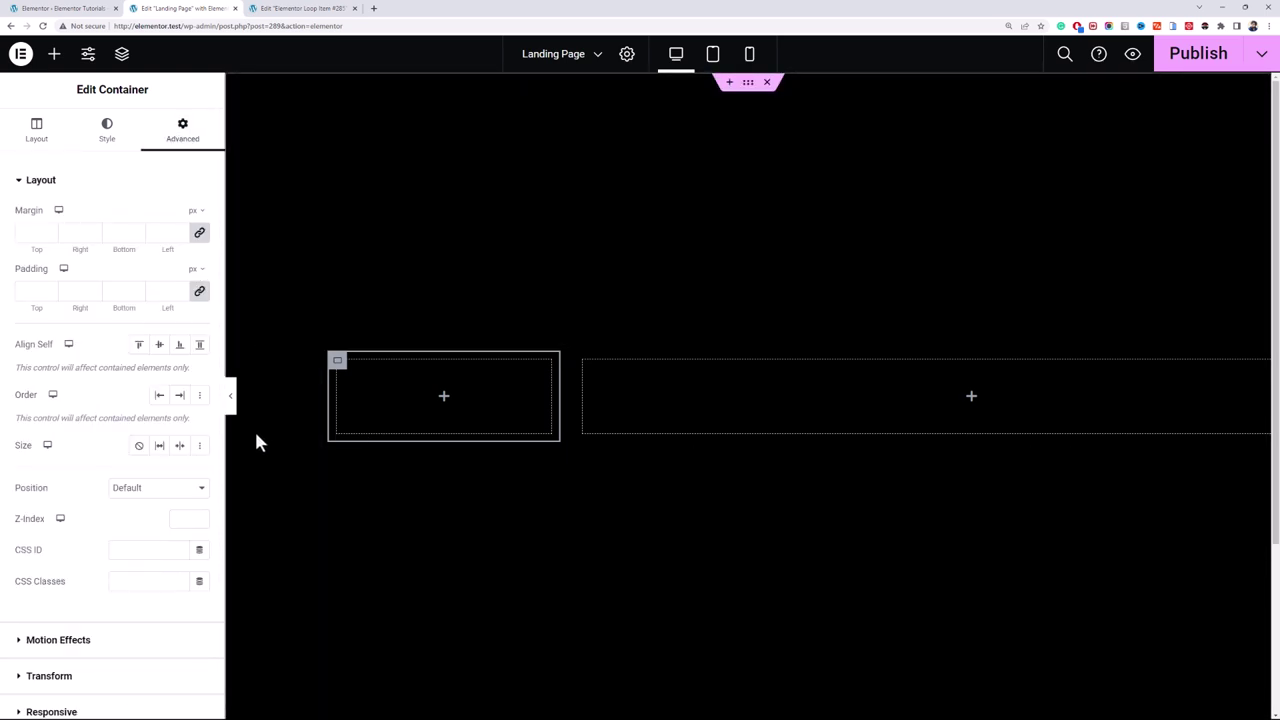
click(160, 450)
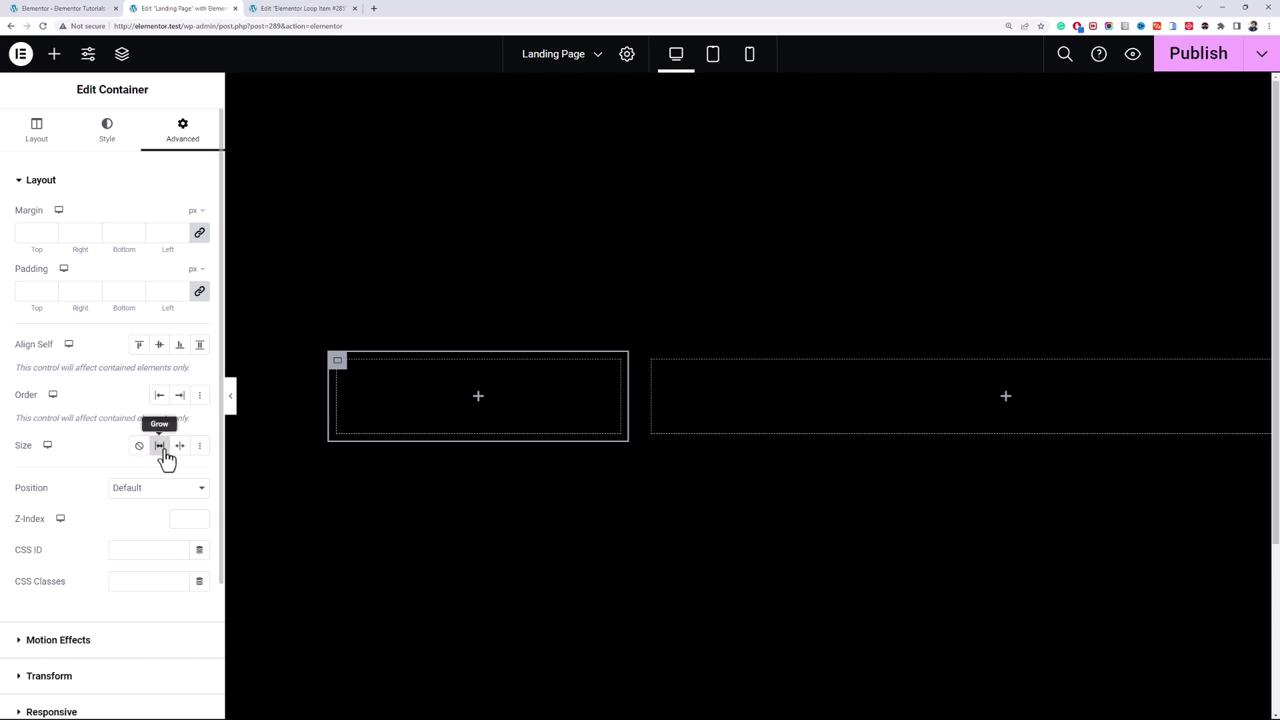
click(31, 140)
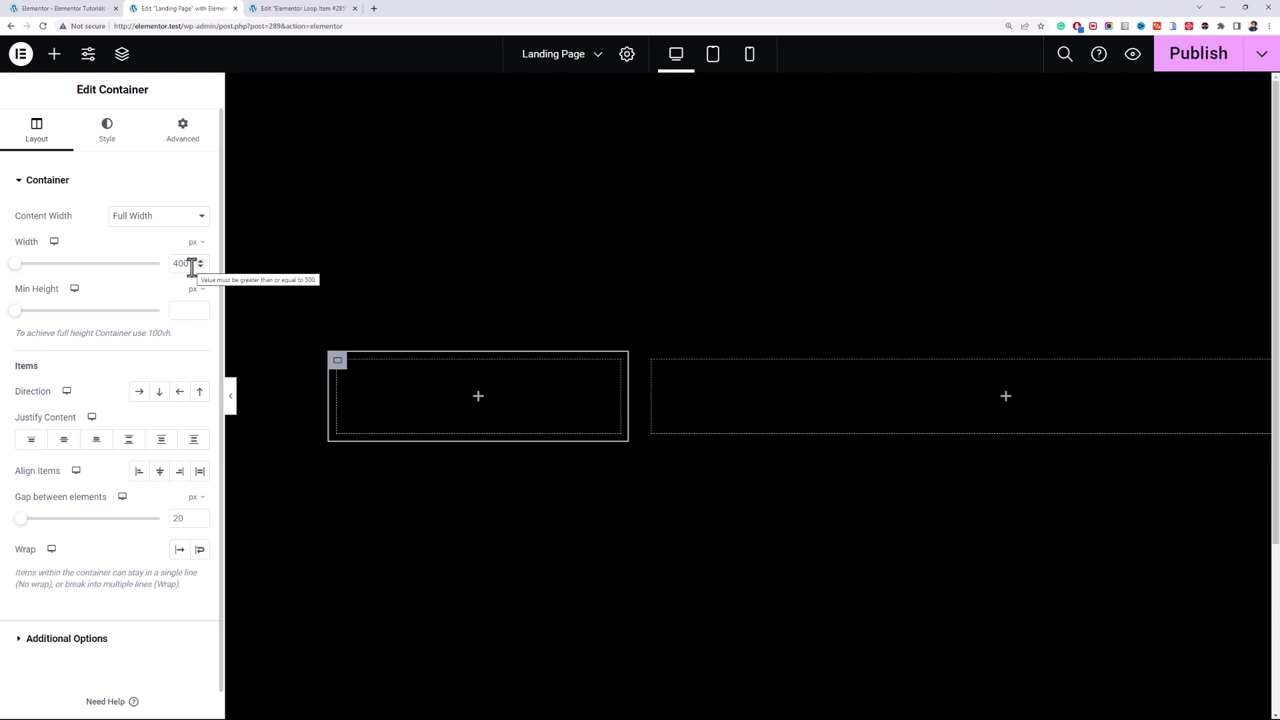
Step: Add a Heading widget to the 400 px container with the title "Meet Our Team Members"
click(54, 58)
drag(77, 457, 420, 423)
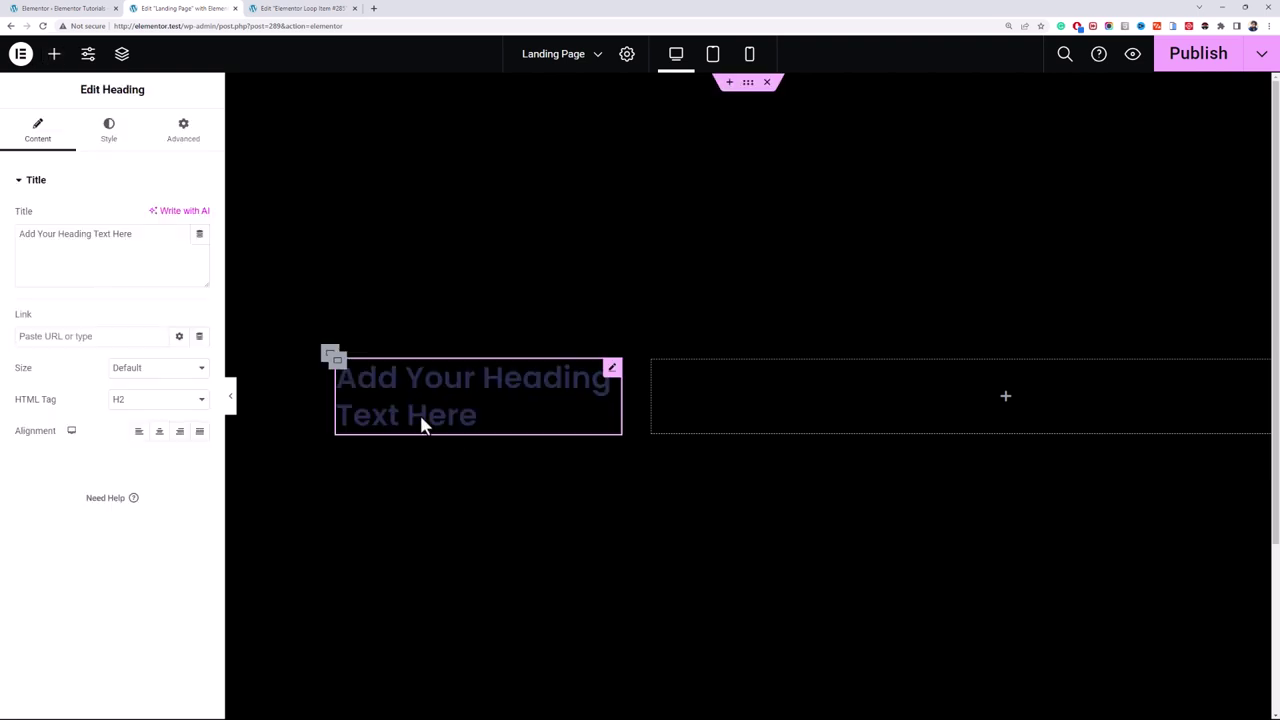
text(Meet )
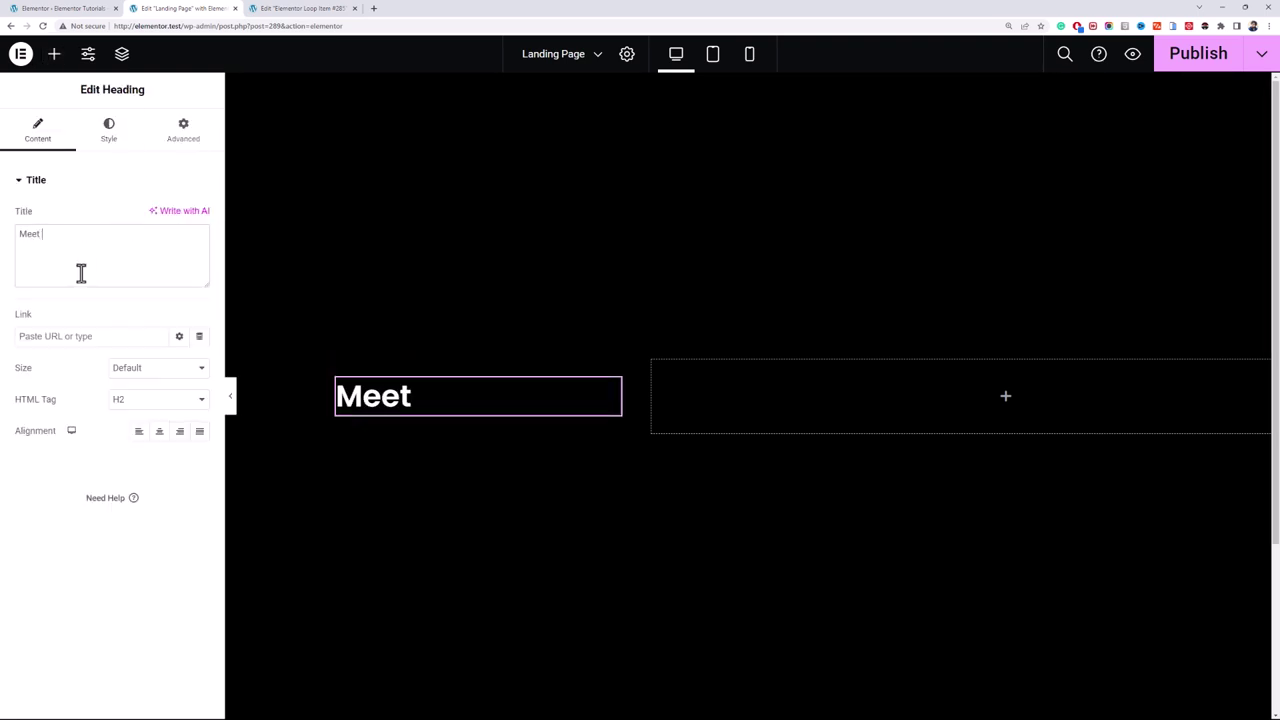
text(Our Team Members)
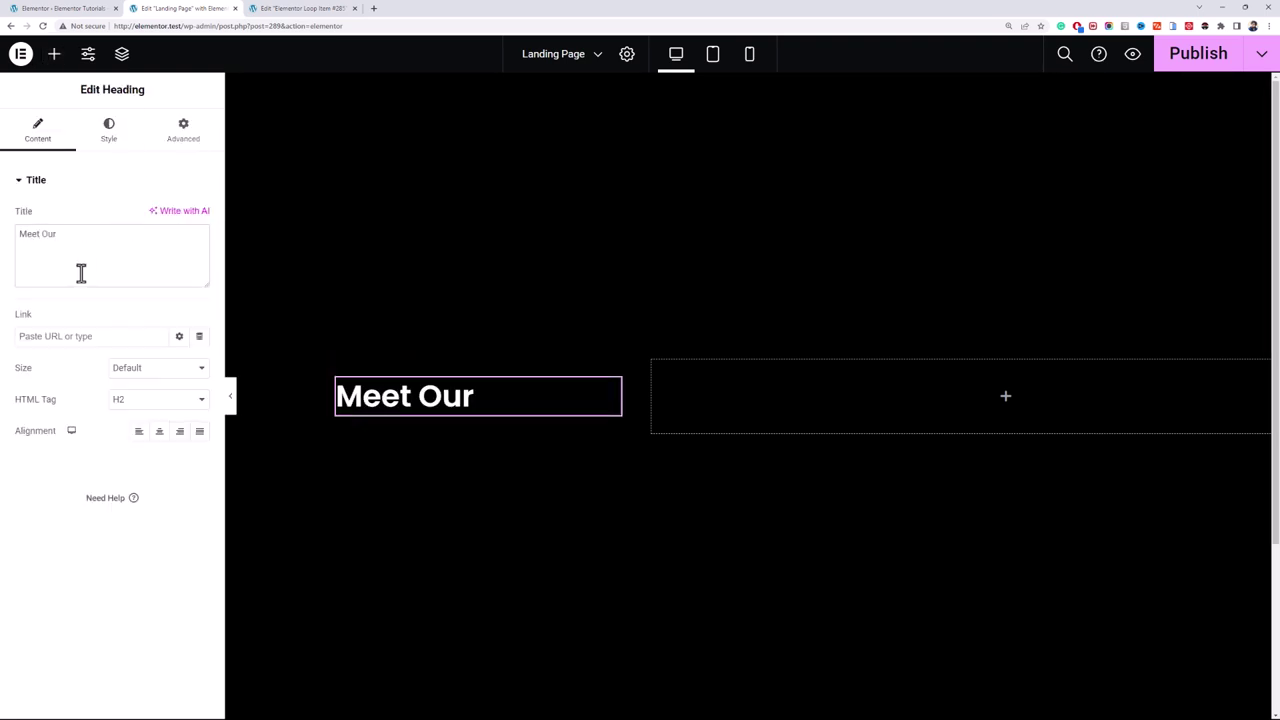
Step: Add an H5 heading below the main heading with the title "Designers, Developers, Marketers."
key(Escape)
drag(59, 440, 420, 445)
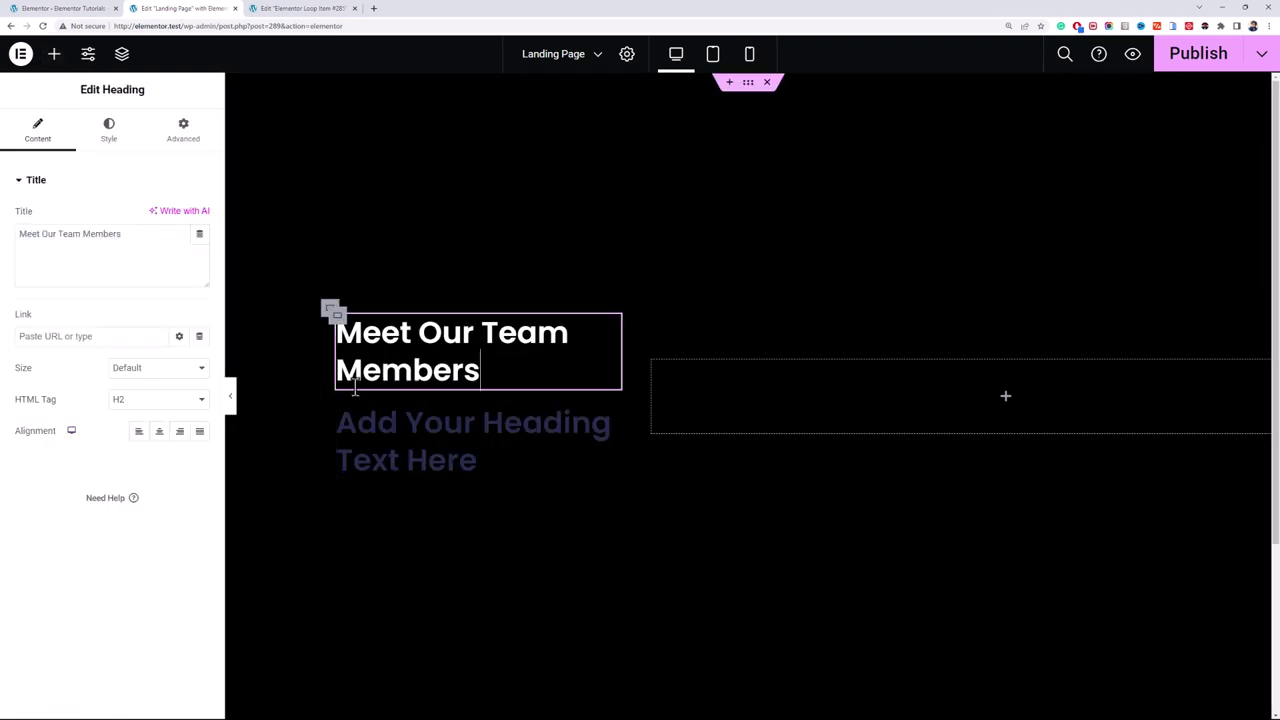
drag(20, 234, 131, 234)
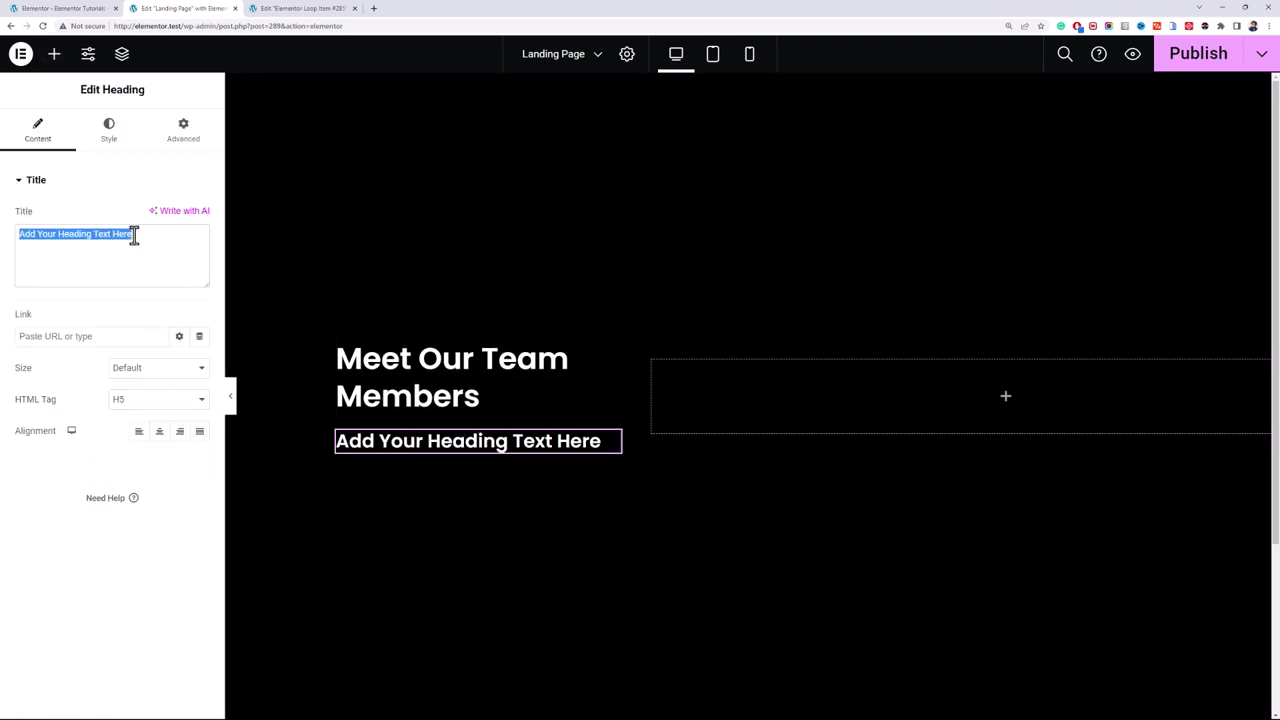
text(Designers, developers)
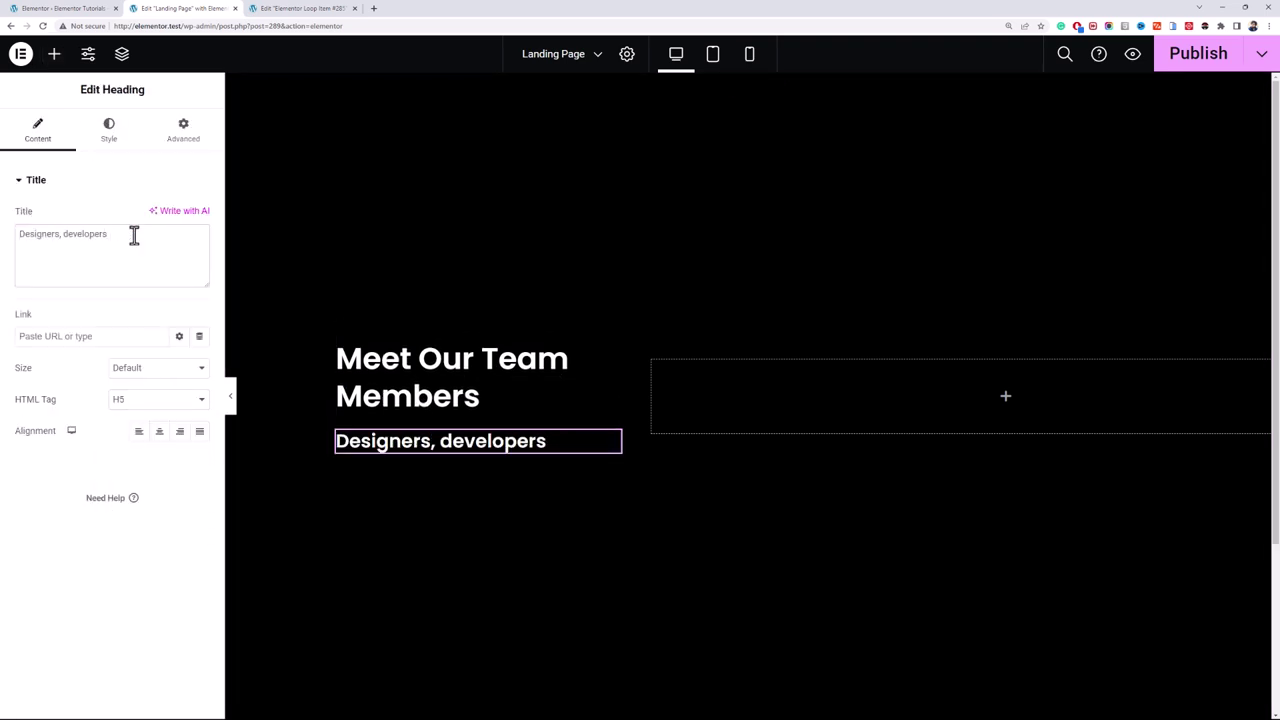
text(, Marketers.)
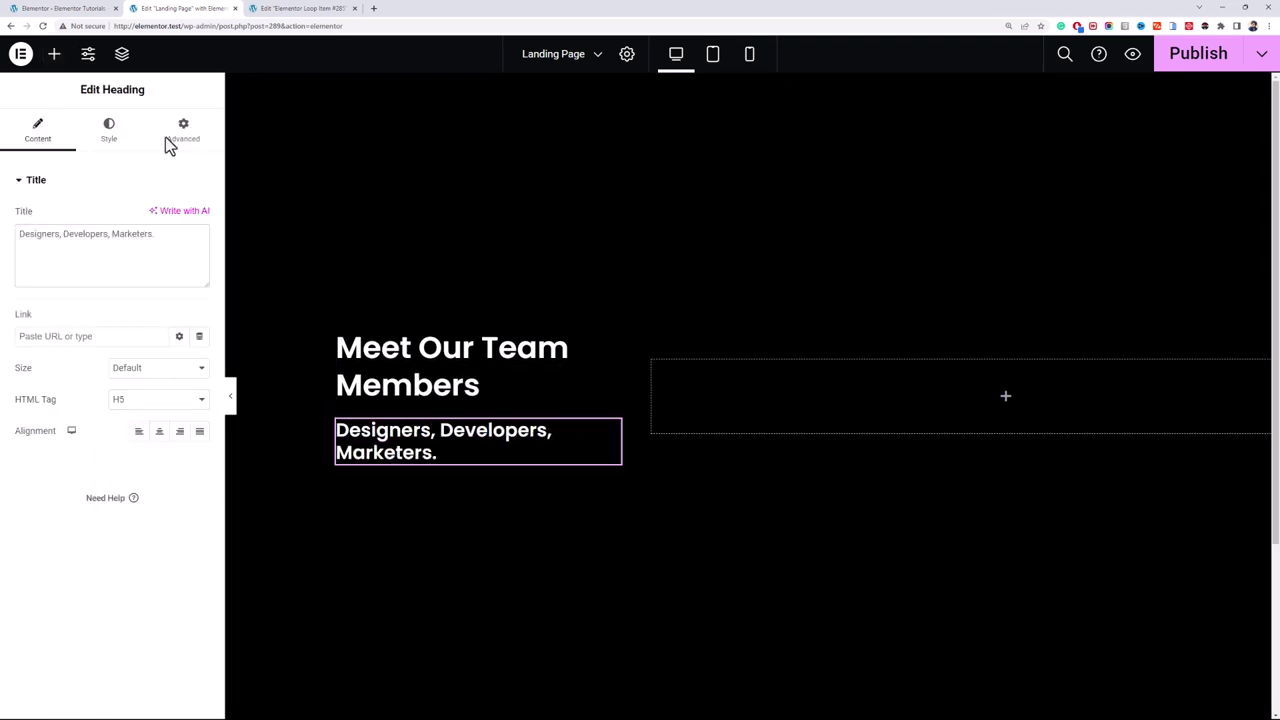
Step: Reduce the font size and weight of the "Designers, Developers, Marketers." subheading
click(109, 130)
click(199, 247)
click(152, 395)
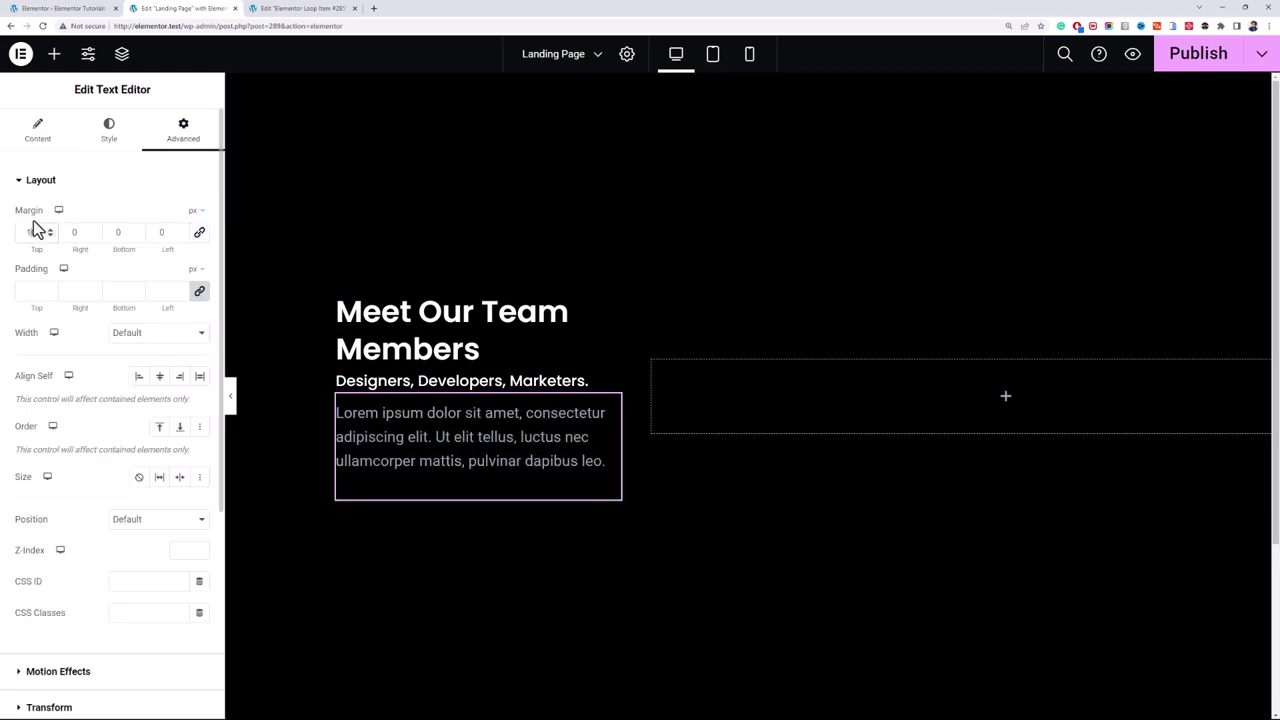
Step: Replace the text editor's placeholder with "We have amazing individuals with bright minds and extraordinary skills. They can help you grow your business to the next level."
click(42, 135)
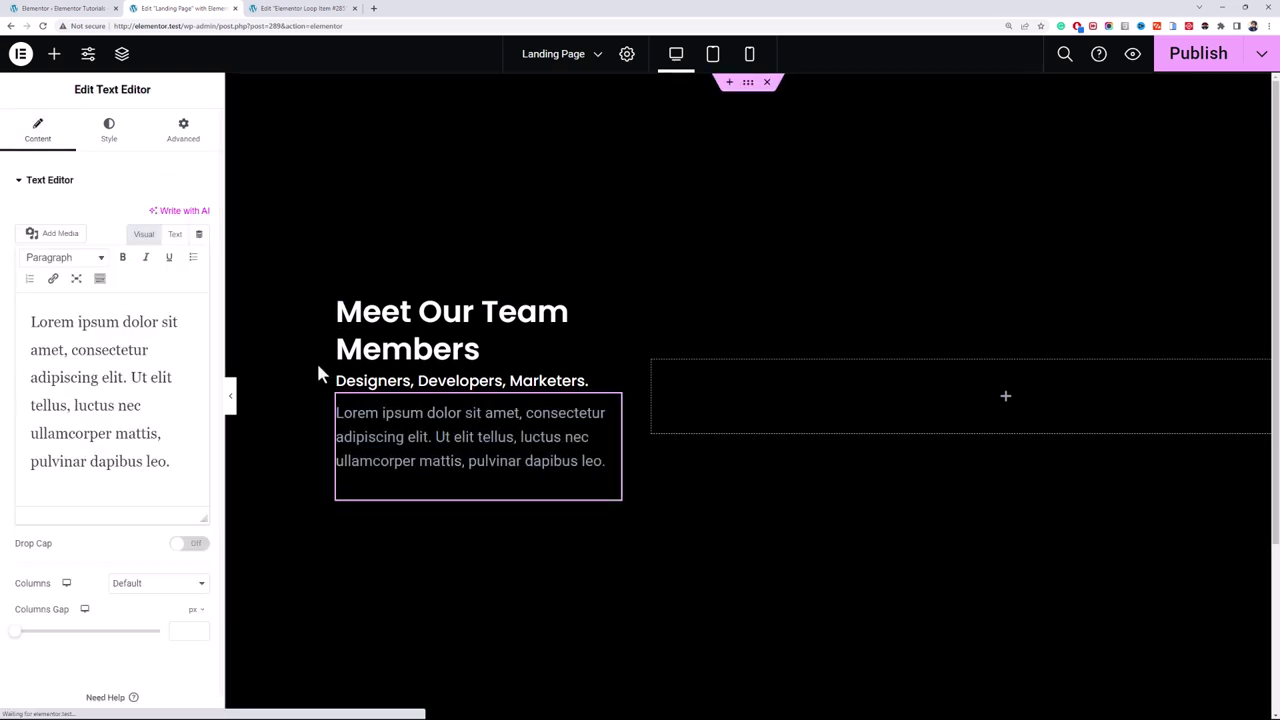
triple_click(169, 429)
text(We have a)
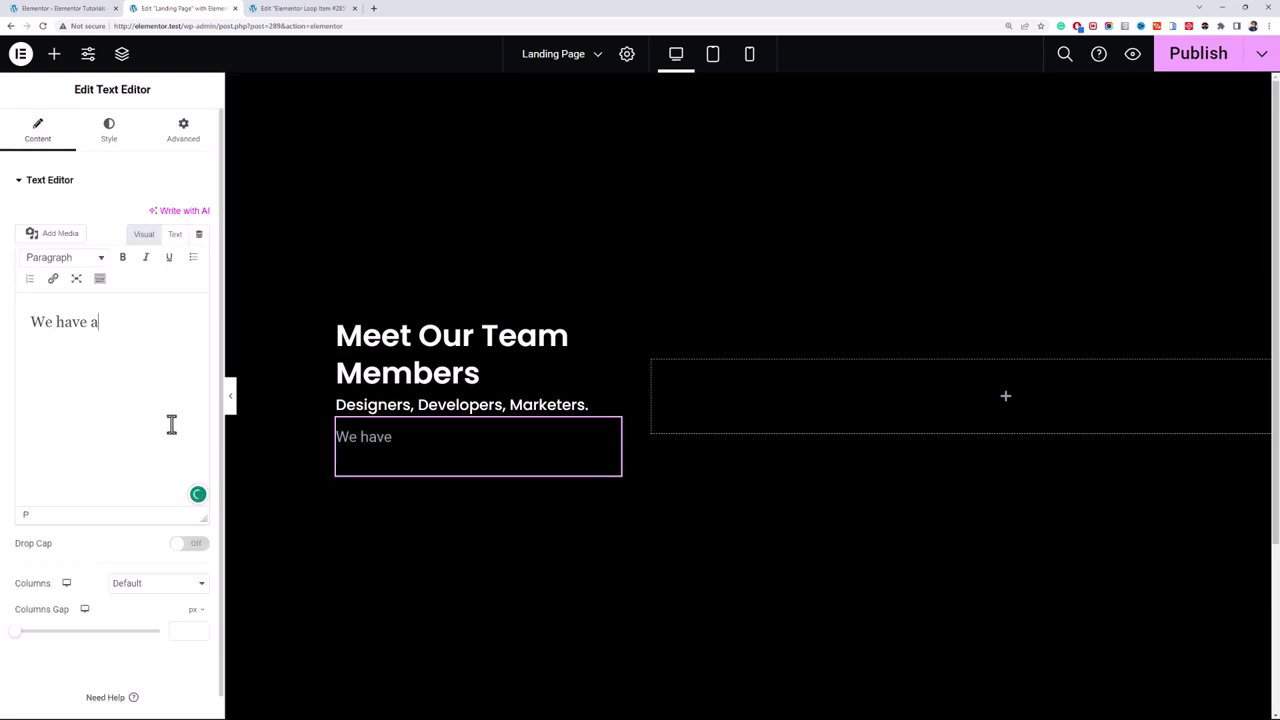
text(mazing individuals with bright minds and extra ori)
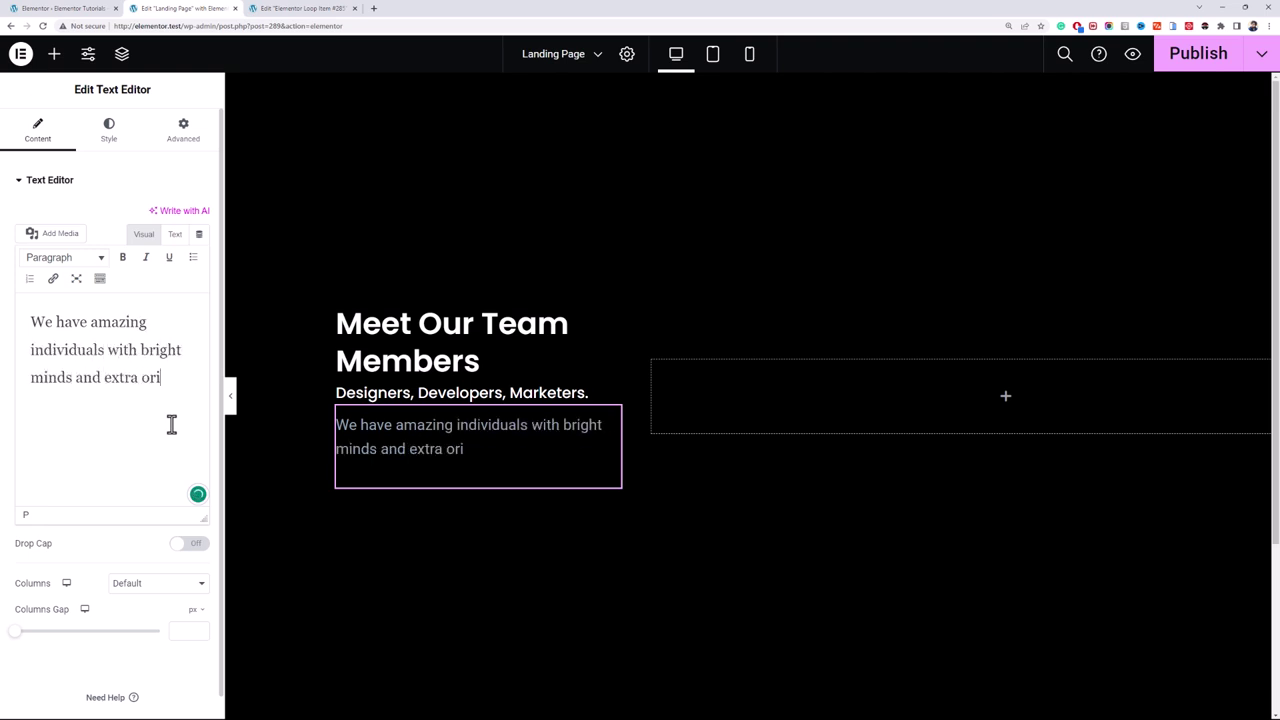
key(BackSpace)
text(dinary skills. They can help you grow your business )
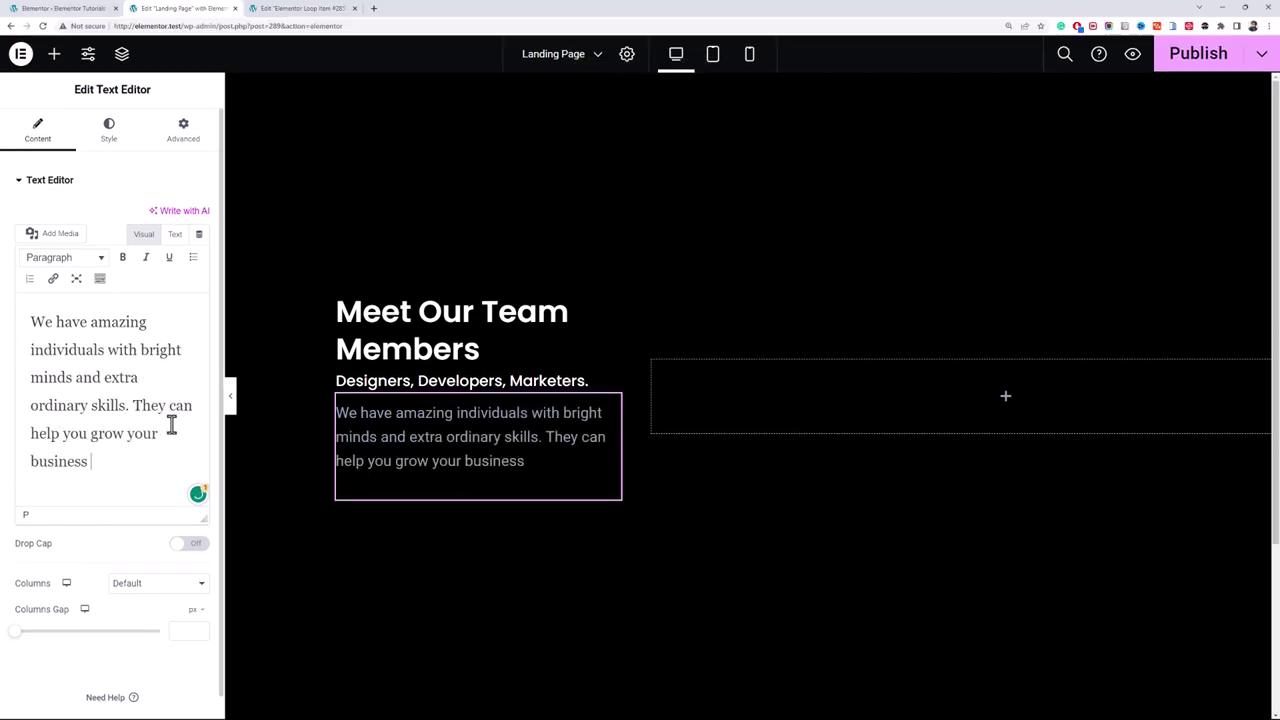
text(to the next level.)
Step: Give the paragraph a lighter text color and smaller typography, with a top margin of 20 px
click(109, 130)
click(200, 247)
click(199, 279)
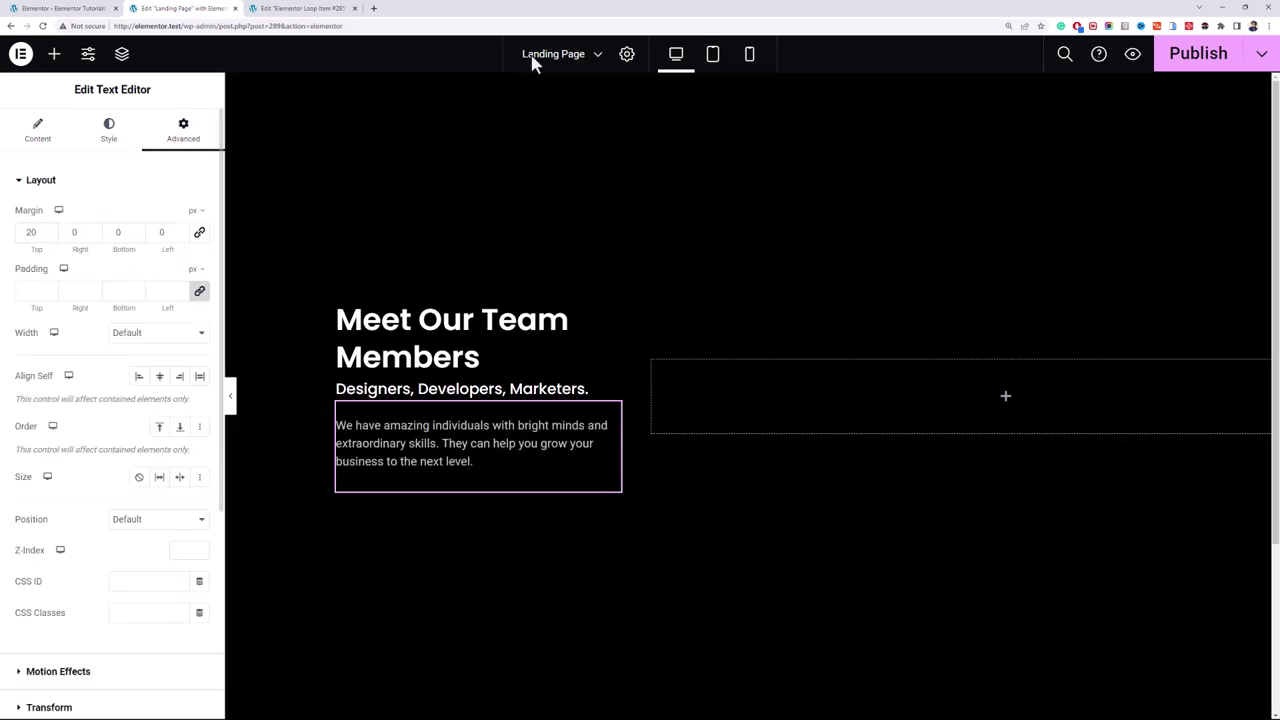
Step: Add a Loop Carousel widget to the empty container beside the text and assign it the Team Member template
click(54, 54)
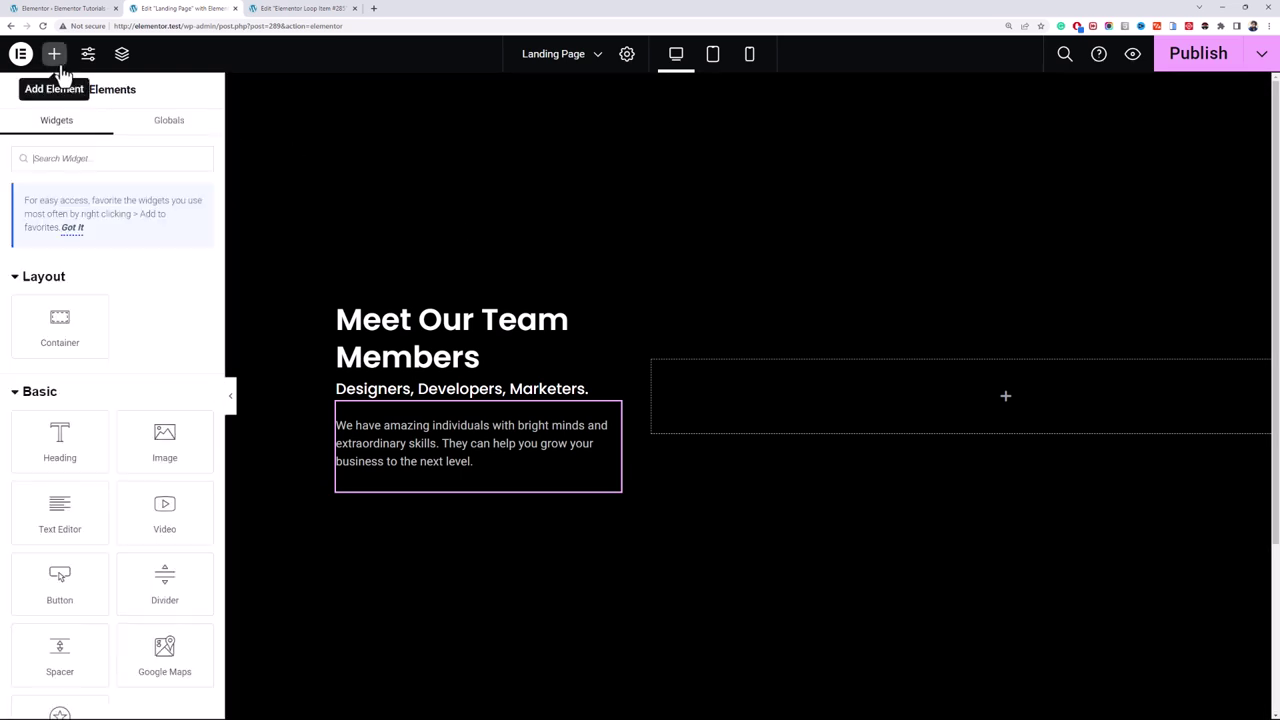
scroll(158, 328, down, 10)
scroll(157, 326, up, 3)
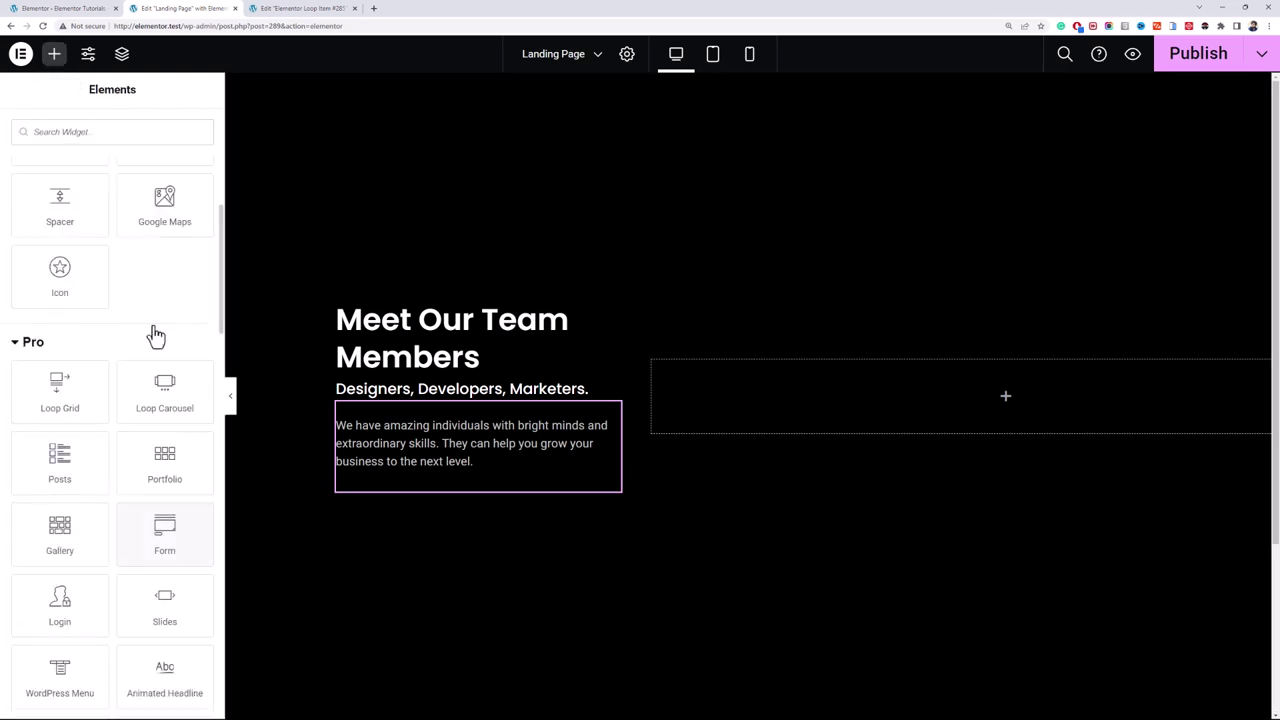
drag(166, 396, 769, 400)
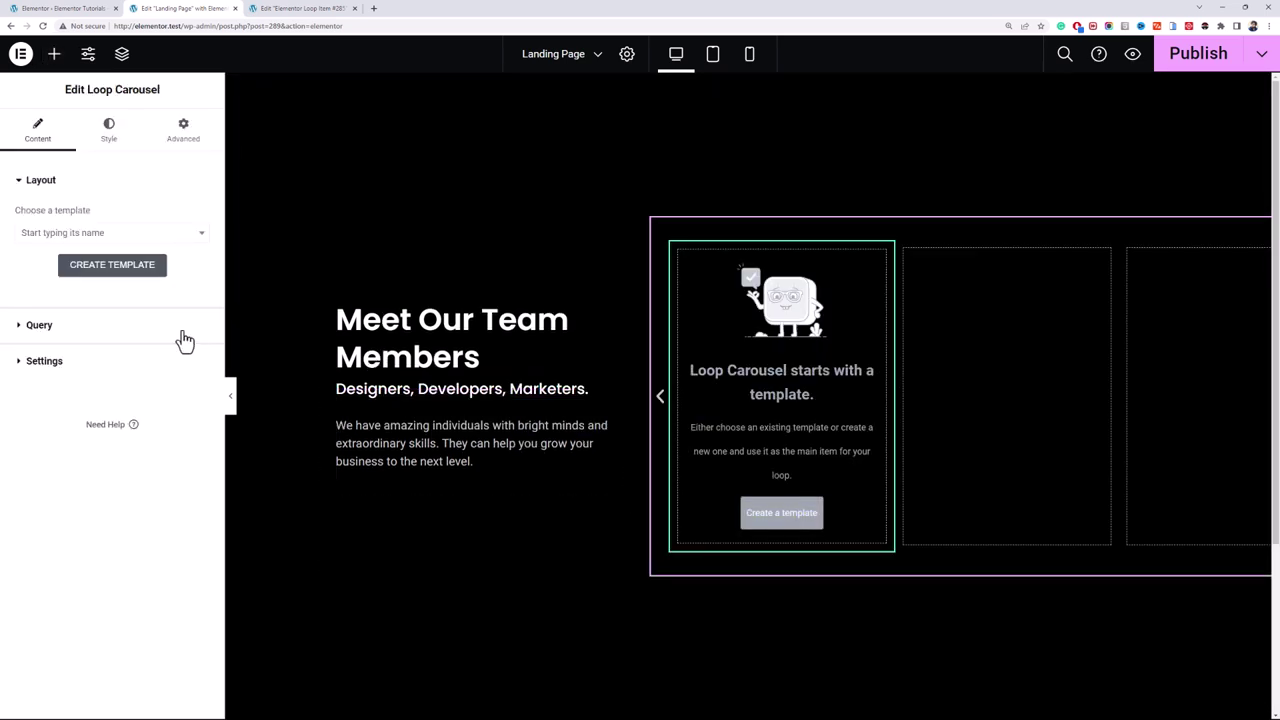
click(143, 240)
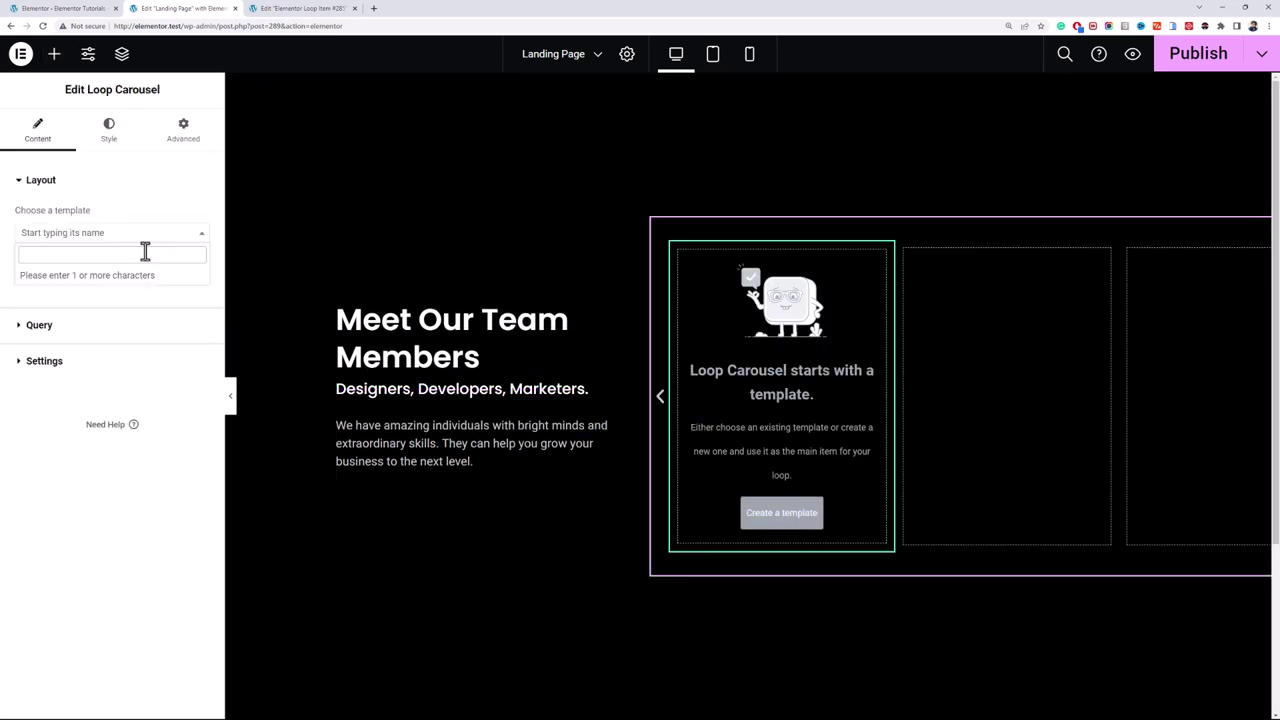
text(team)
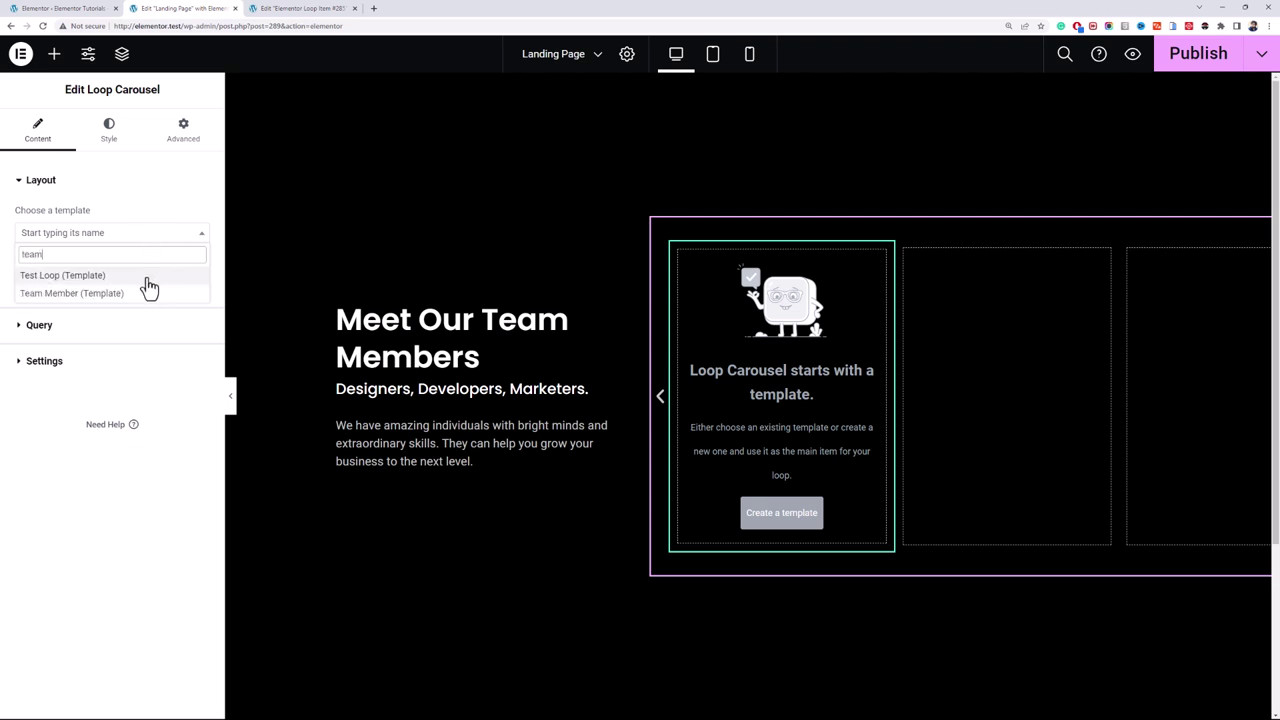
click(131, 301)
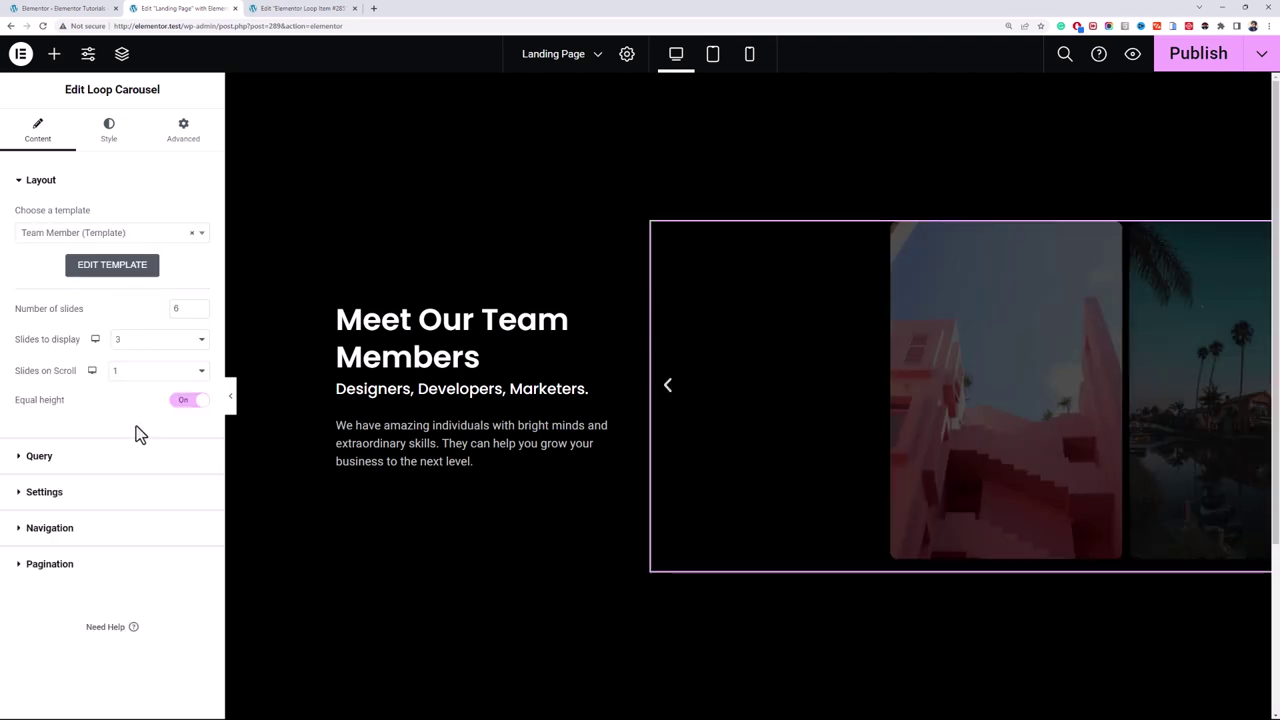
Step: Set the carousel's query source to Team Members and its slides to display to 4
click(39, 455)
click(155, 255)
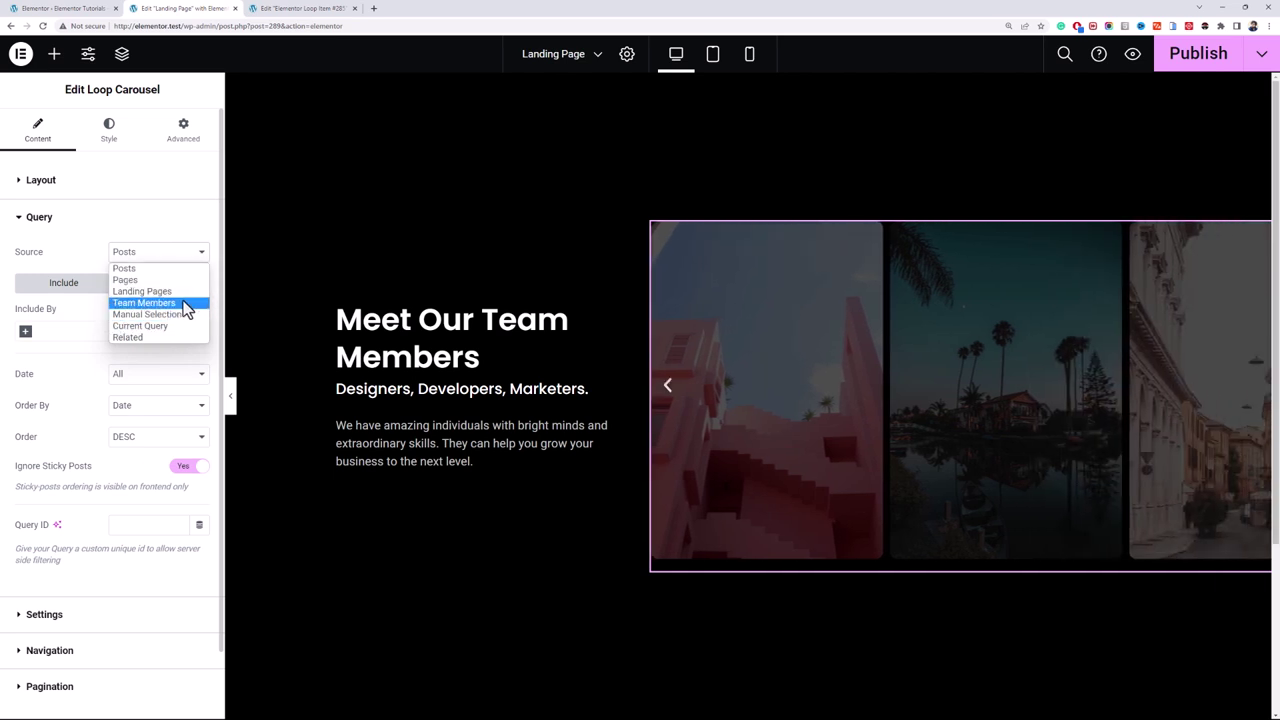
click(185, 302)
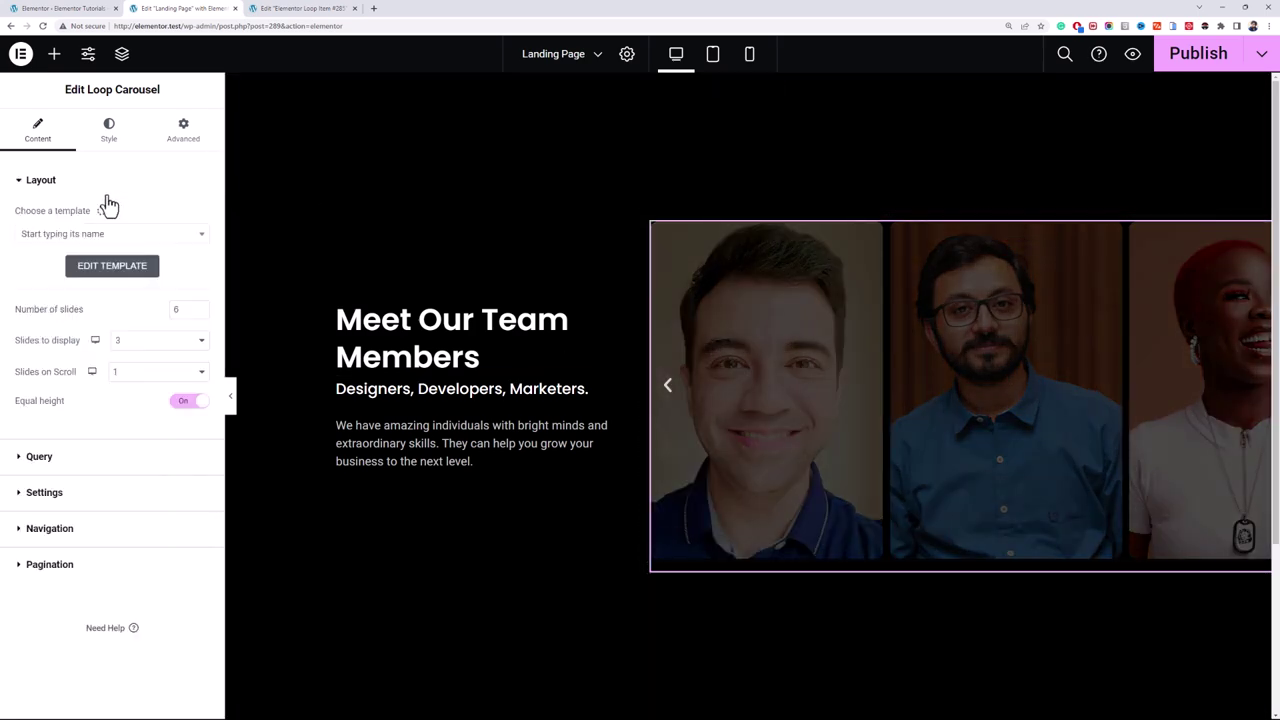
click(179, 332)
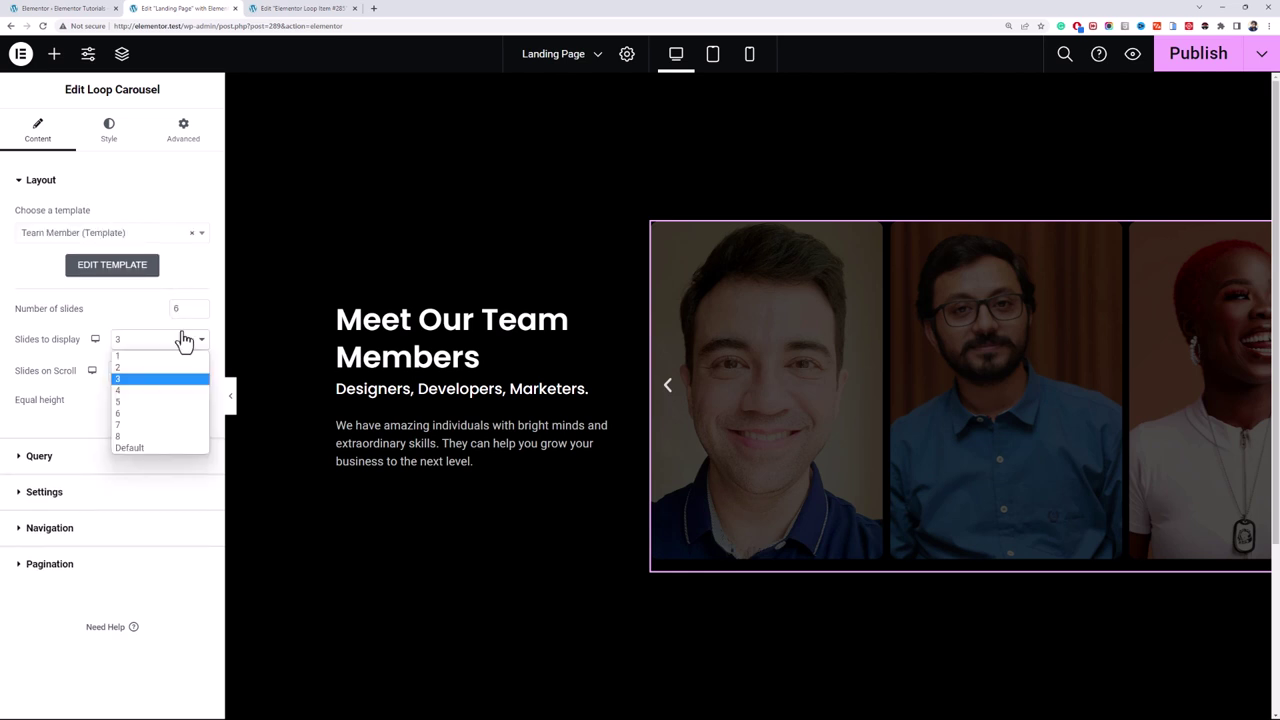
click(183, 391)
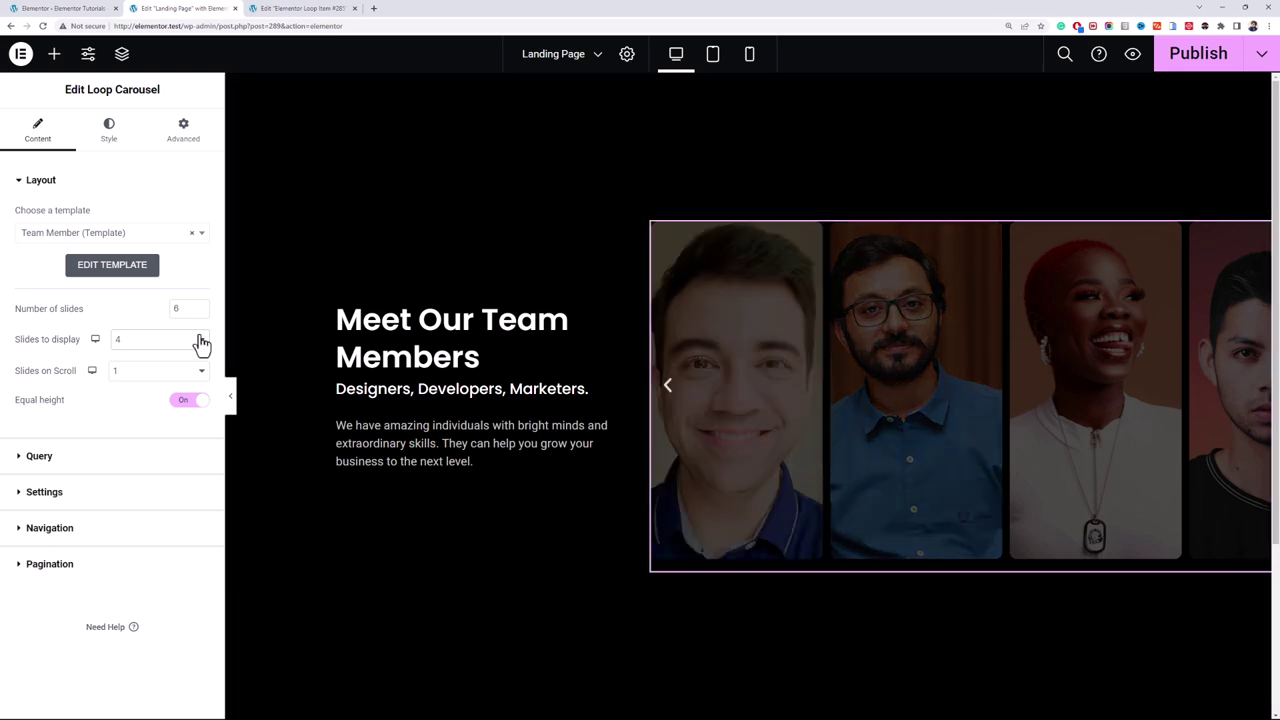
click(199, 341)
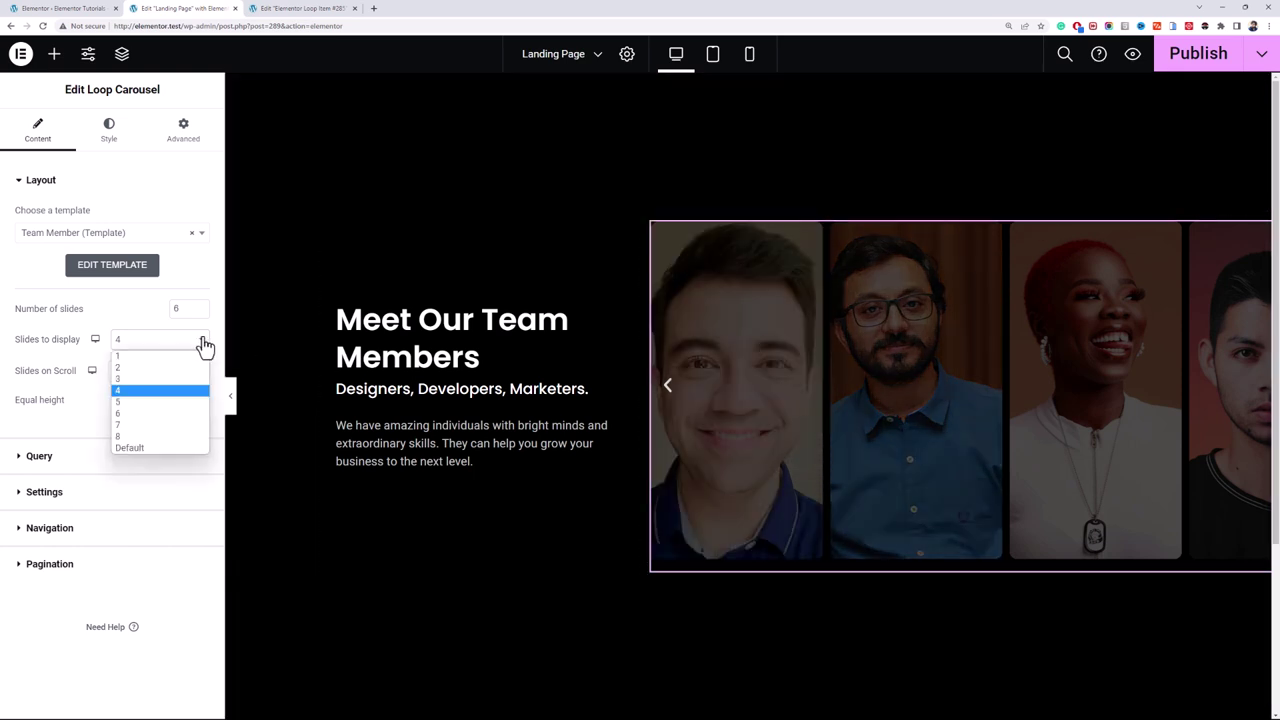
Step: Set the text container's width to 300 px and the main heading's font size to 34 px
click(340, 310)
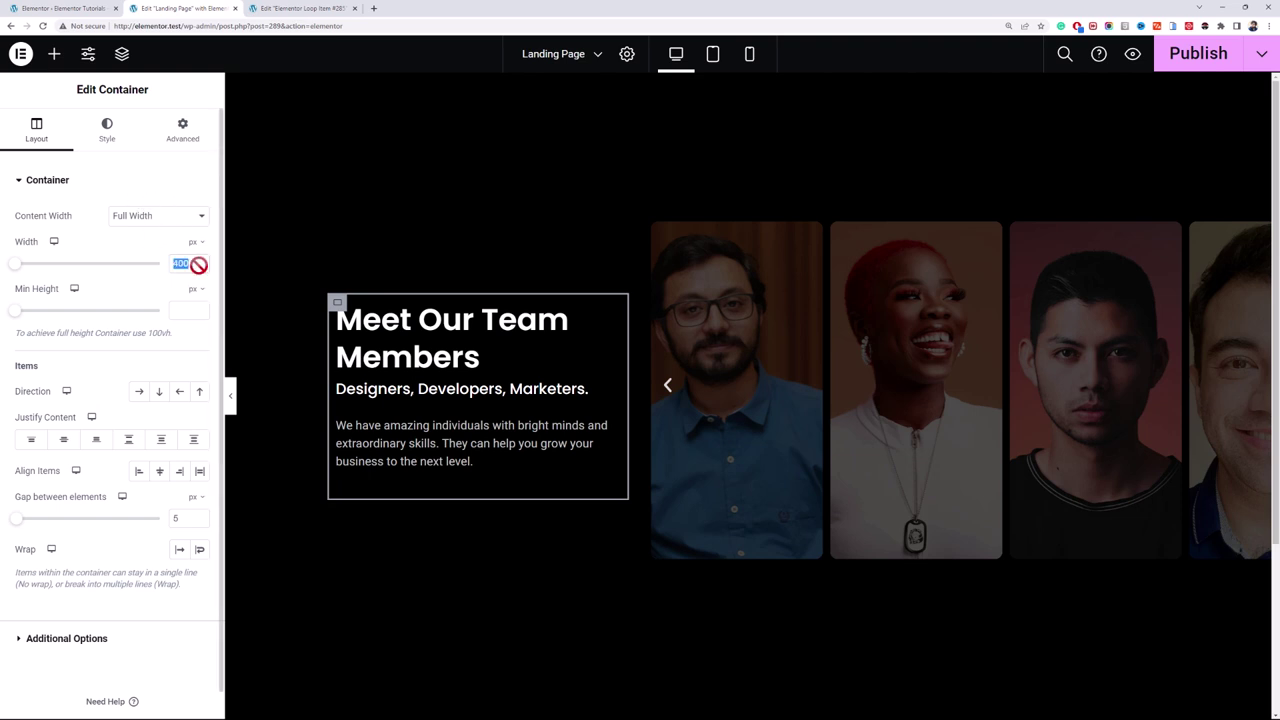
text(300)
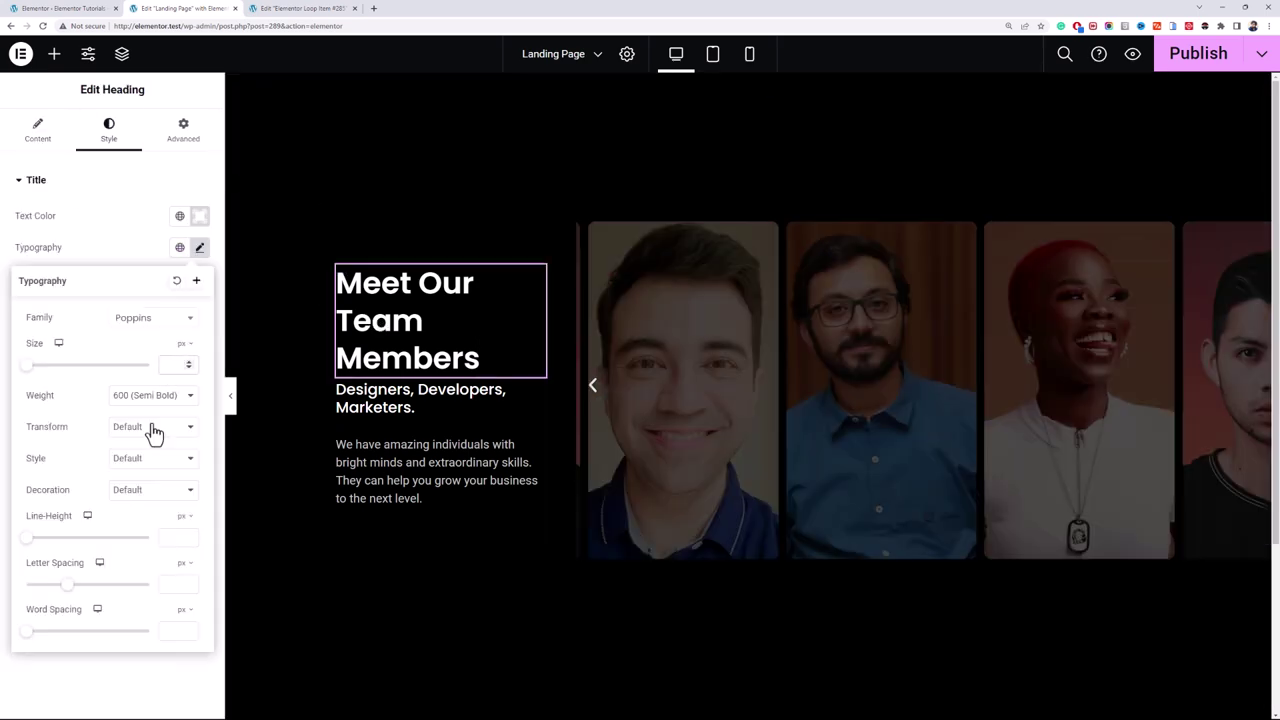
click(188, 368)
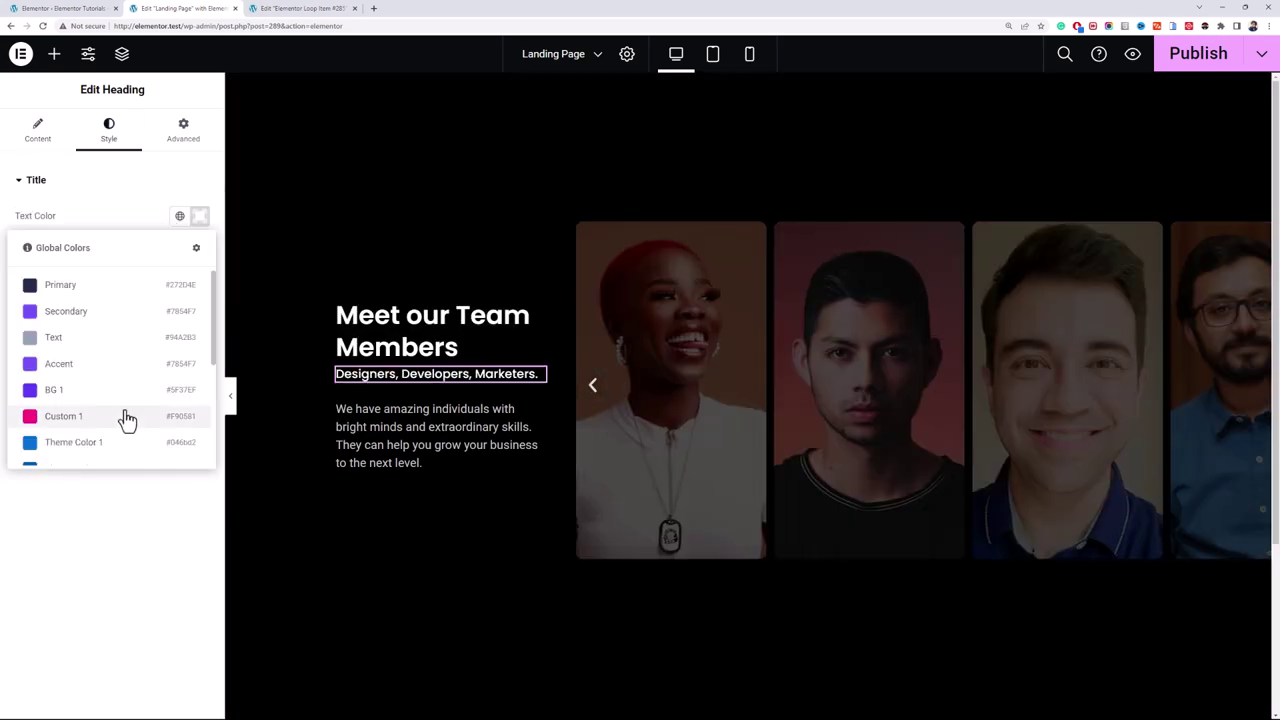
Step: Apply the pink Custom 1 global color to the main heading and set its font weight to 700 (Bold)
click(120, 419)
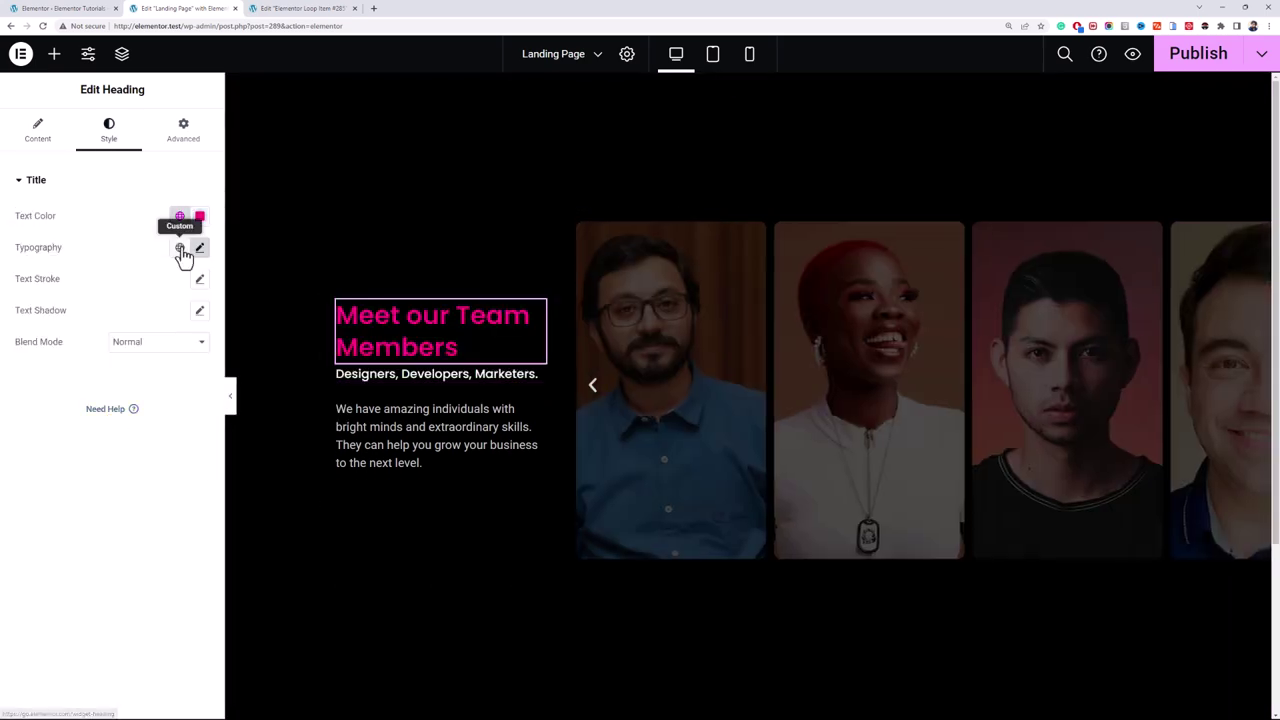
click(199, 247)
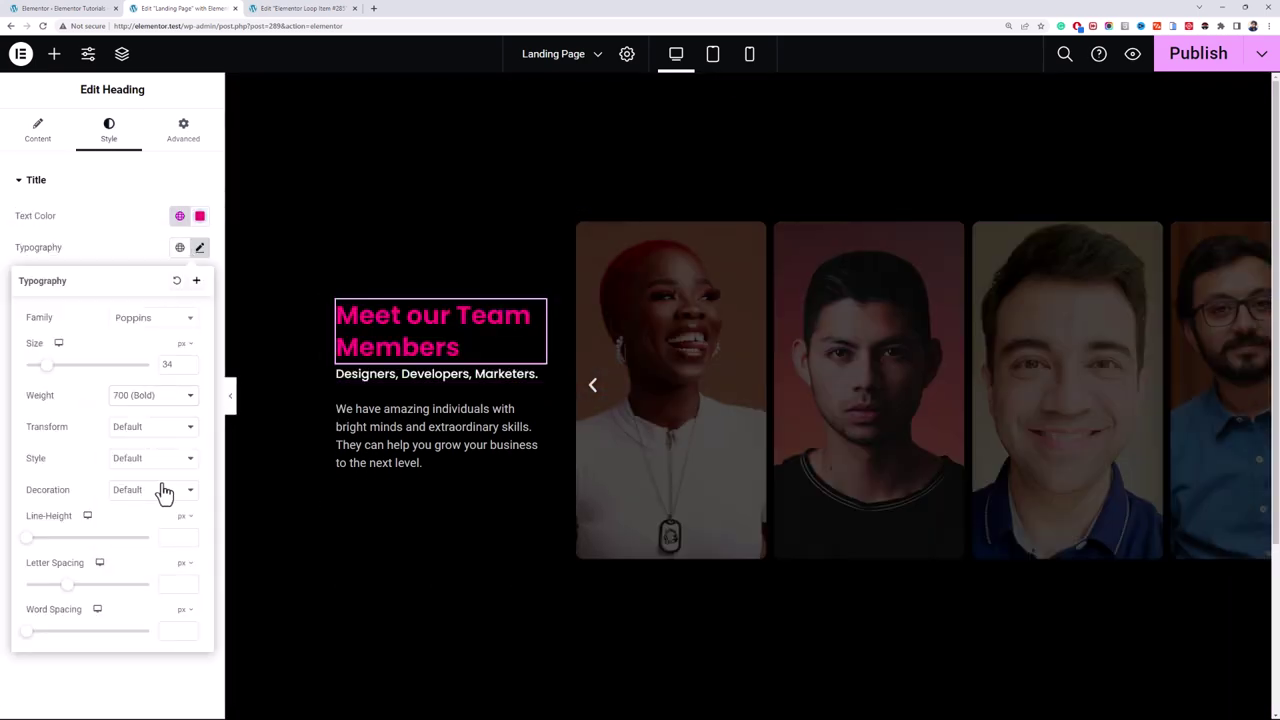
click(189, 363)
click(74, 226)
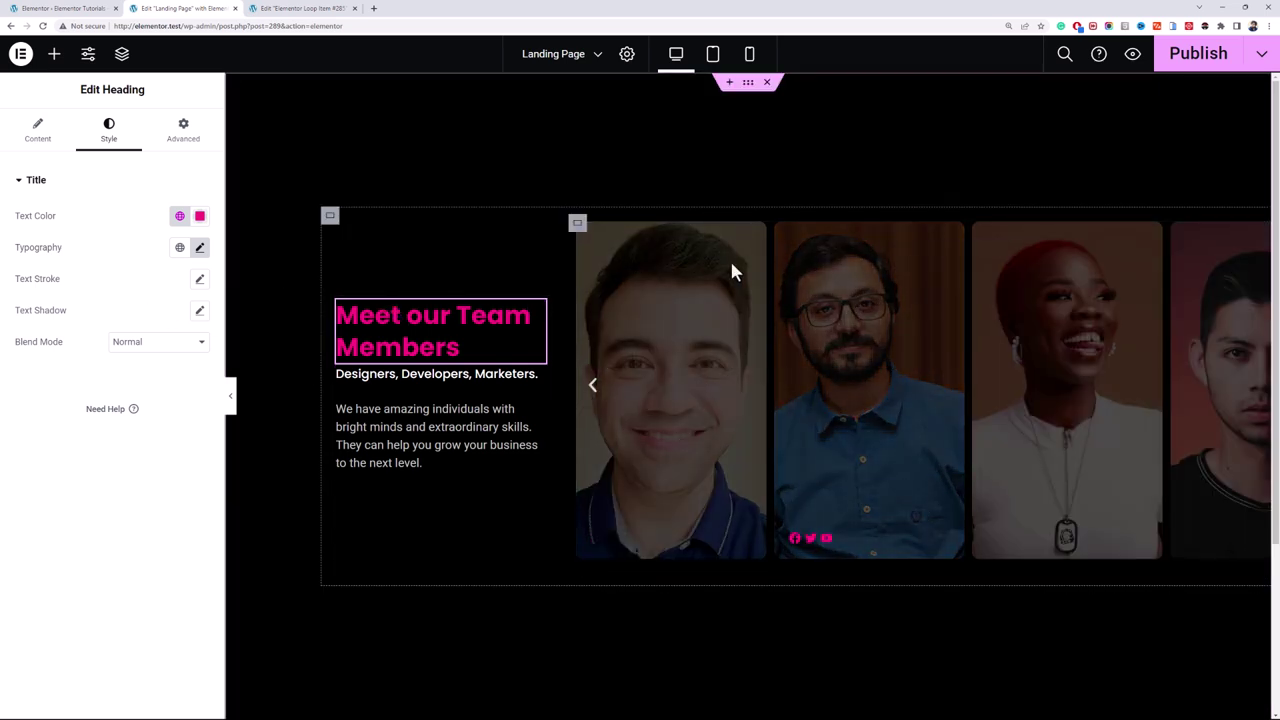
Step: Set the Loop Carousel's gap between slides to 20
click(940, 255)
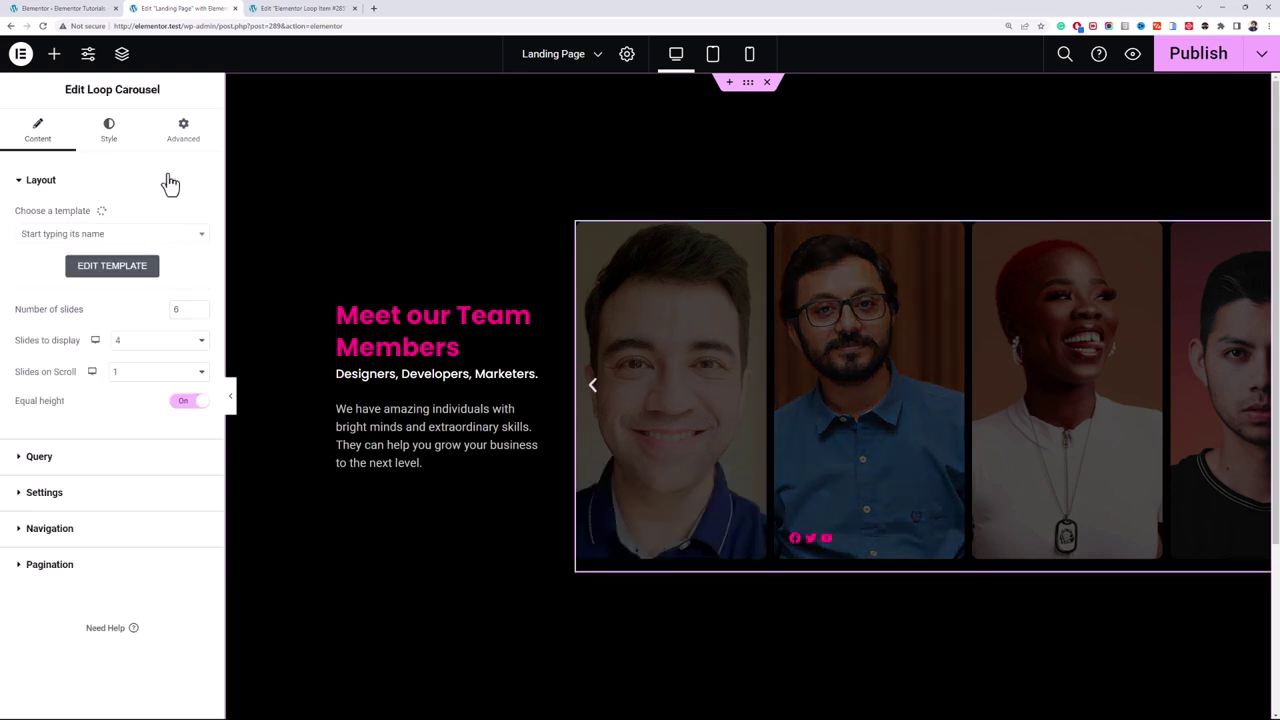
click(110, 135)
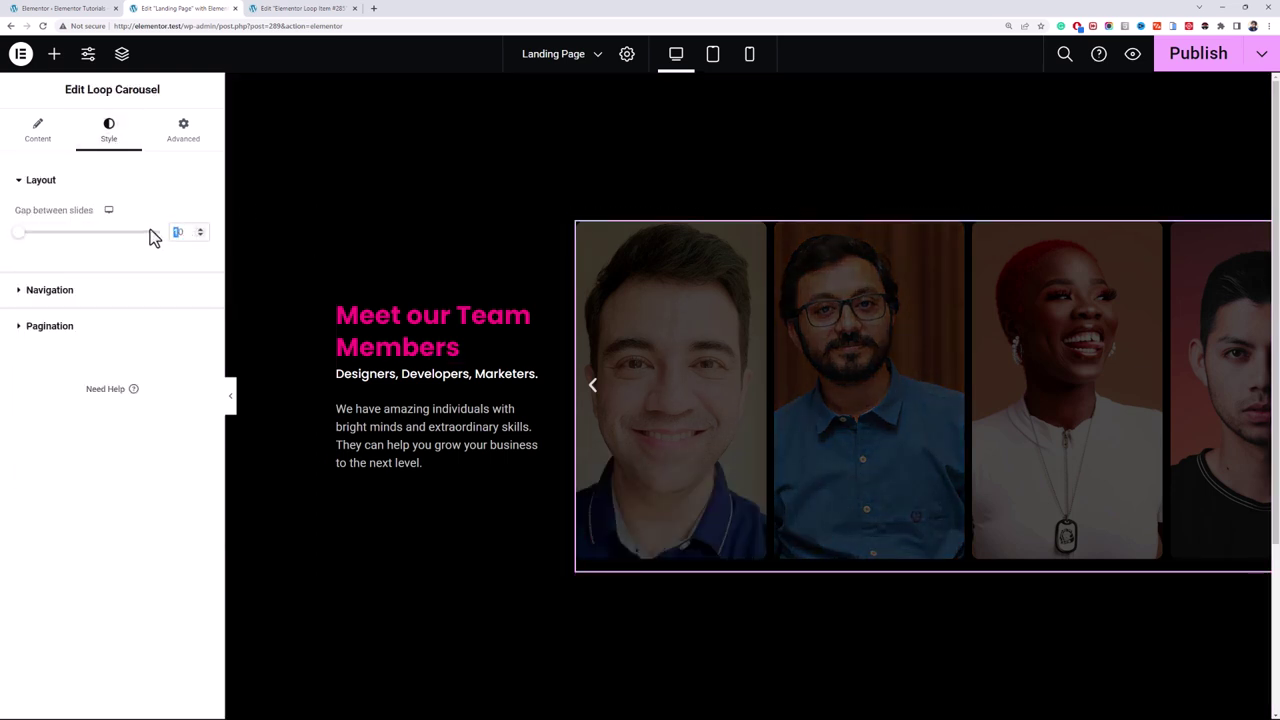
text(2)
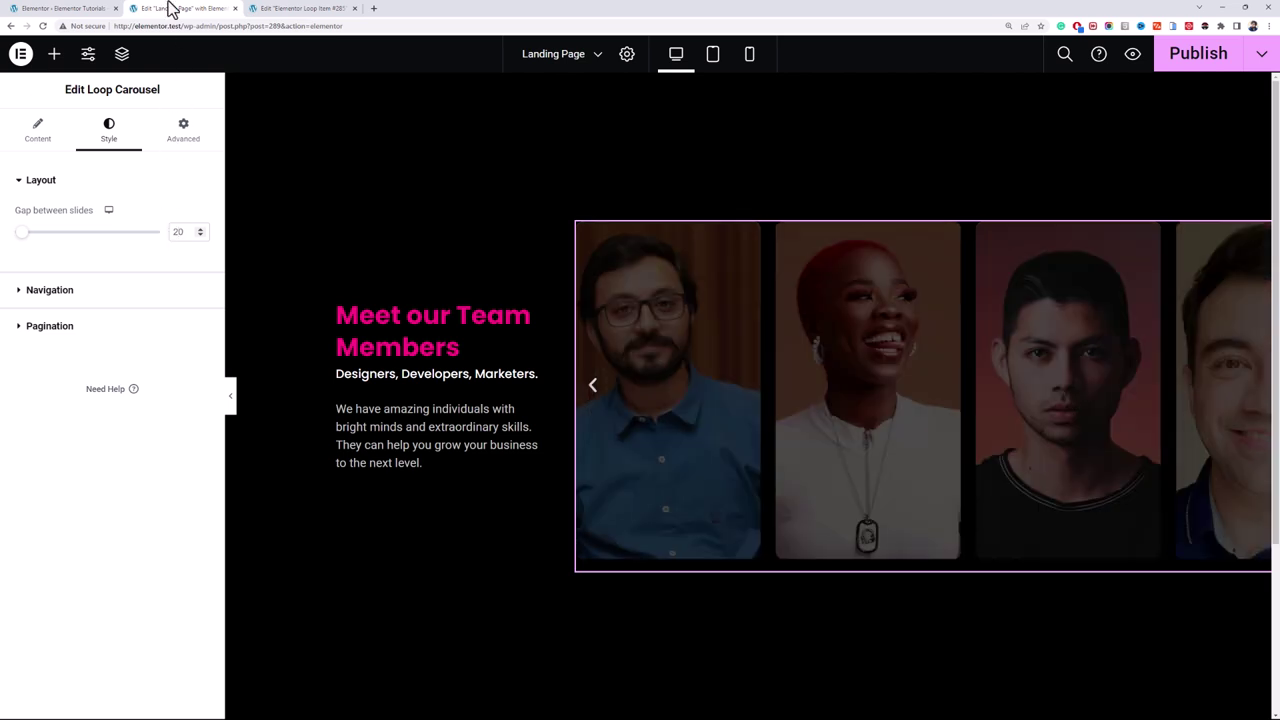
Step: Switch to the Team Member template and enable a hover-state box shadow on its main card container
drag(251, 8, 185, 8)
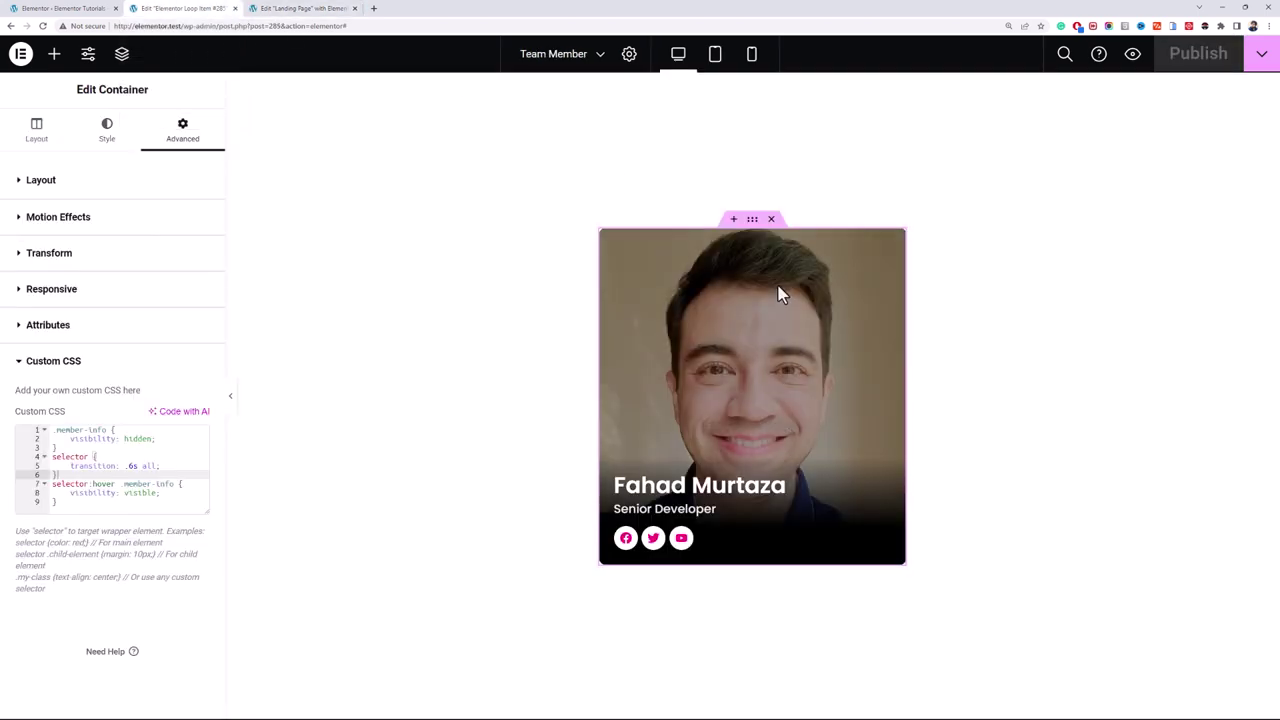
click(330, 8)
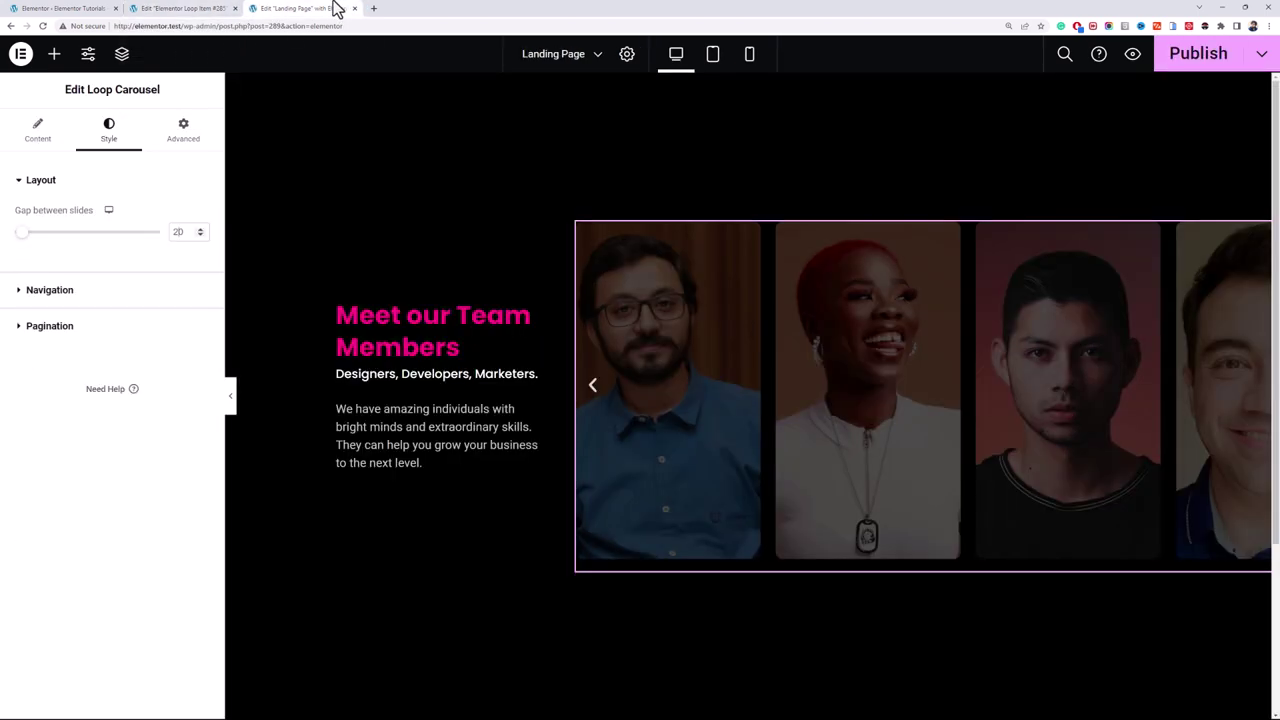
click(222, 8)
mouse_move(752, 232)
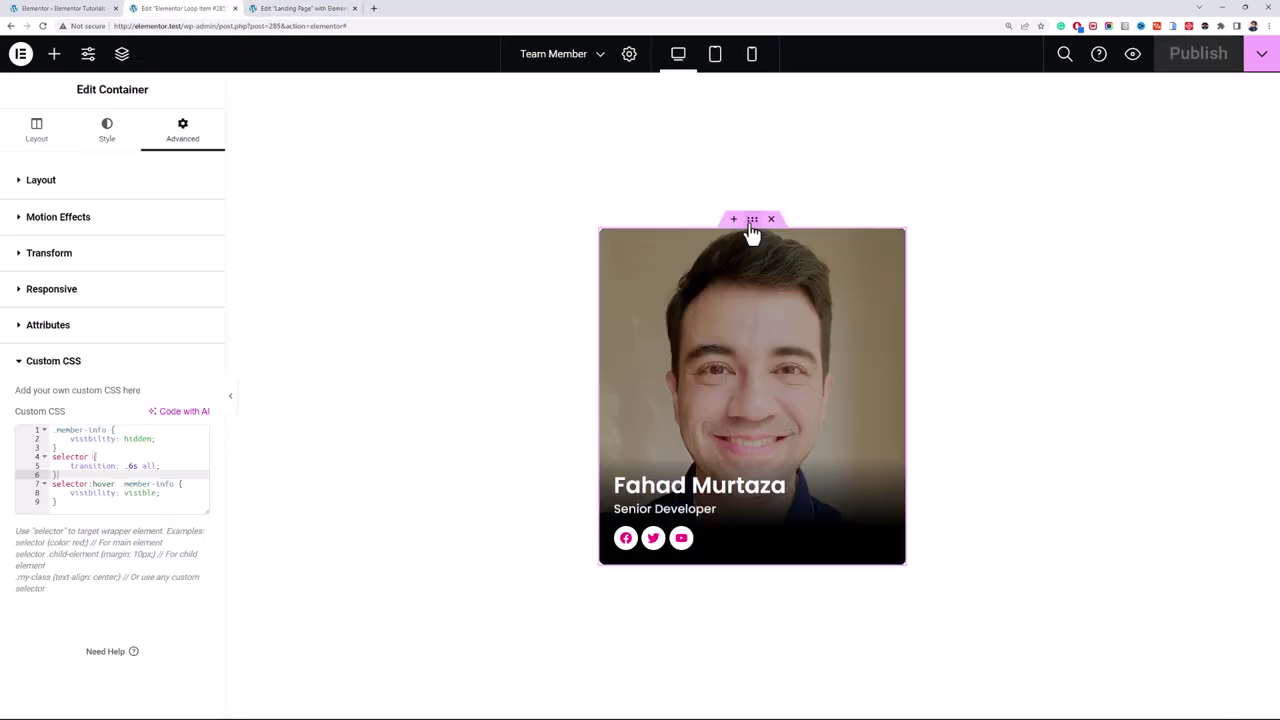
click(118, 148)
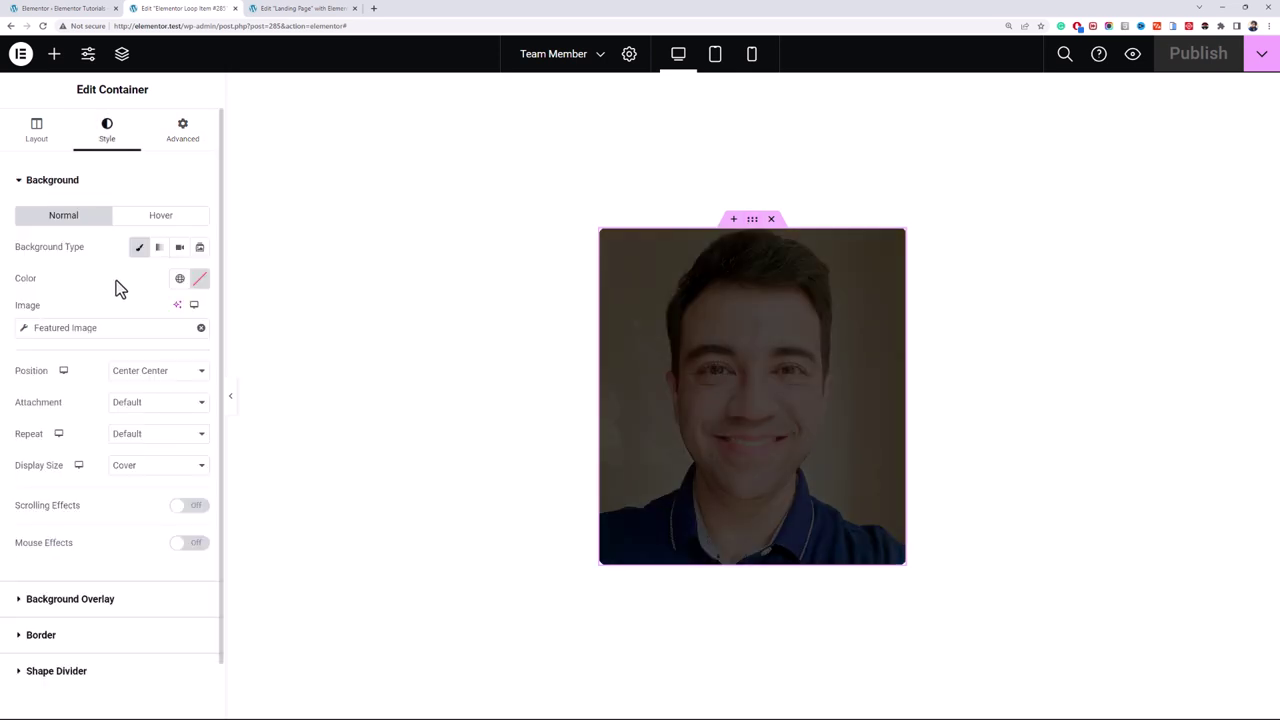
scroll(138, 256, down, 1)
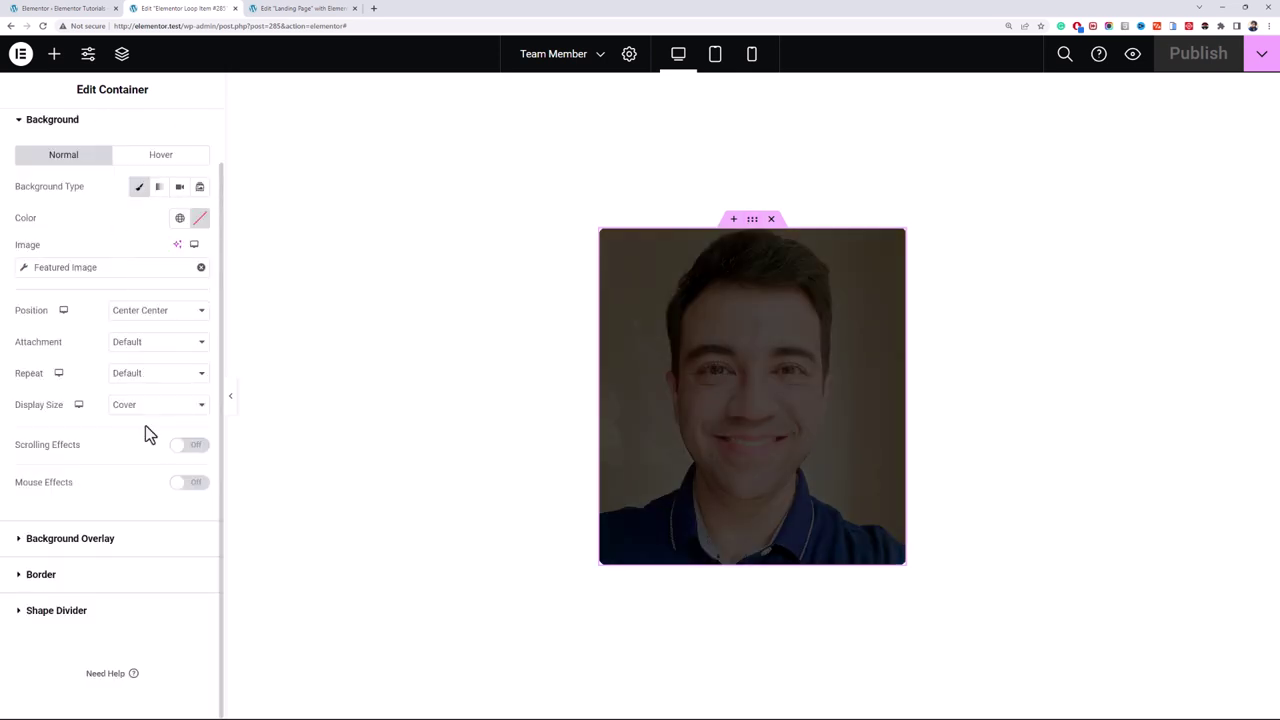
click(150, 582)
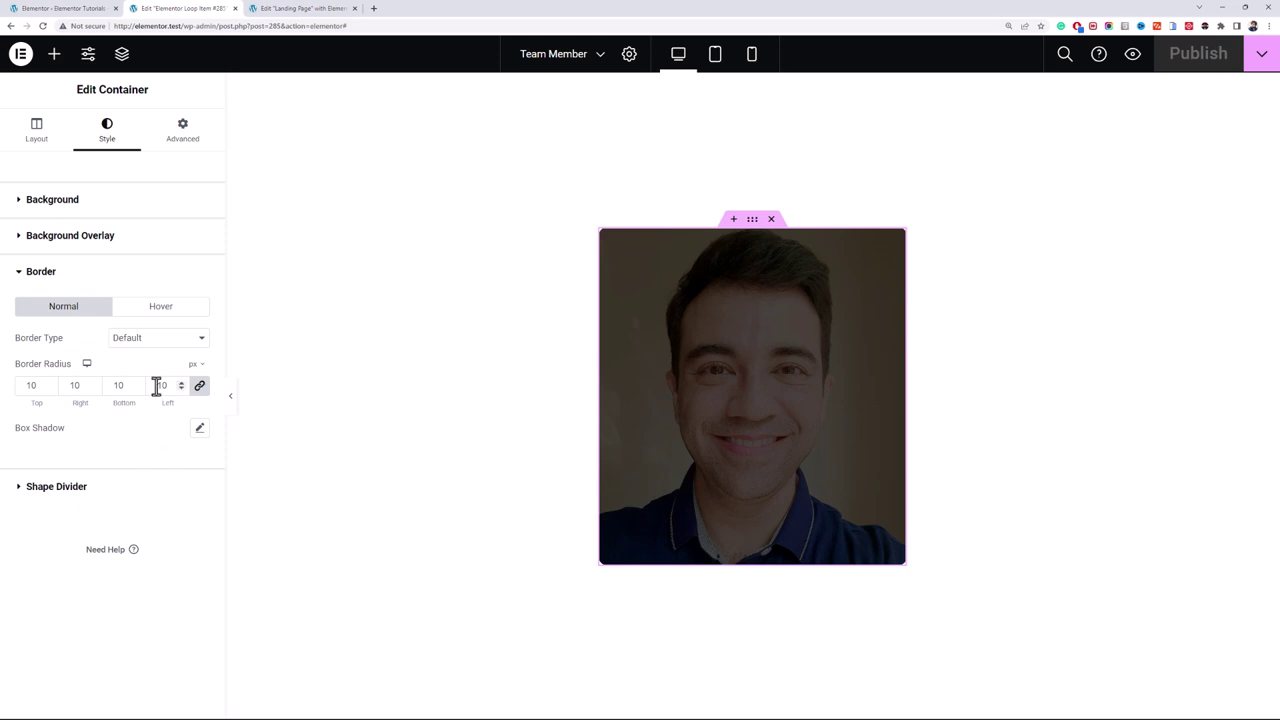
click(156, 312)
click(200, 431)
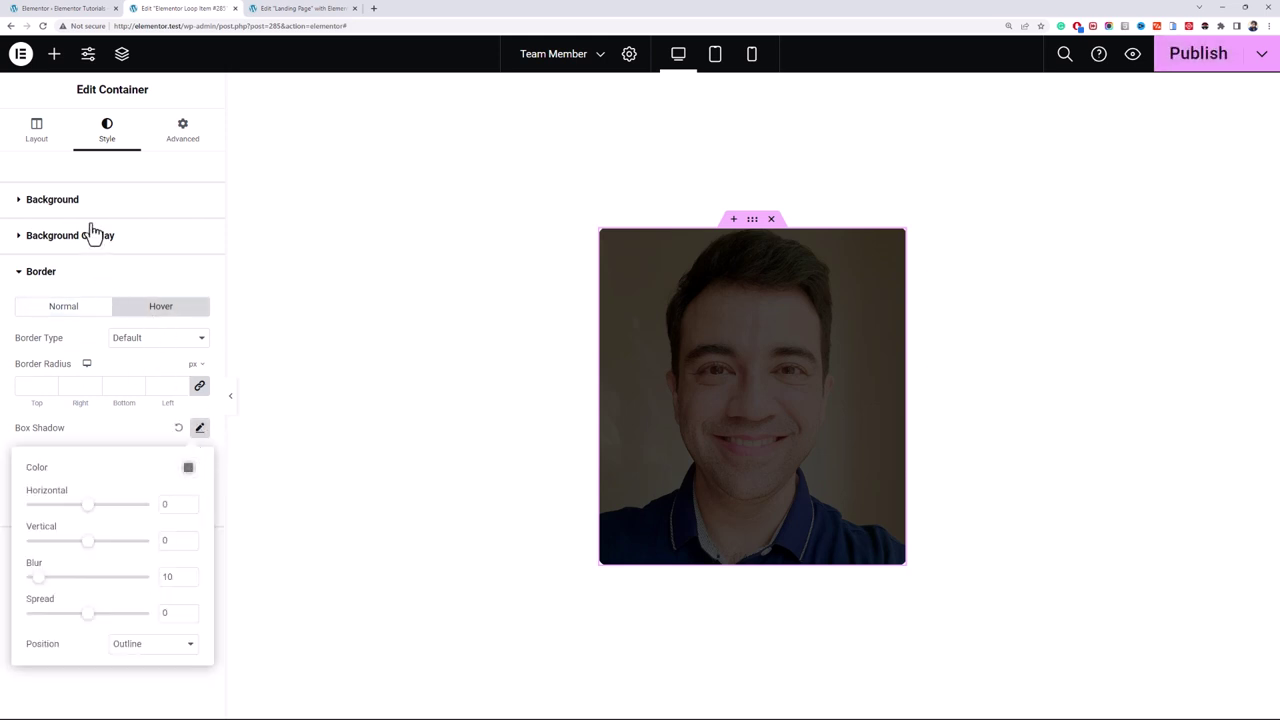
Step: Copy the Landing Page heading's pink color #F90581 and apply it to the card container's hover box shadow
click(260, 8)
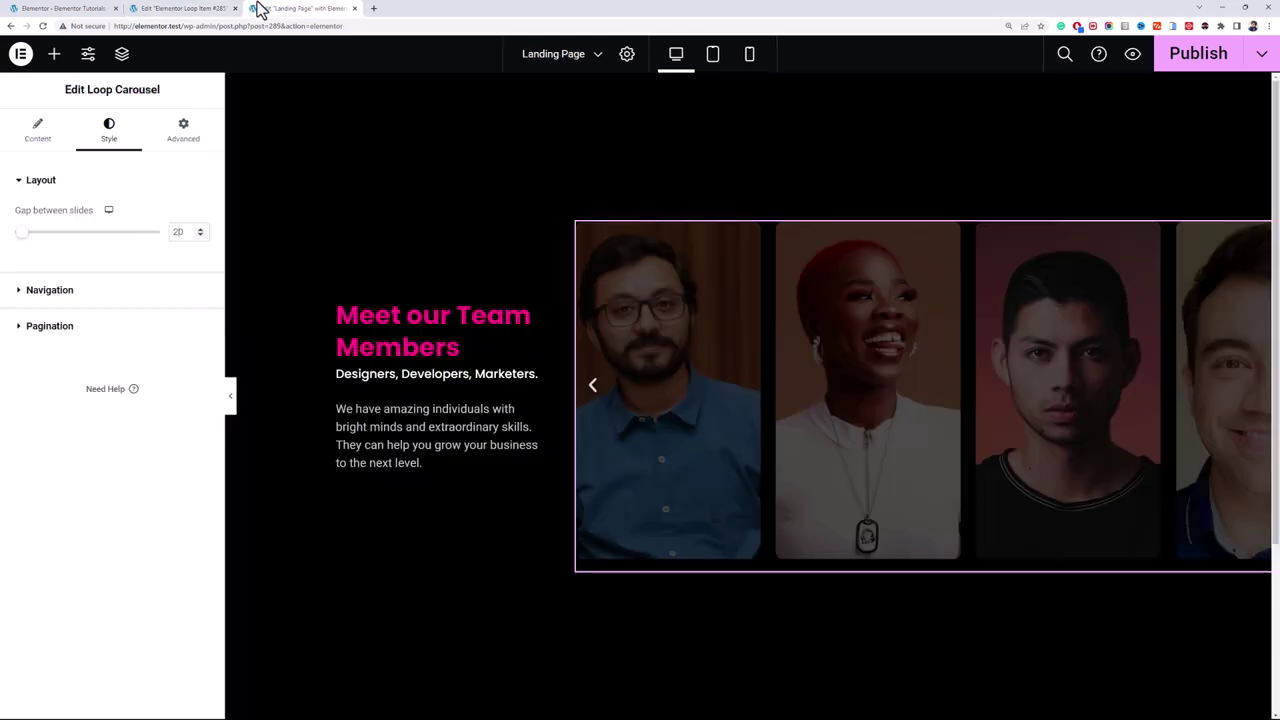
click(389, 318)
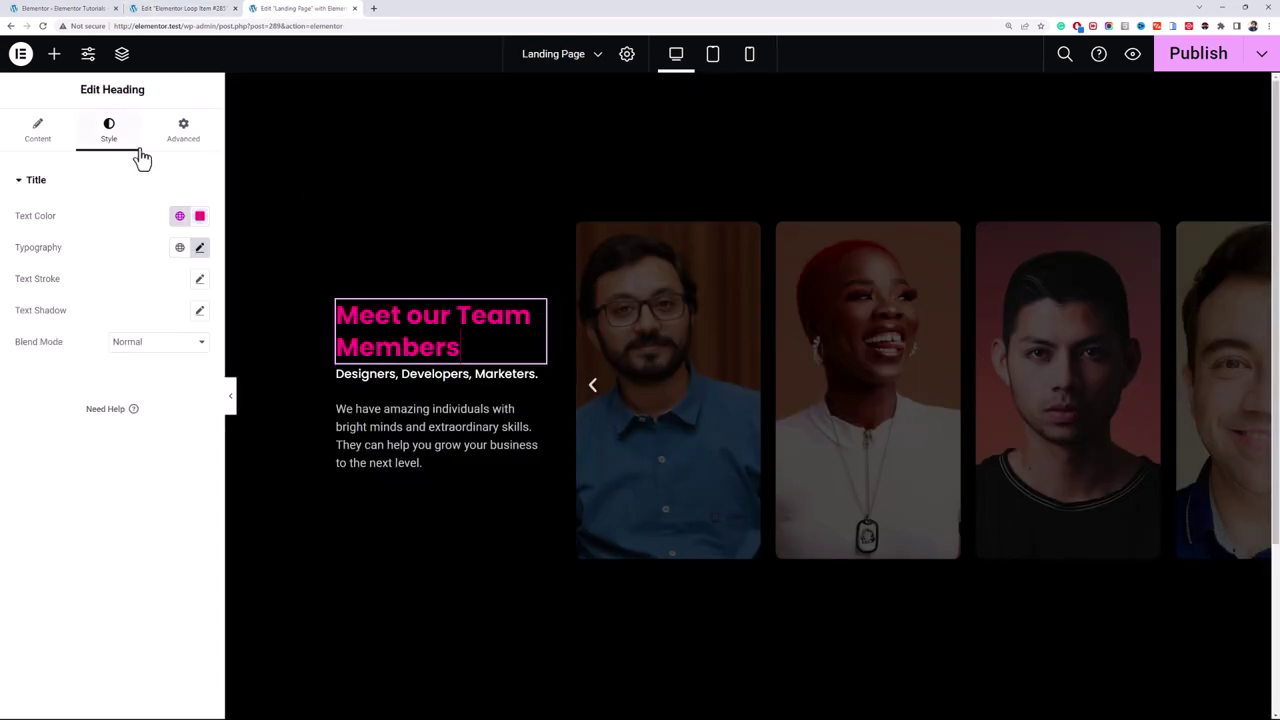
click(200, 216)
key(ctrl+c)
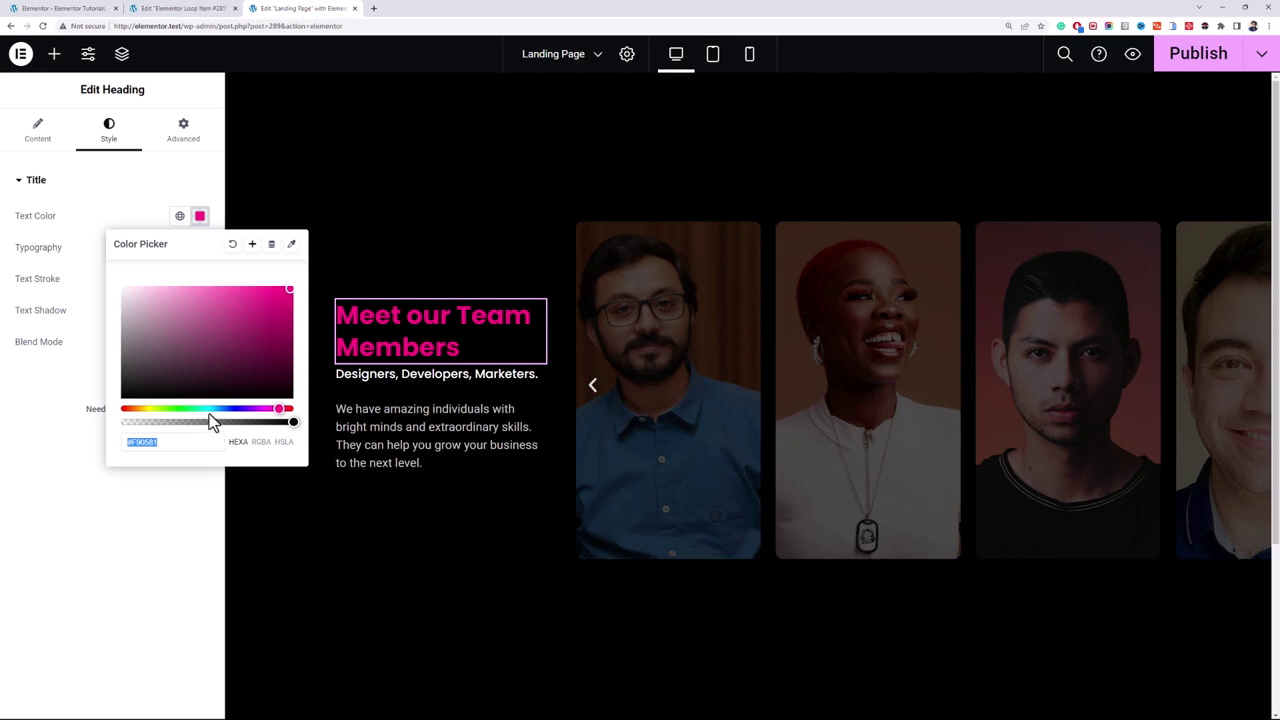
click(147, 9)
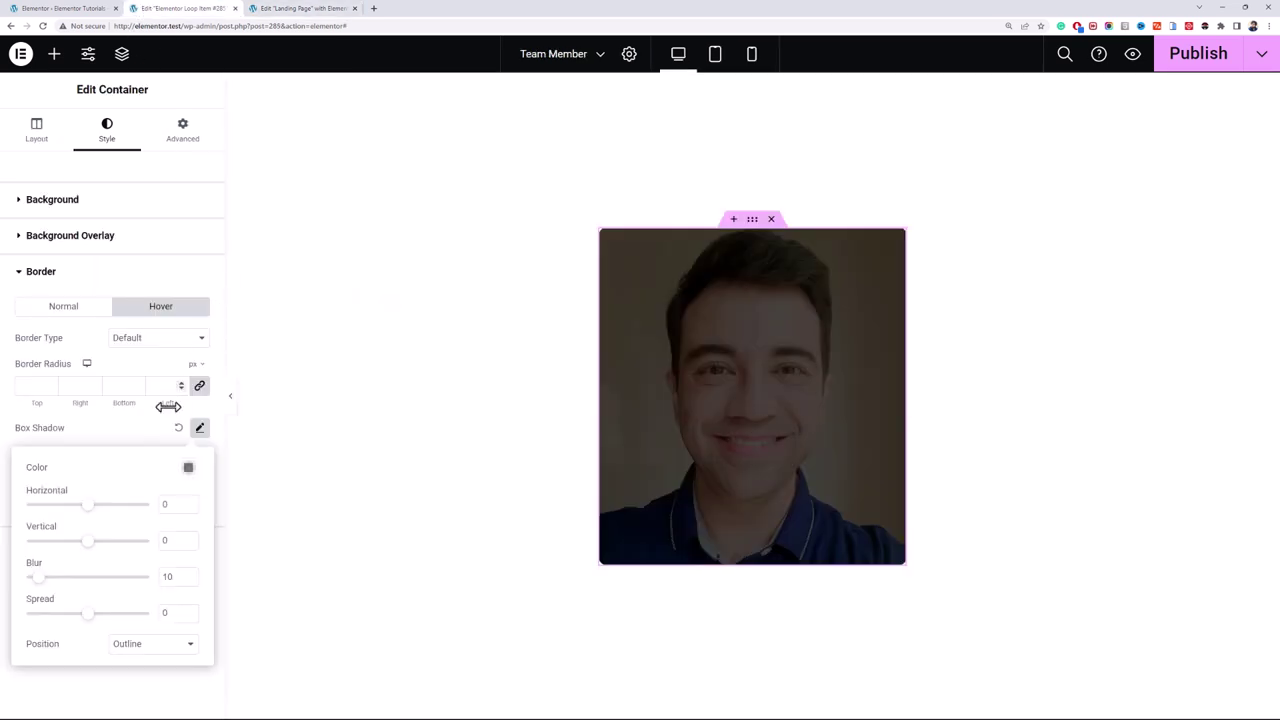
click(188, 470)
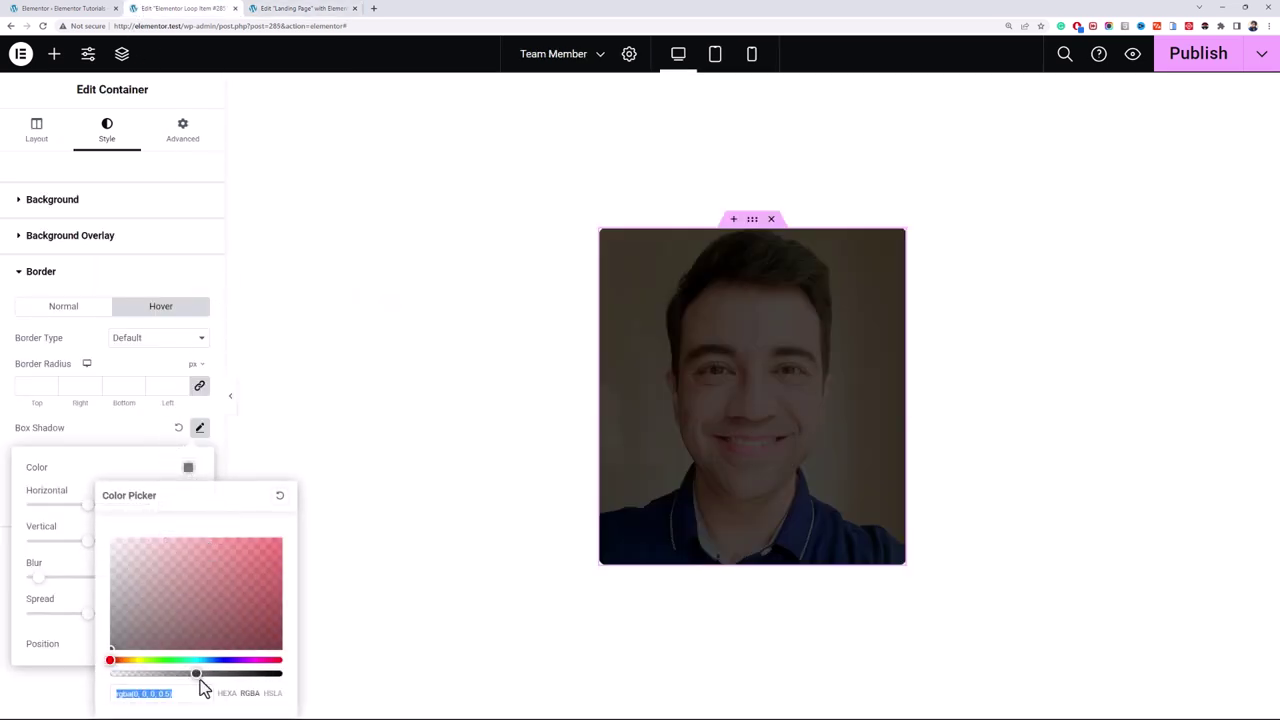
key(ctrl+v)
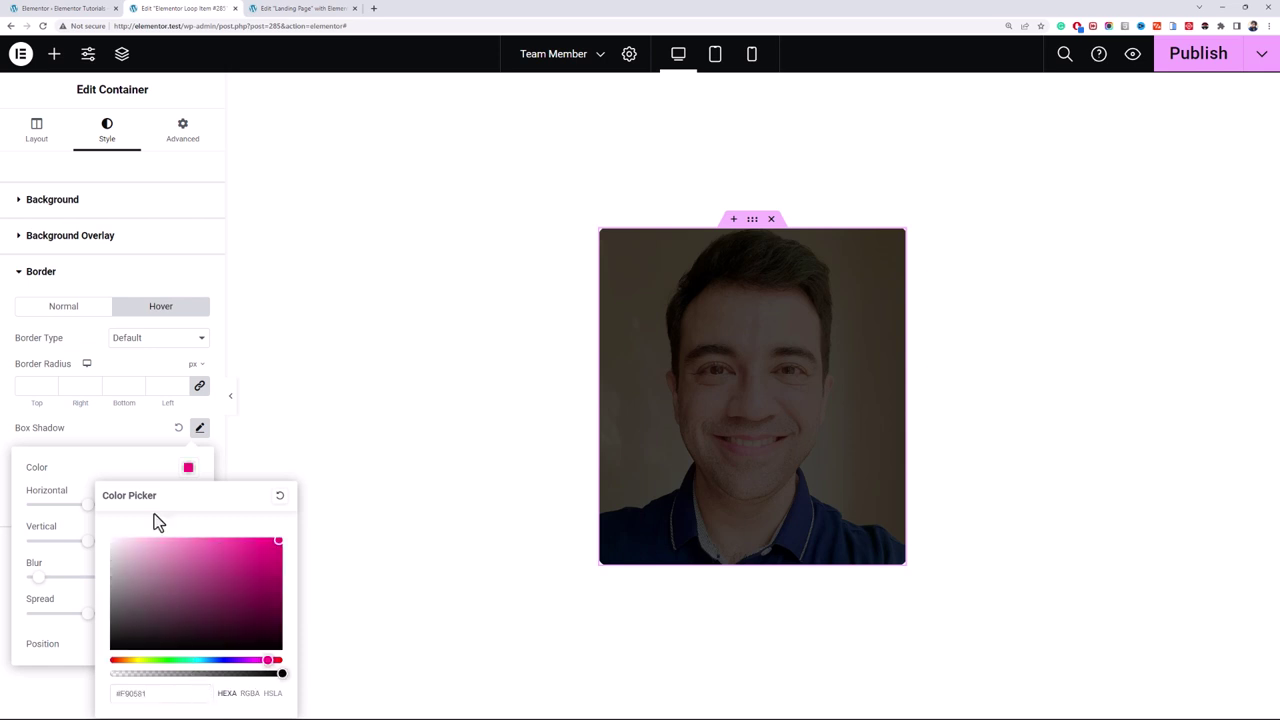
Step: Set the hover shadow's blur to 0 and its horizontal and vertical offsets to 10, and publish the Team Member template
click(147, 471)
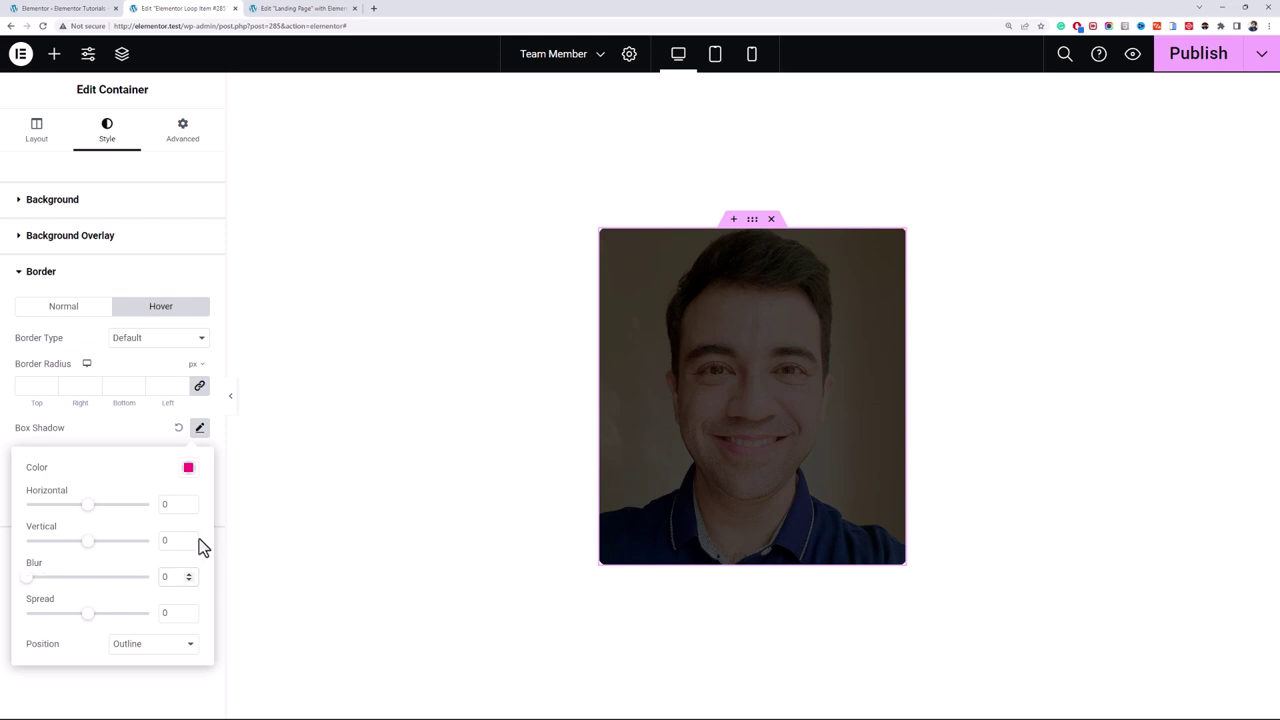
click(189, 502)
click(188, 537)
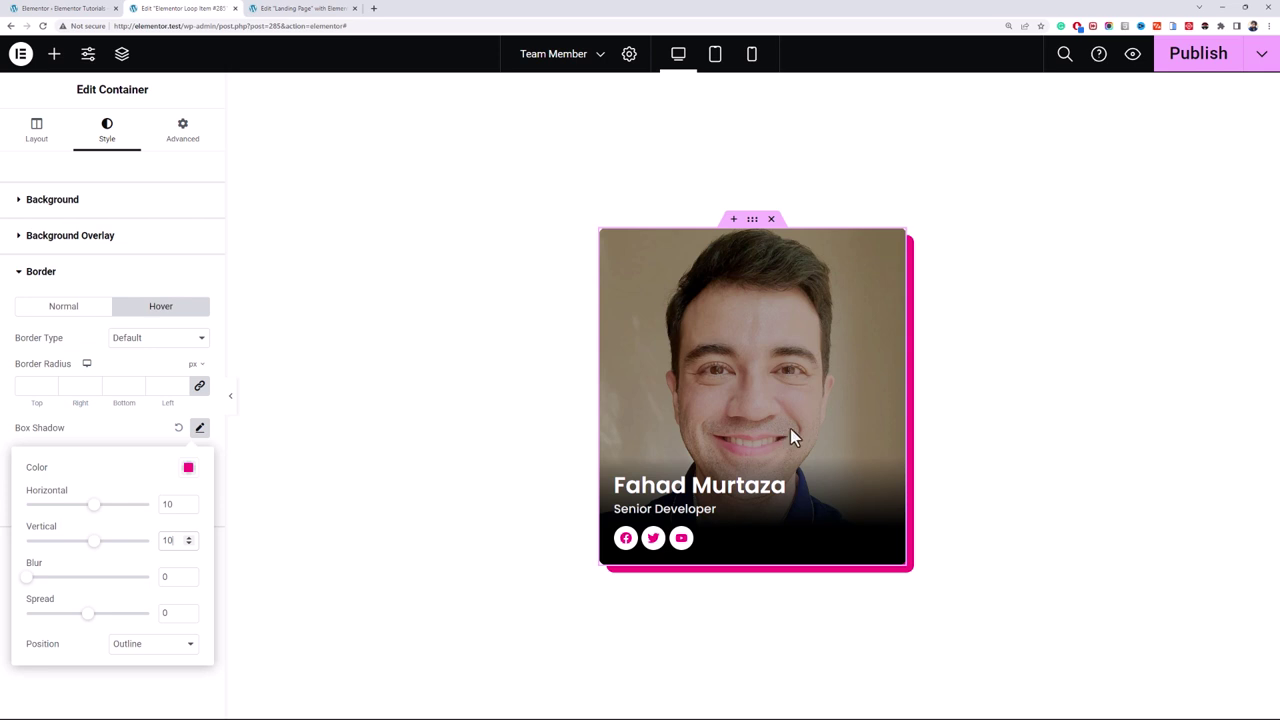
click(1198, 54)
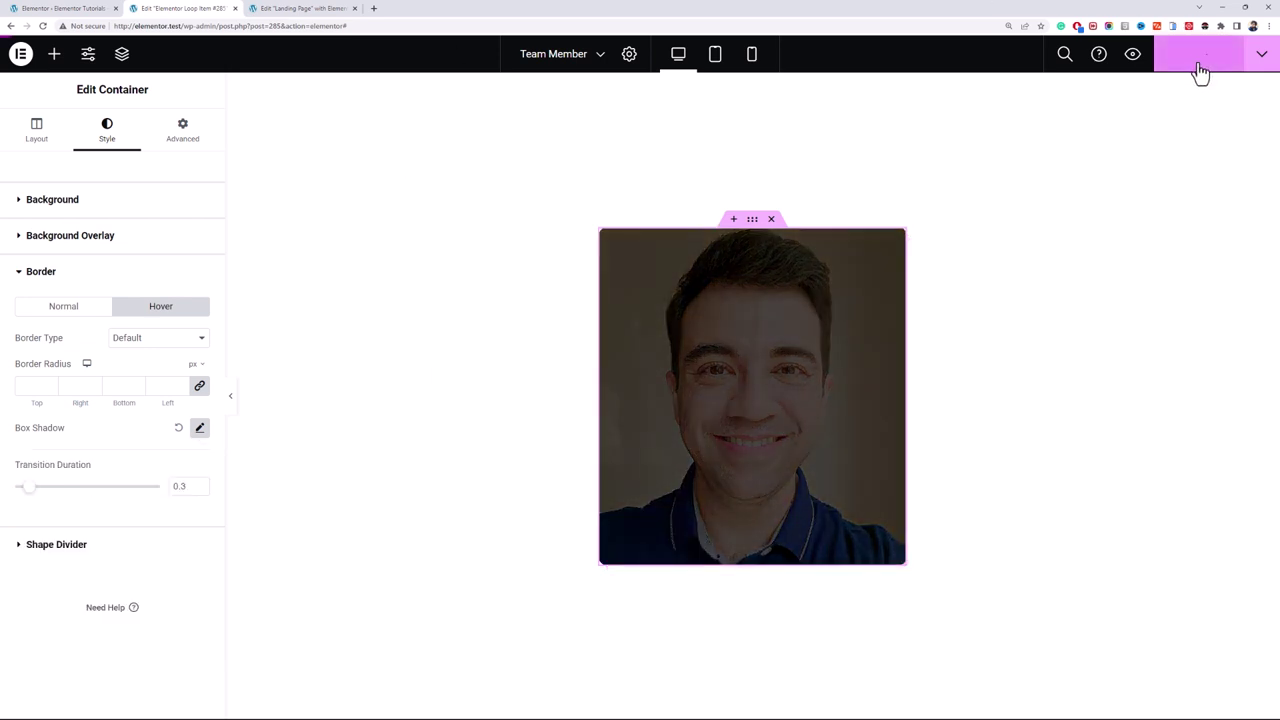
Step: Publish the Landing Page and reload its editor to load the updated template
click(287, 9)
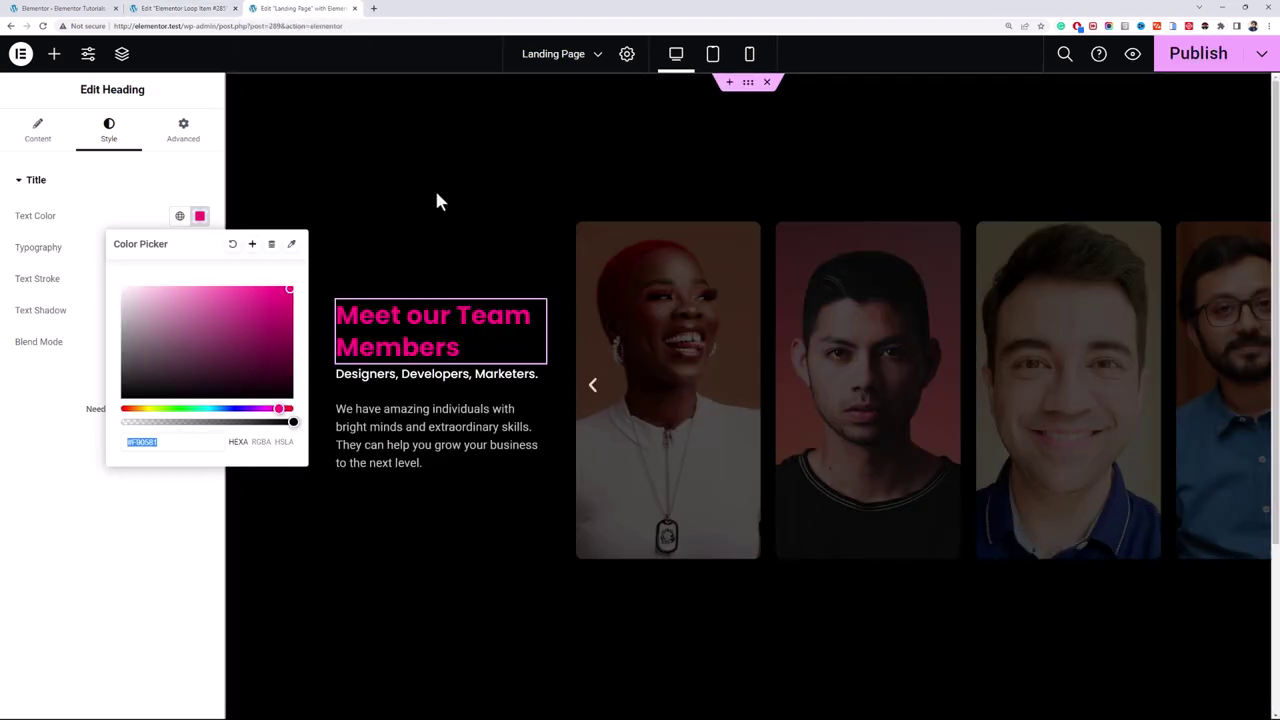
click(1170, 66)
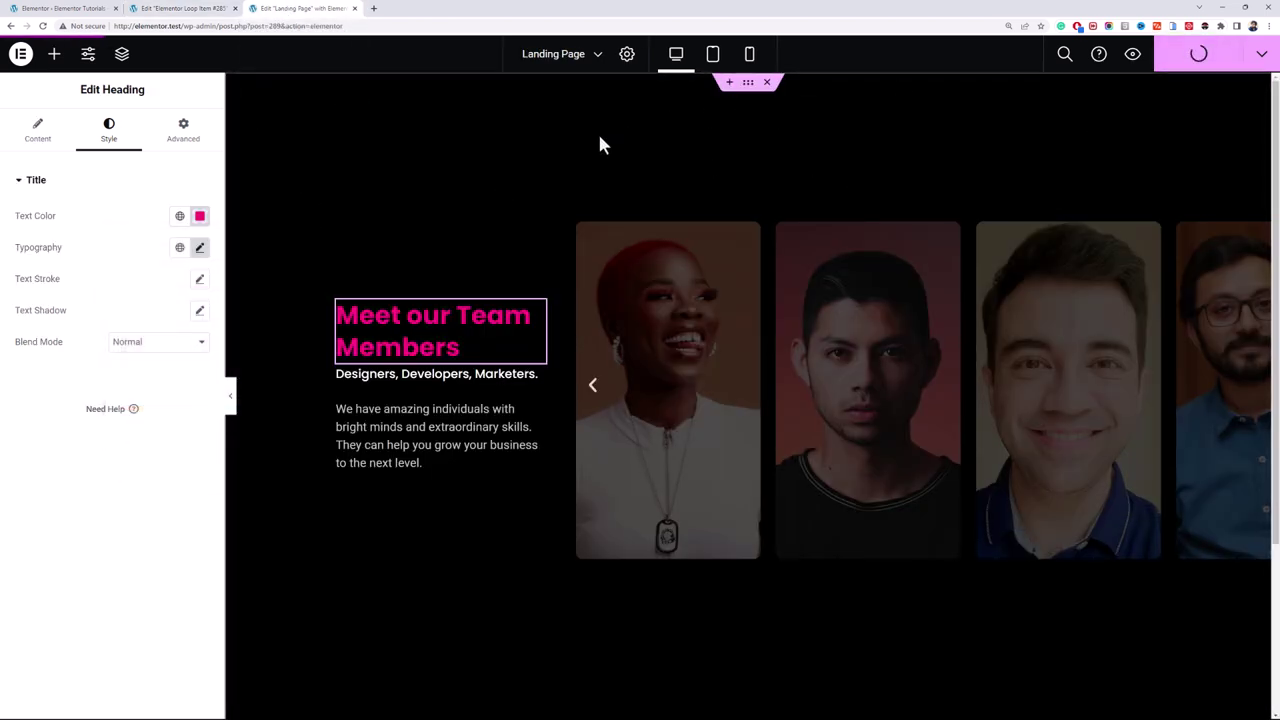
click(44, 27)
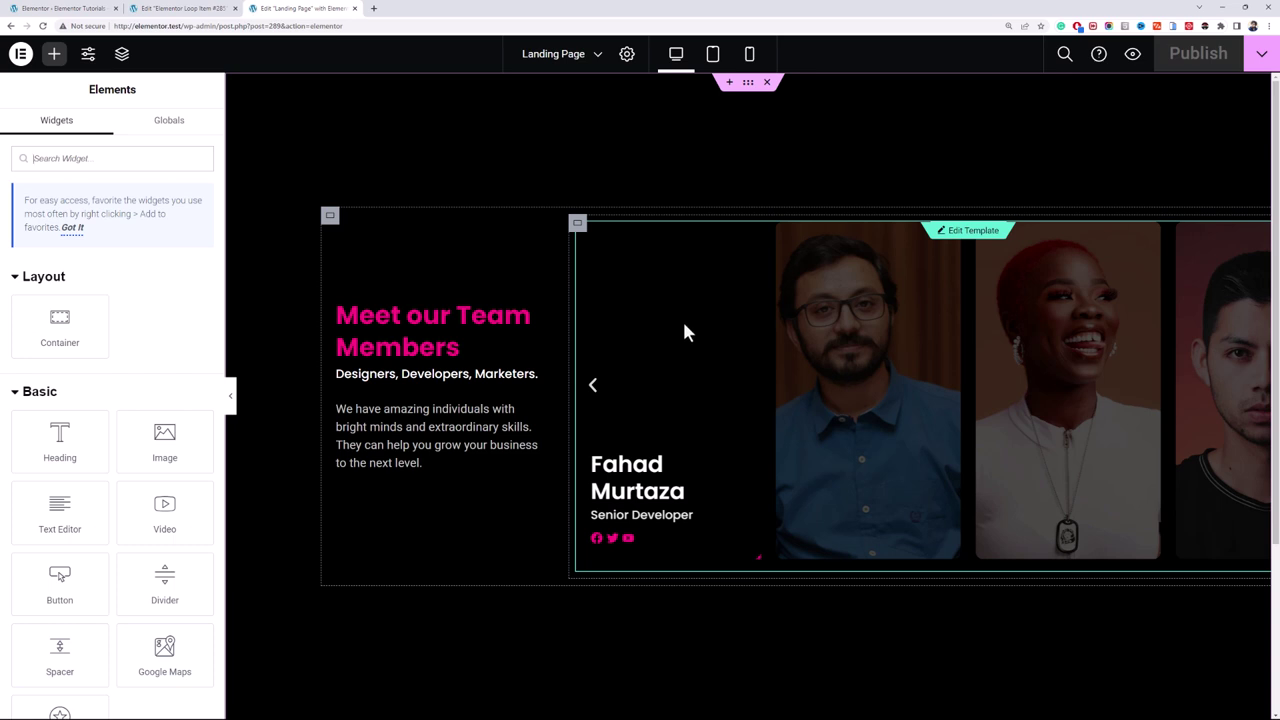
key(F5)
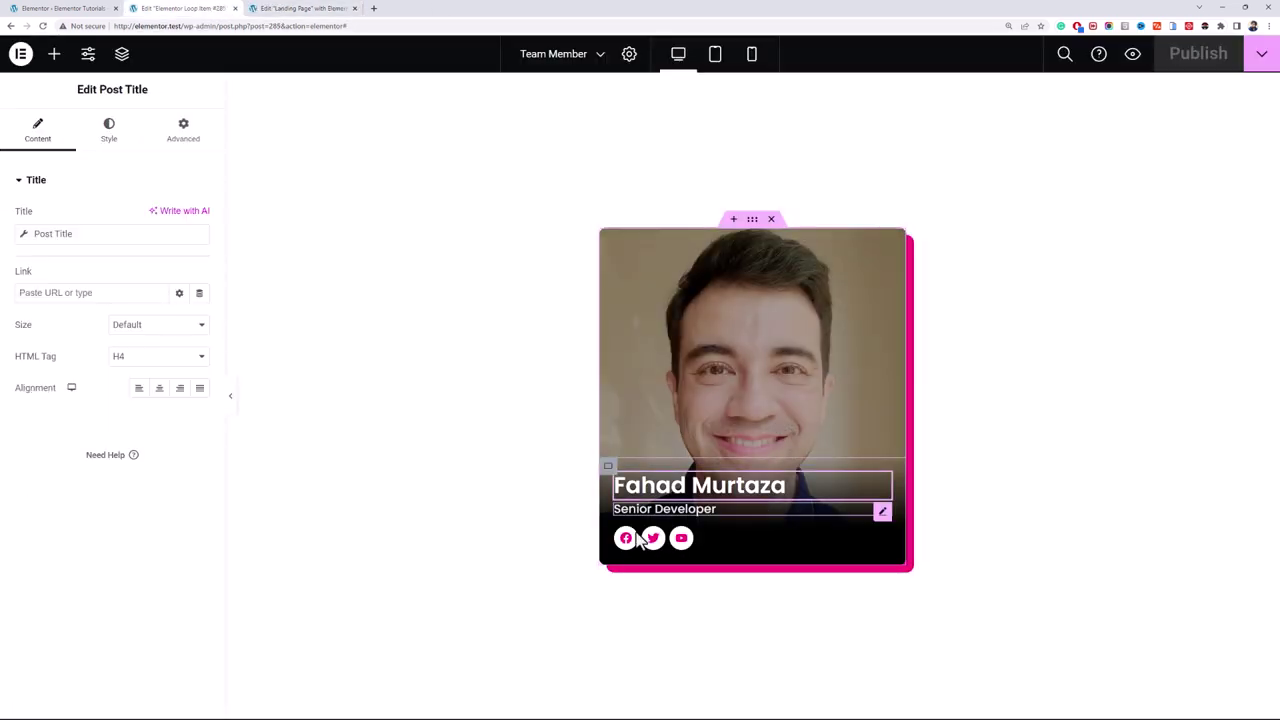
Step: Reduce the font size of the Post Title in the Team Member template and publish the template
click(109, 148)
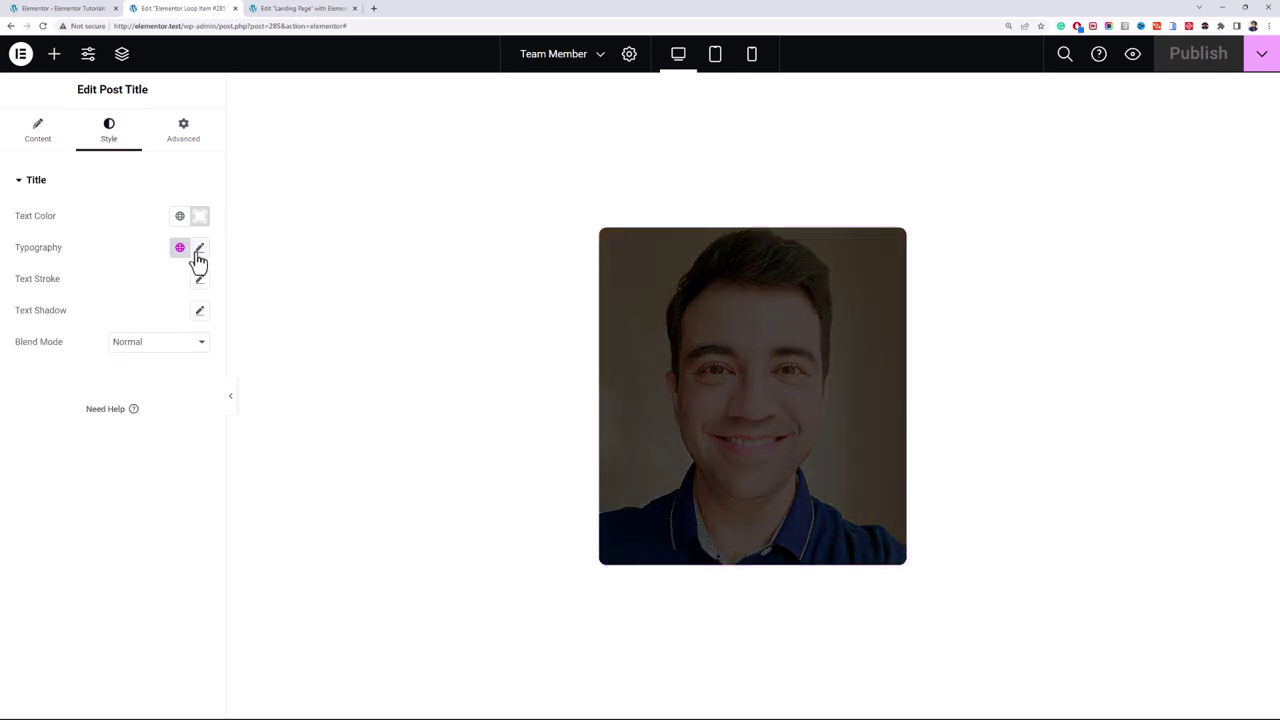
click(199, 250)
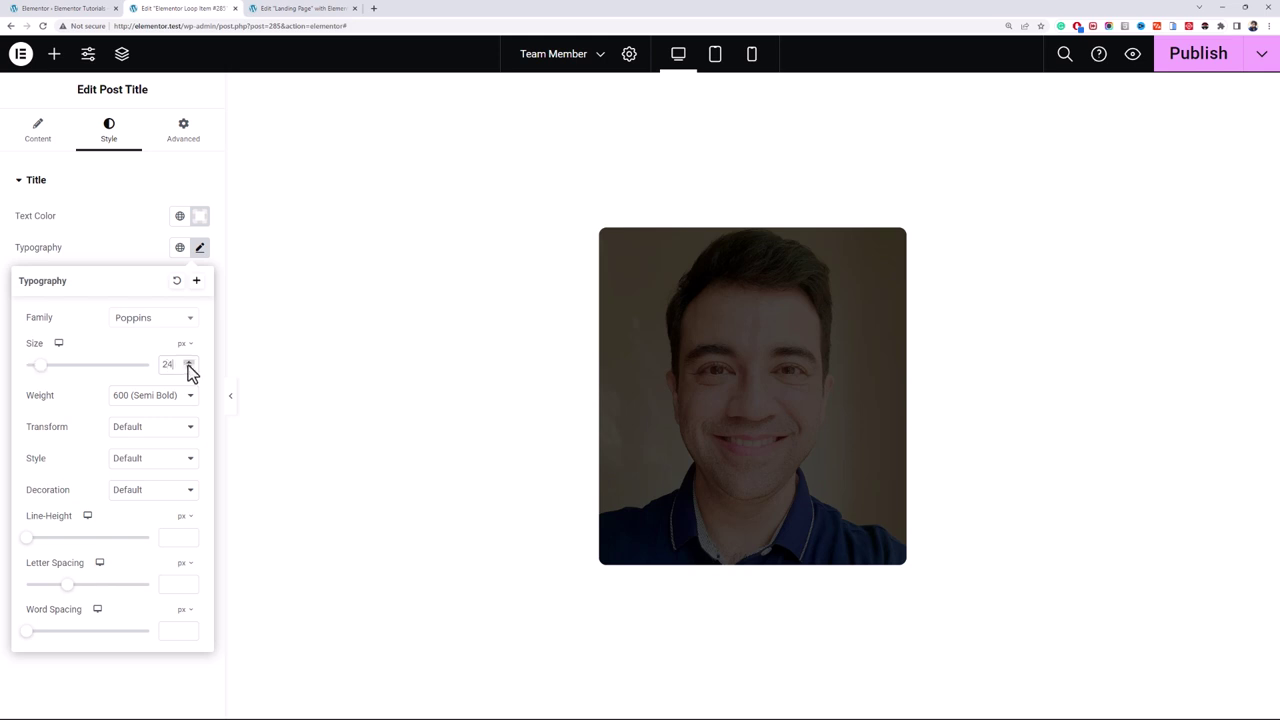
click(1205, 56)
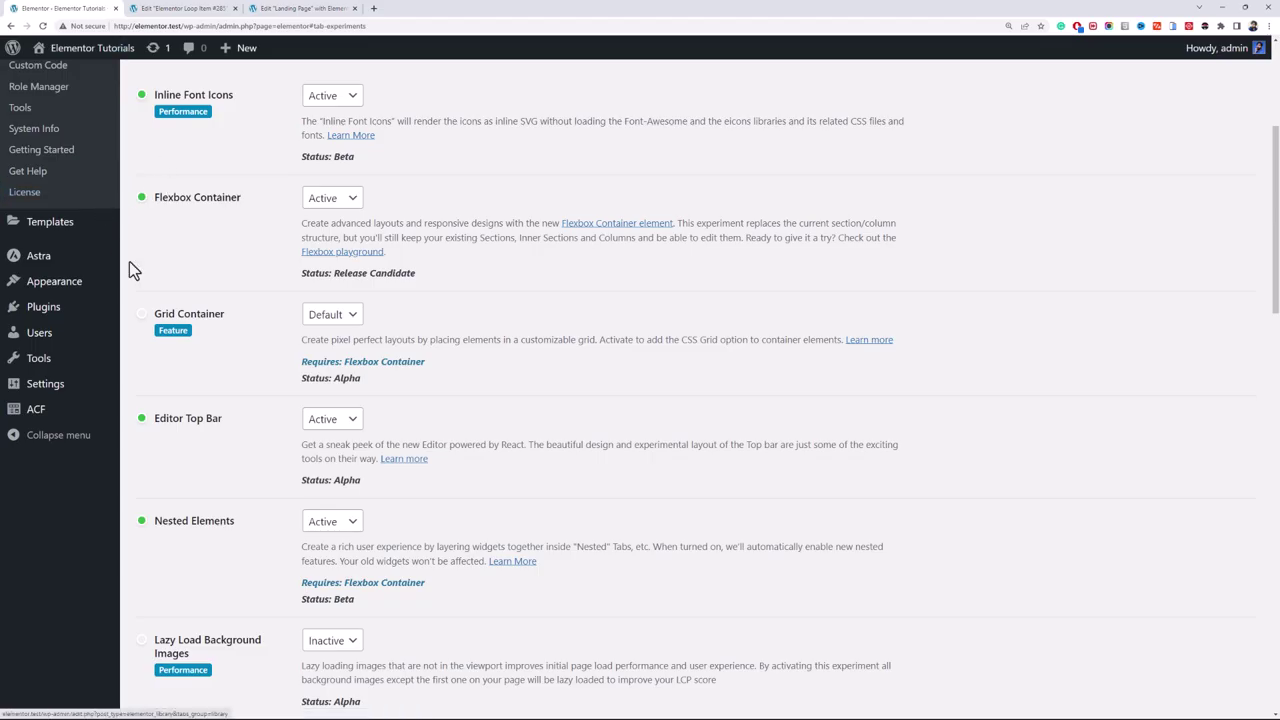
Step: View the live Landing Page from the WordPress Pages list and step backward through its team member carousel
scroll(129, 263, up, 5)
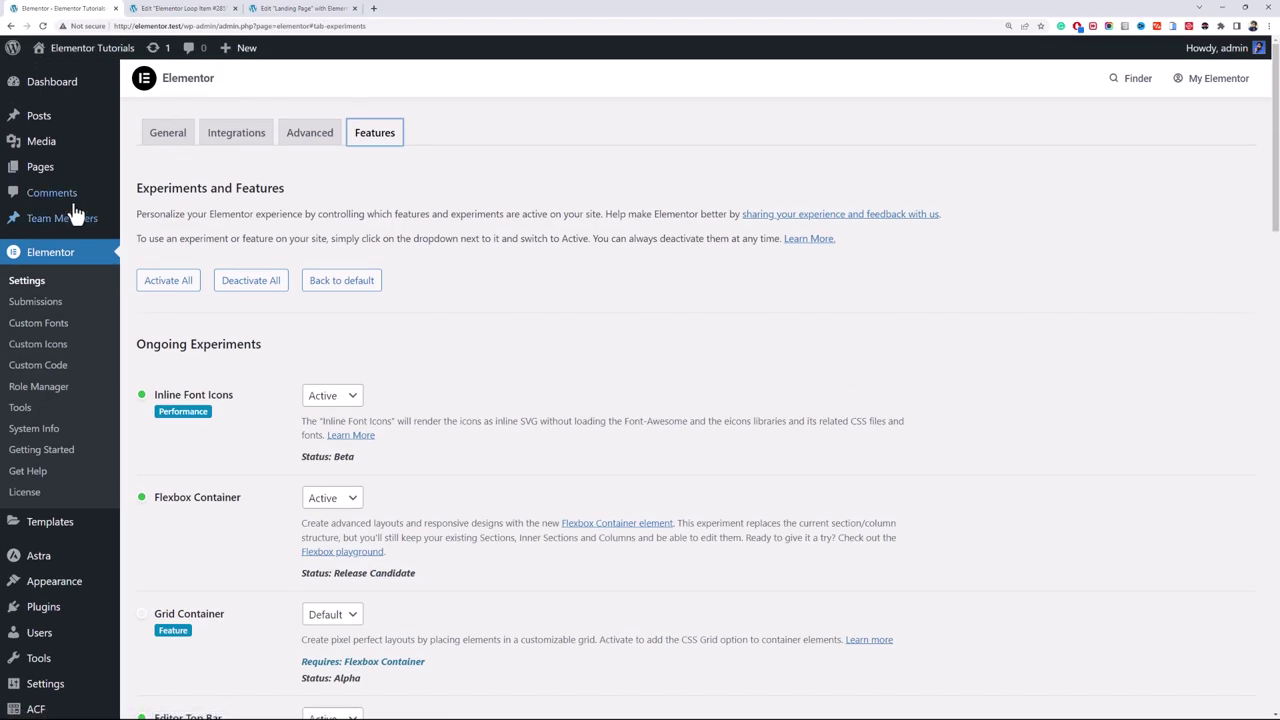
click(73, 183)
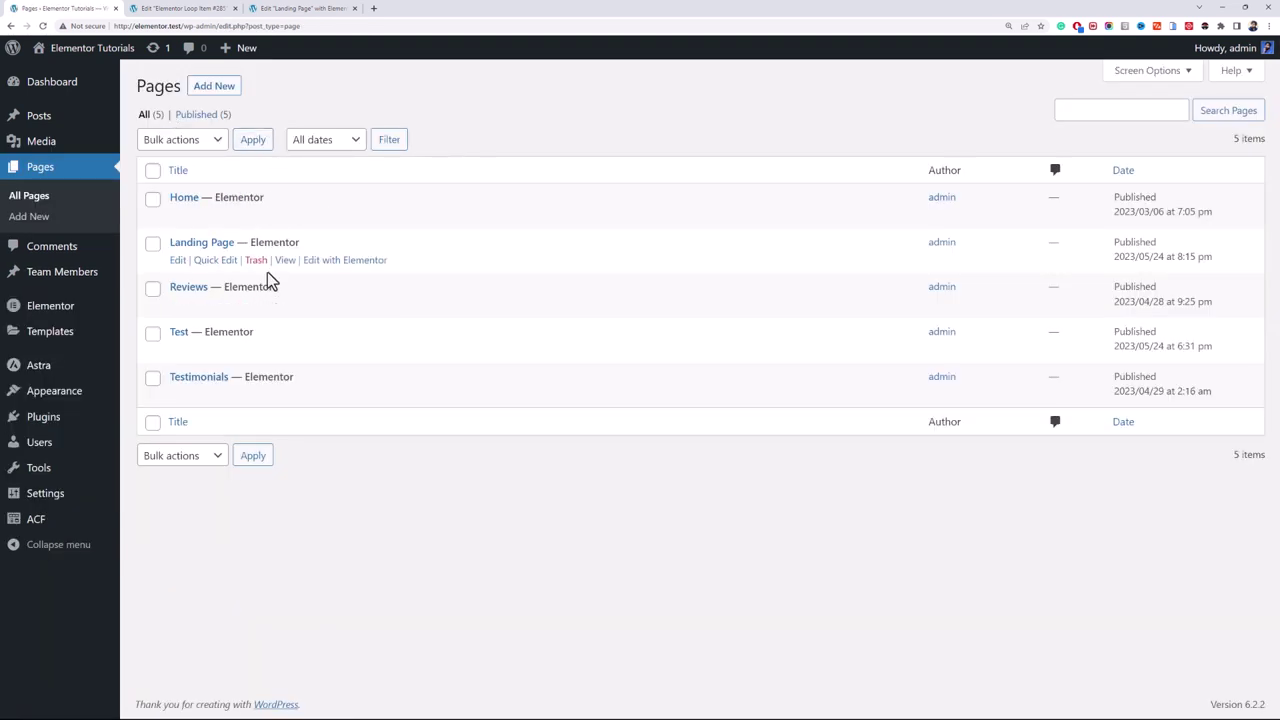
middle_click(285, 261)
click(406, 8)
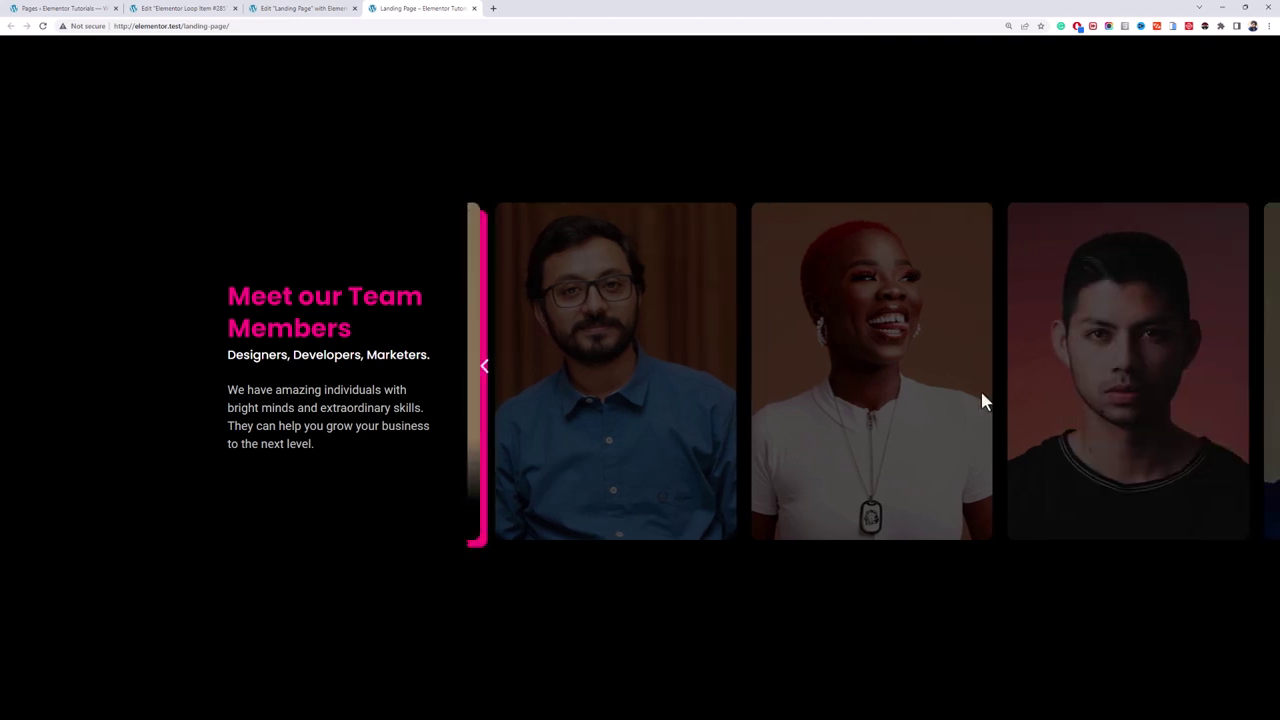
click(285, 8)
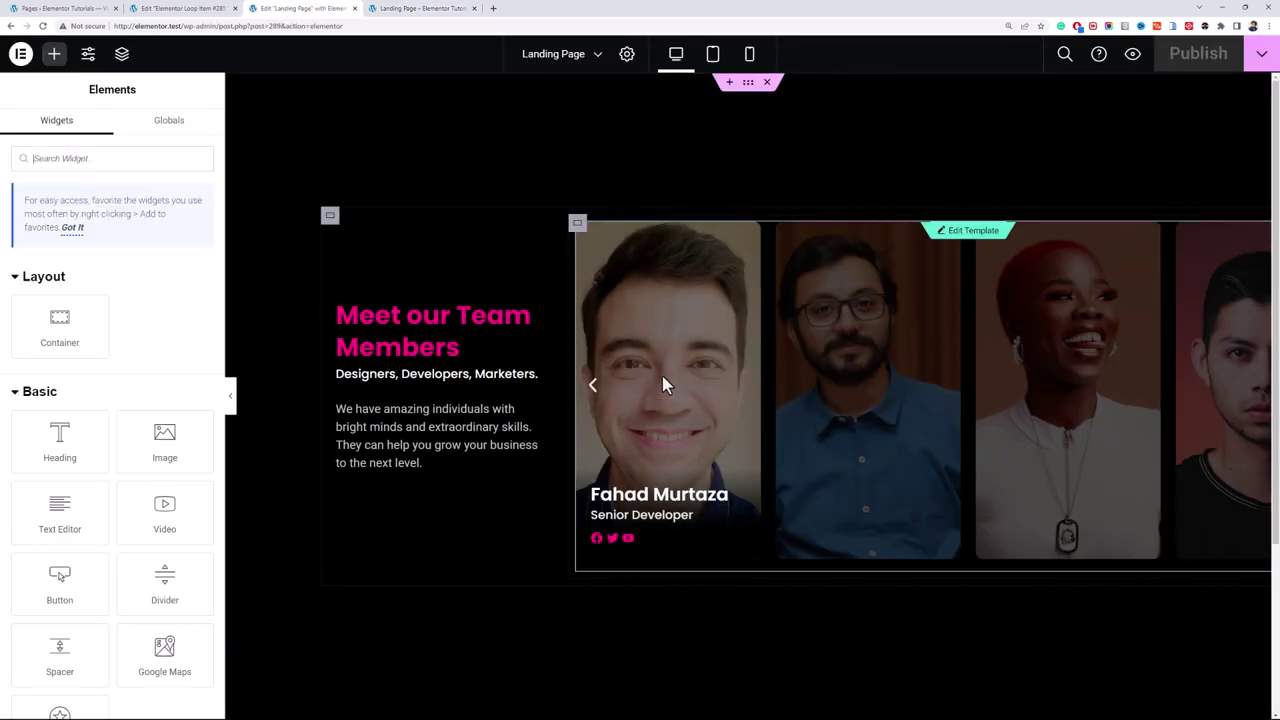
click(438, 5)
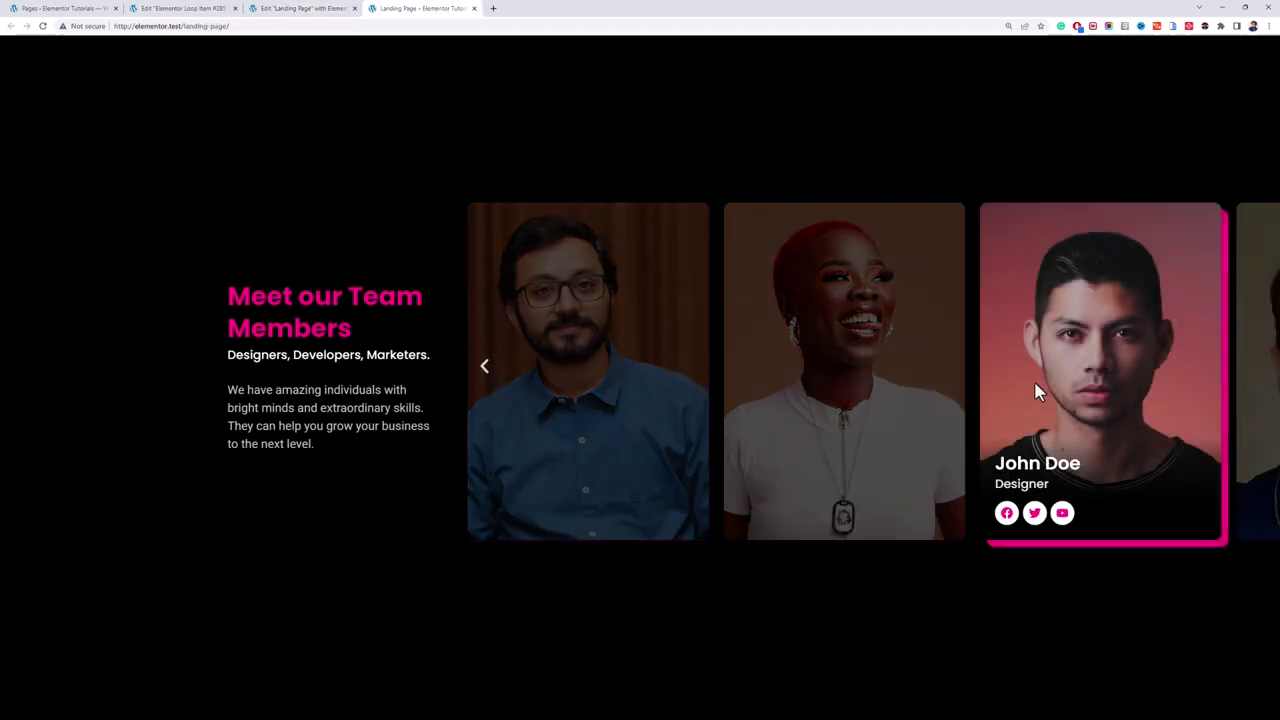
click(484, 366)
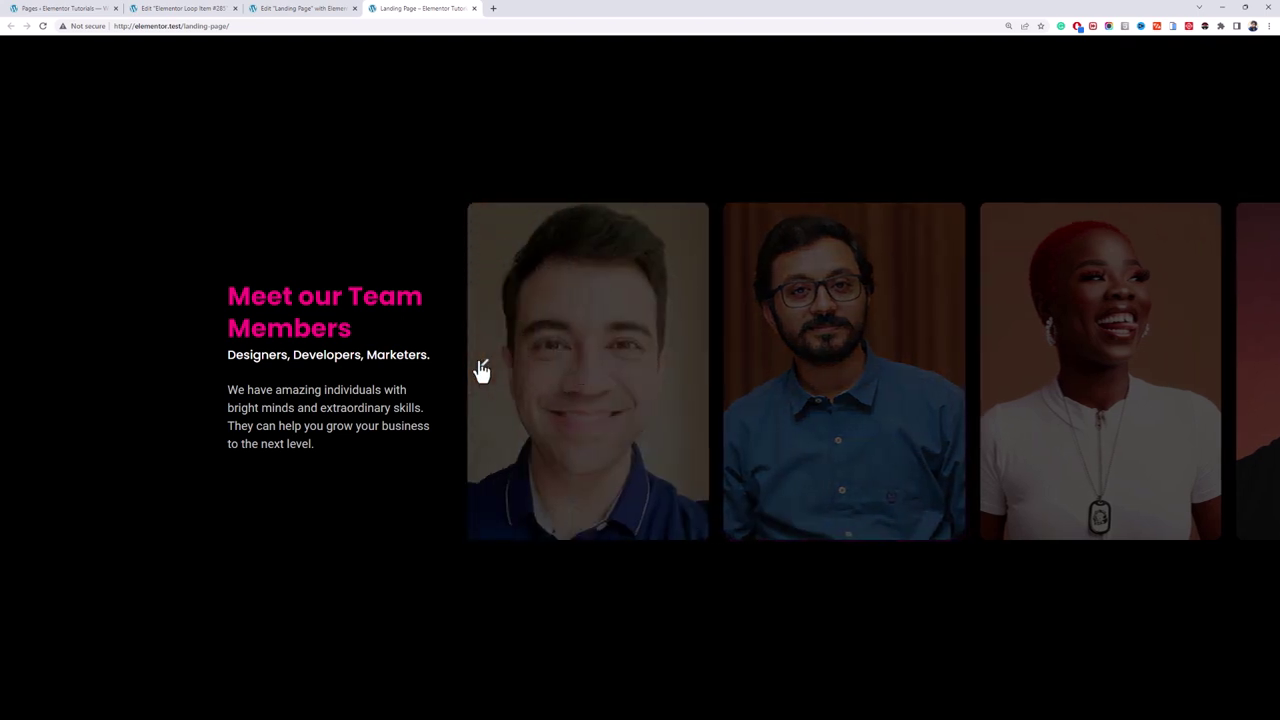
click(483, 366)
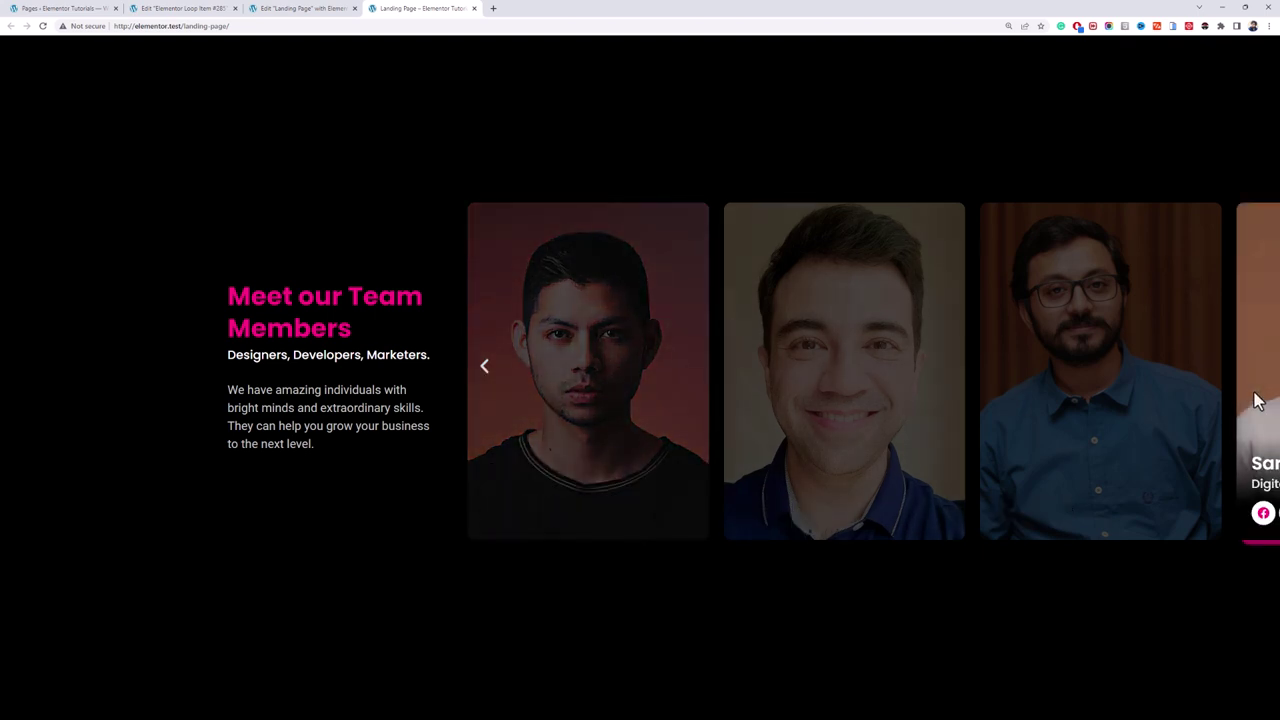
Step: In the Landing Page editor, set the Loop Carousel's previous navigation icon to the long left arrow
click(297, 8)
click(762, 305)
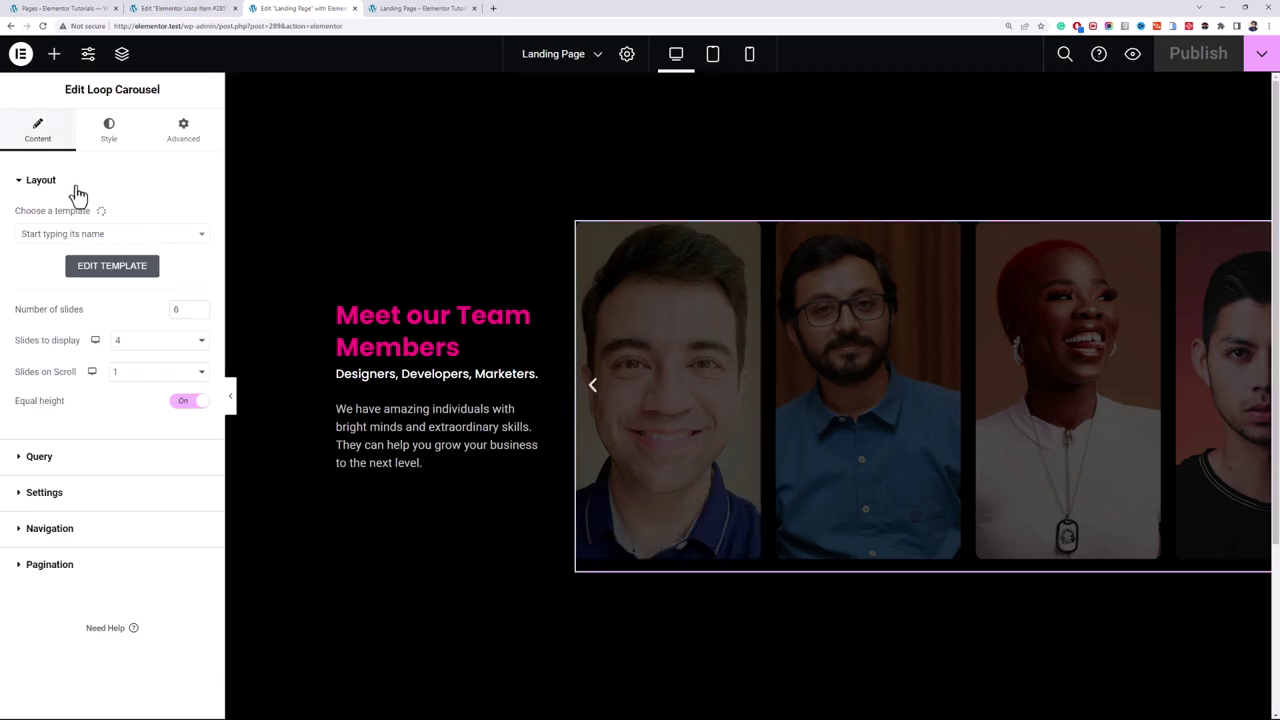
click(50, 528)
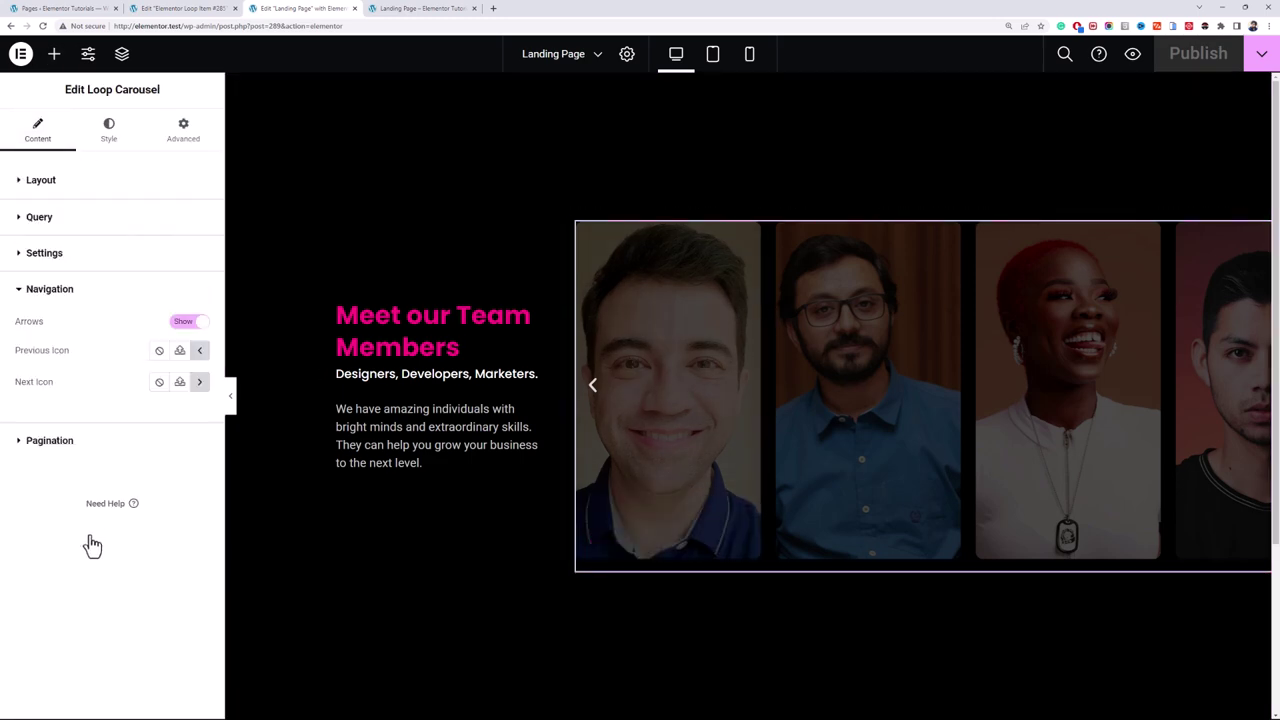
click(198, 358)
click(838, 338)
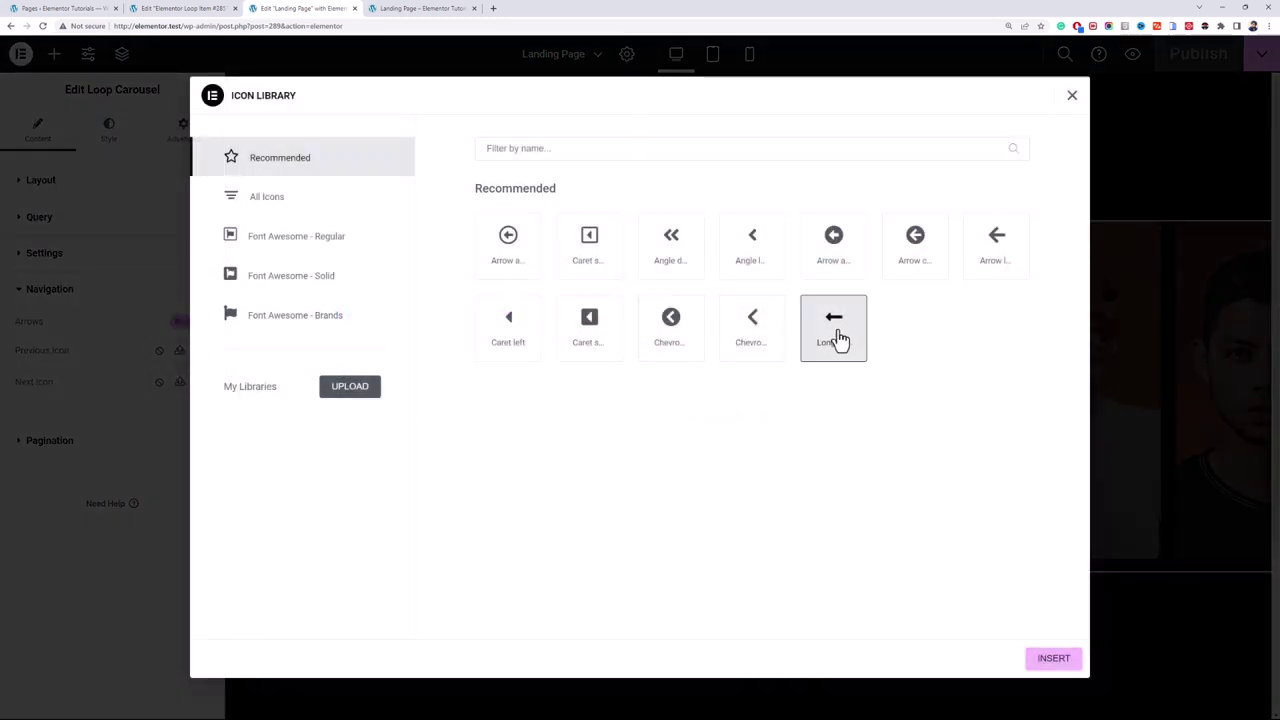
click(1040, 658)
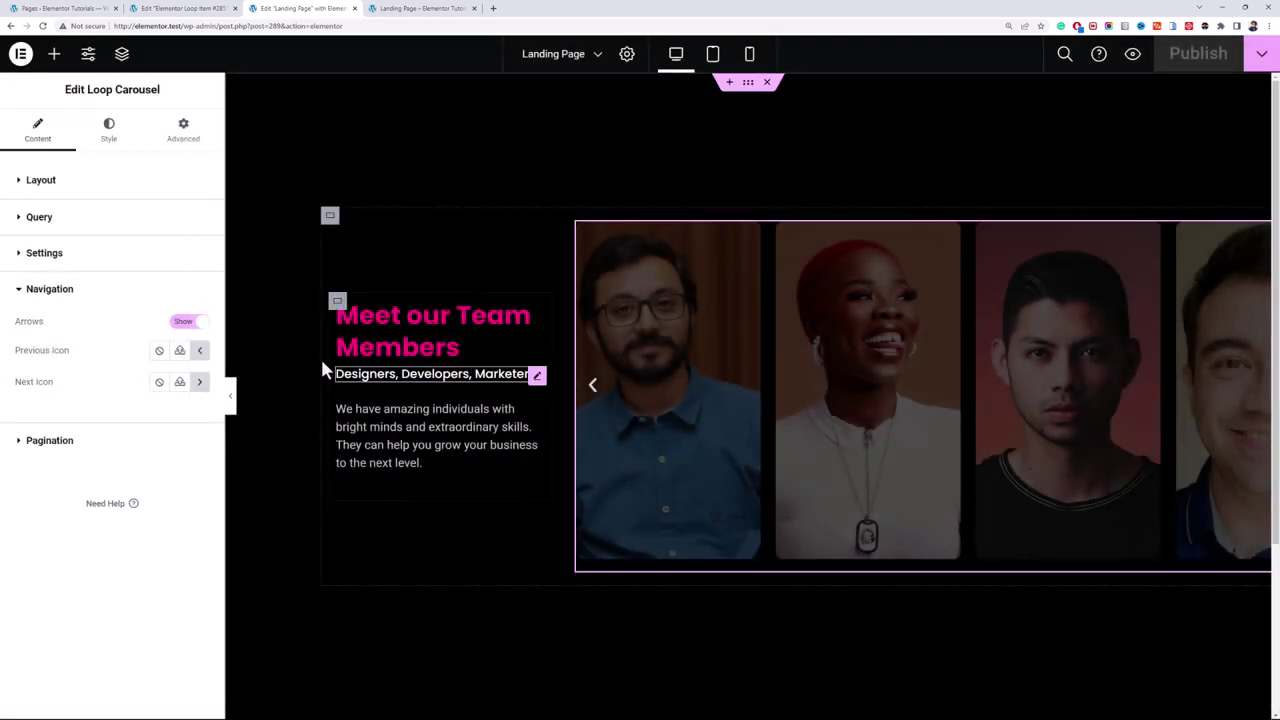
click(180, 350)
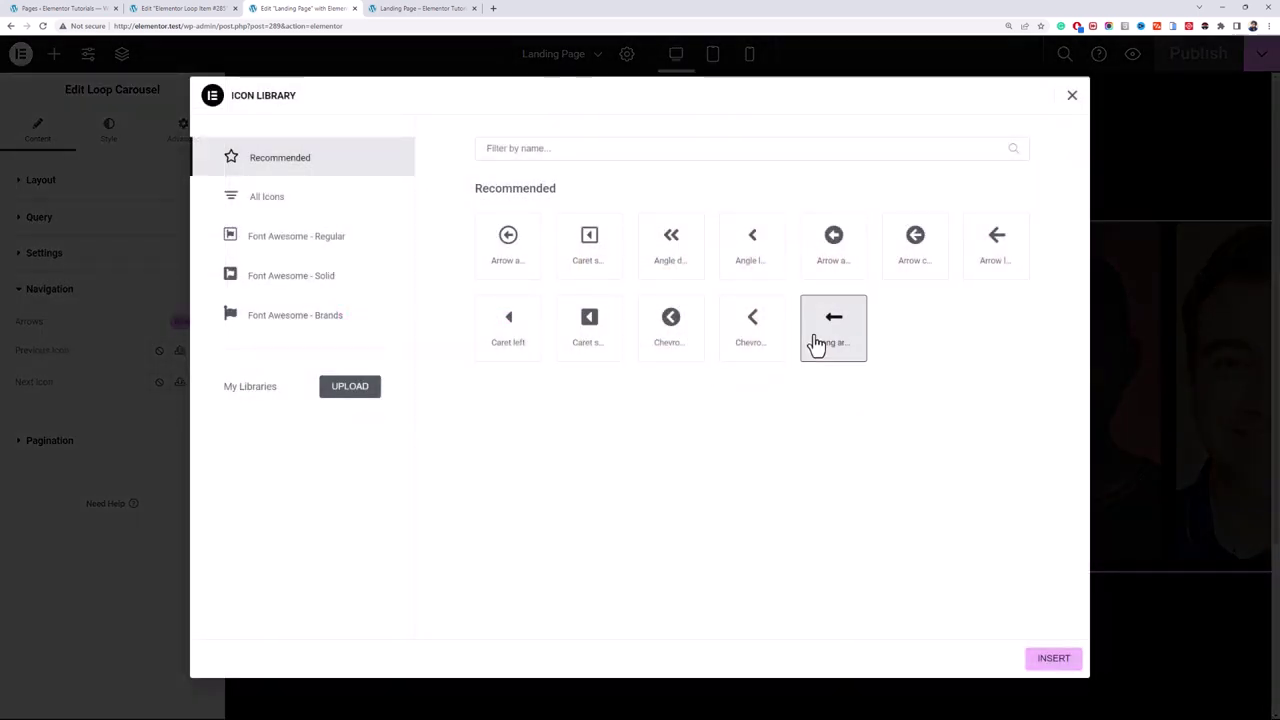
click(1048, 662)
Step: Set the carousel's next navigation icon to the long right arrow
click(200, 381)
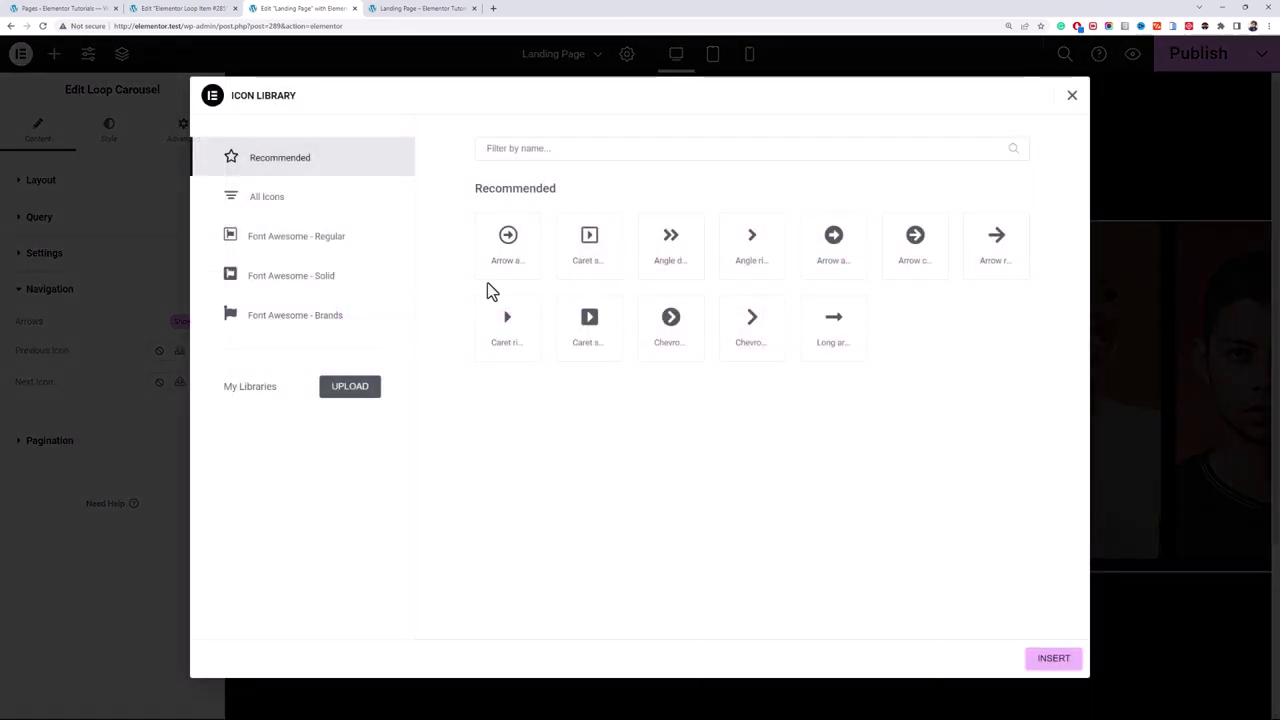
click(826, 330)
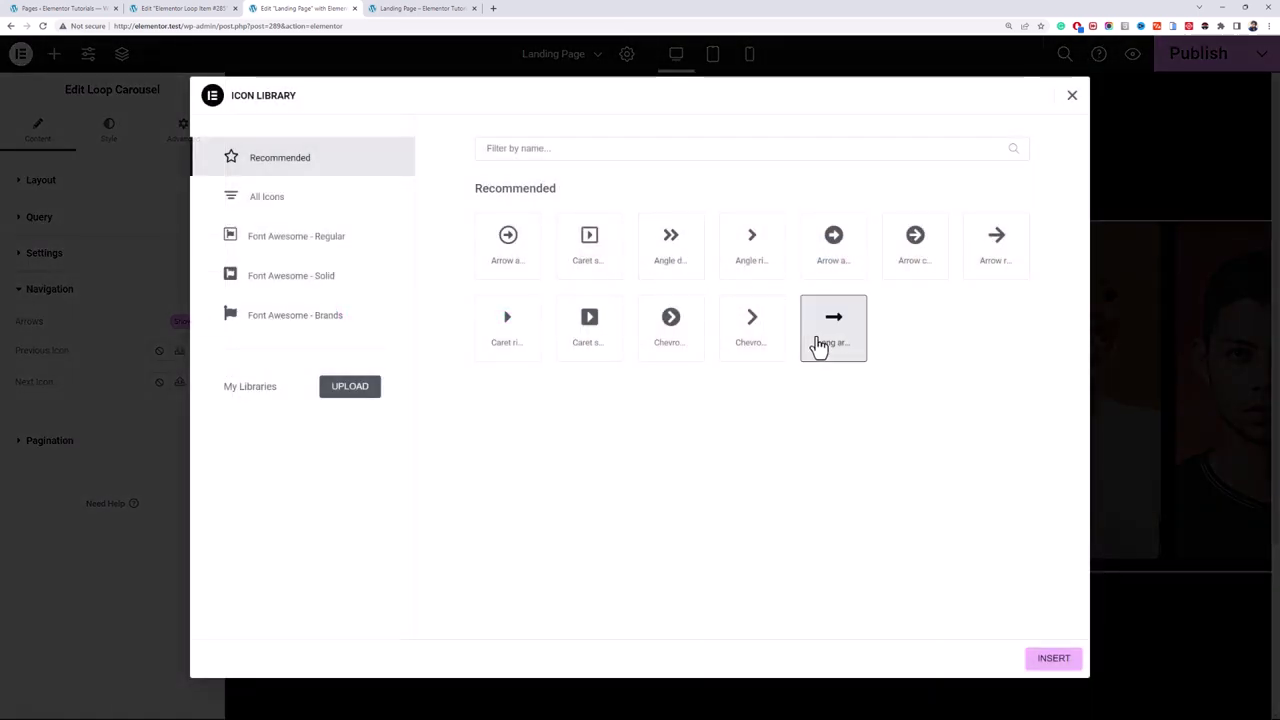
click(1050, 664)
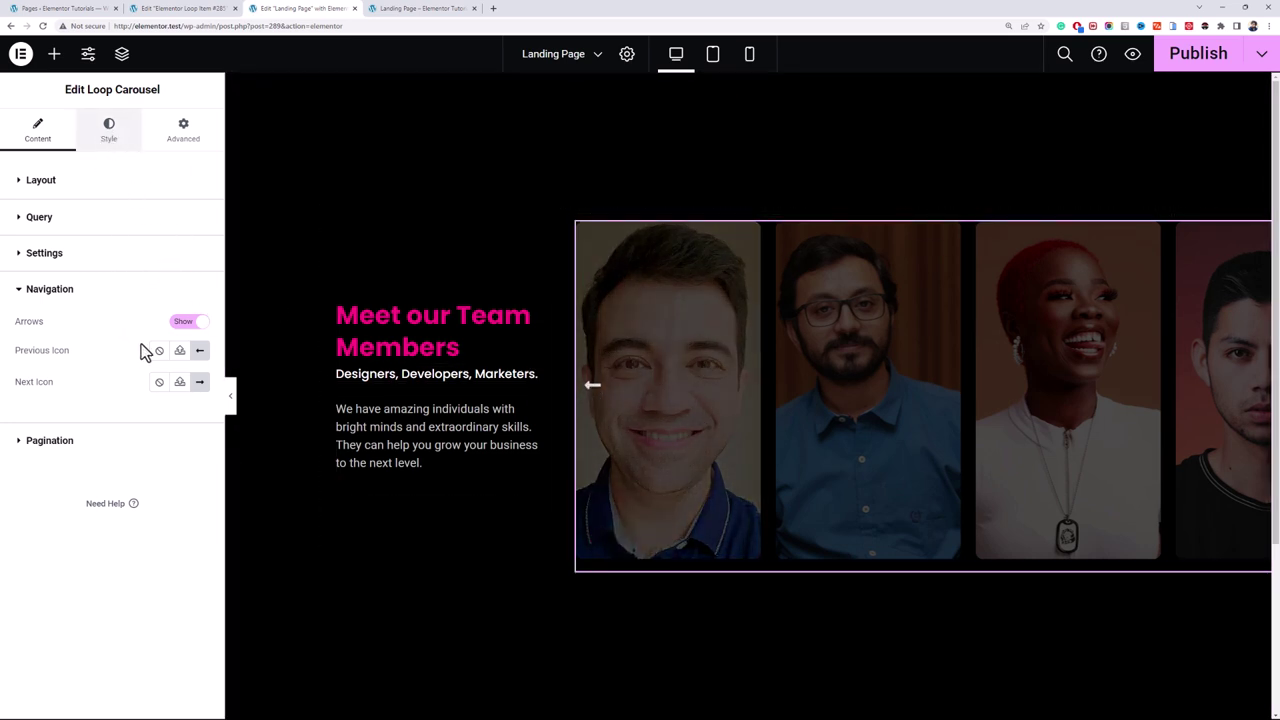
Step: Set the navigation arrows' hover color to the global color Custom 1 and their icon size to 34 px
click(122, 143)
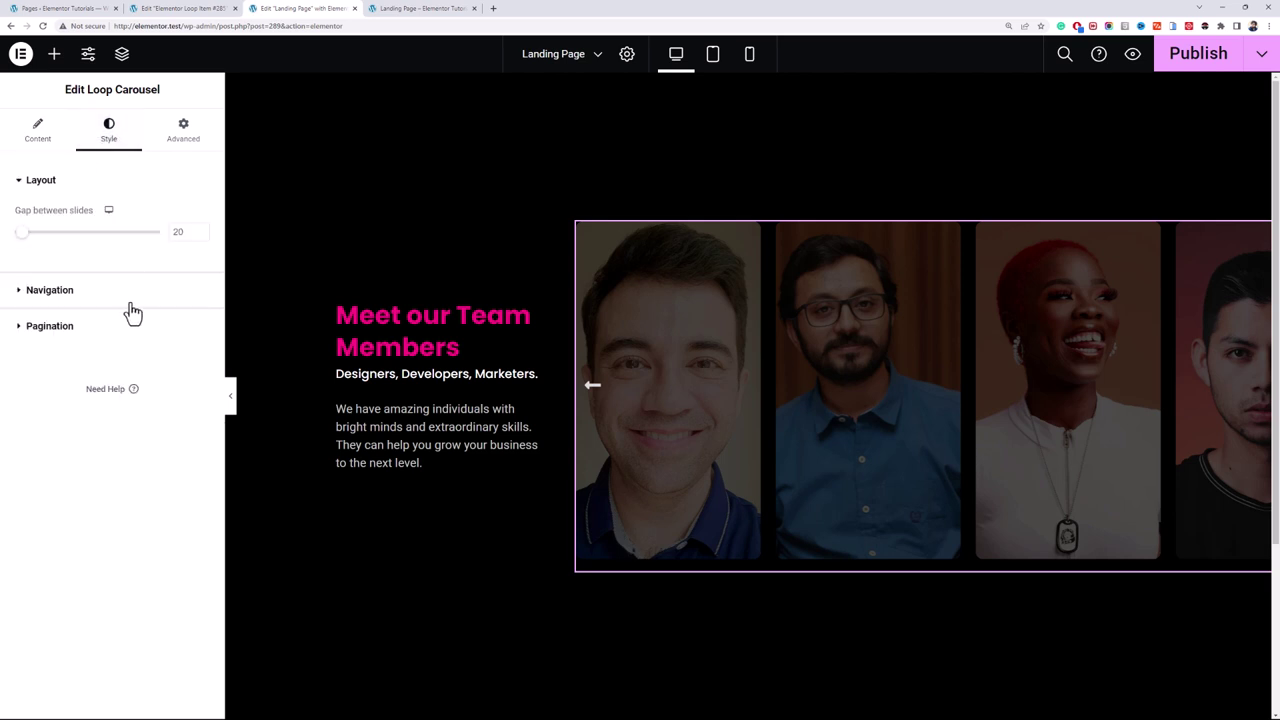
click(120, 298)
click(162, 319)
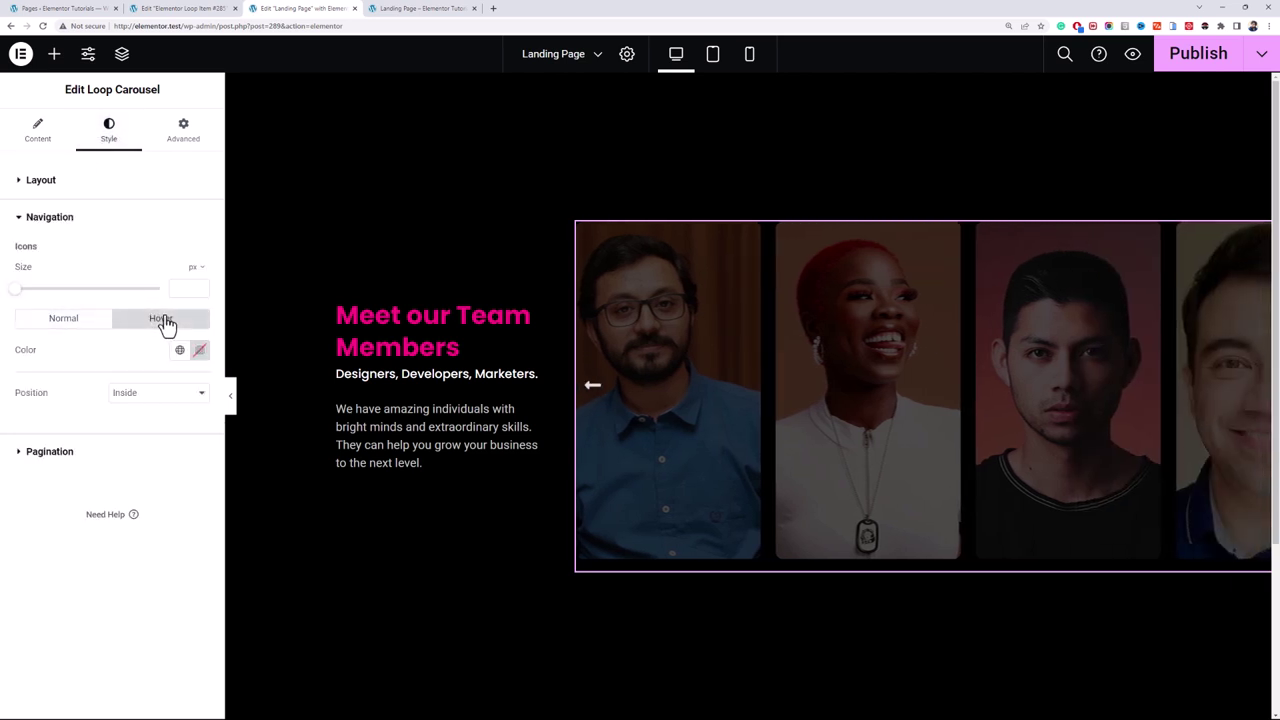
click(200, 352)
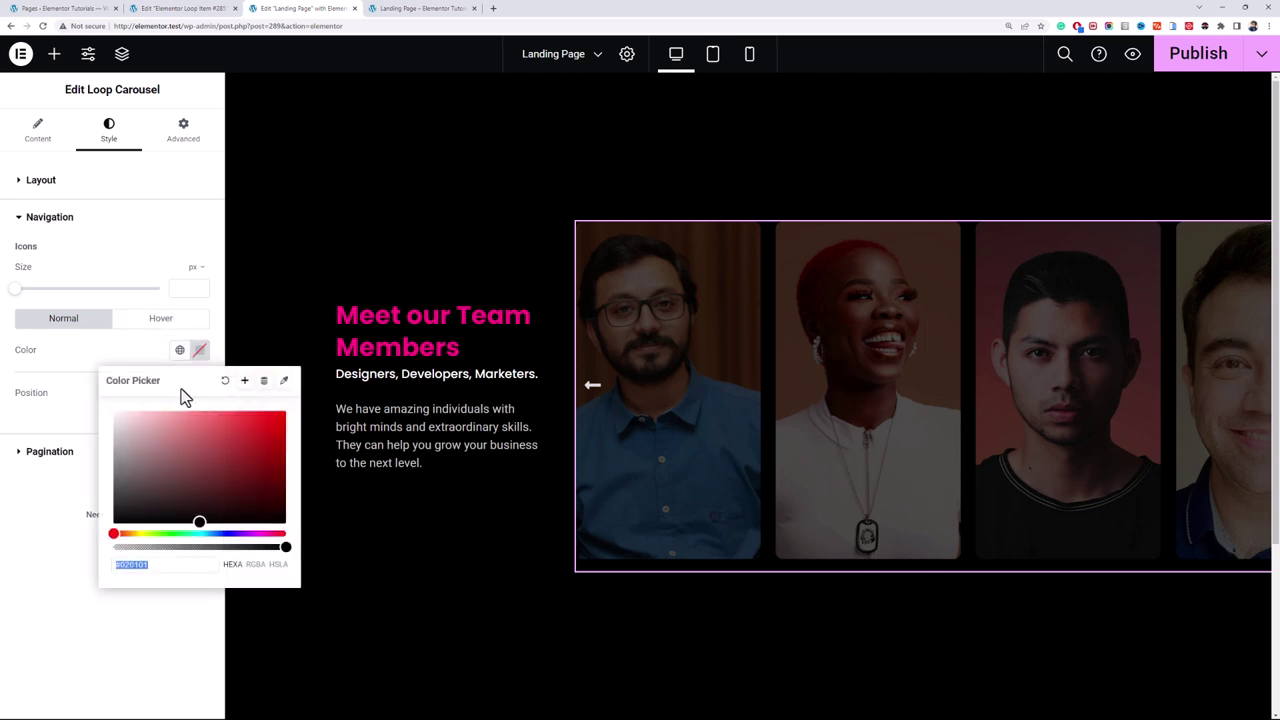
click(160, 320)
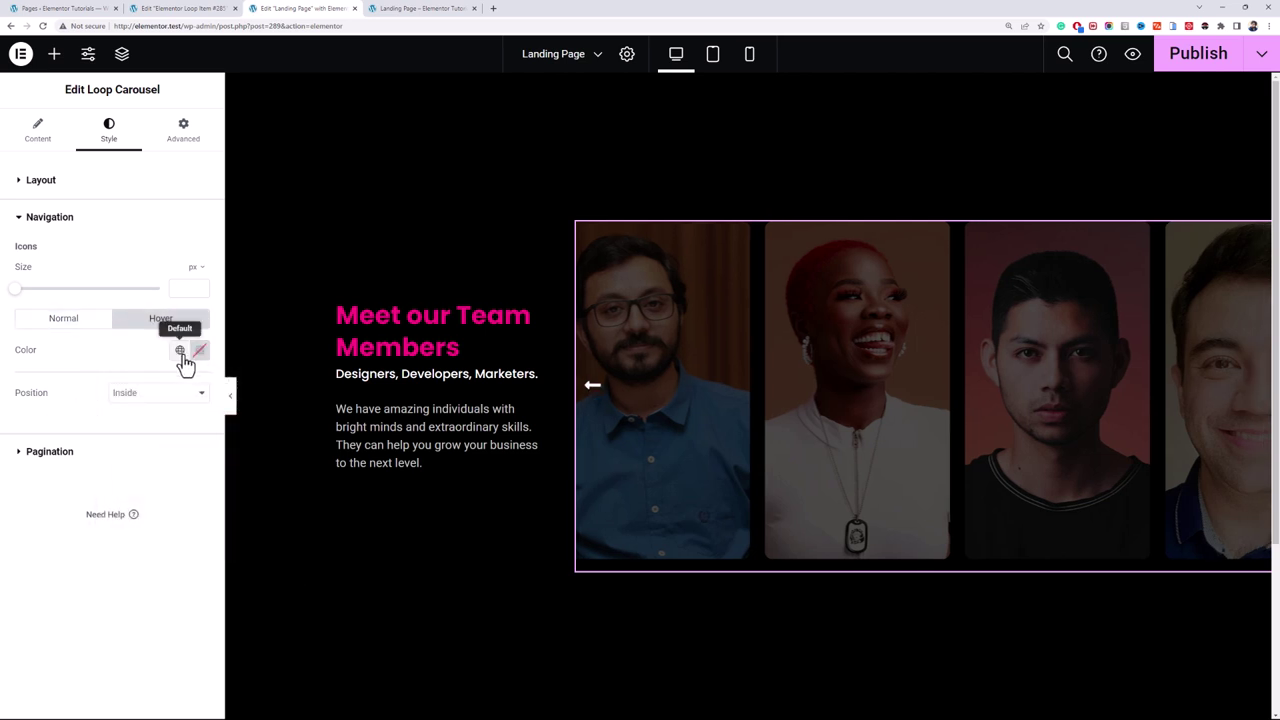
click(181, 351)
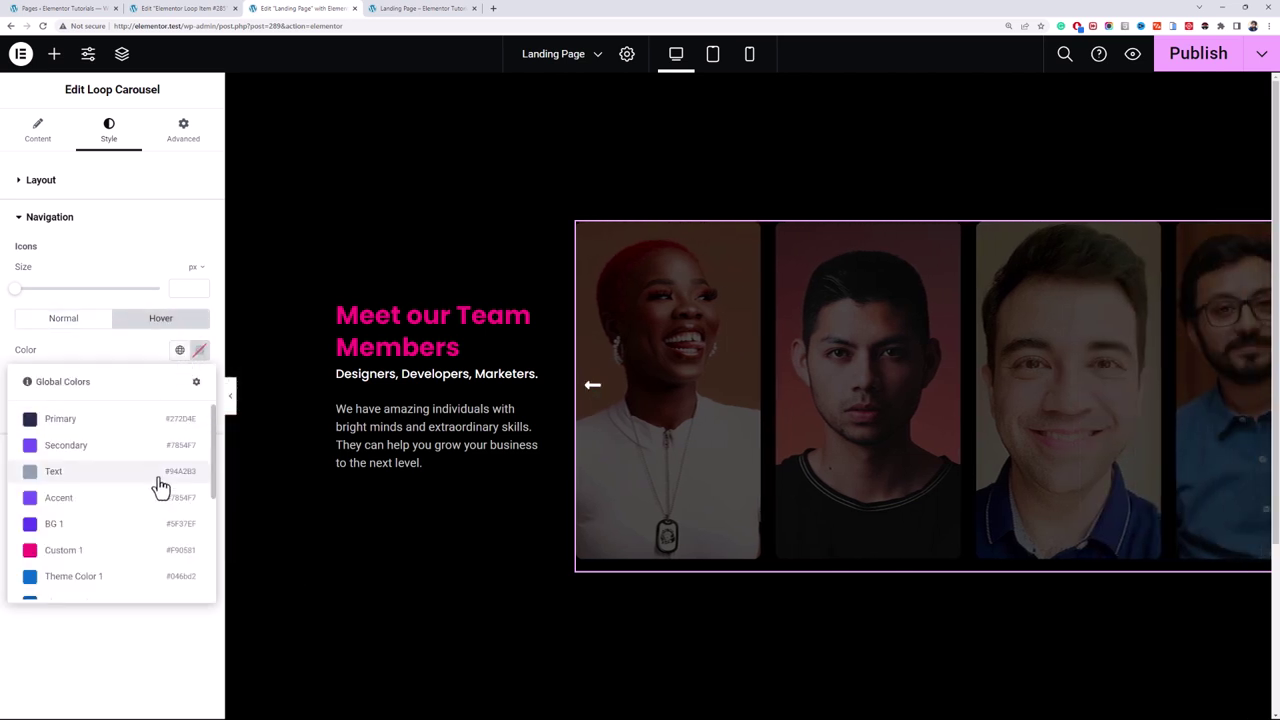
click(106, 555)
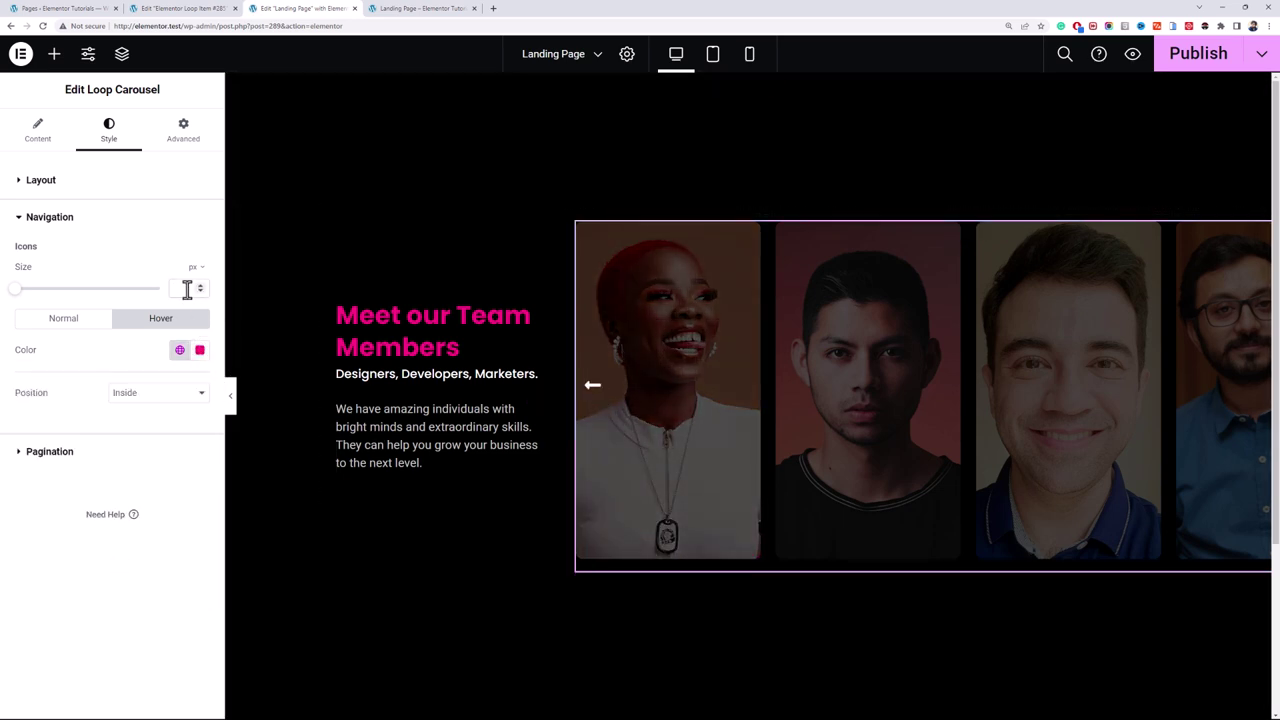
text(44)
text(34)
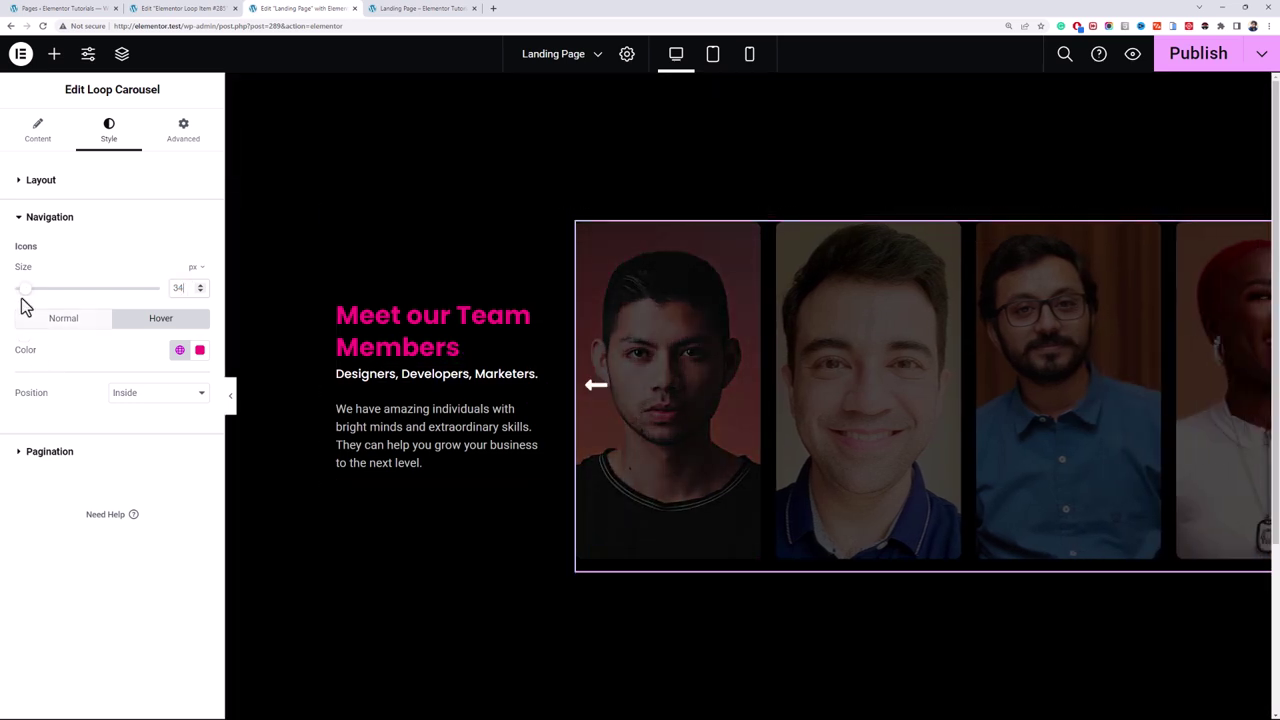
Step: Set the carousel's pagination dots to the white global color with a size of 14 px
click(42, 131)
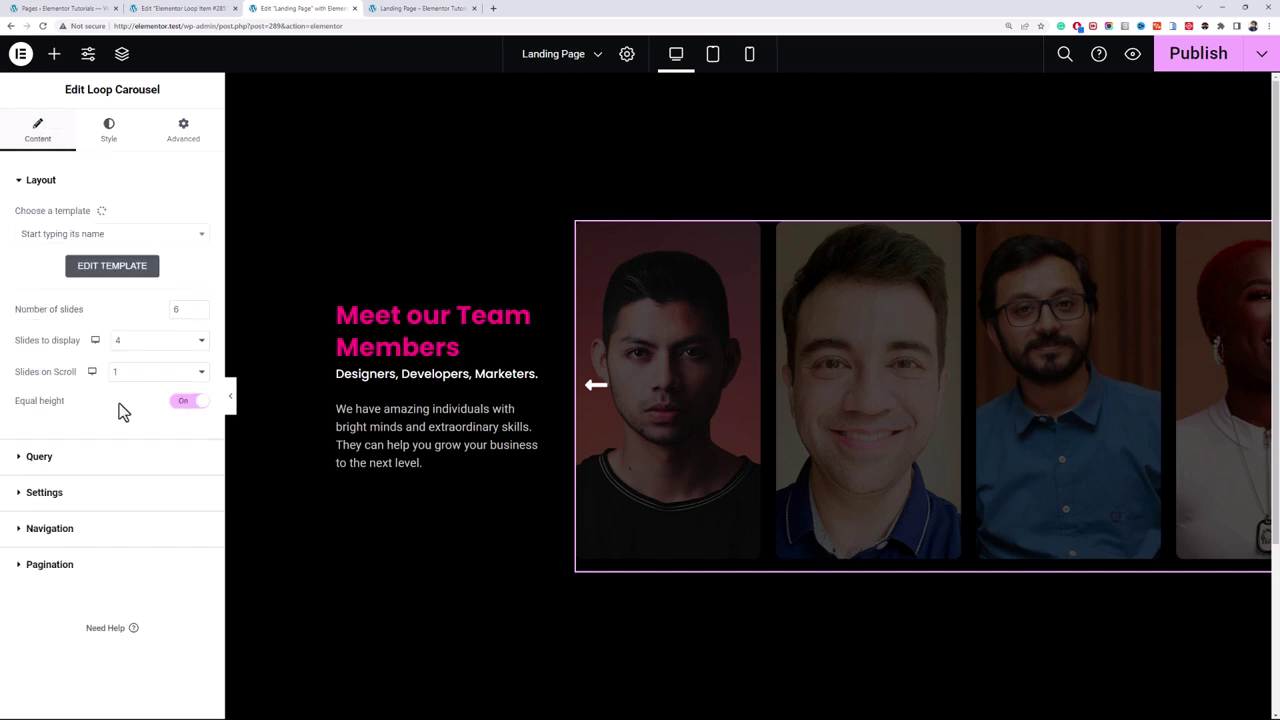
click(107, 561)
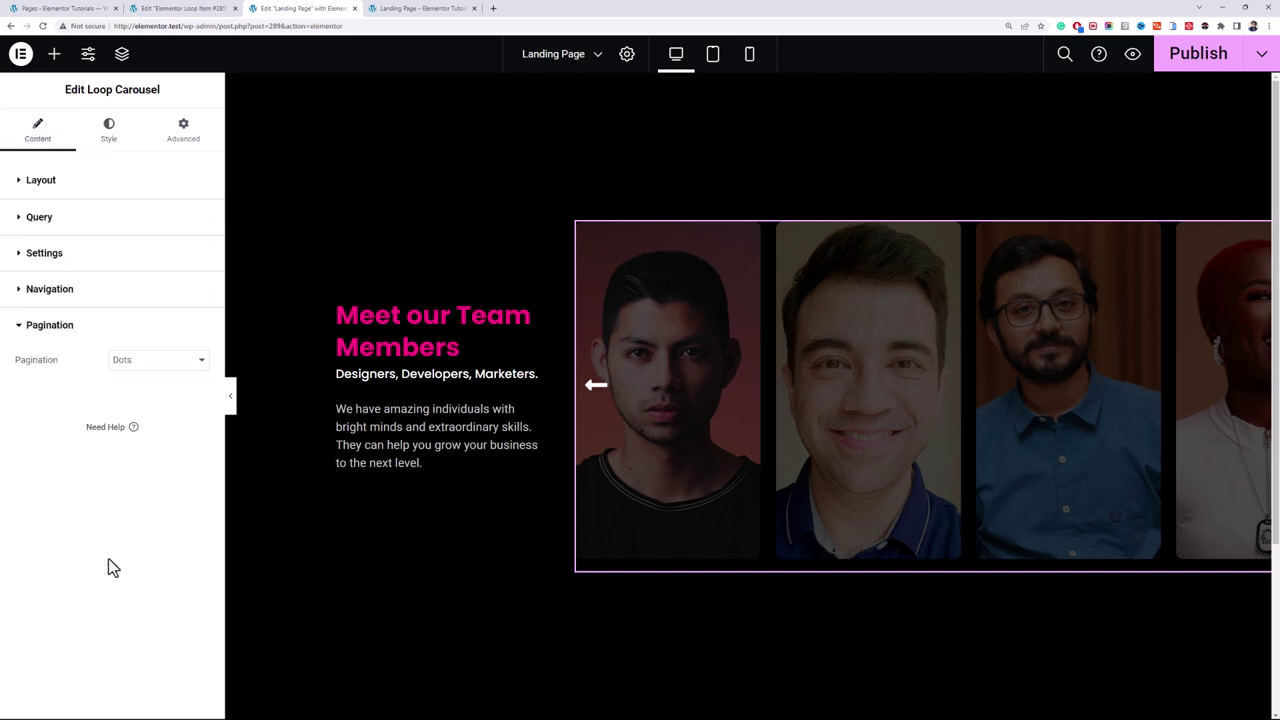
click(173, 362)
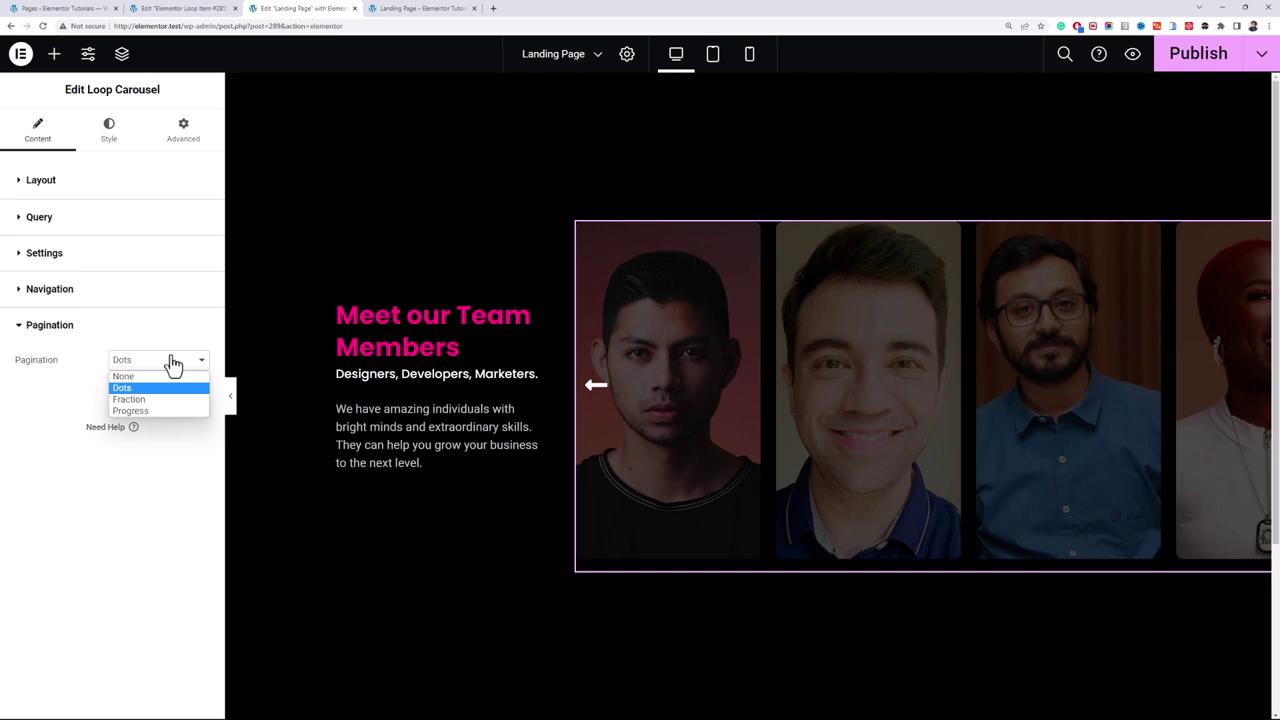
click(115, 145)
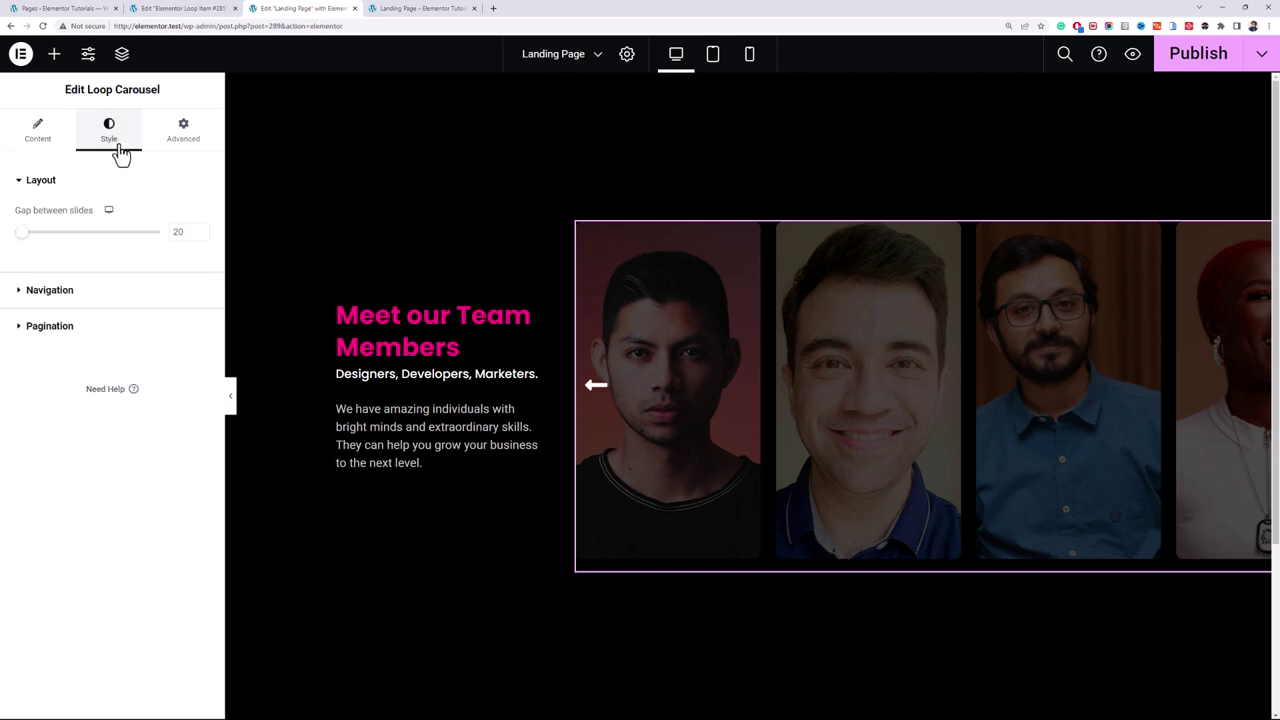
click(128, 328)
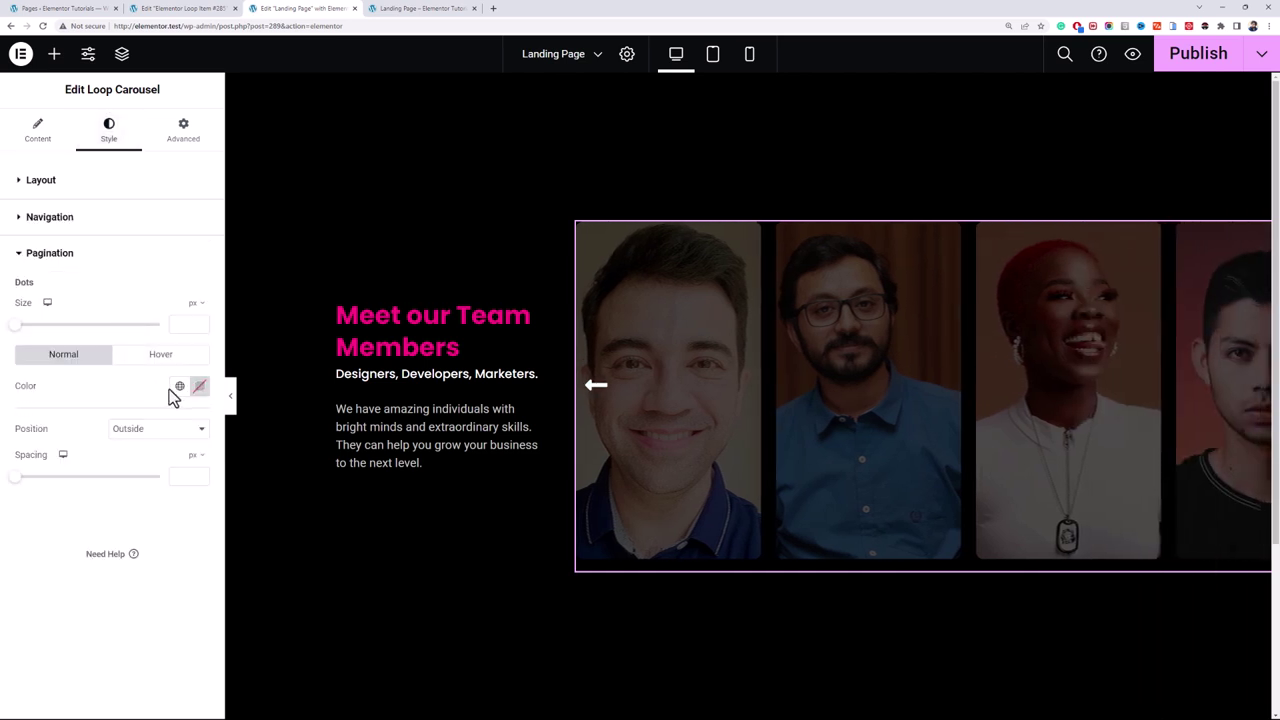
click(178, 388)
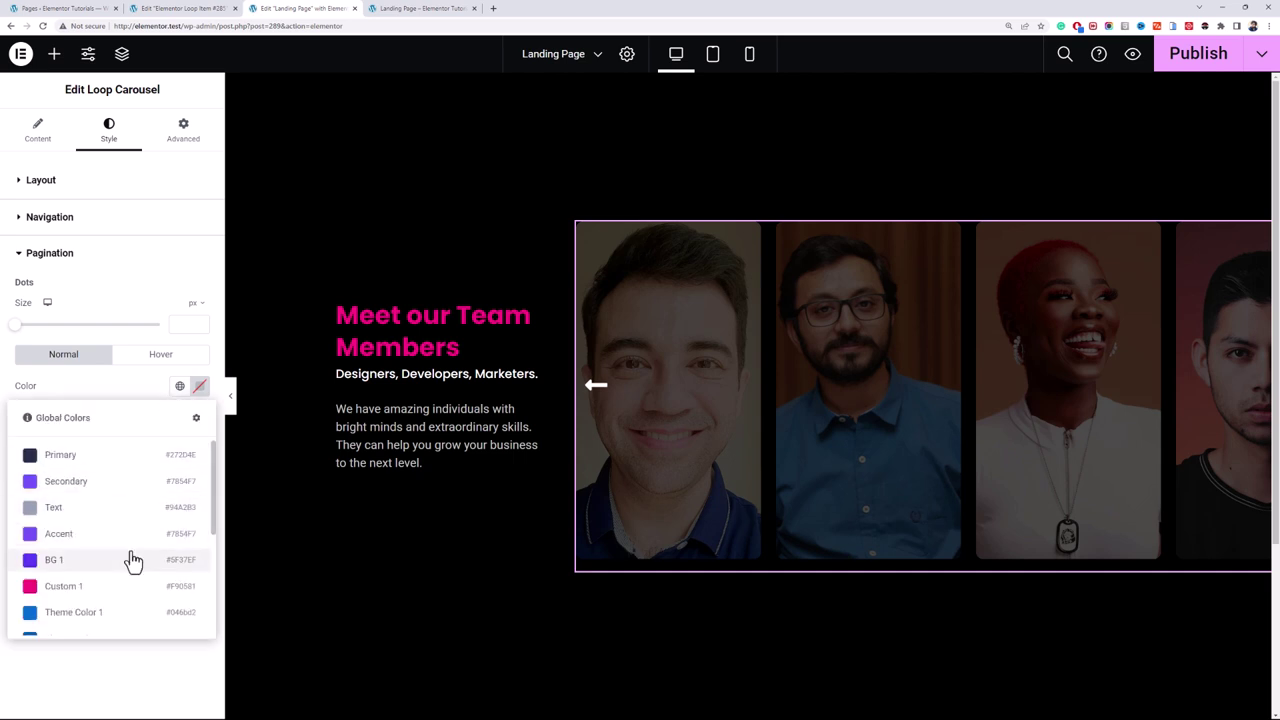
scroll(131, 560, down, 5)
click(128, 600)
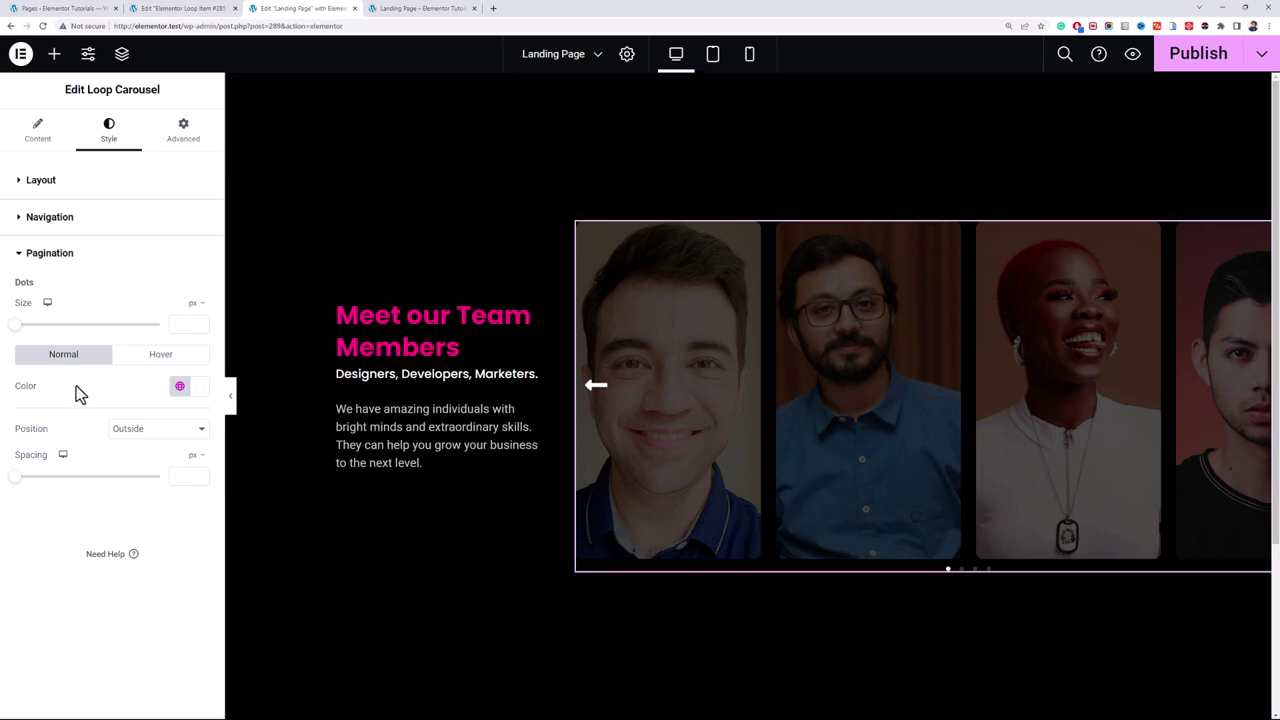
click(180, 324)
text(14)
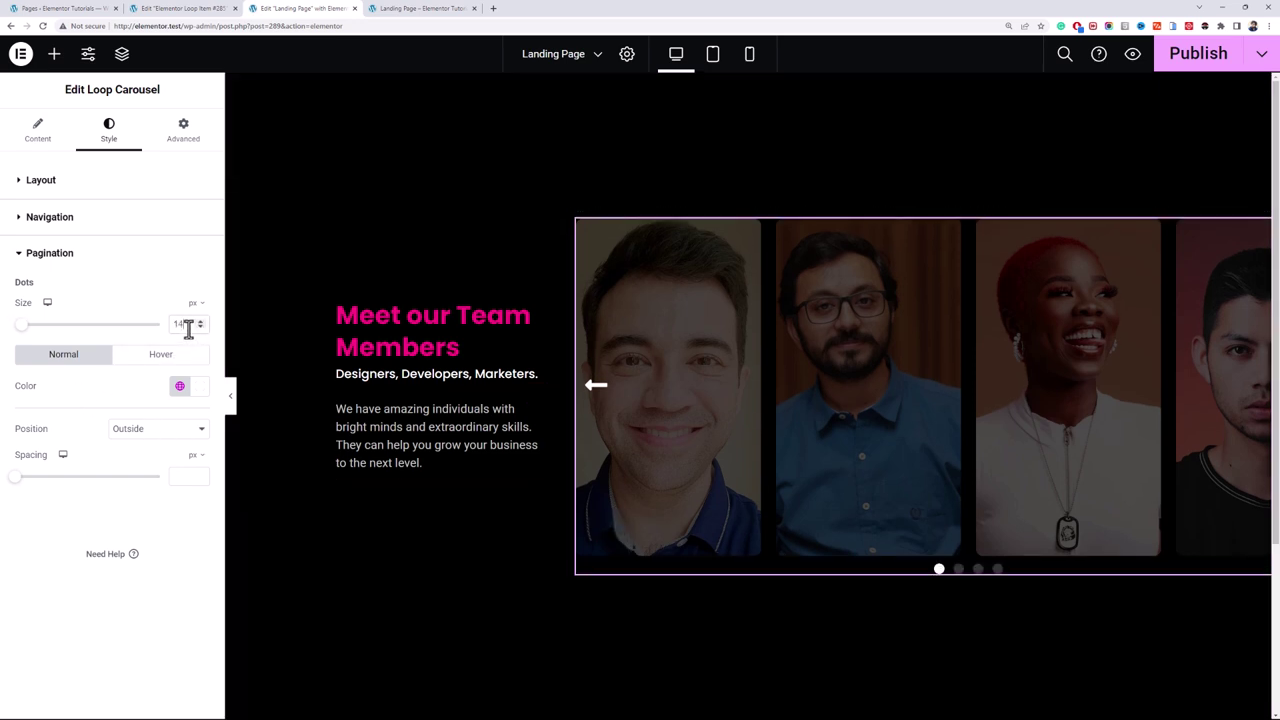
Step: Set the pagination dots' hover color to the global color Custom 1
click(180, 355)
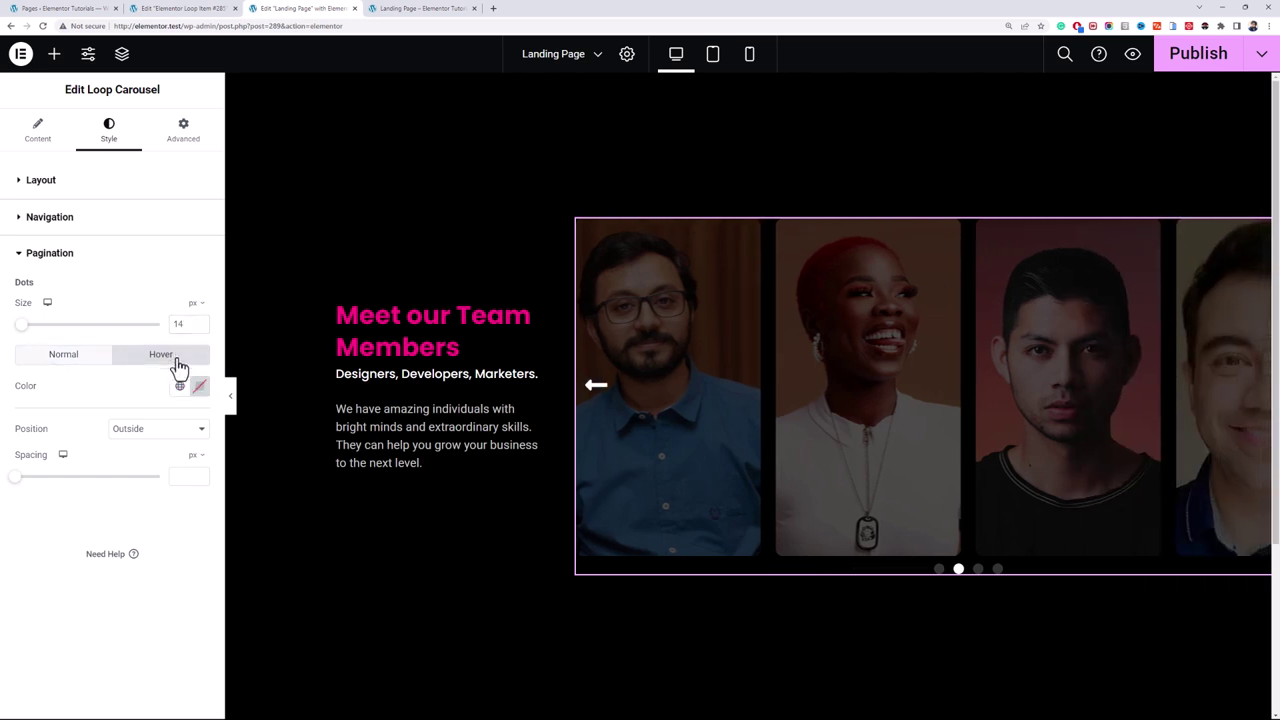
click(180, 386)
click(136, 588)
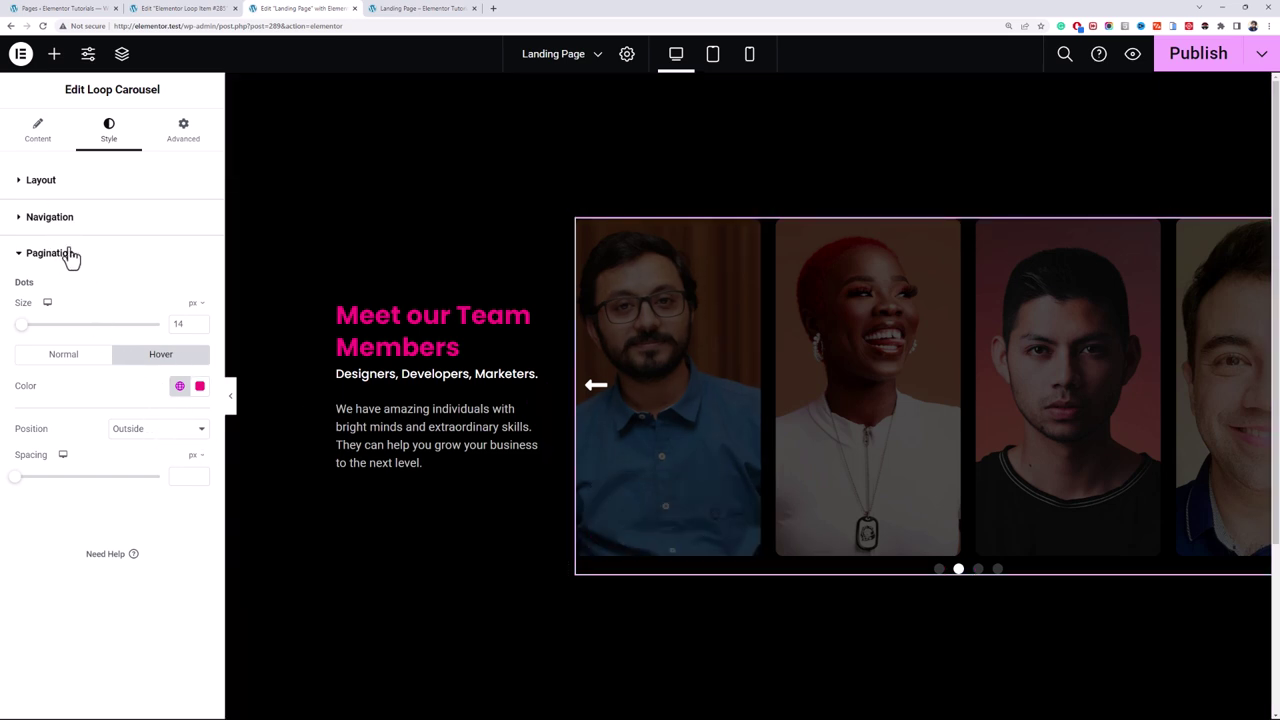
Step: Set the carousel's pagination type to None and return to its navigation settings
click(37, 146)
click(135, 563)
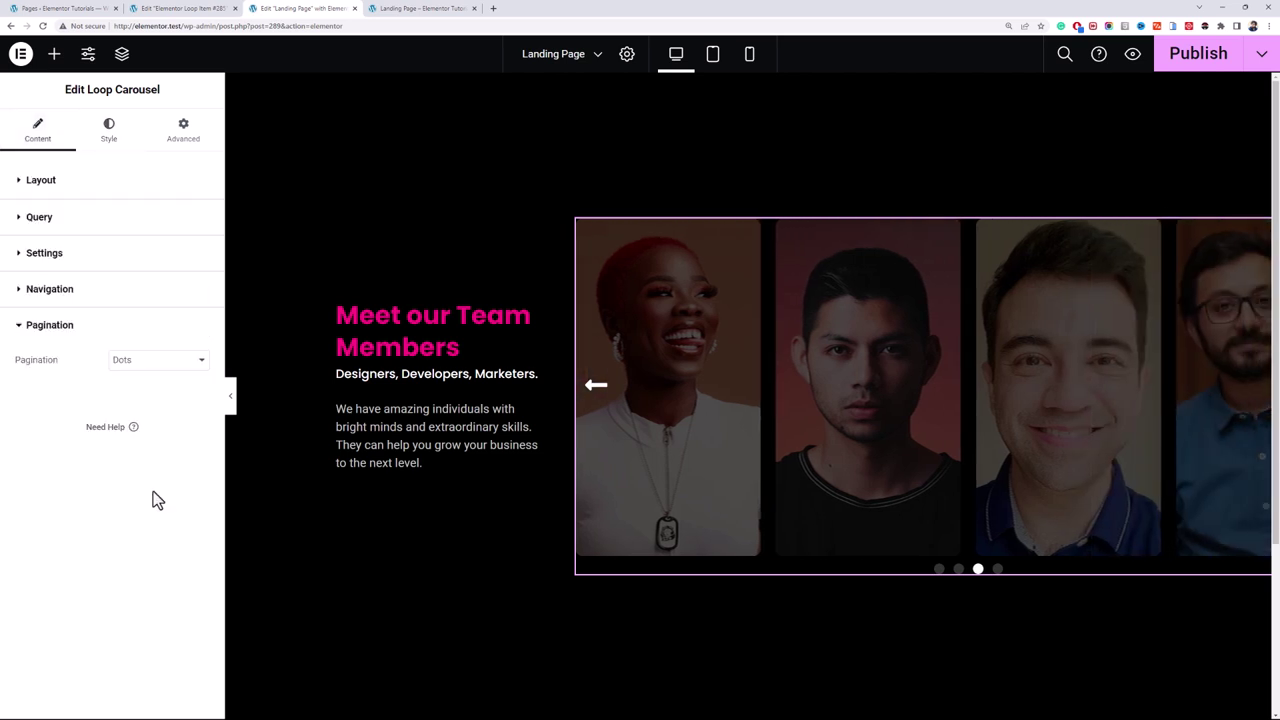
click(166, 371)
click(165, 376)
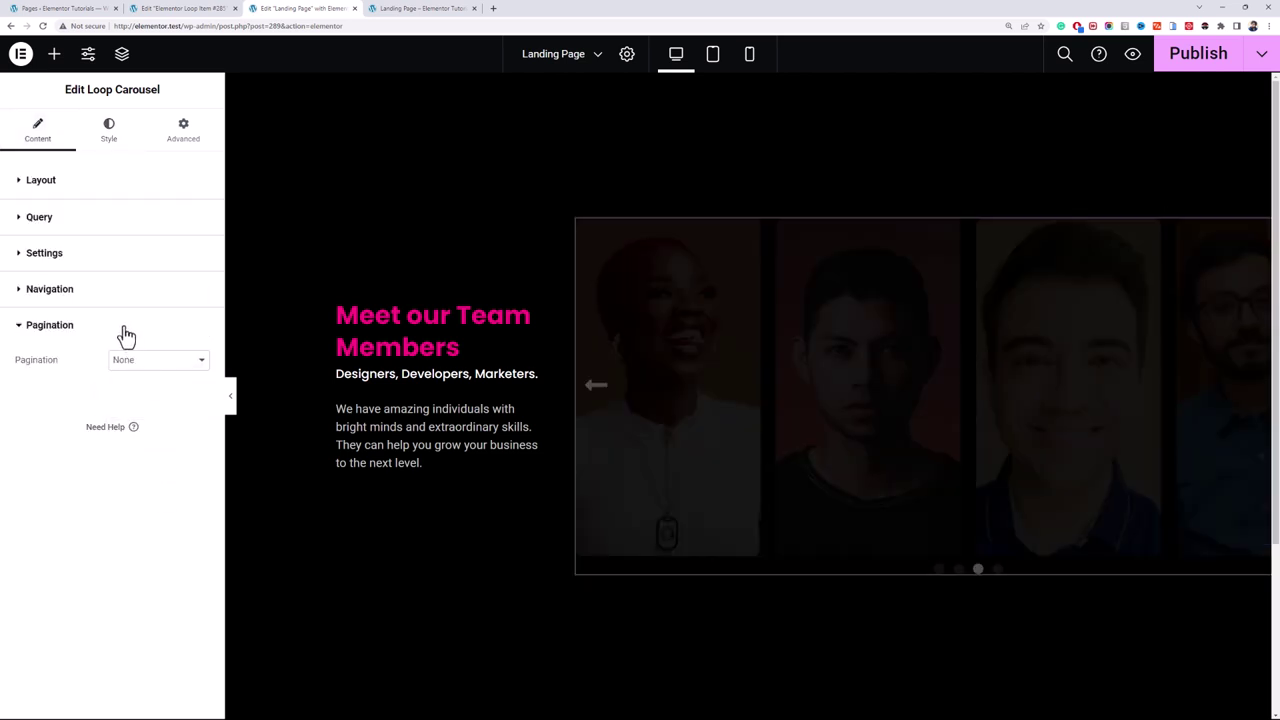
click(108, 322)
click(104, 300)
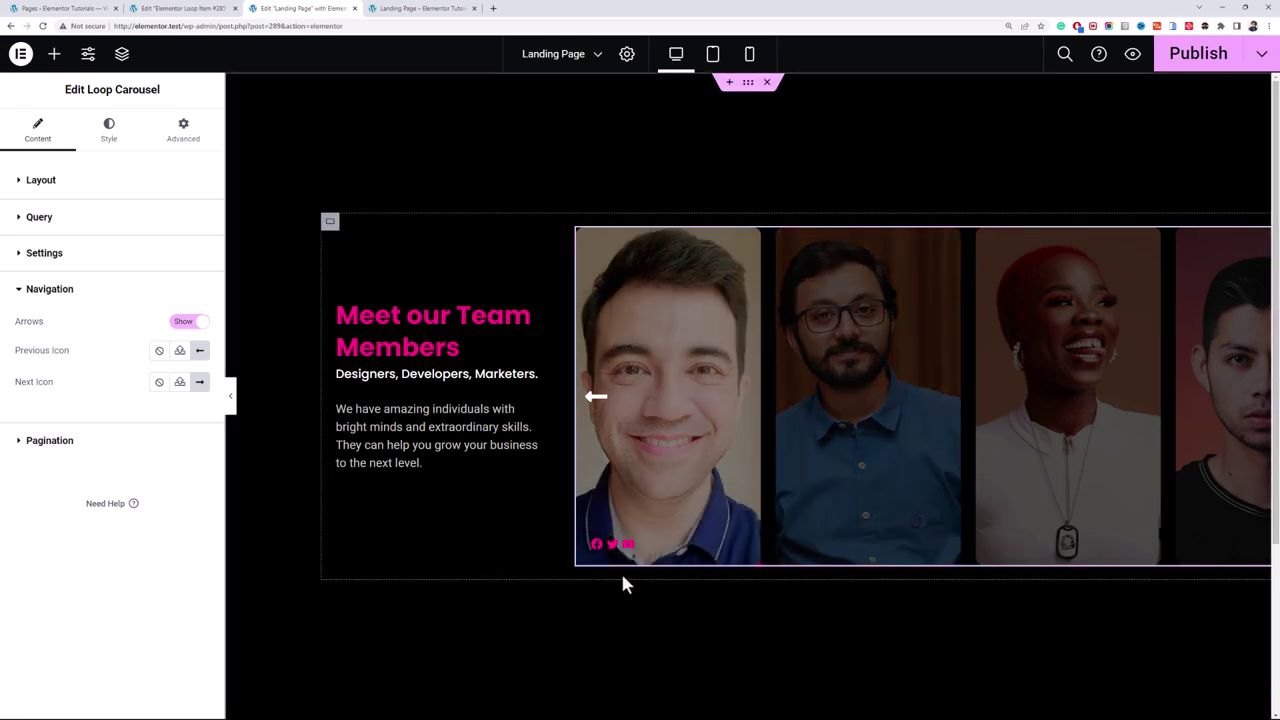
Step: Open the Loop Carousel's empty Custom CSS for editing
click(163, 122)
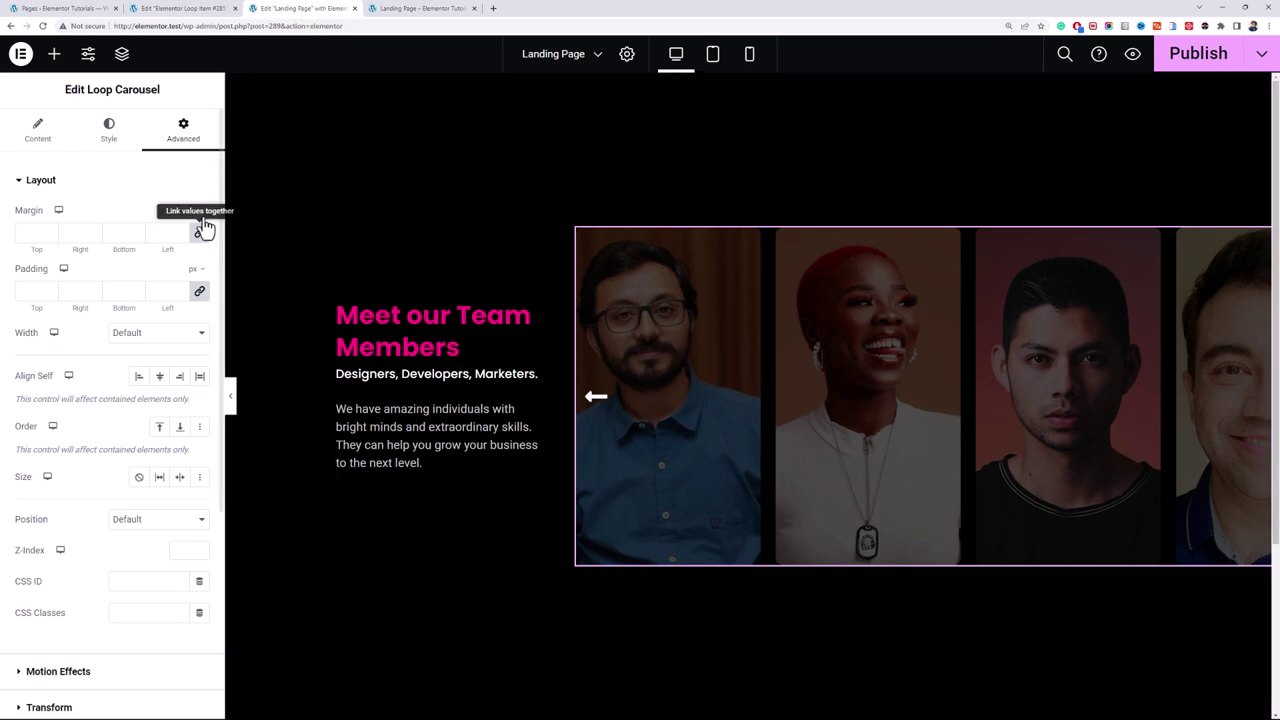
scroll(134, 354, down, 3)
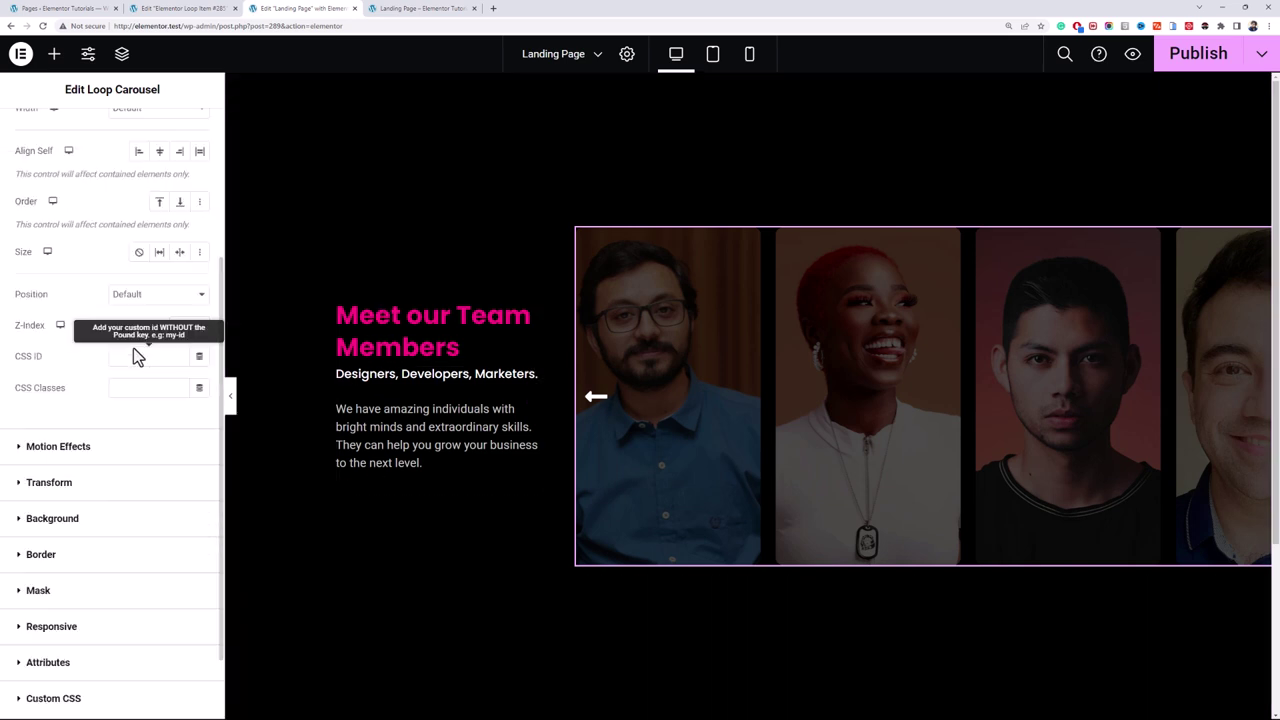
click(30, 698)
click(77, 482)
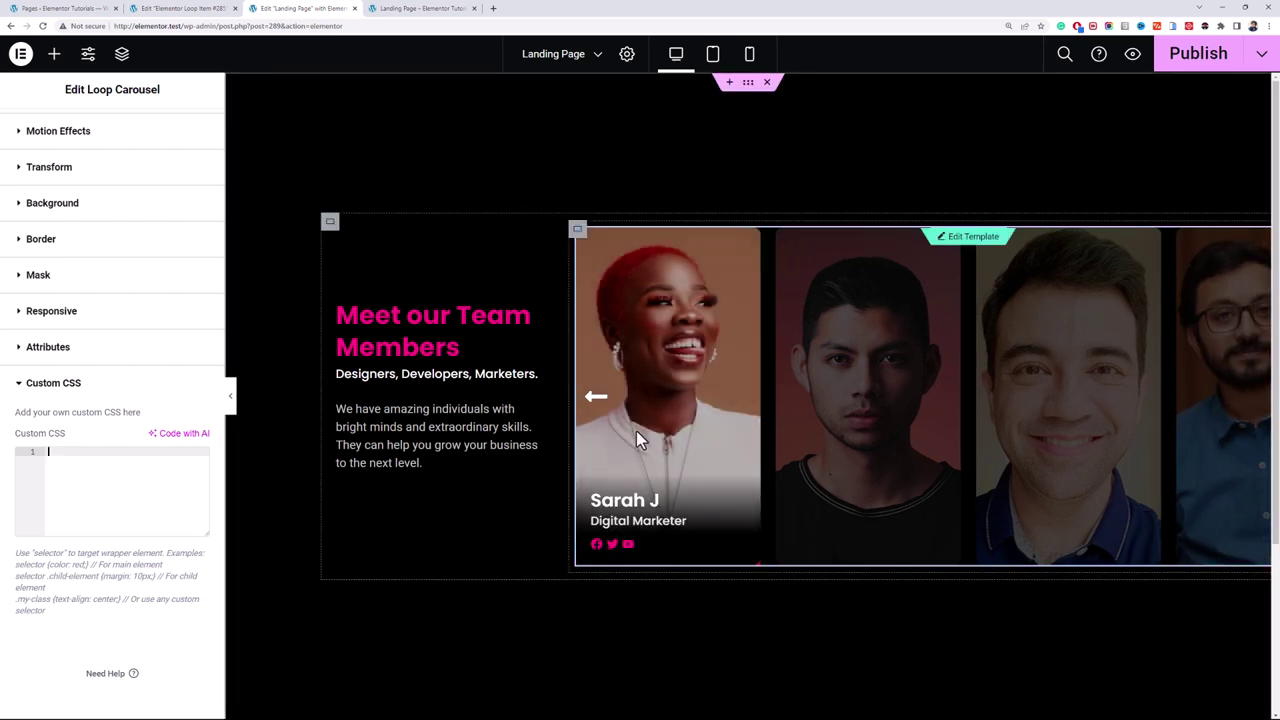
Step: Inspect the carousel's previous arrow in the browser developer tools and locate its button element in the markup
key(ctrl+shift+i)
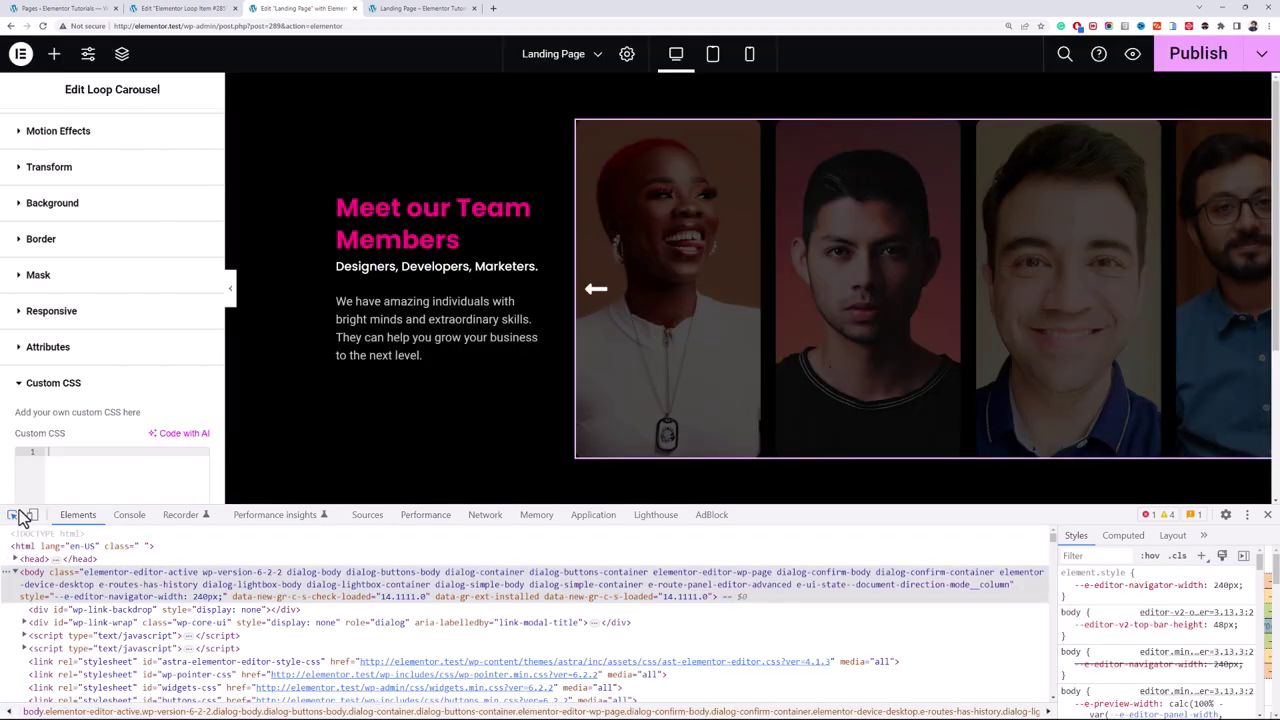
click(18, 512)
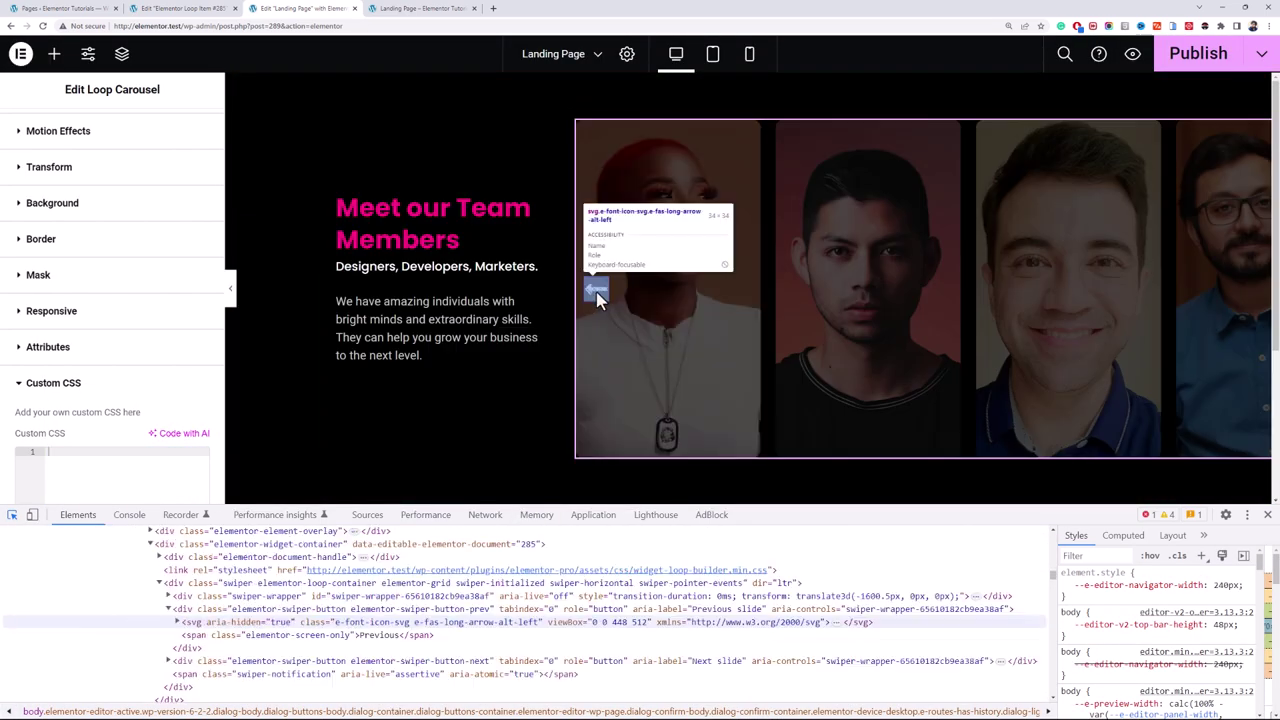
click(596, 298)
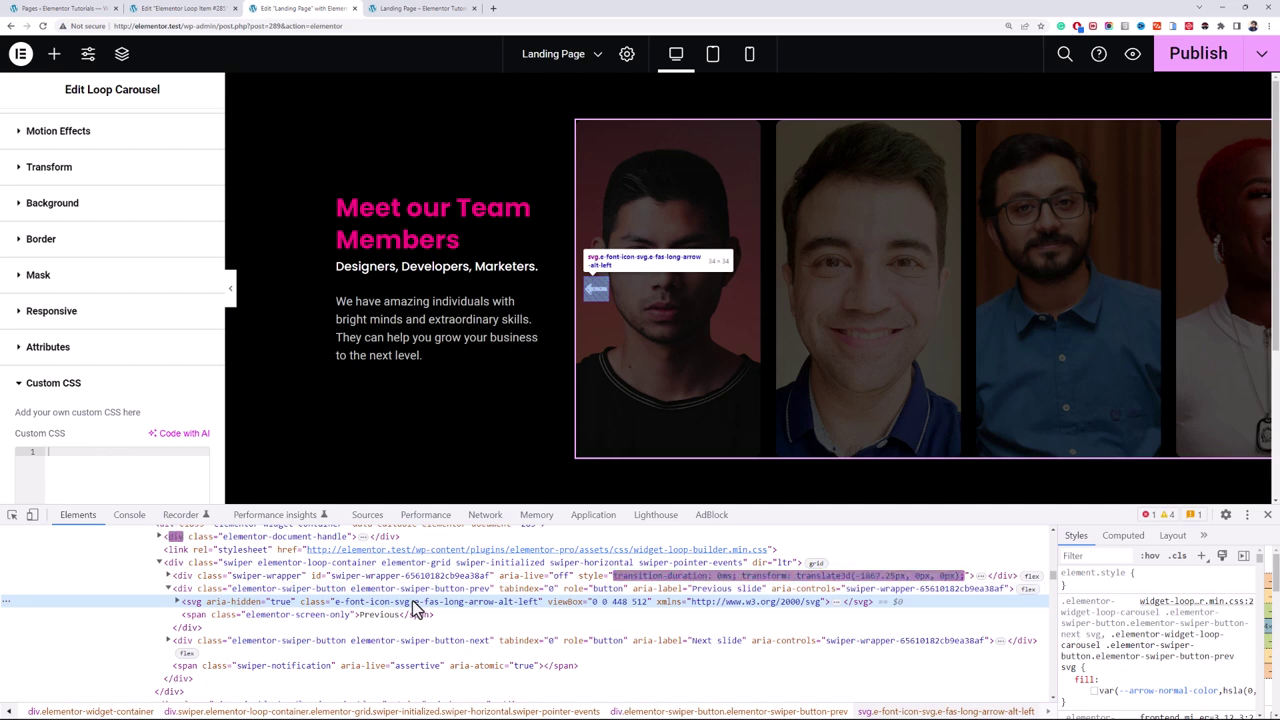
click(264, 564)
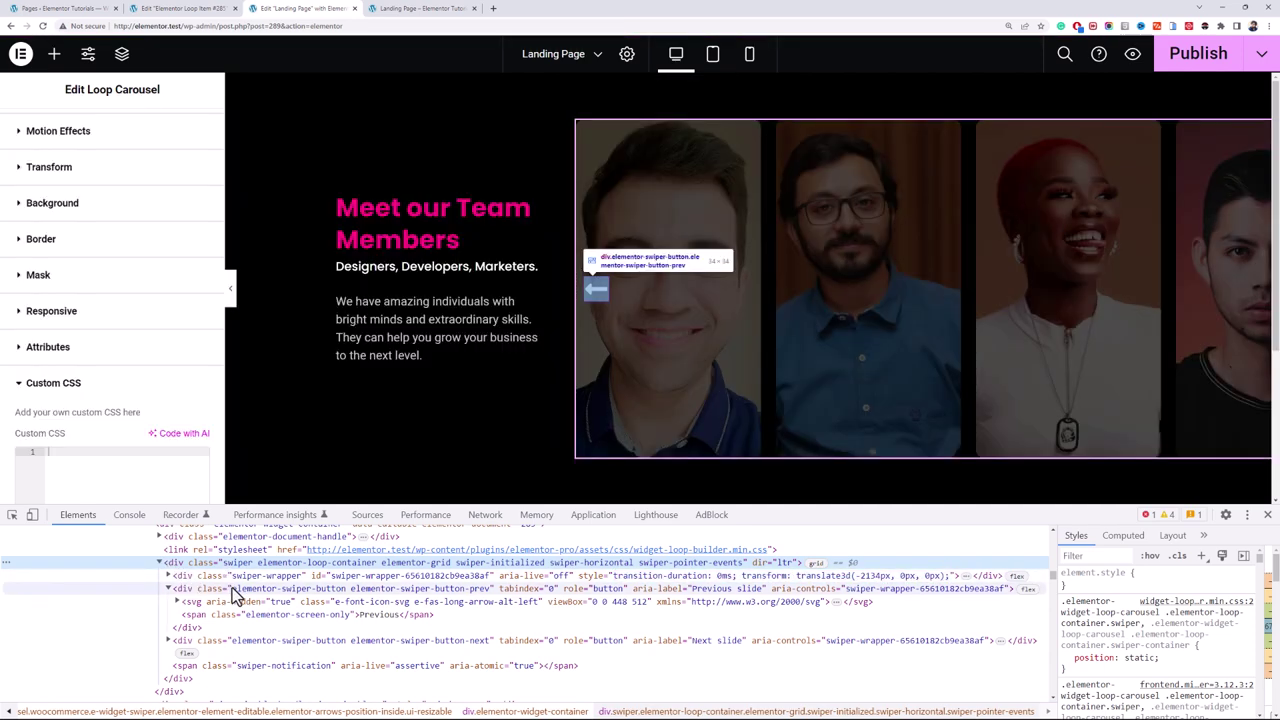
click(186, 590)
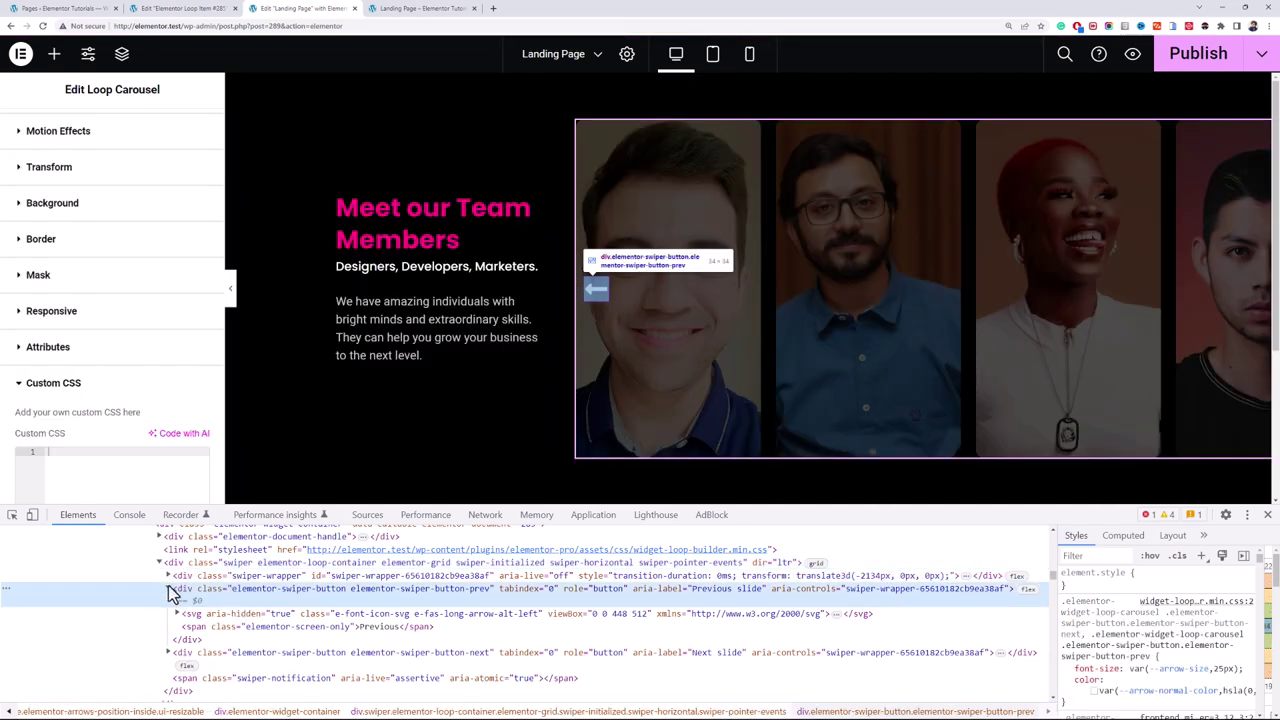
click(169, 589)
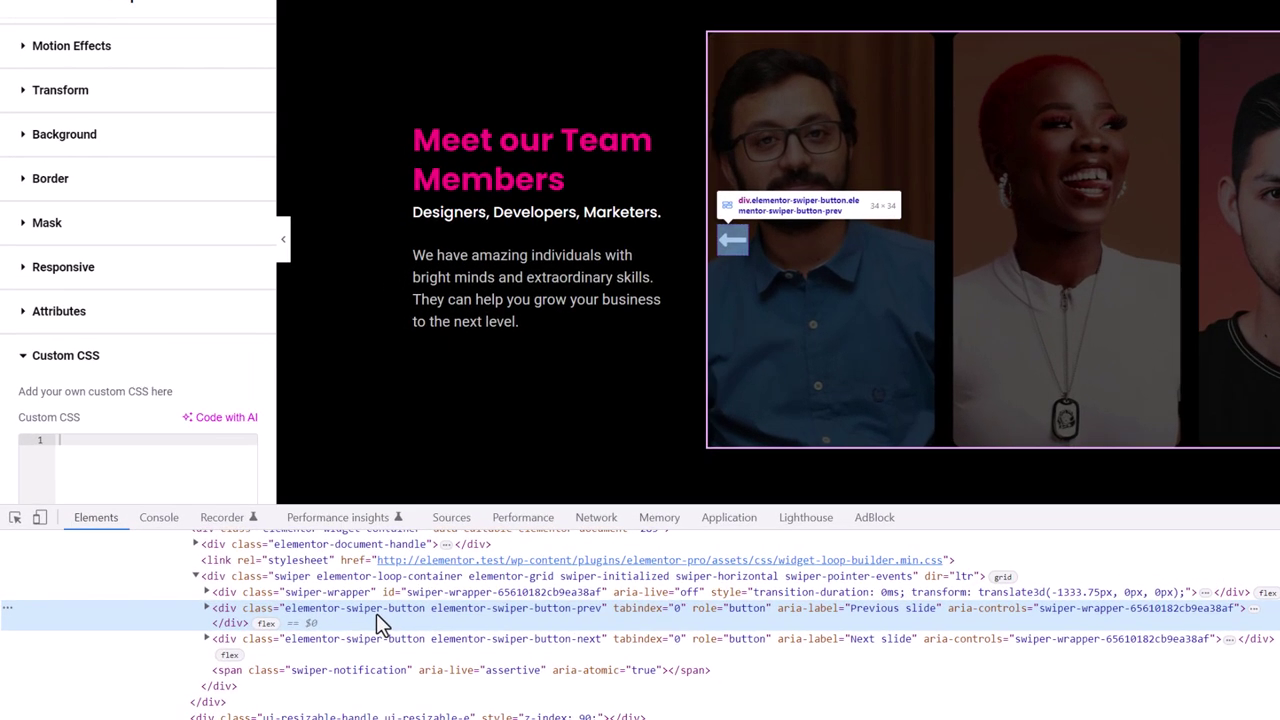
Step: Copy the class name elementor-swiper-button from the previous arrow's element in the inspected markup
double_click(350, 588)
click(441, 628)
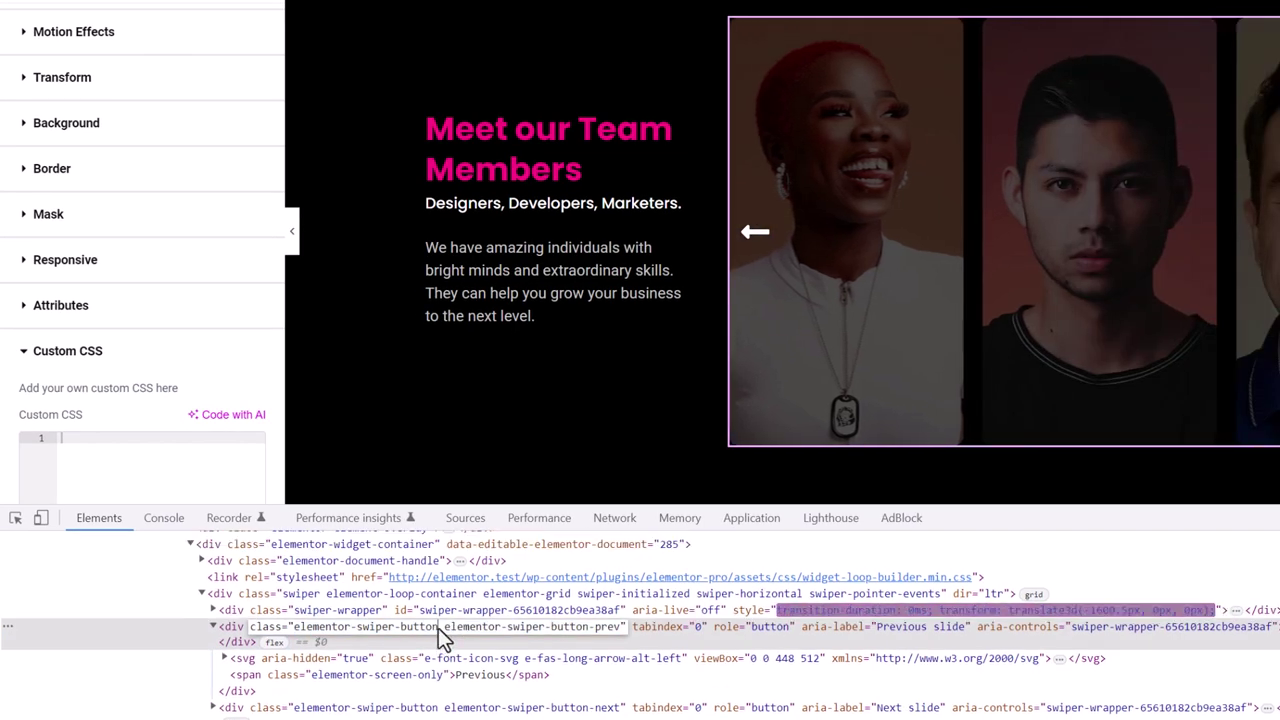
drag(314, 627, 293, 612)
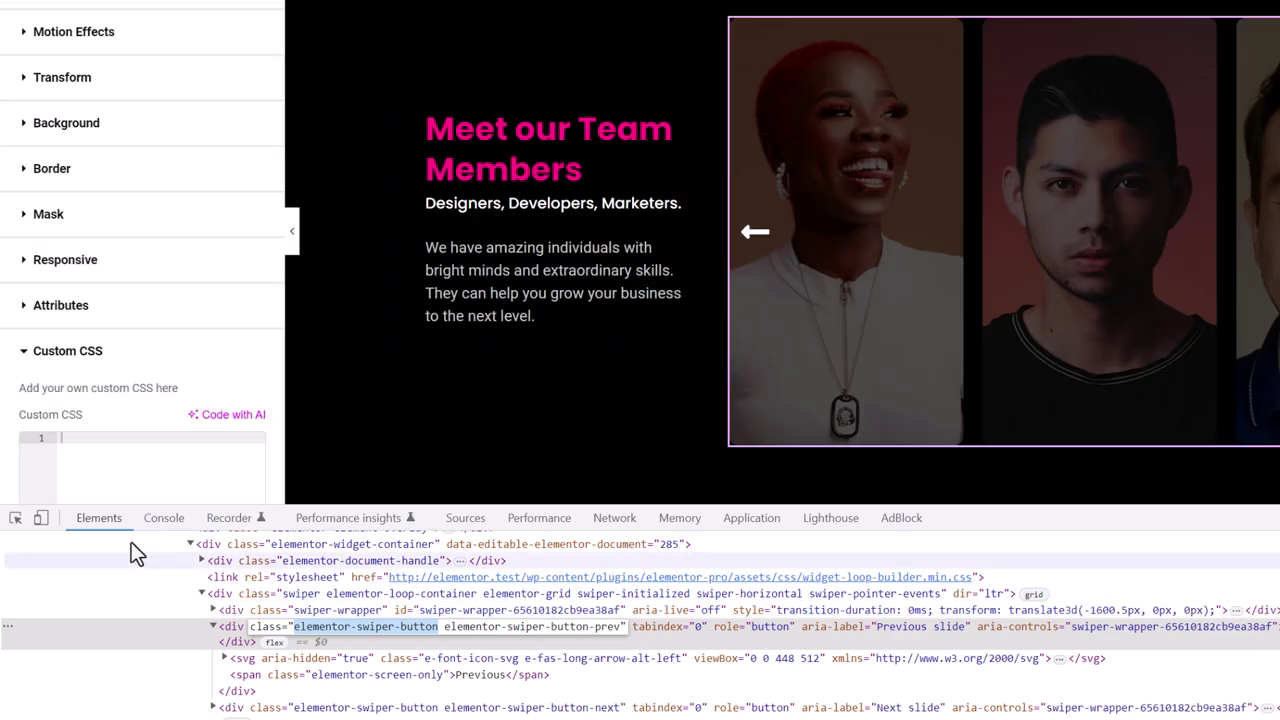
Step: Add a rule for selector .elementor-swiper-button with top: auto to the carousel's custom CSS
click(157, 445)
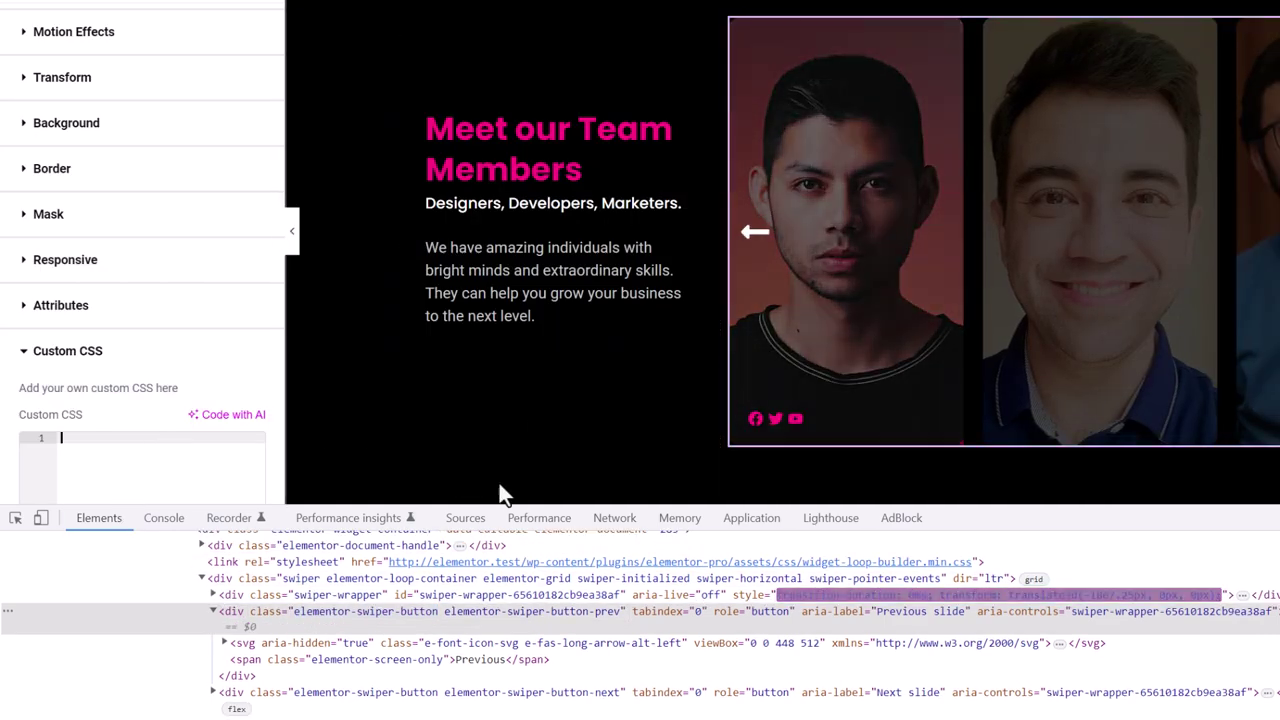
text(s)
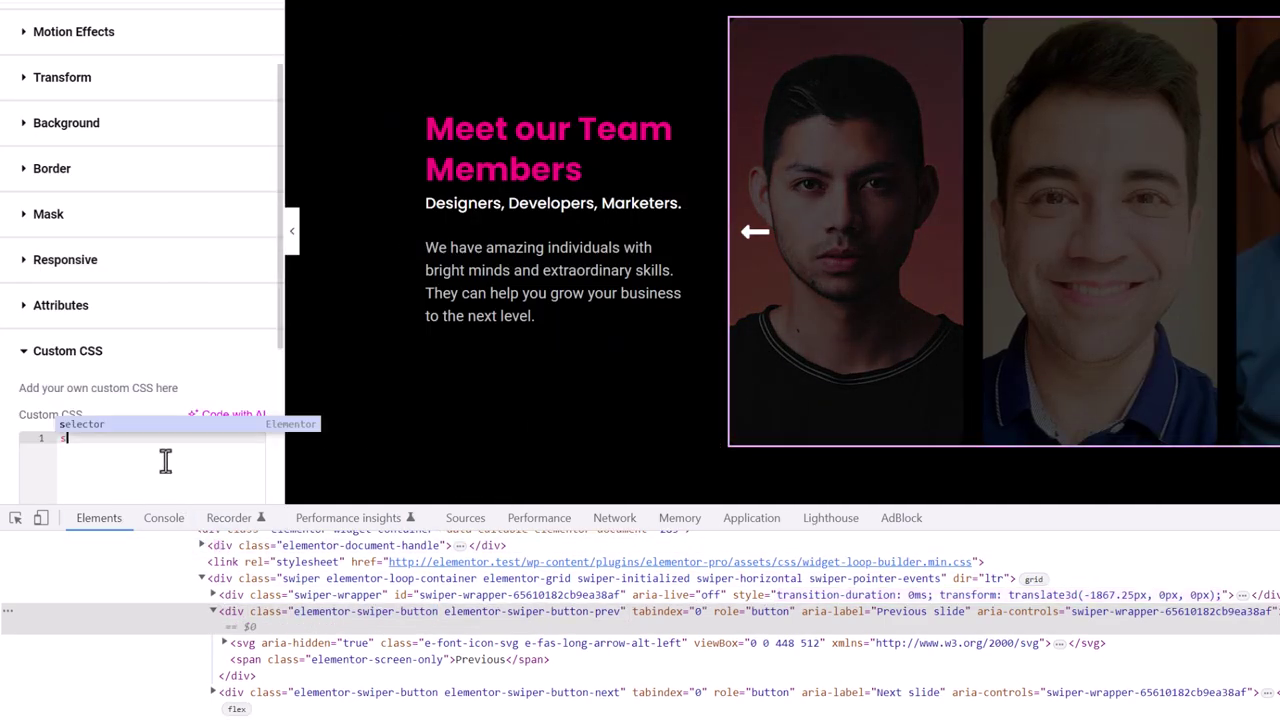
text(elector)
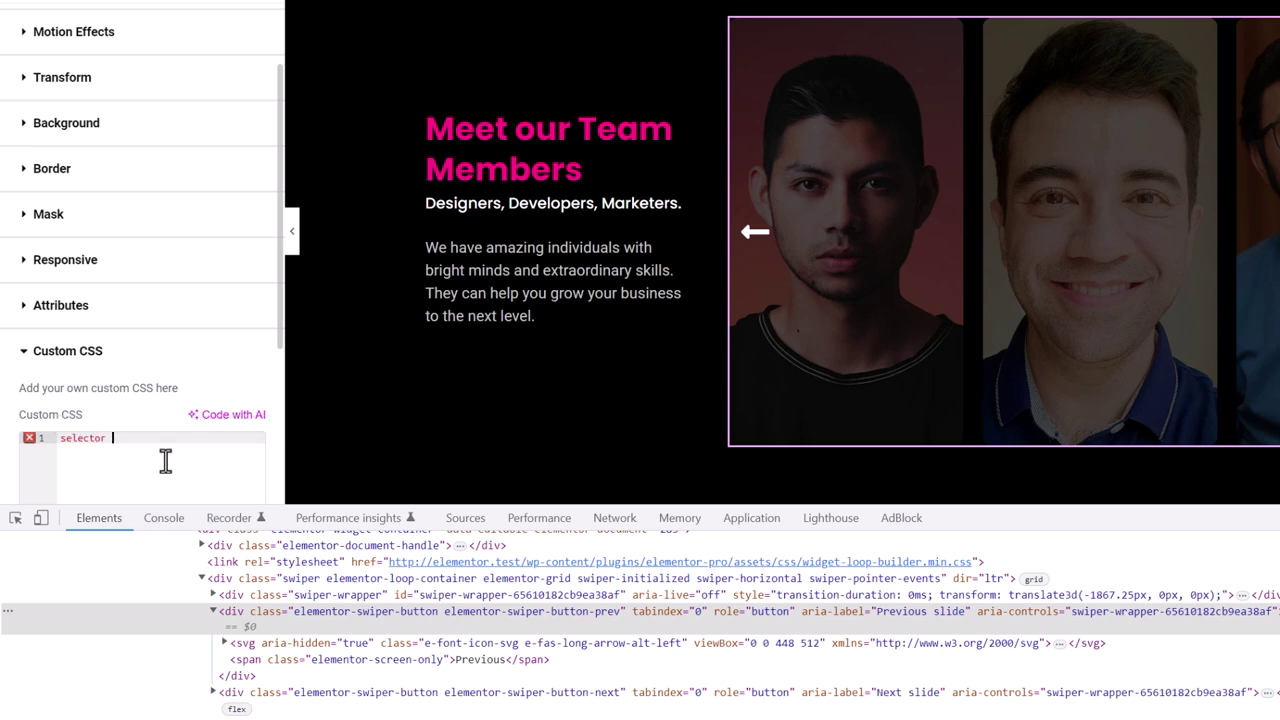
text(.elementor-swiper-button)
text({)
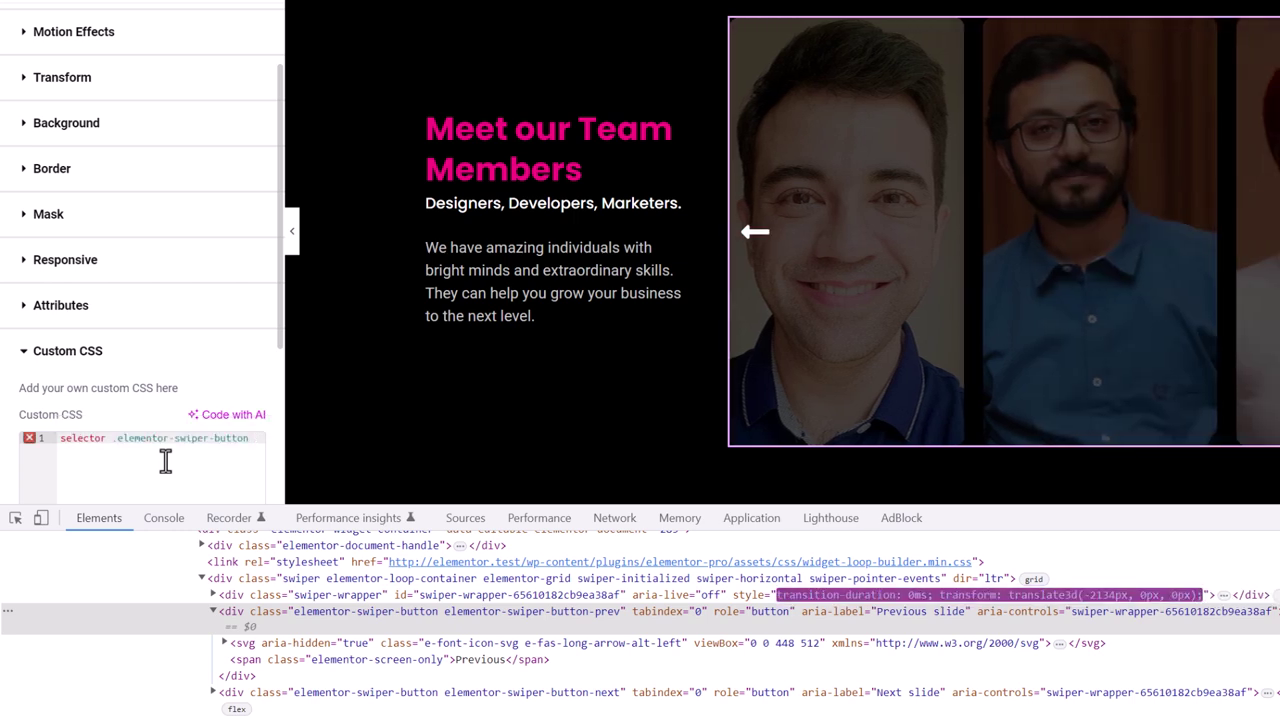
key(Return)
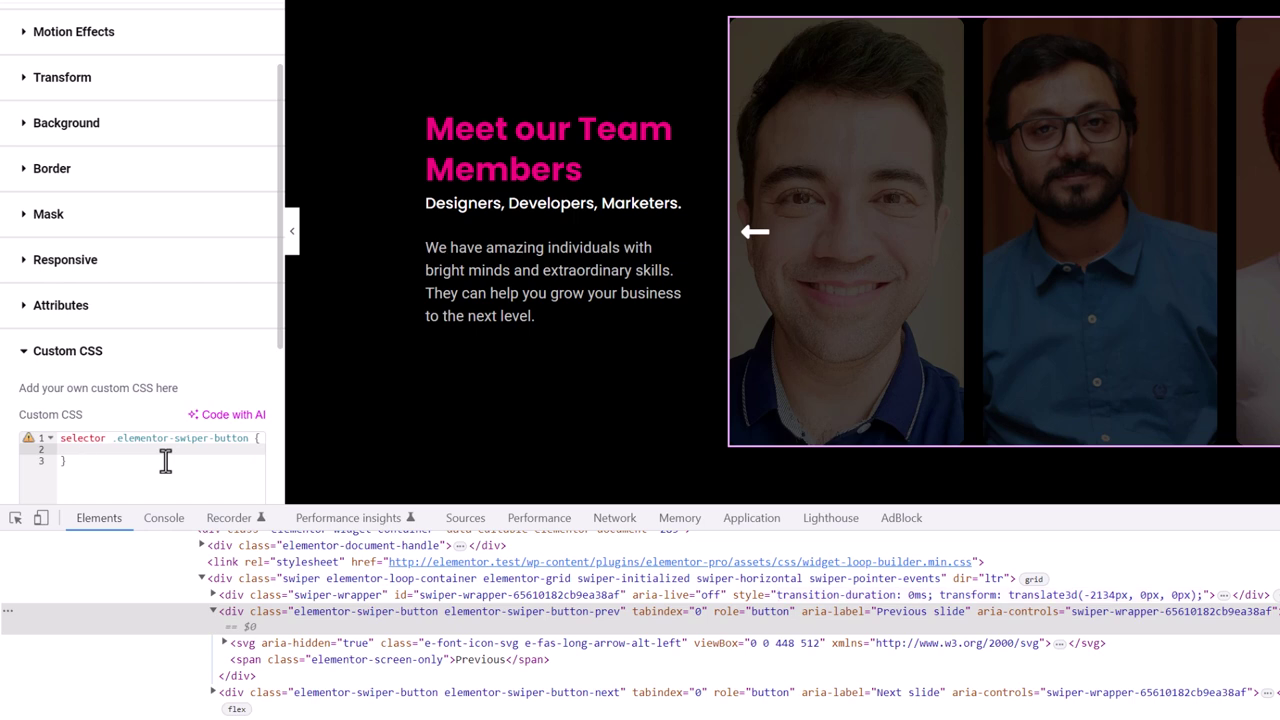
text(top: )
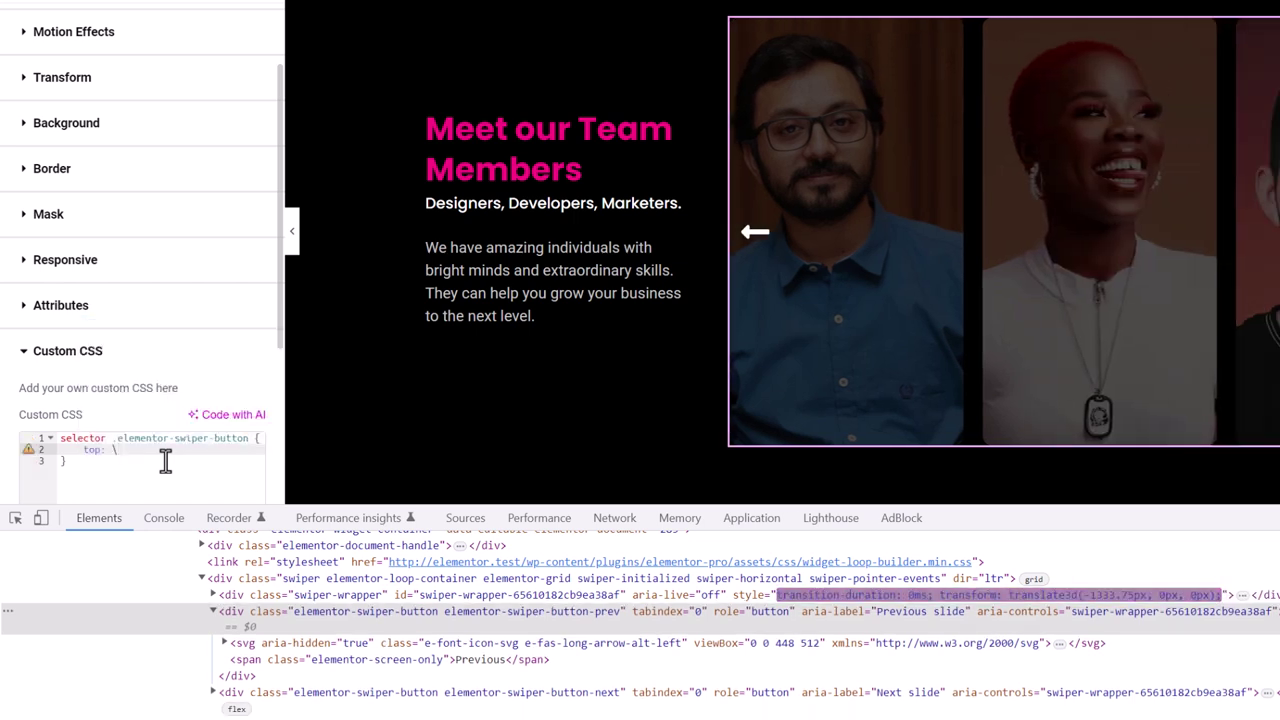
text(auto;)
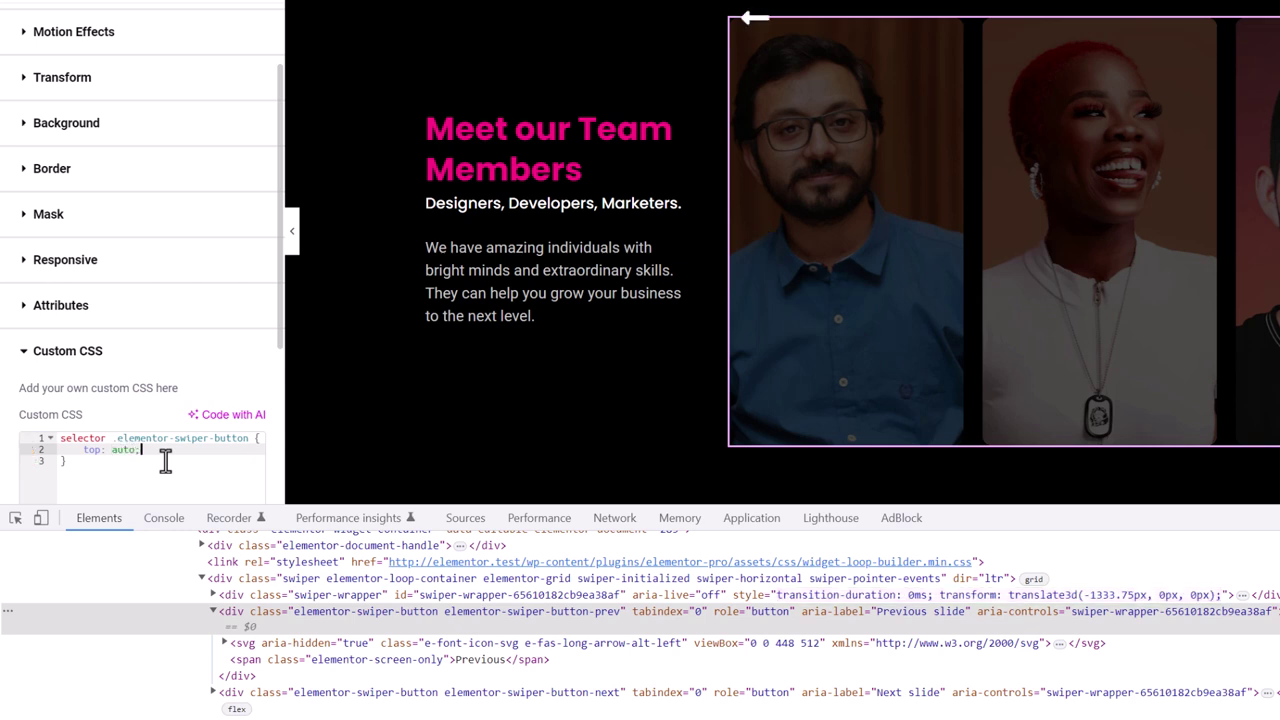
Step: Add the declaration bottom: -70px to the .elementor-swiper-button rule
key(Return)
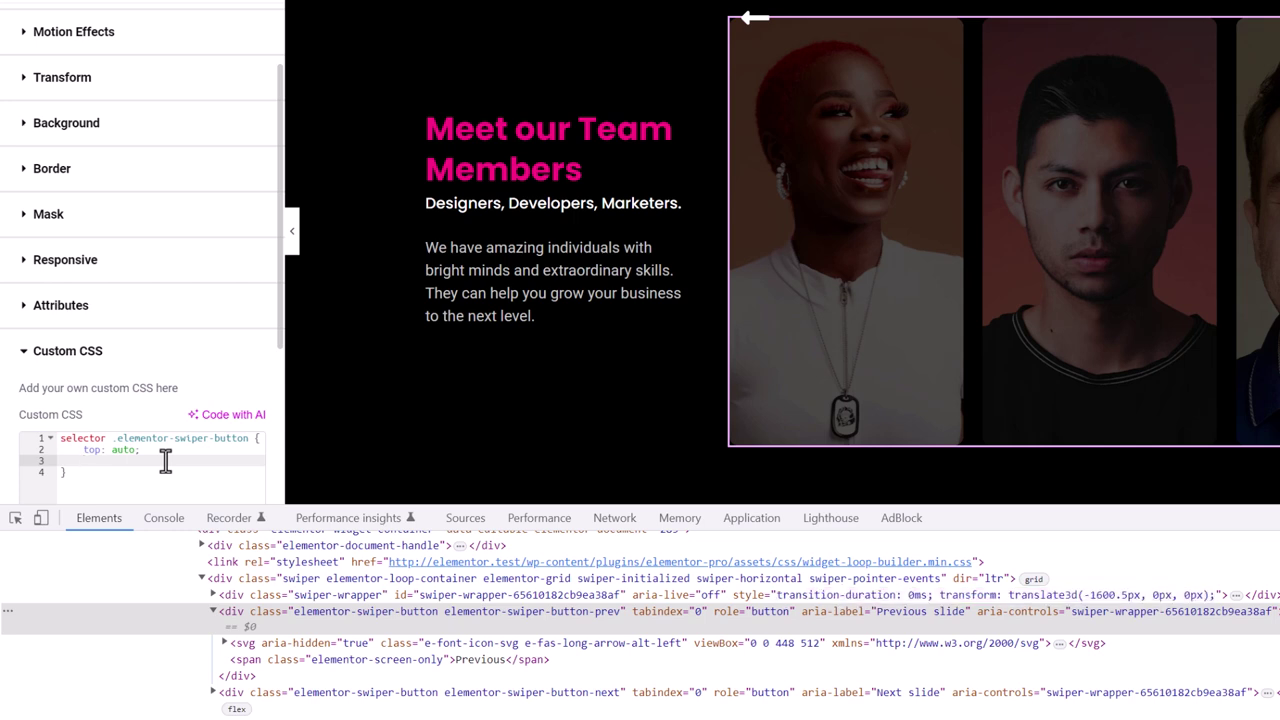
text(bott)
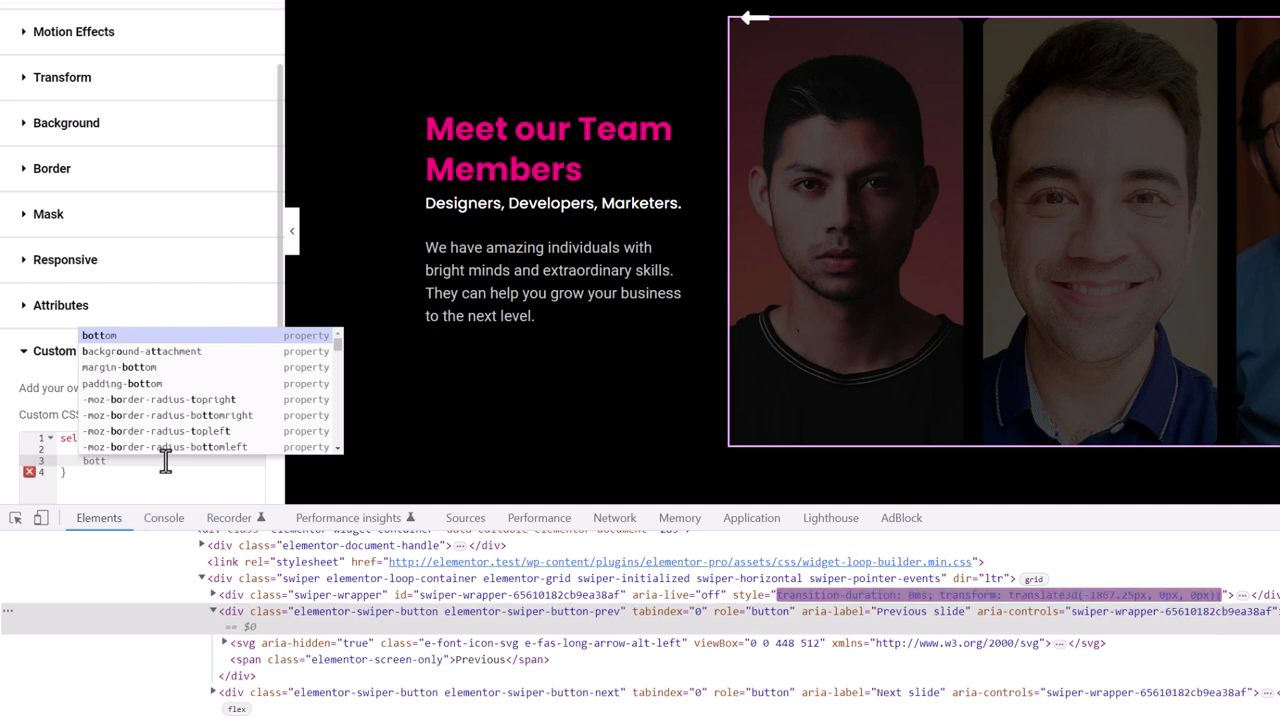
key(Escape)
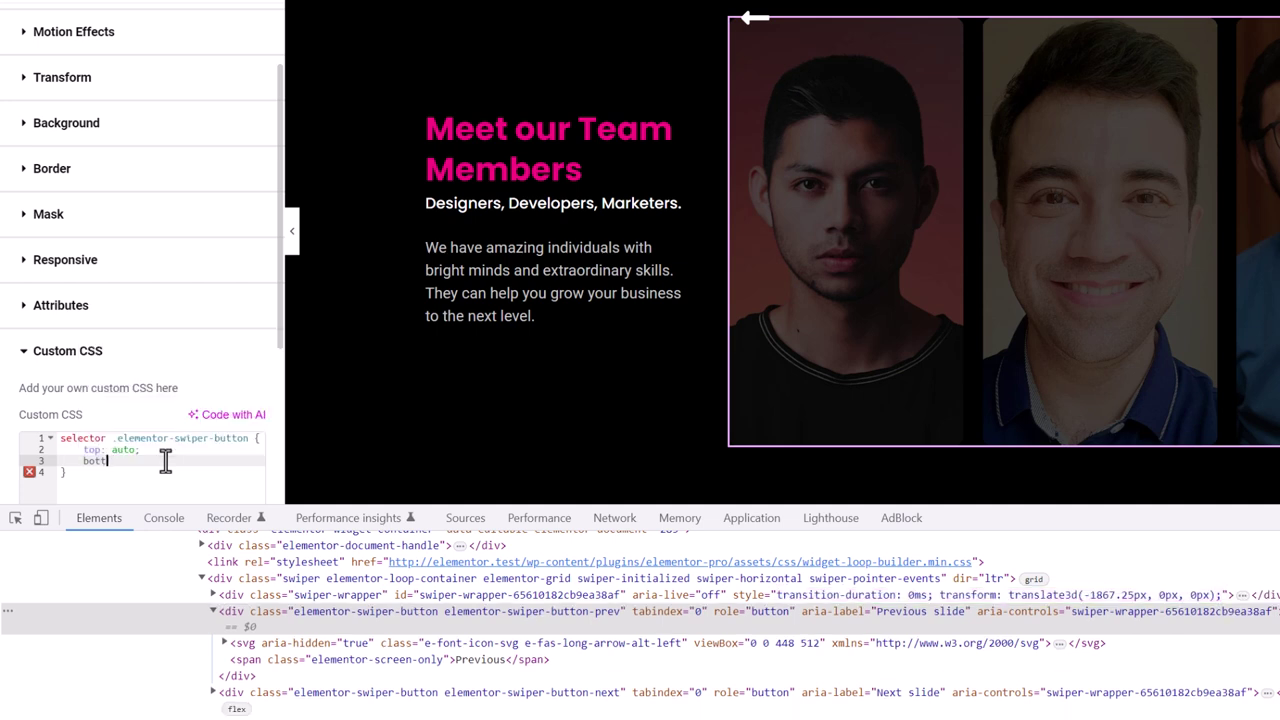
text(om)
key(BackSpace)
text(m)
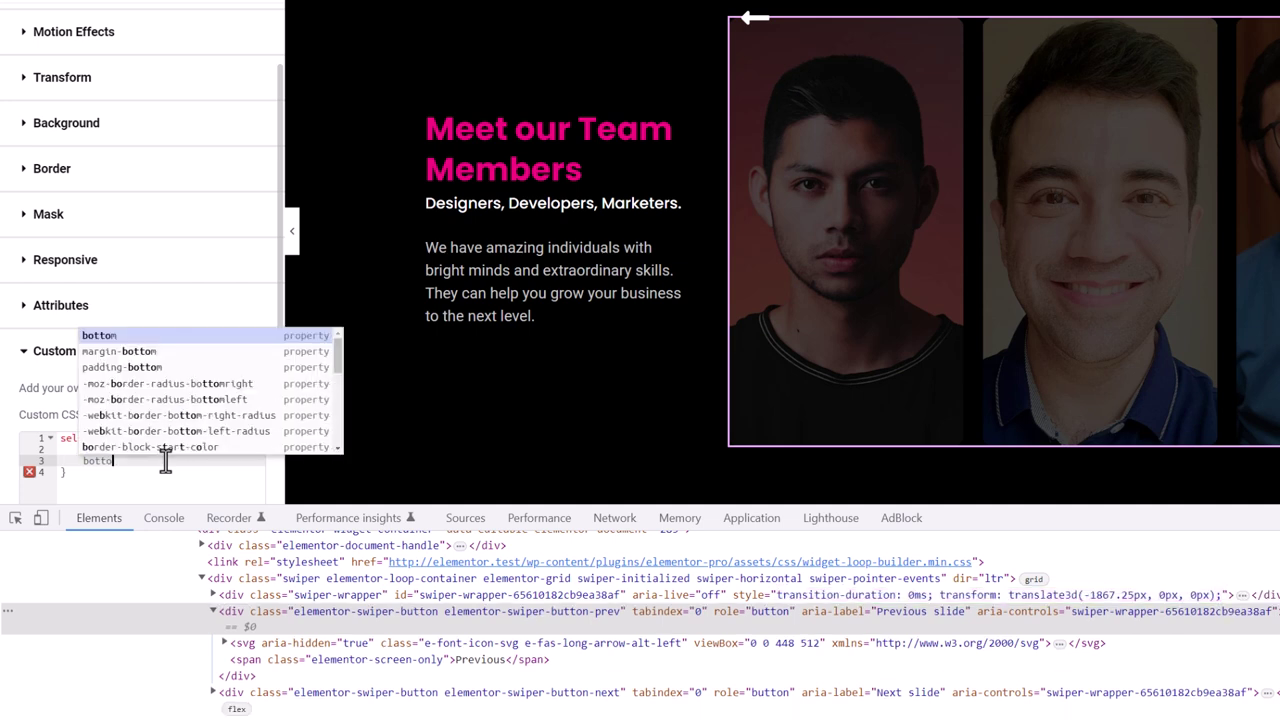
text(:)
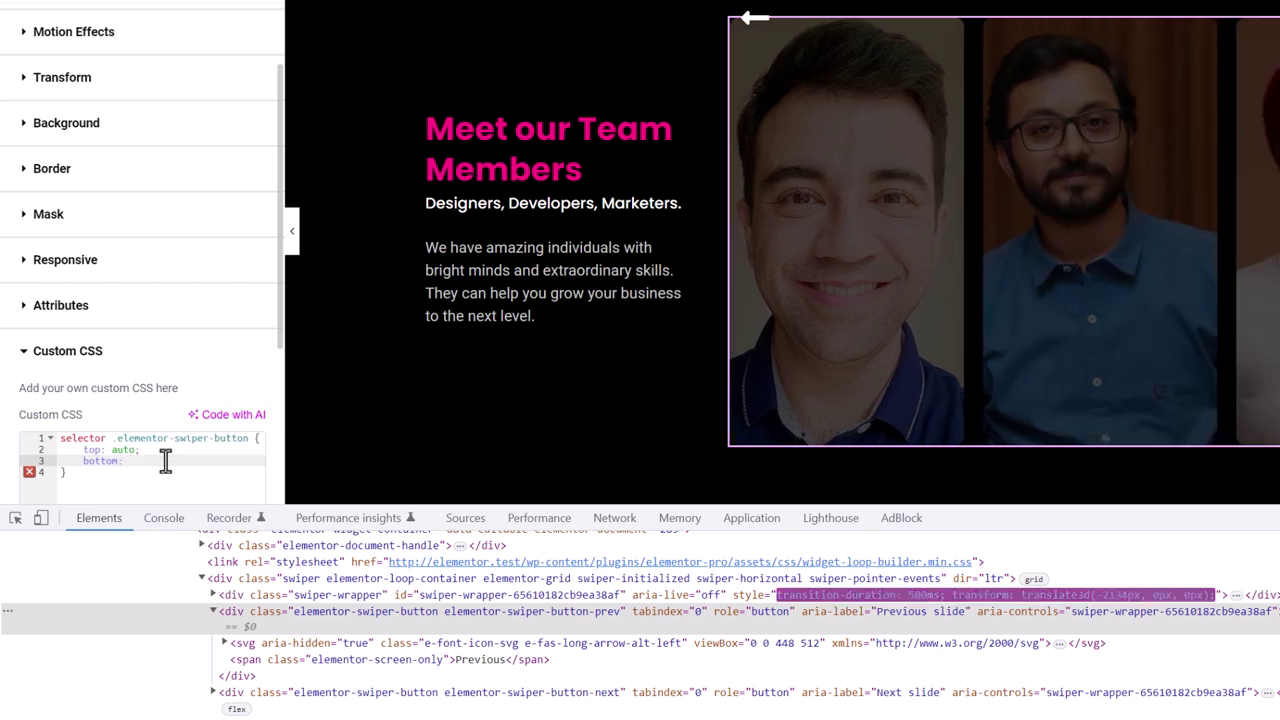
text( -70px)
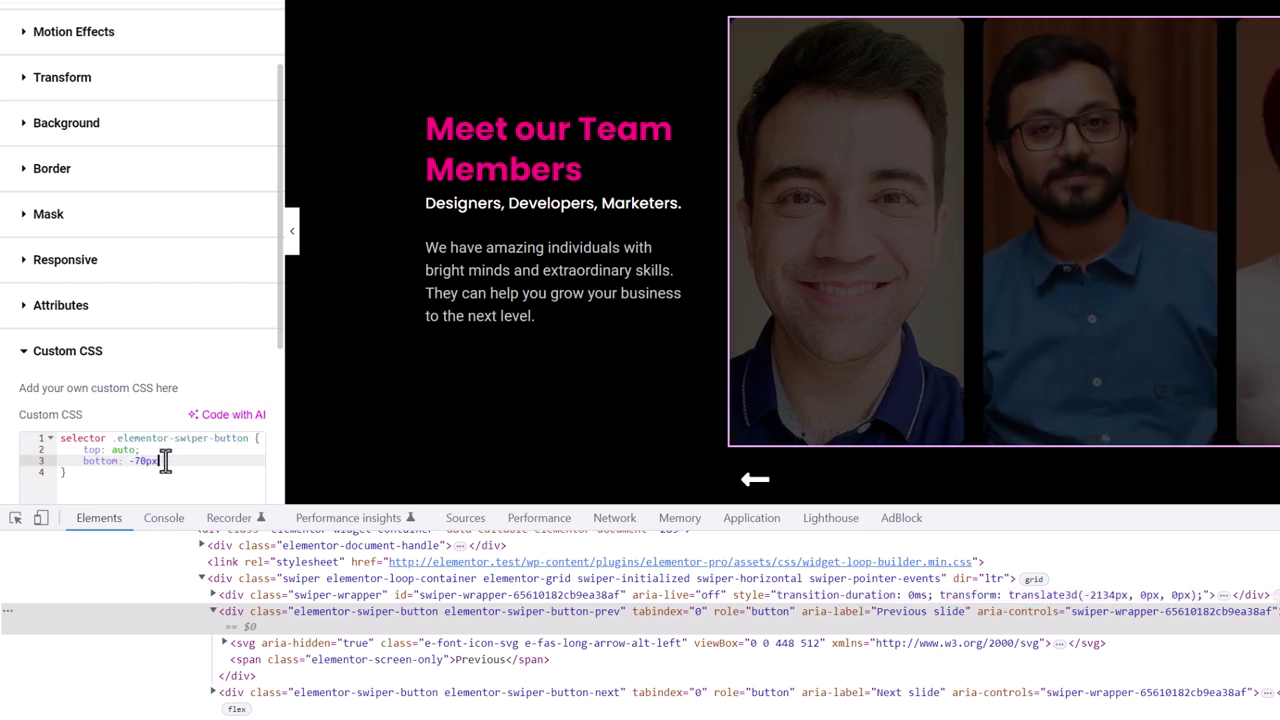
Step: Change the bottom value in the .elementor-swiper-button rule to -60px
key(Left)
key(Left)
key(Left)
key(BackSpace)
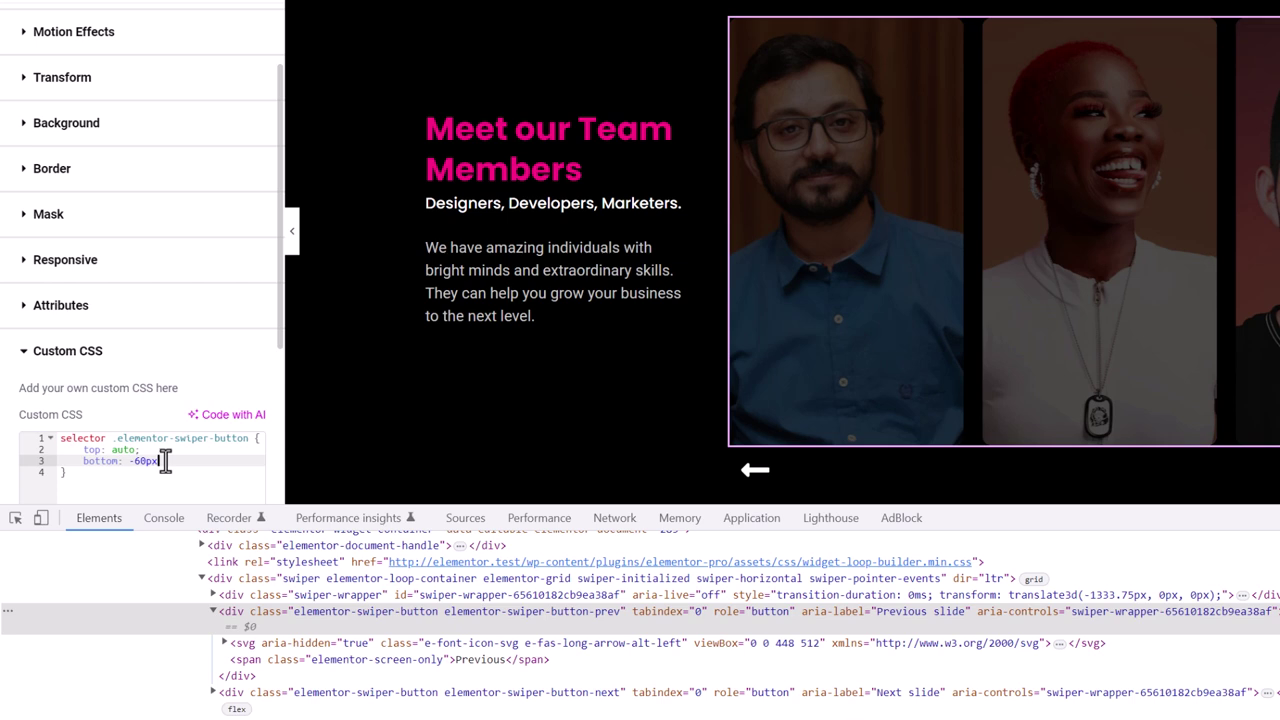
Step: Add the declaration left: 0 to the .elementor-swiper-button rule and check both arrows' placement below the carousel
key(Return)
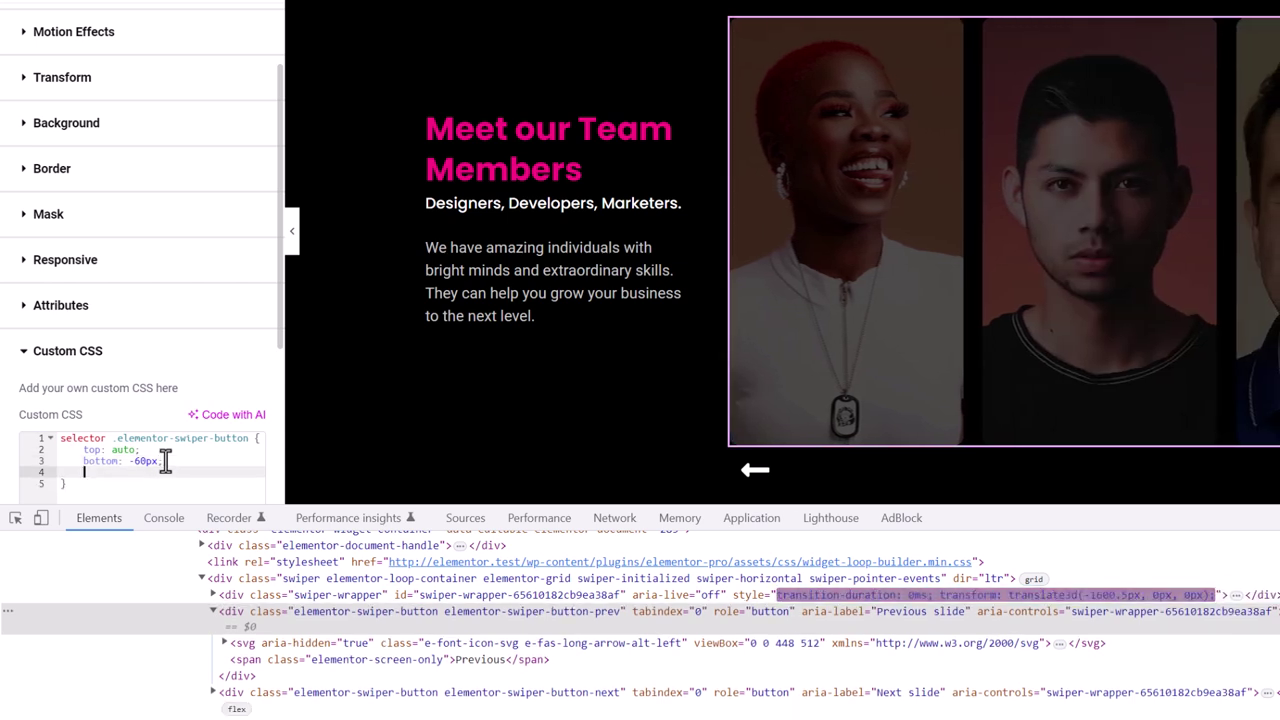
text(lef)
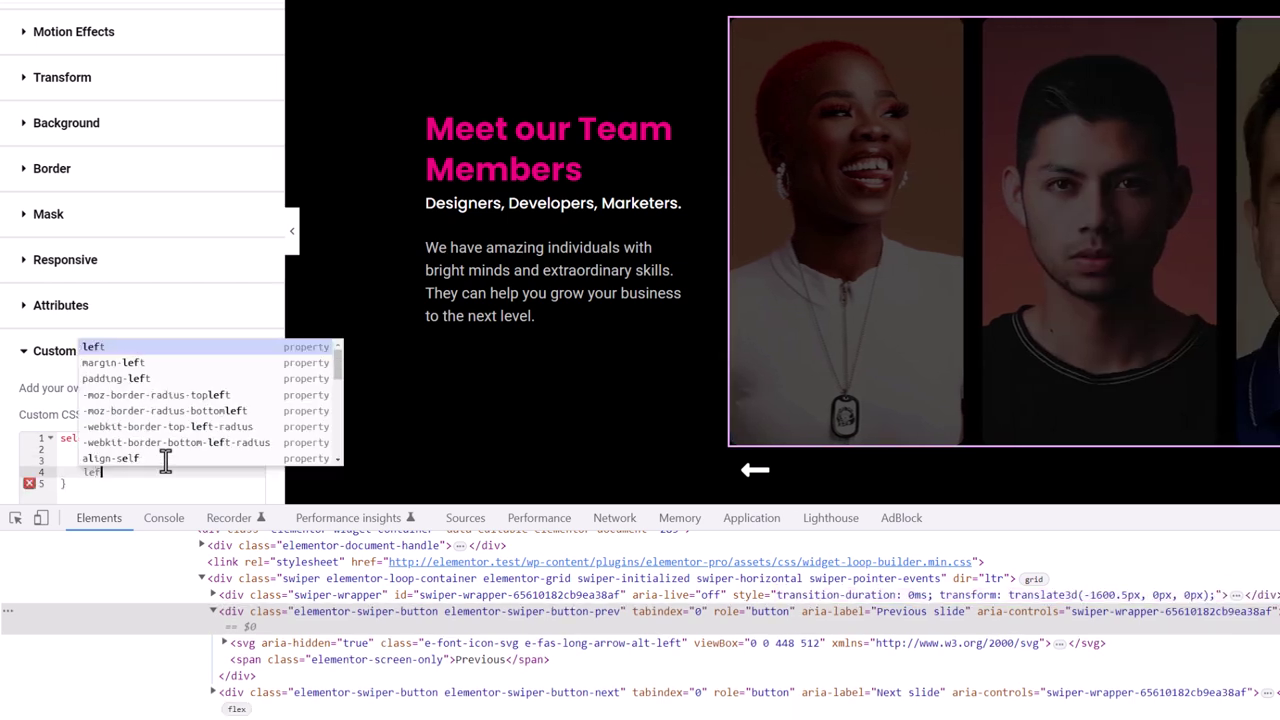
key(Return)
text(0;)
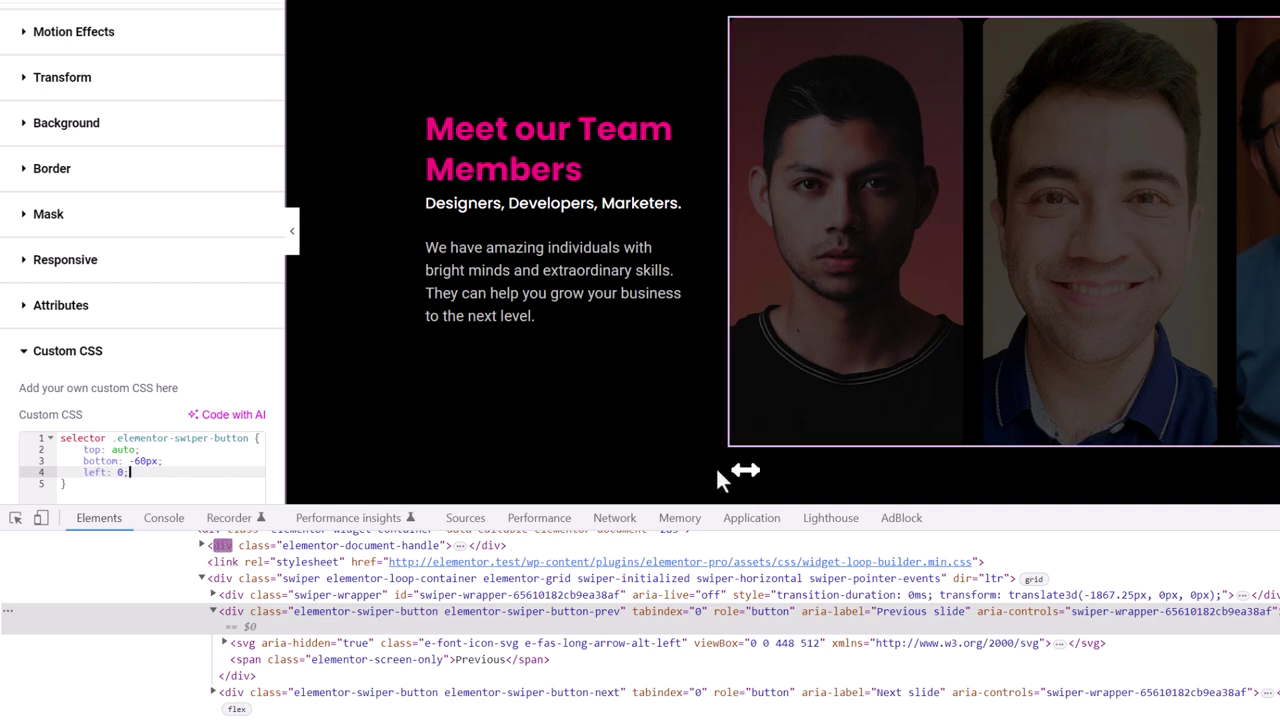
scroll(716, 466, down, 2)
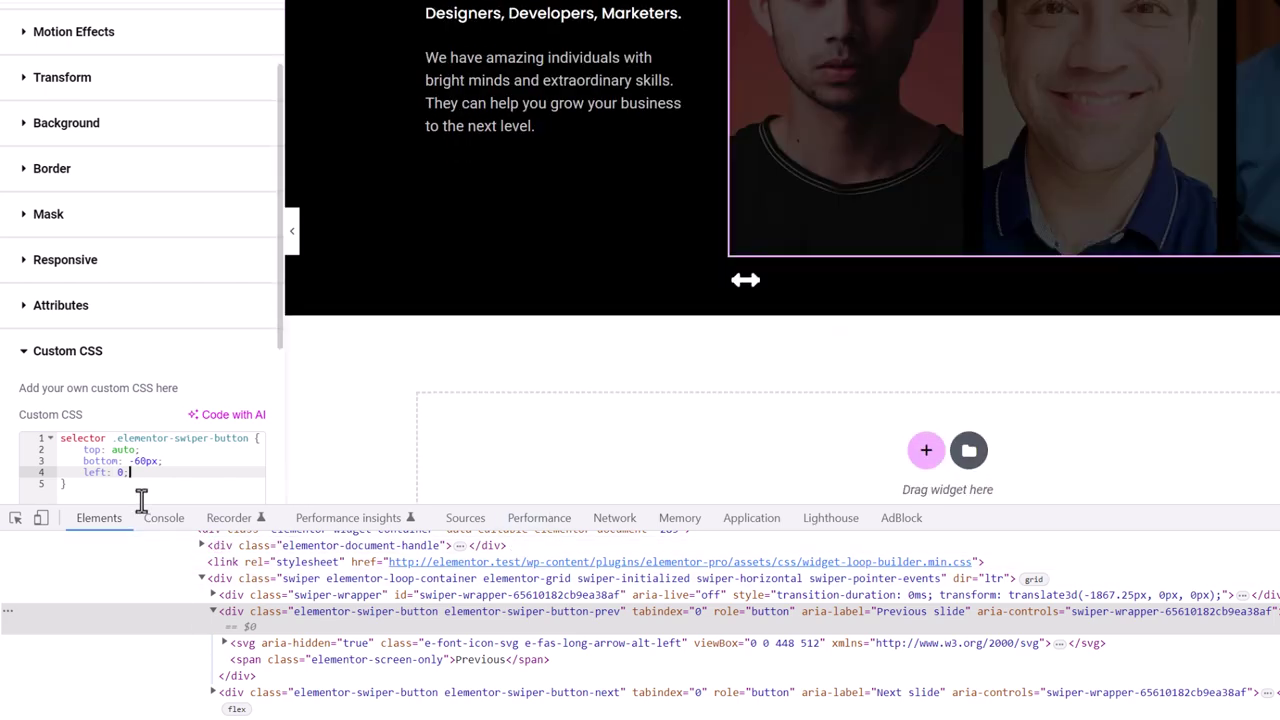
scroll(775, 380, up, 2)
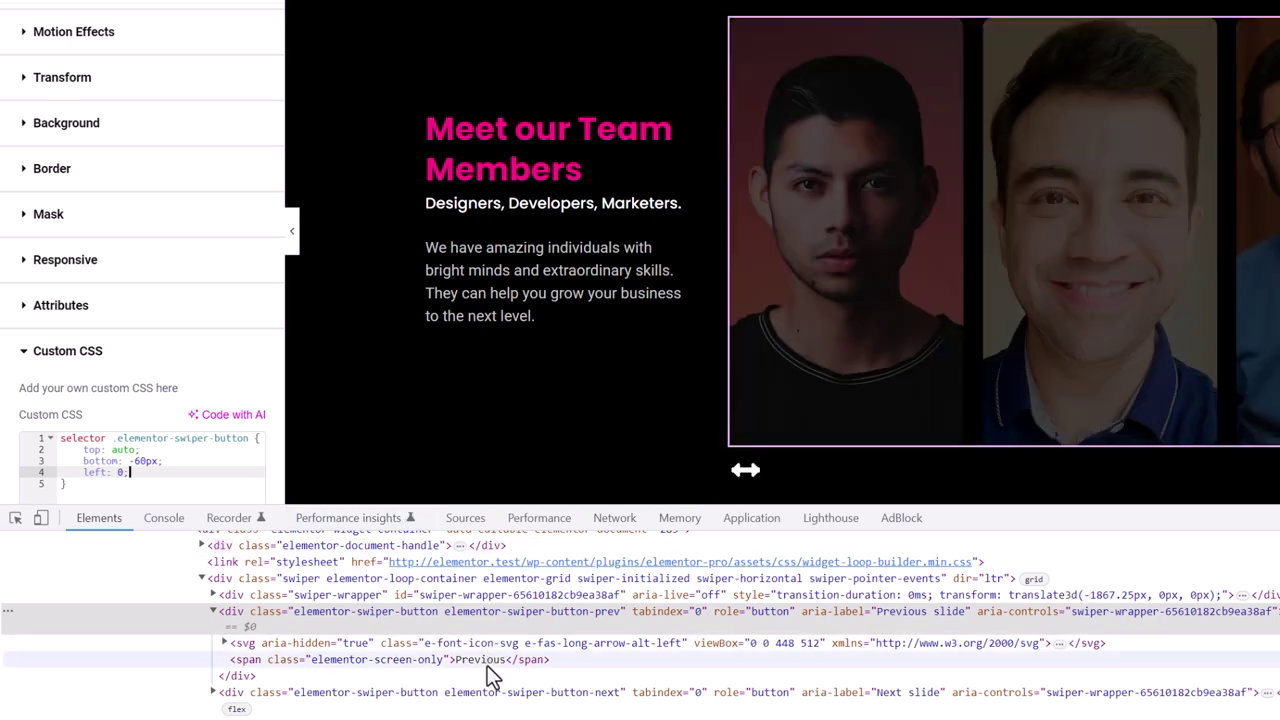
Step: Copy the class name elementor-swiper-button-next from the next arrow's element in the inspected markup
click(505, 692)
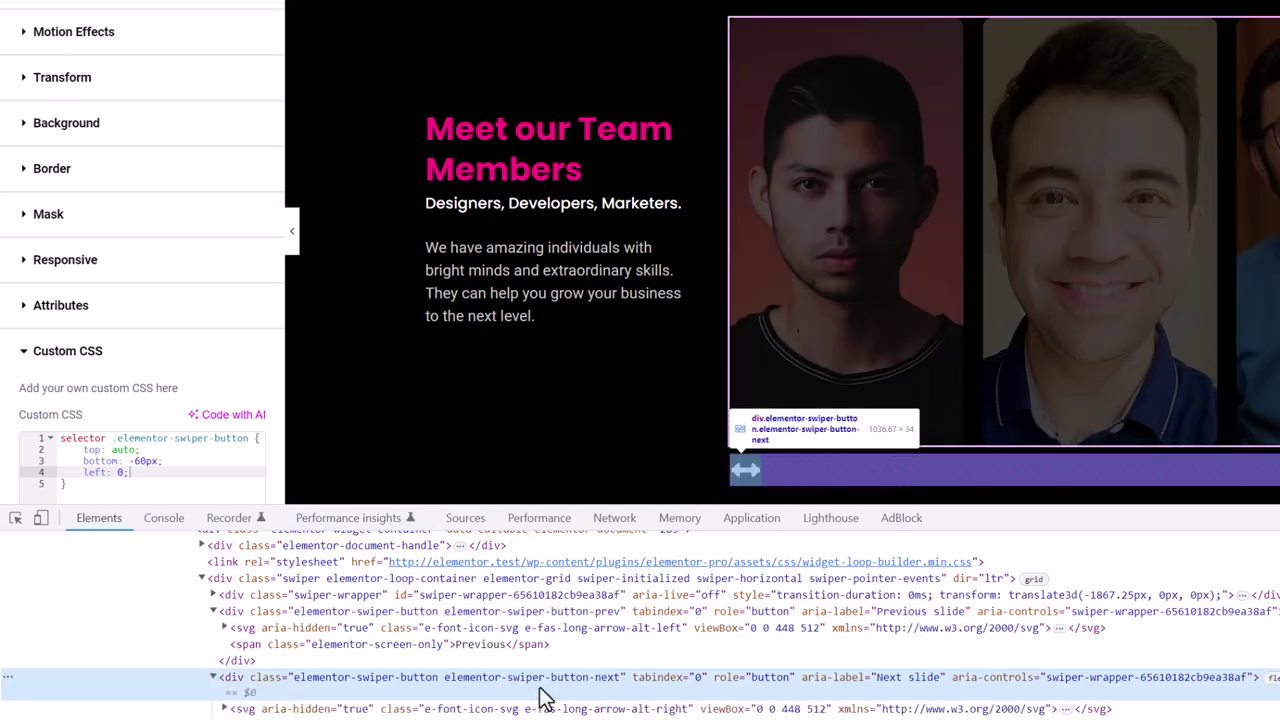
double_click(614, 684)
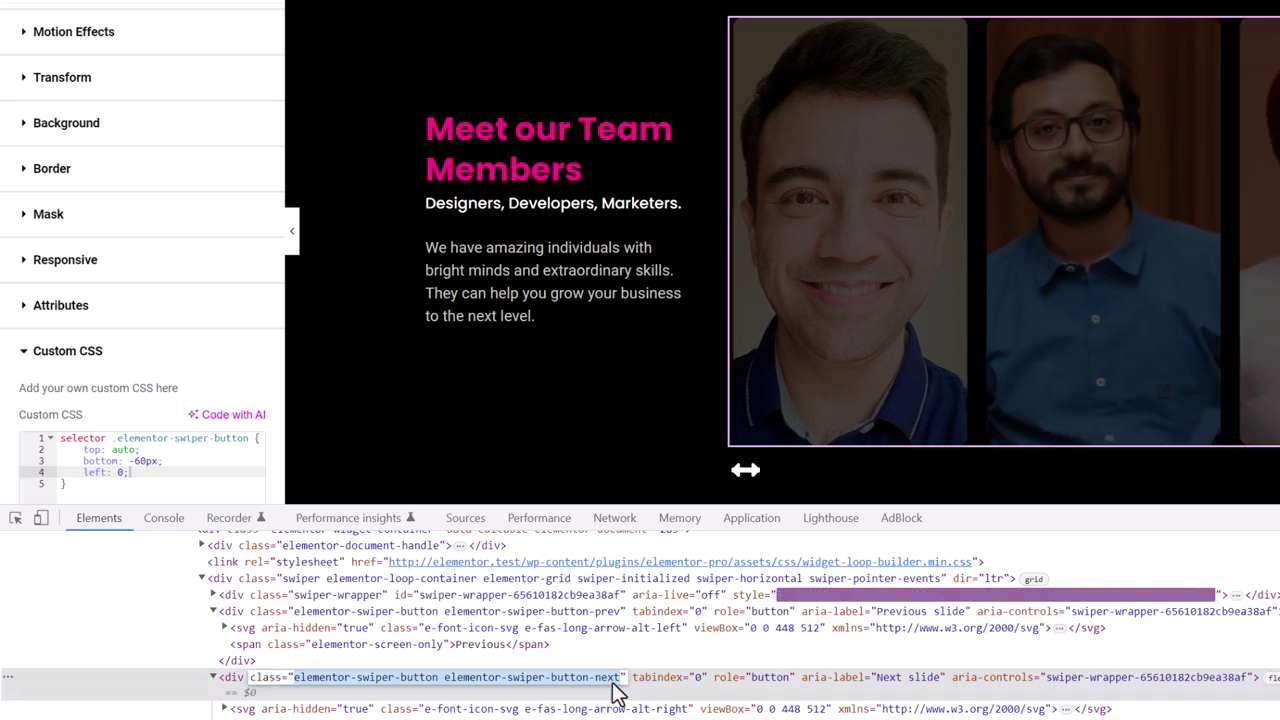
click(614, 690)
drag(618, 690, 445, 686)
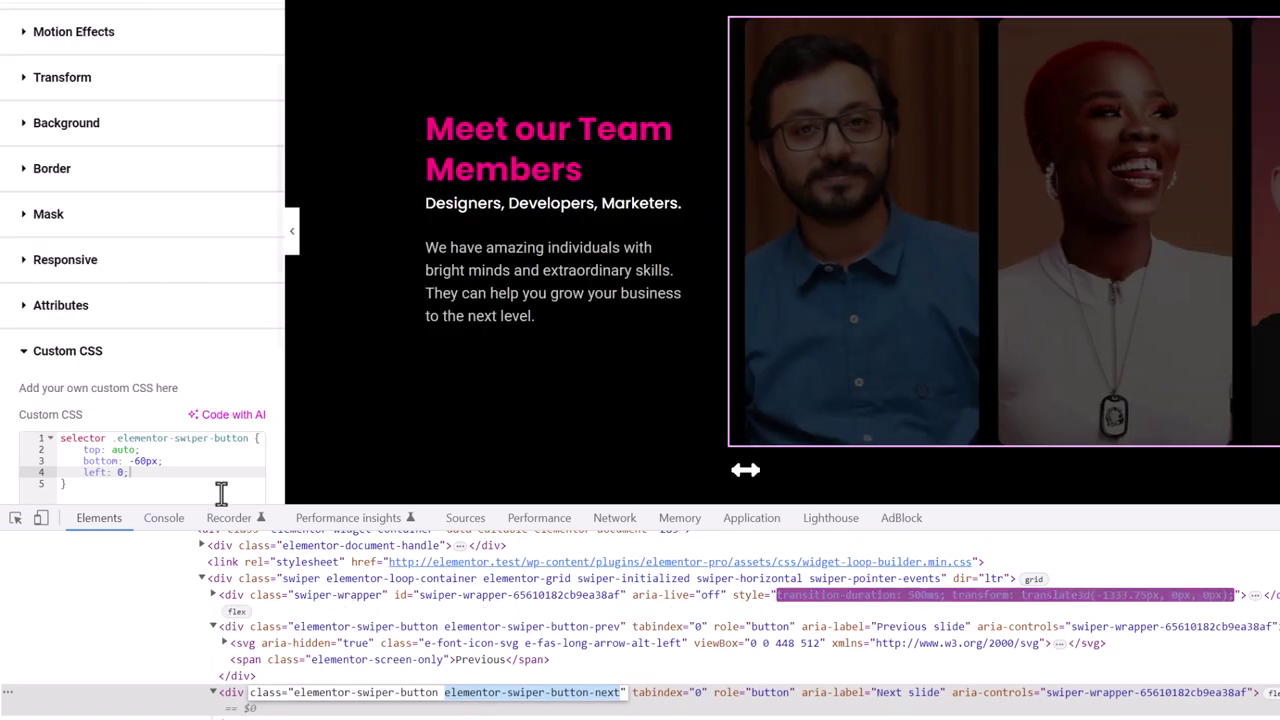
Step: Start a new custom CSS rule for selector .elementor-swiper-button-next below the existing arrow rule
click(215, 488)
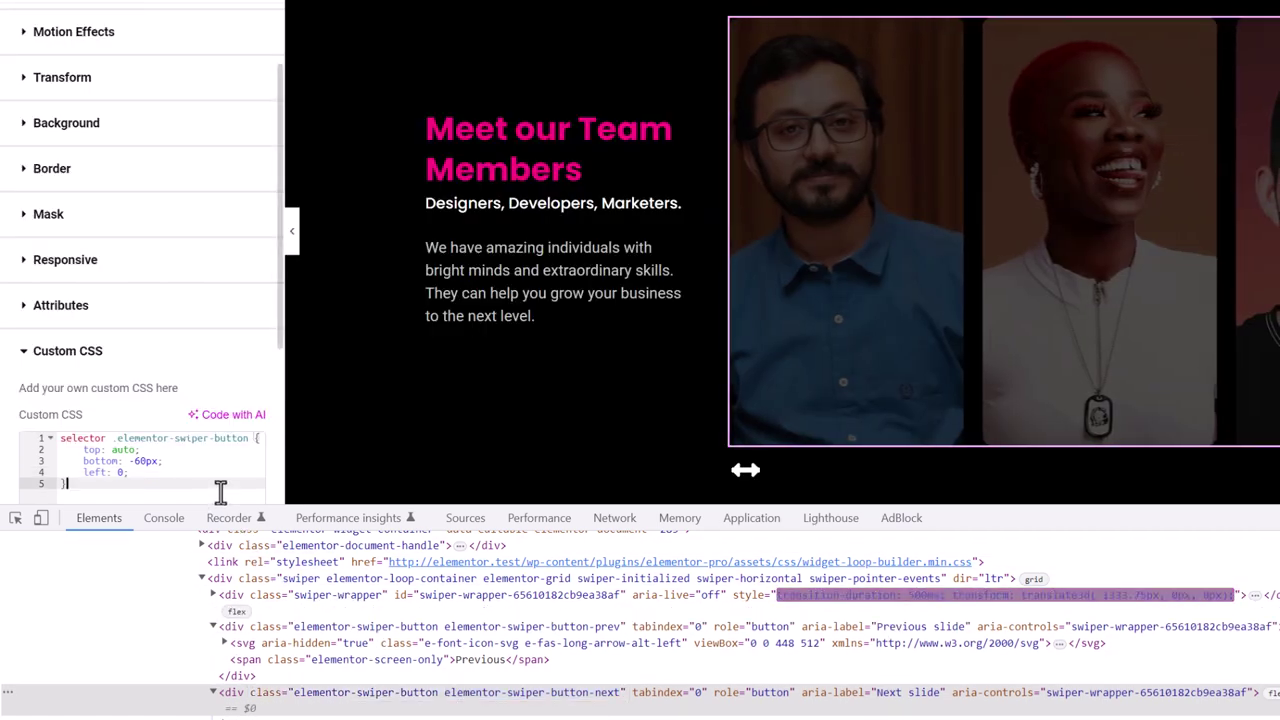
key(Return)
text(select)
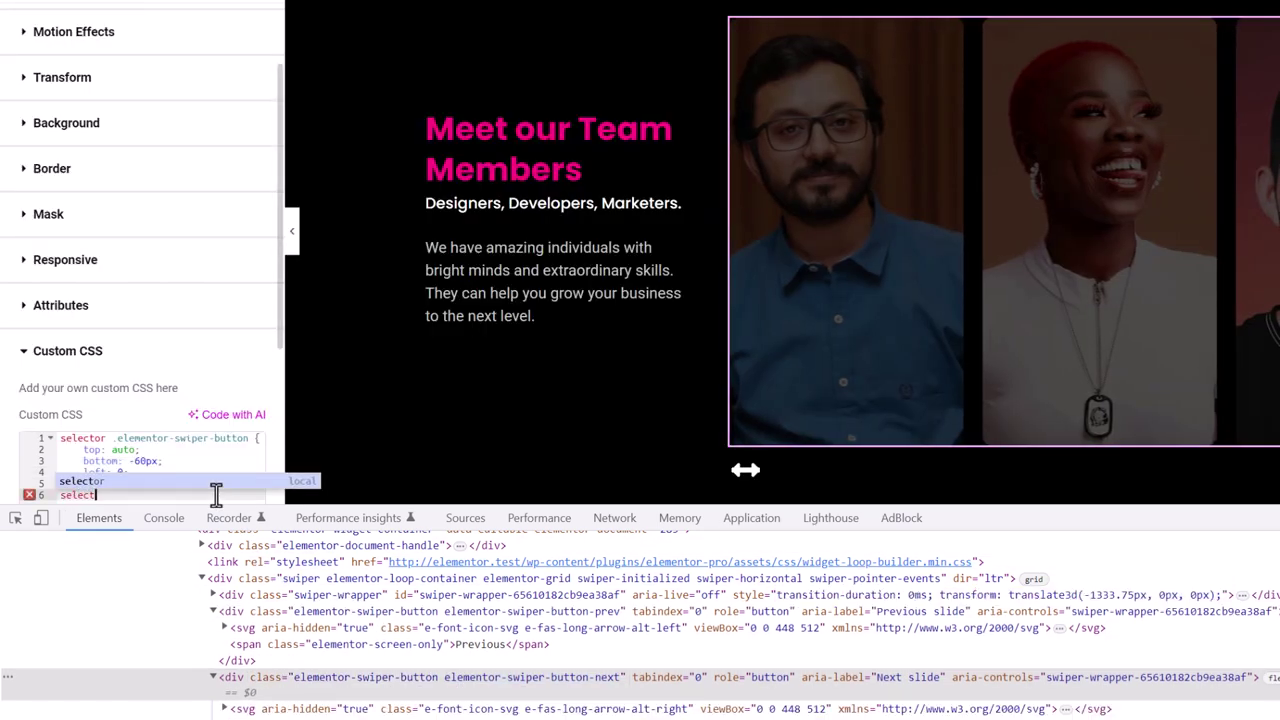
text(or)
text(.elementor-swiper-button-next)
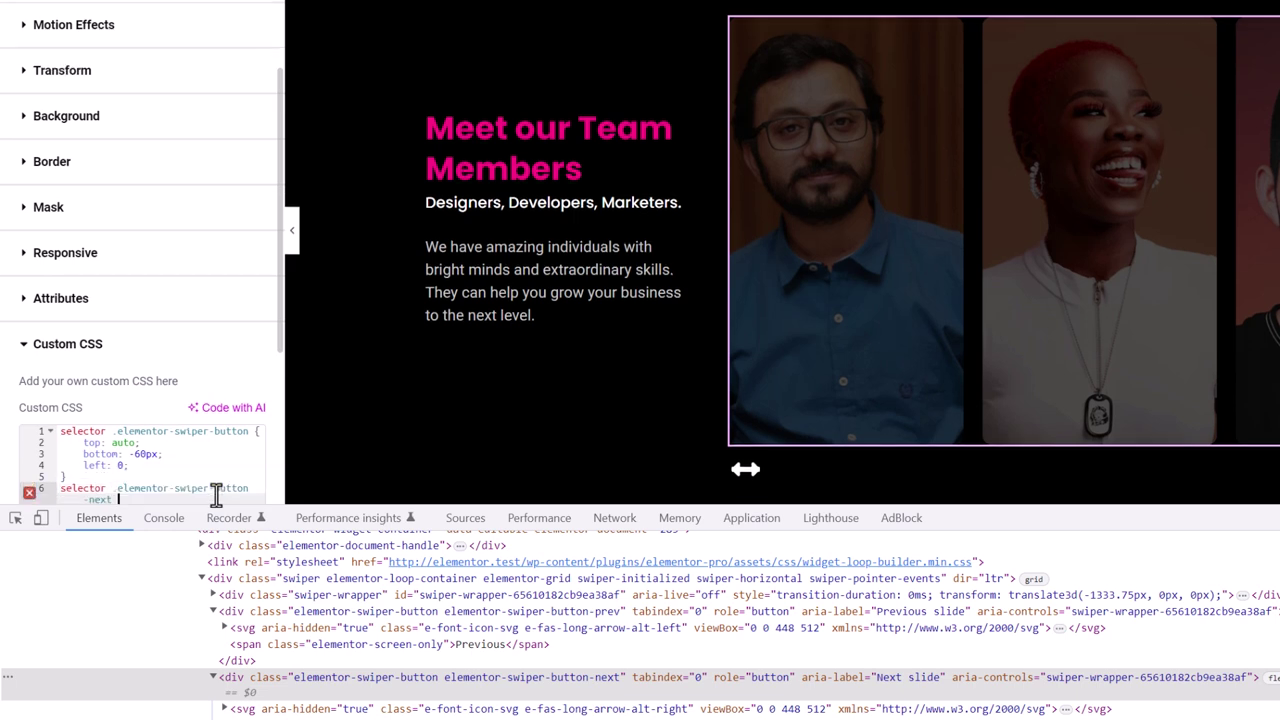
text({)
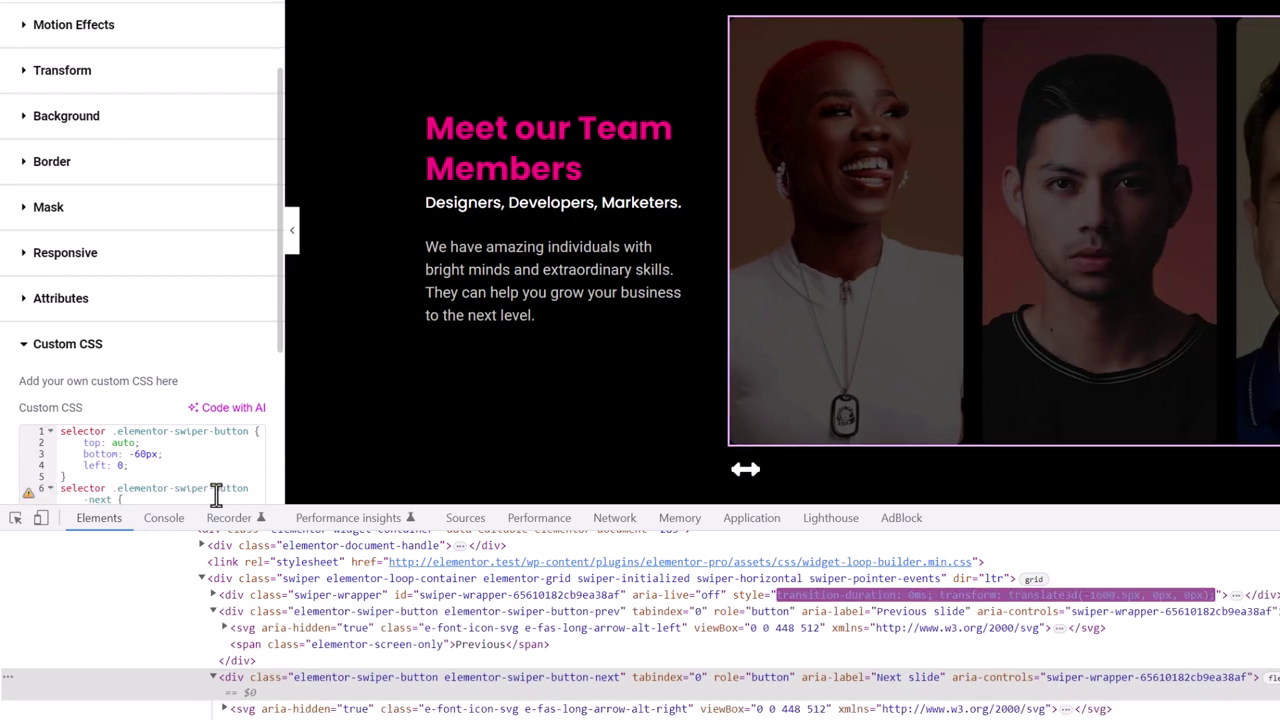
scroll(251, 236, down, 3)
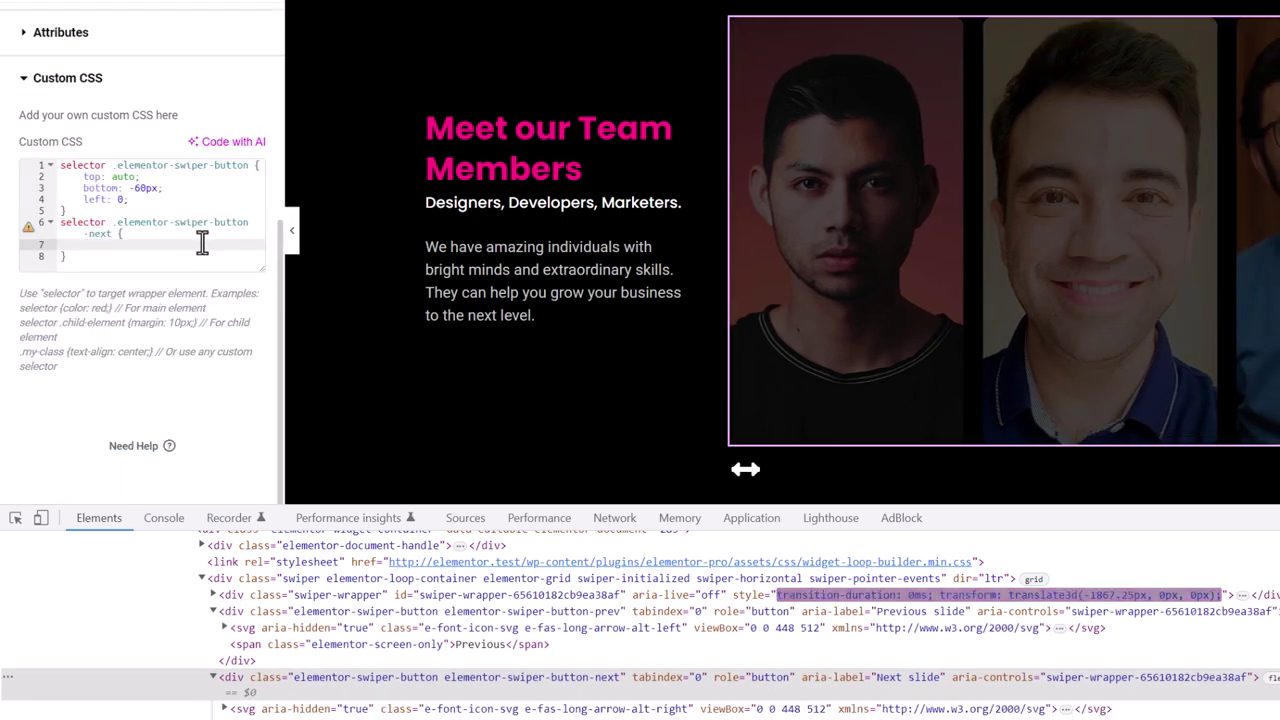
Step: Add the declaration left: 45px to the .elementor-swiper-button-next rule and try both carousel arrows
text(l)
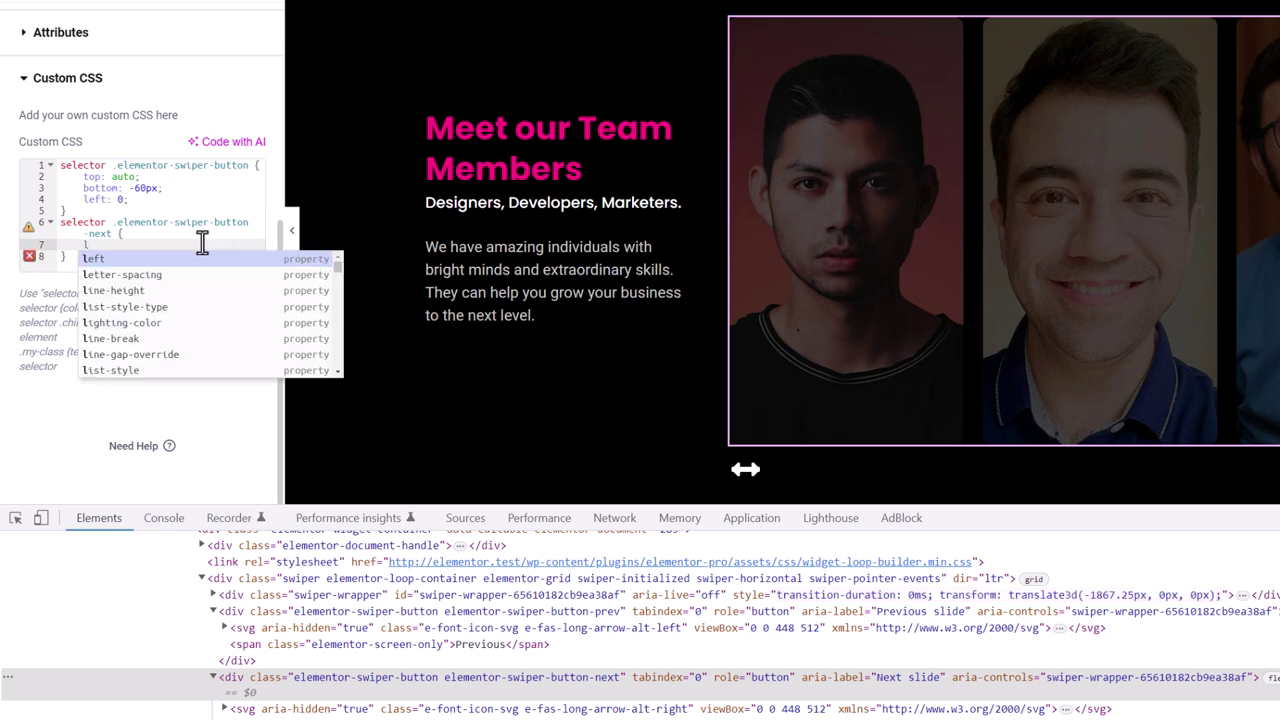
key(Return)
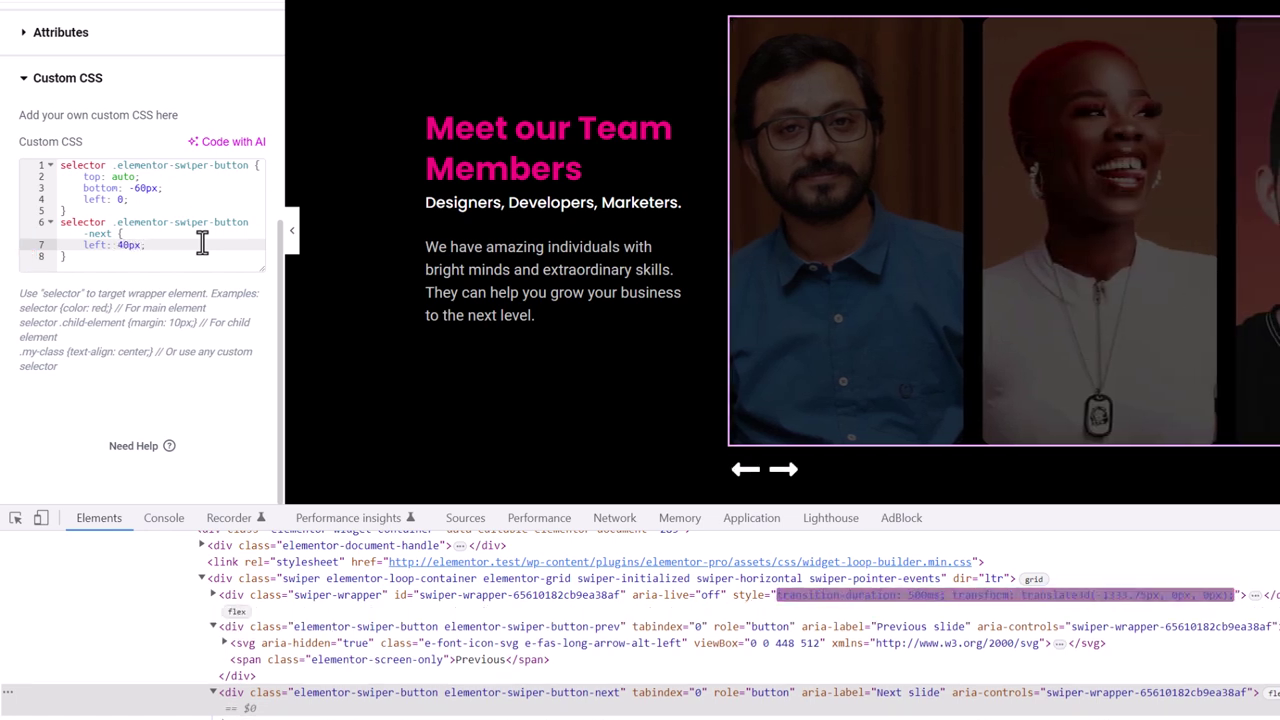
key(BackSpace)
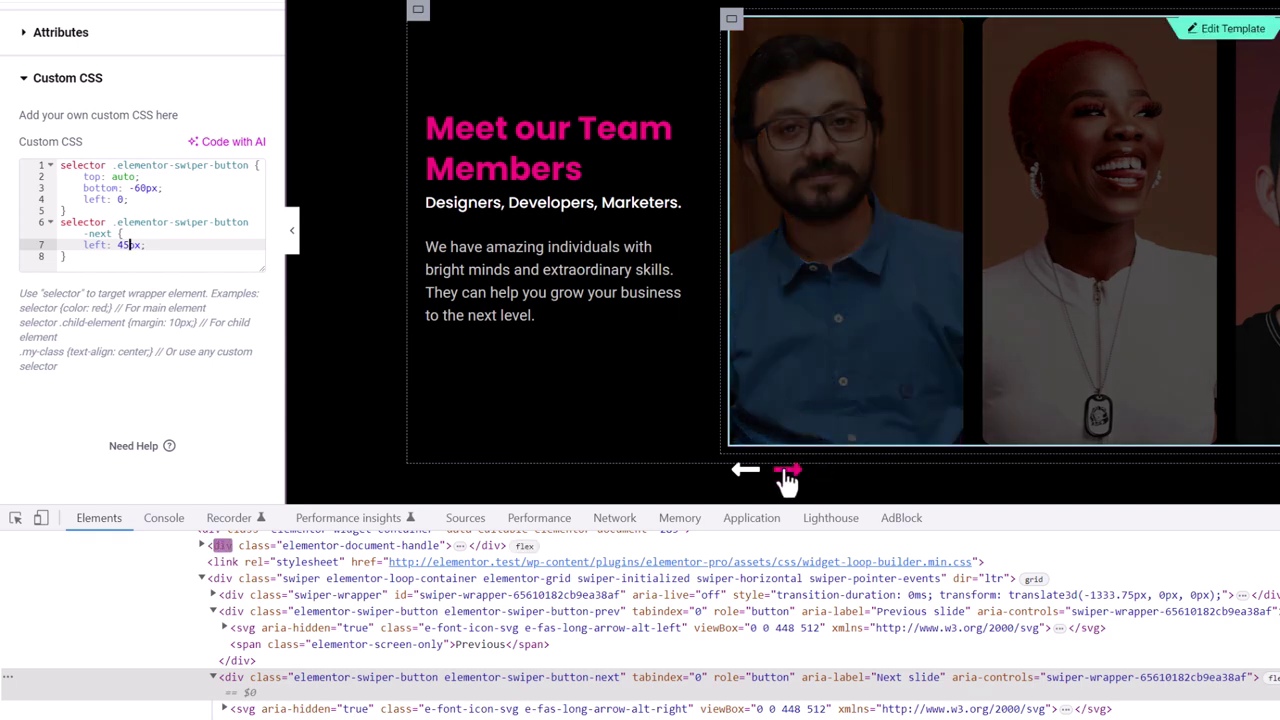
click(787, 478)
click(749, 484)
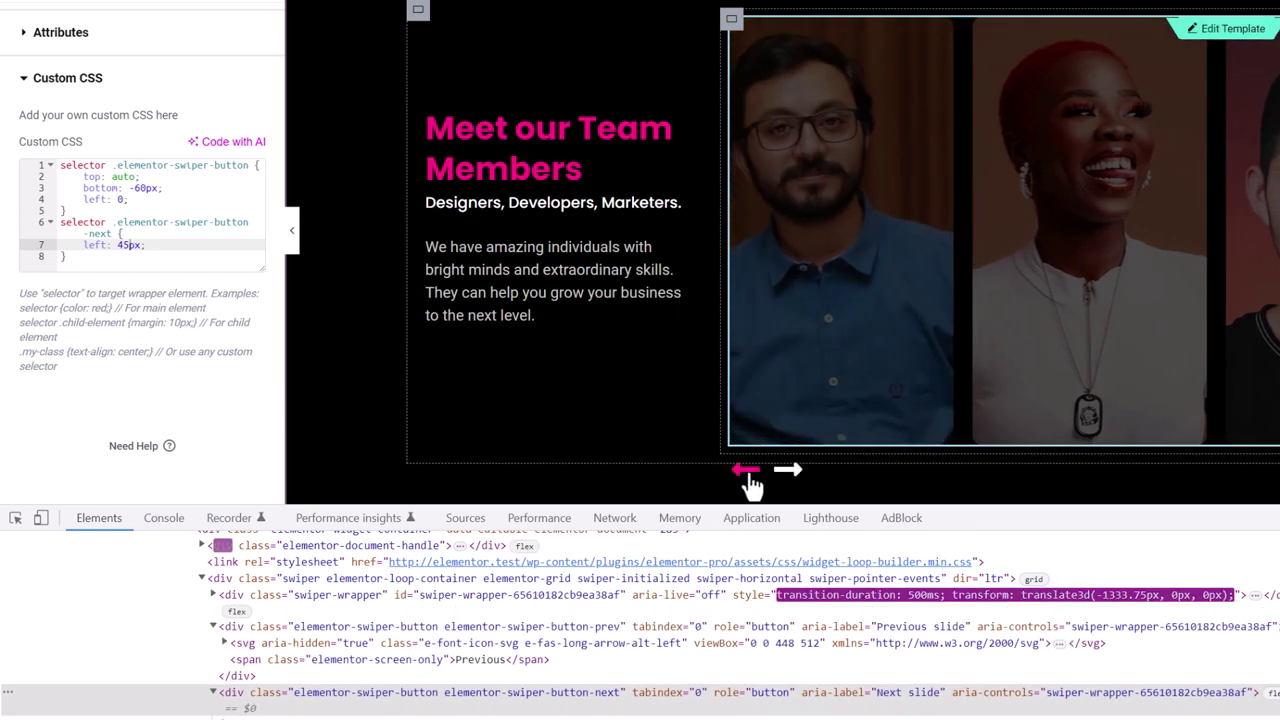
click(806, 486)
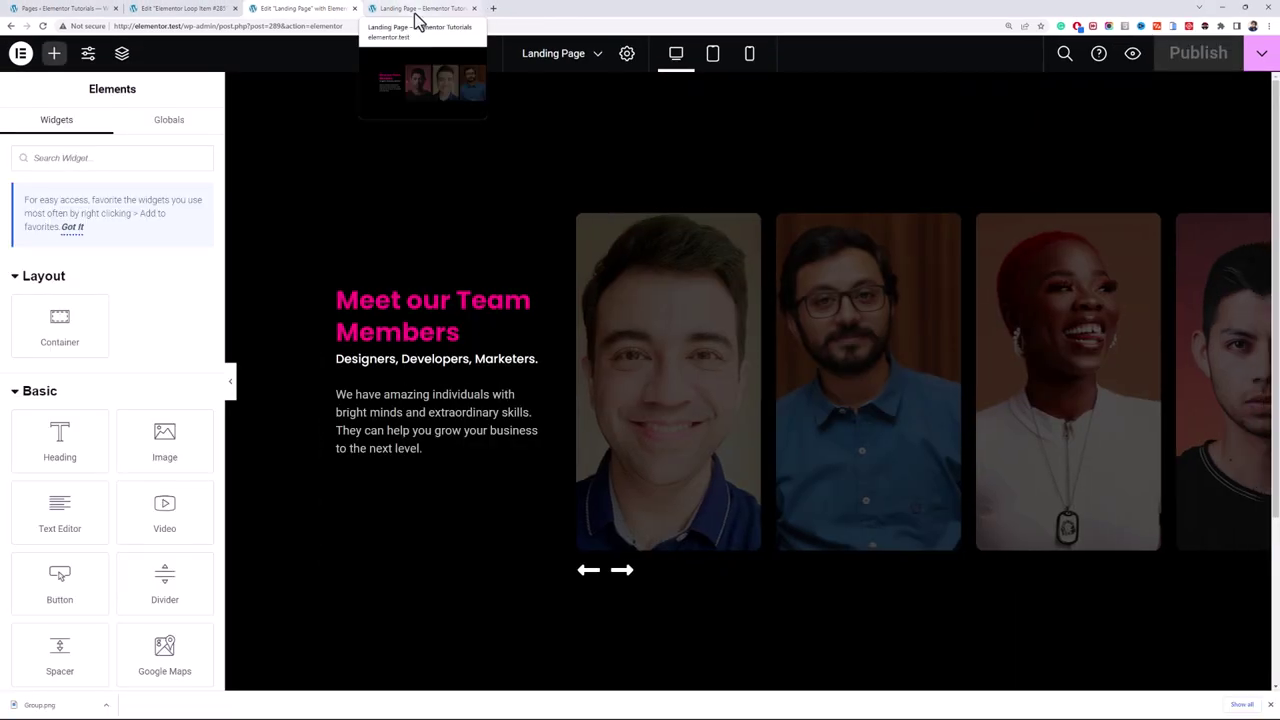
Step: Reload the live landing page and advance the team carousel with its next arrow
click(416, 12)
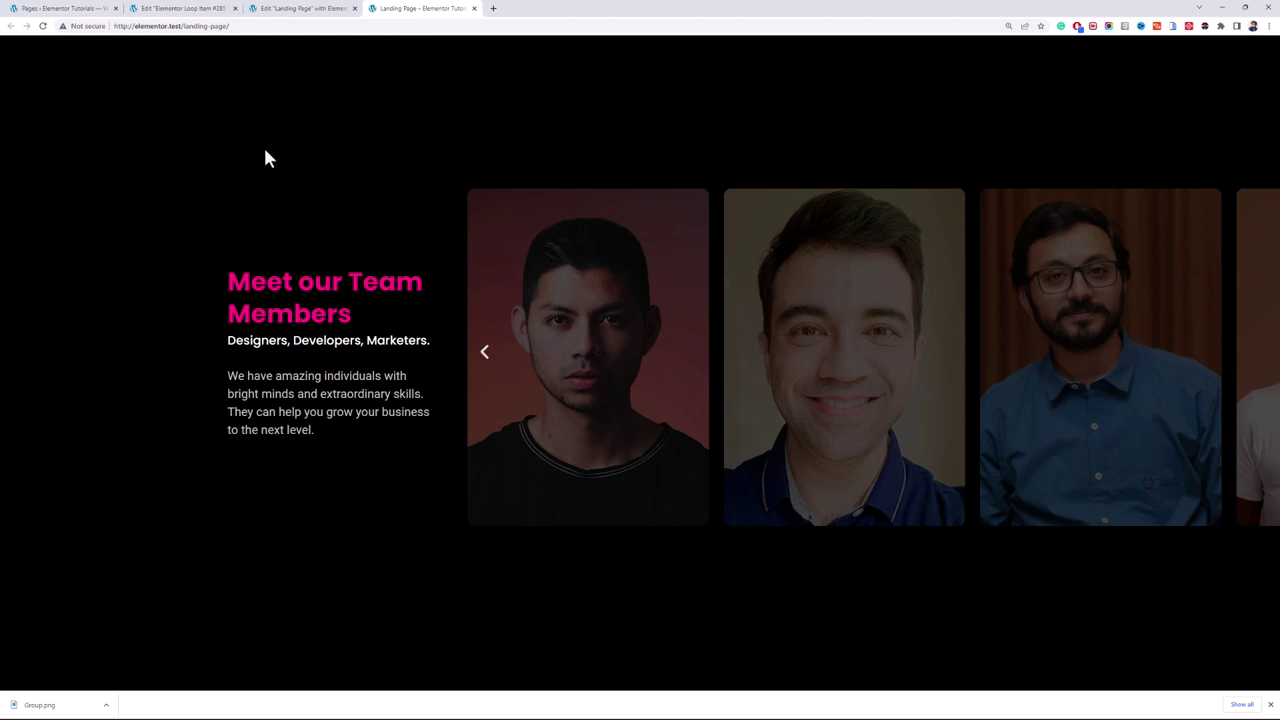
key(F5)
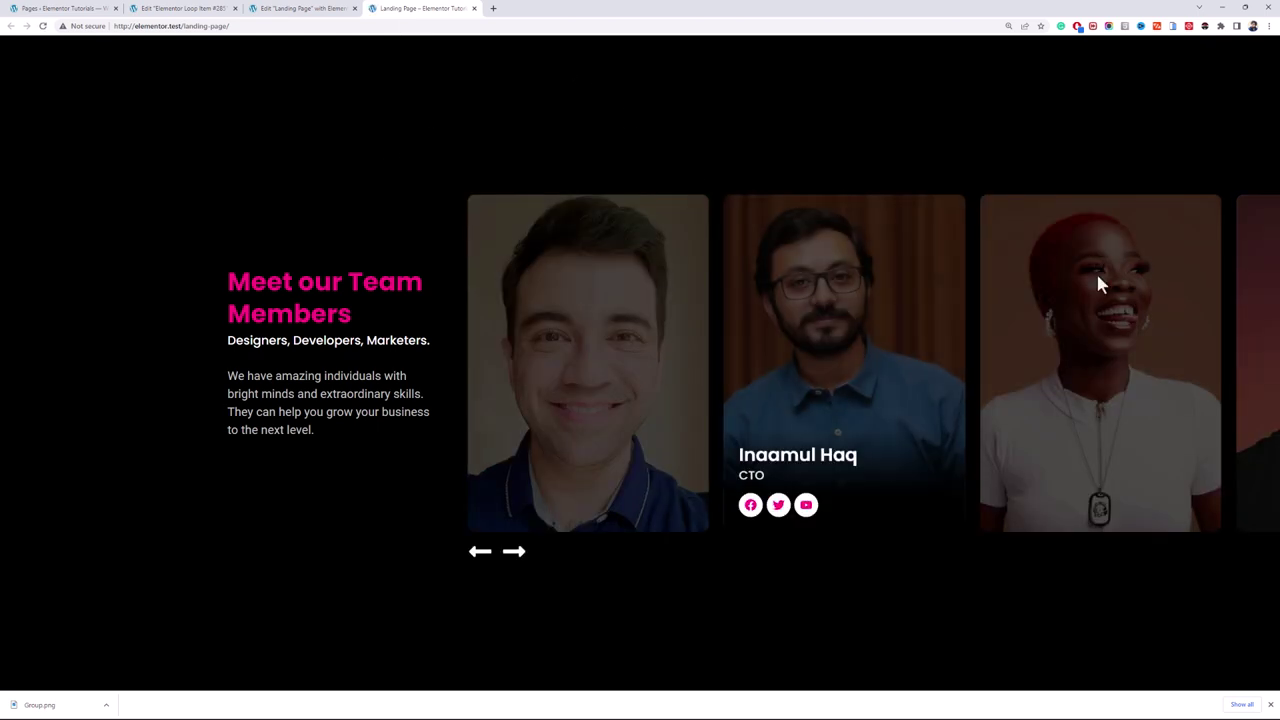
click(520, 556)
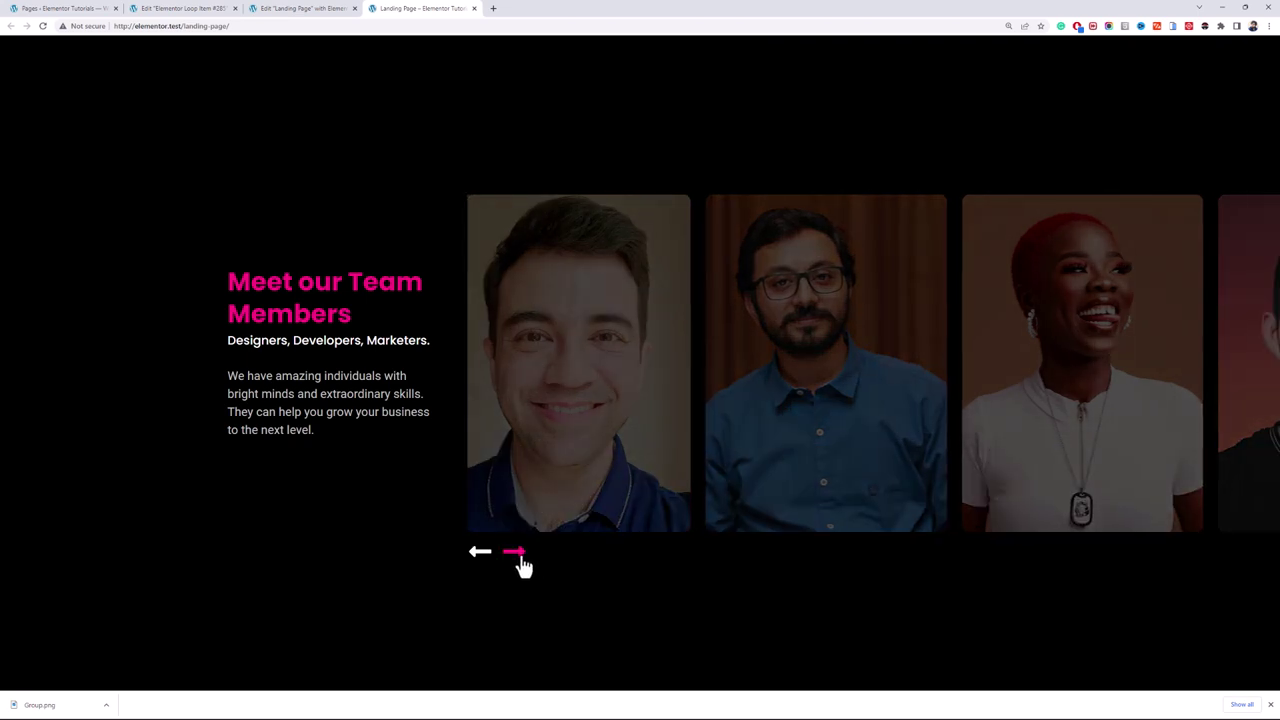
click(520, 556)
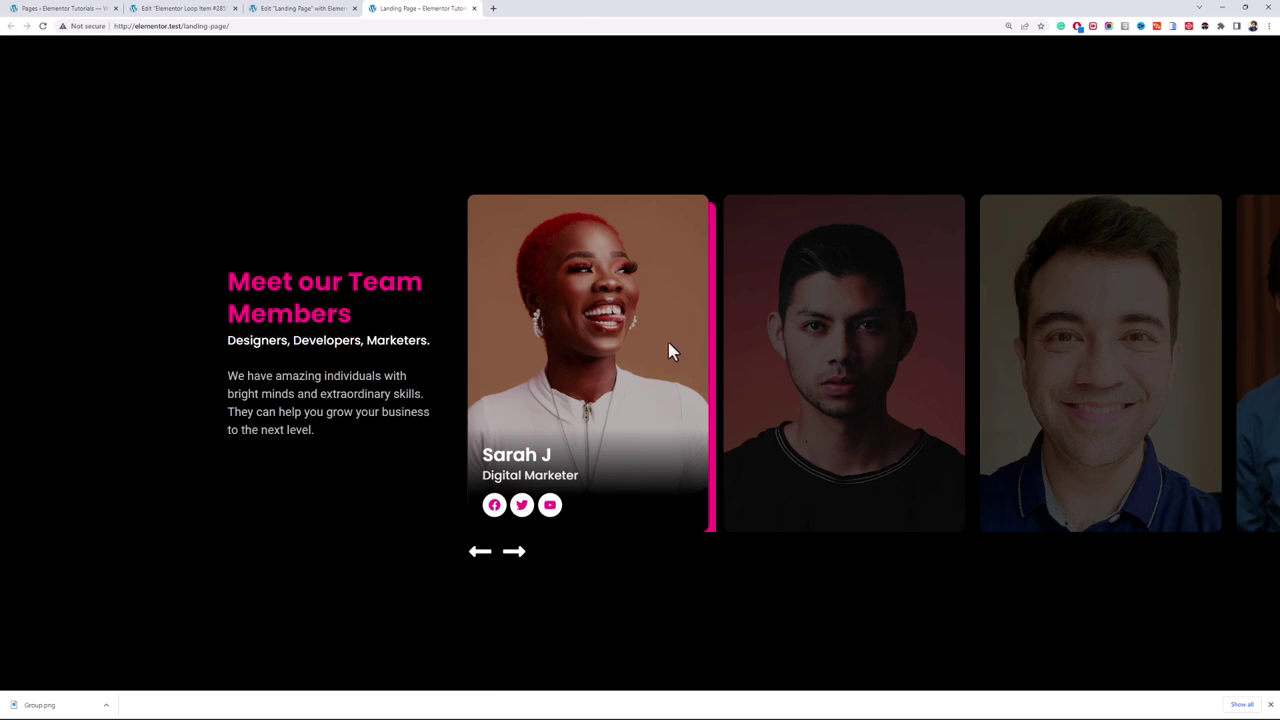
Step: Return to the Landing Page editor, select the Loop Carousel and pick out the class name swiper on its container in the inspected markup
click(296, 8)
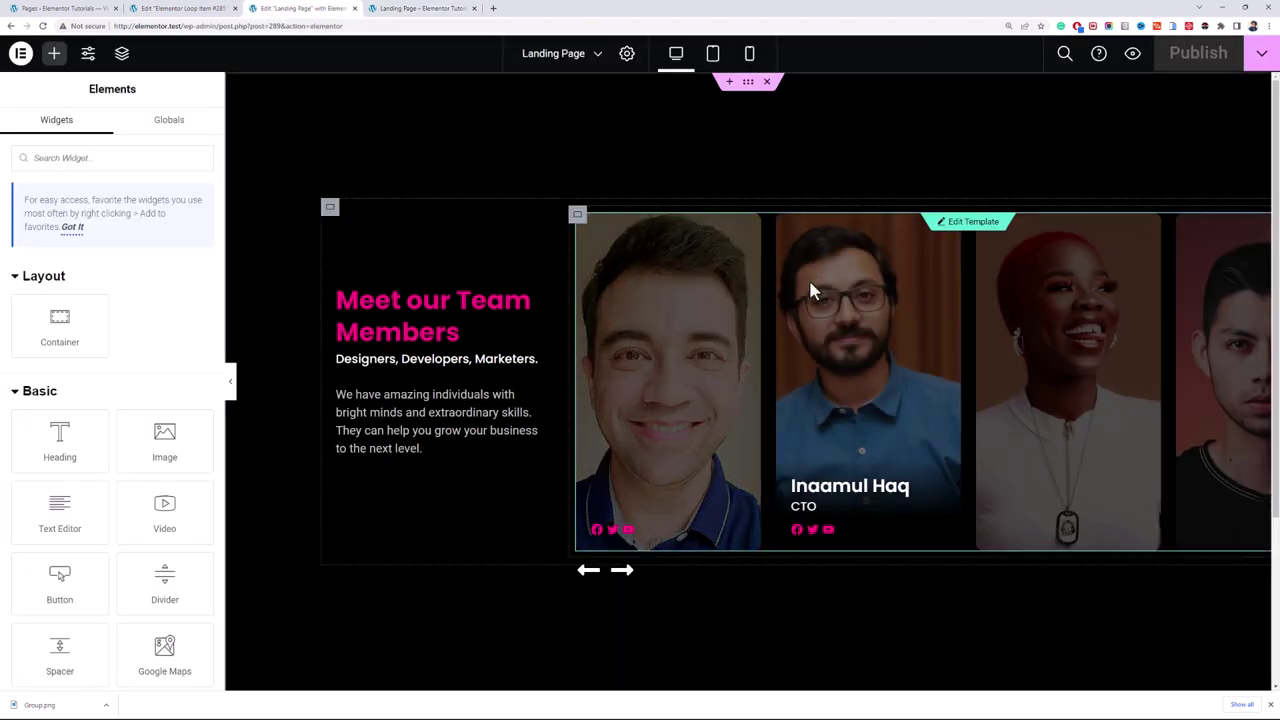
click(889, 265)
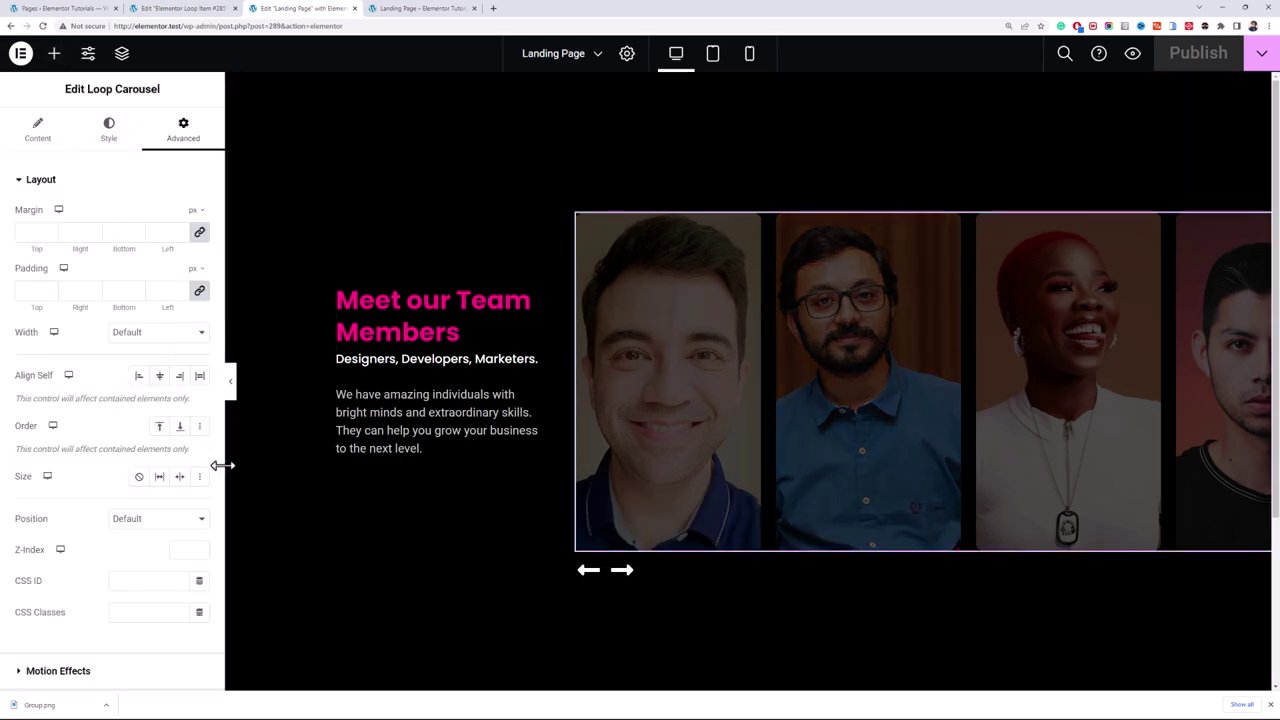
key(ctrl+shift+i)
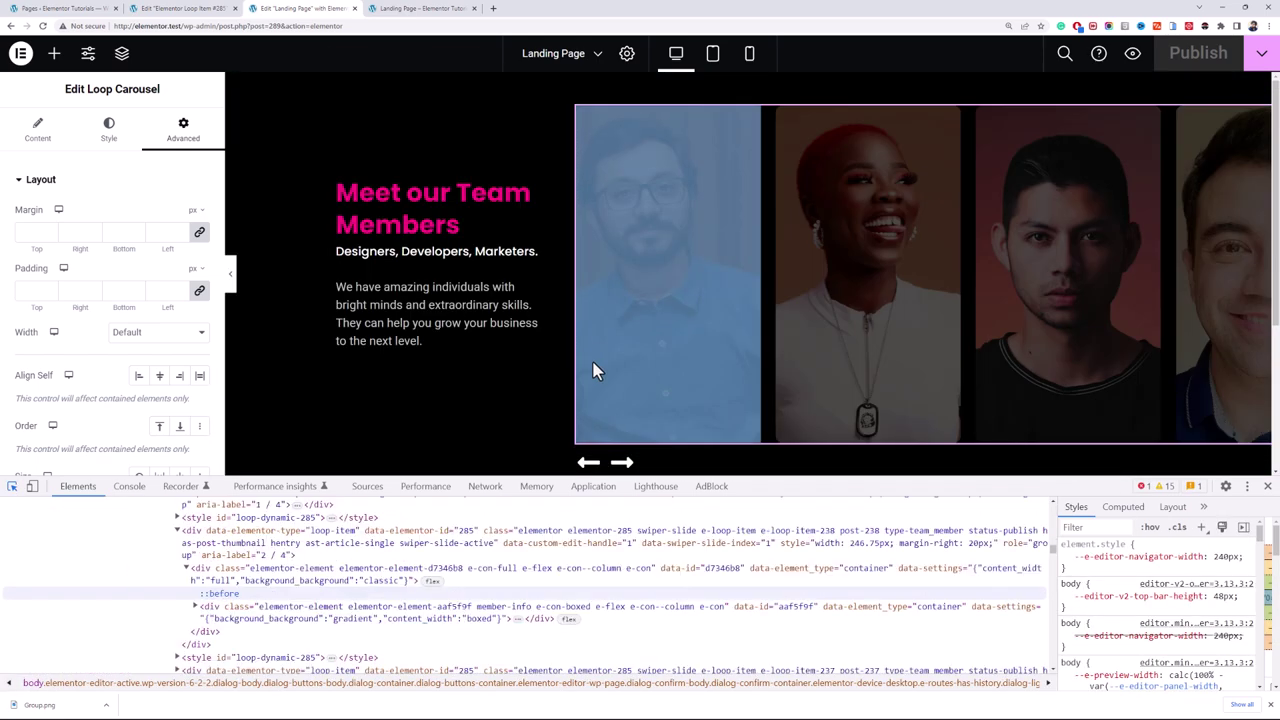
click(593, 362)
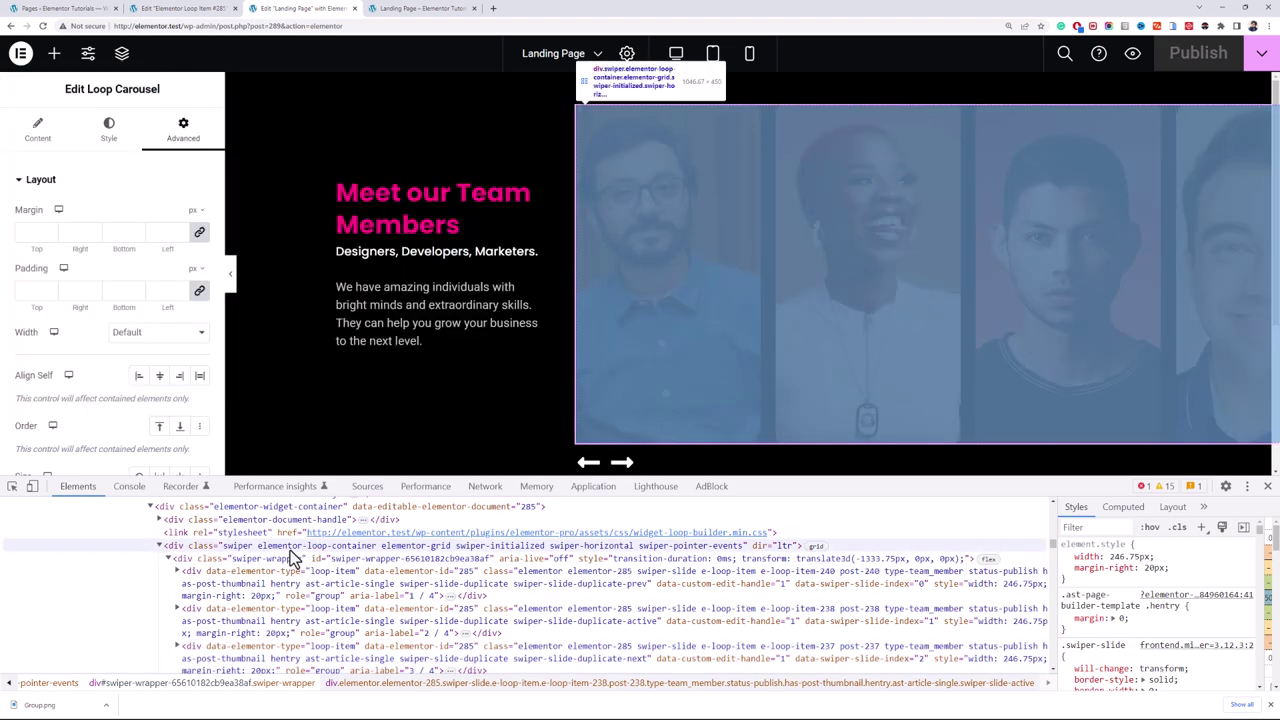
click(290, 550)
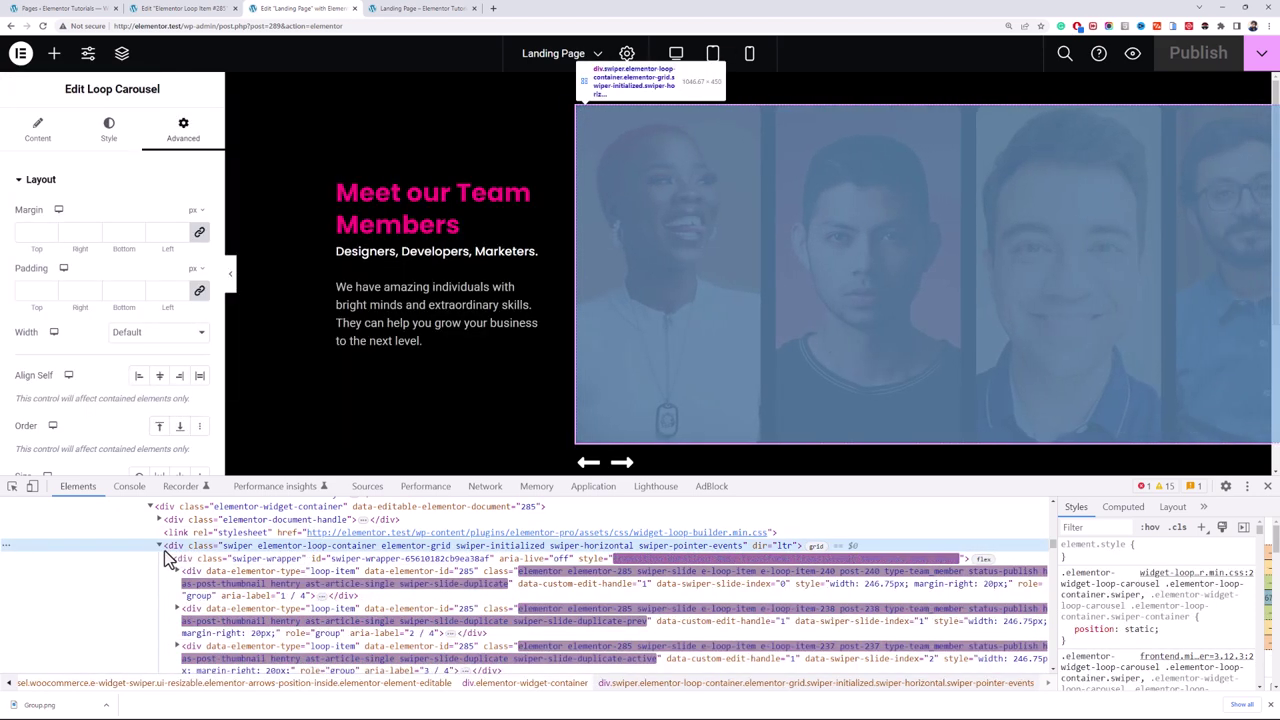
click(163, 549)
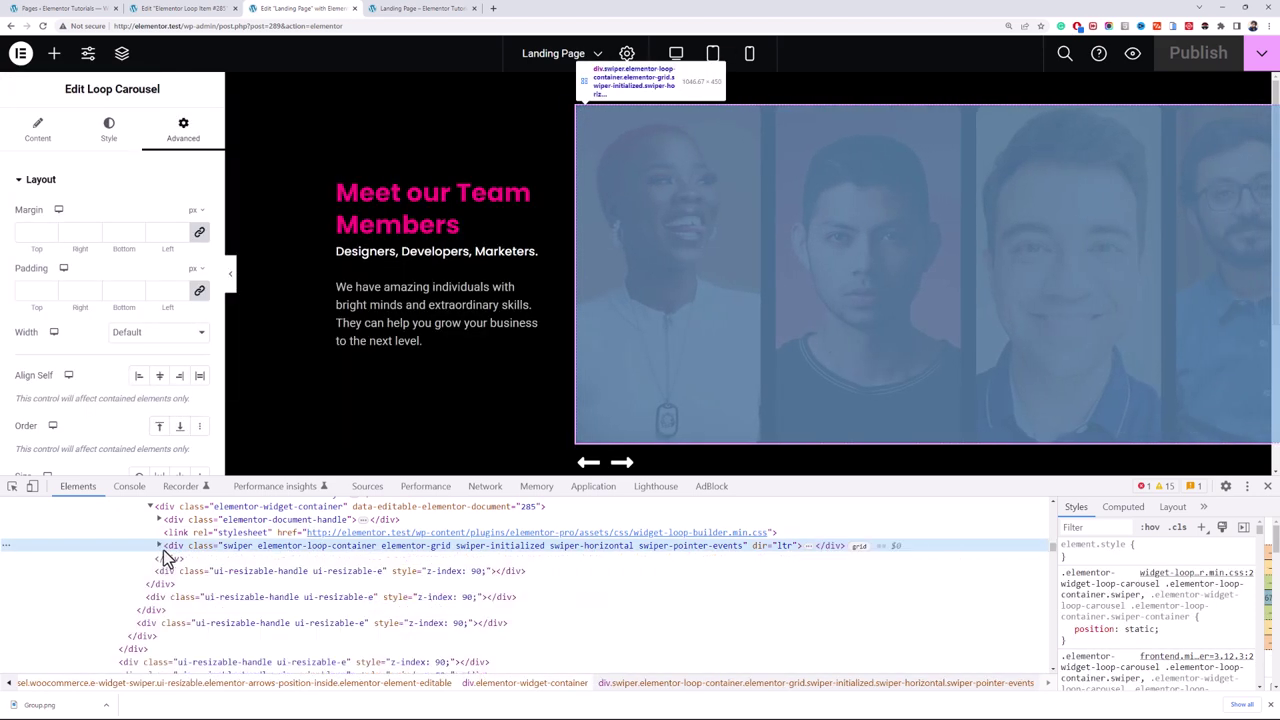
double_click(242, 545)
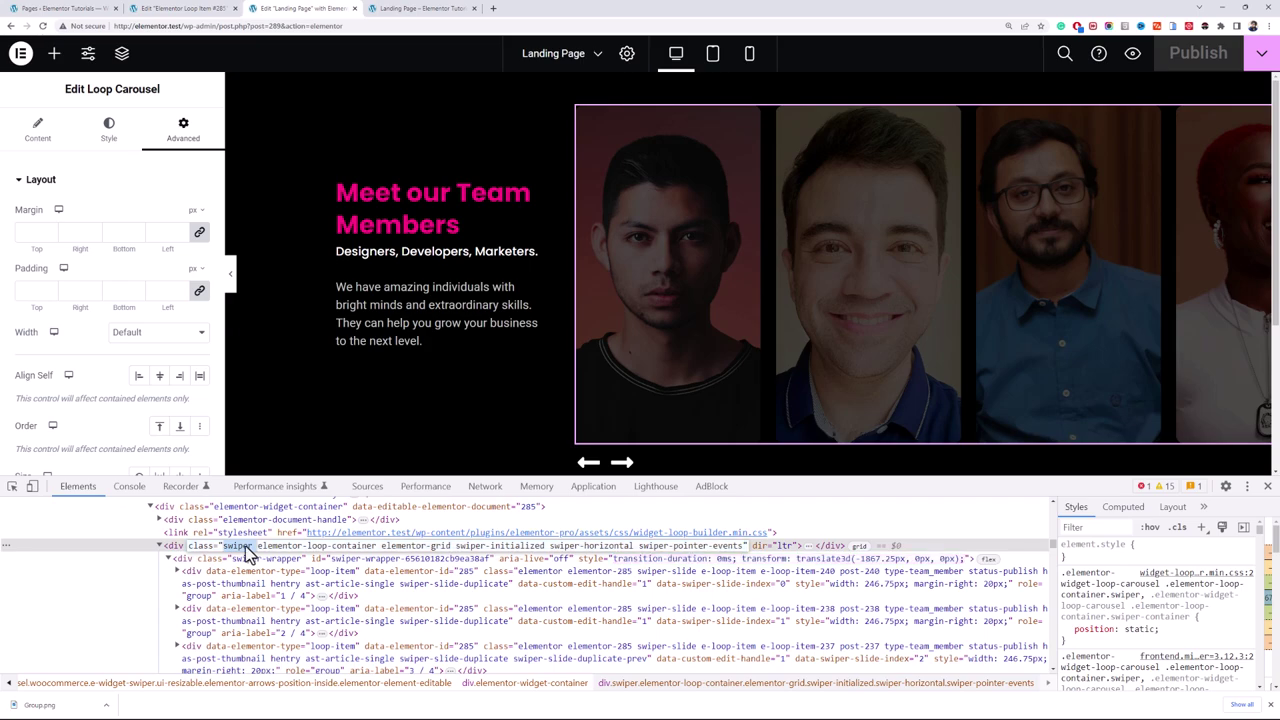
Step: Start a custom CSS rule for selector .swiper at the end of the Loop Carousel's code
scroll(143, 343, down, 5)
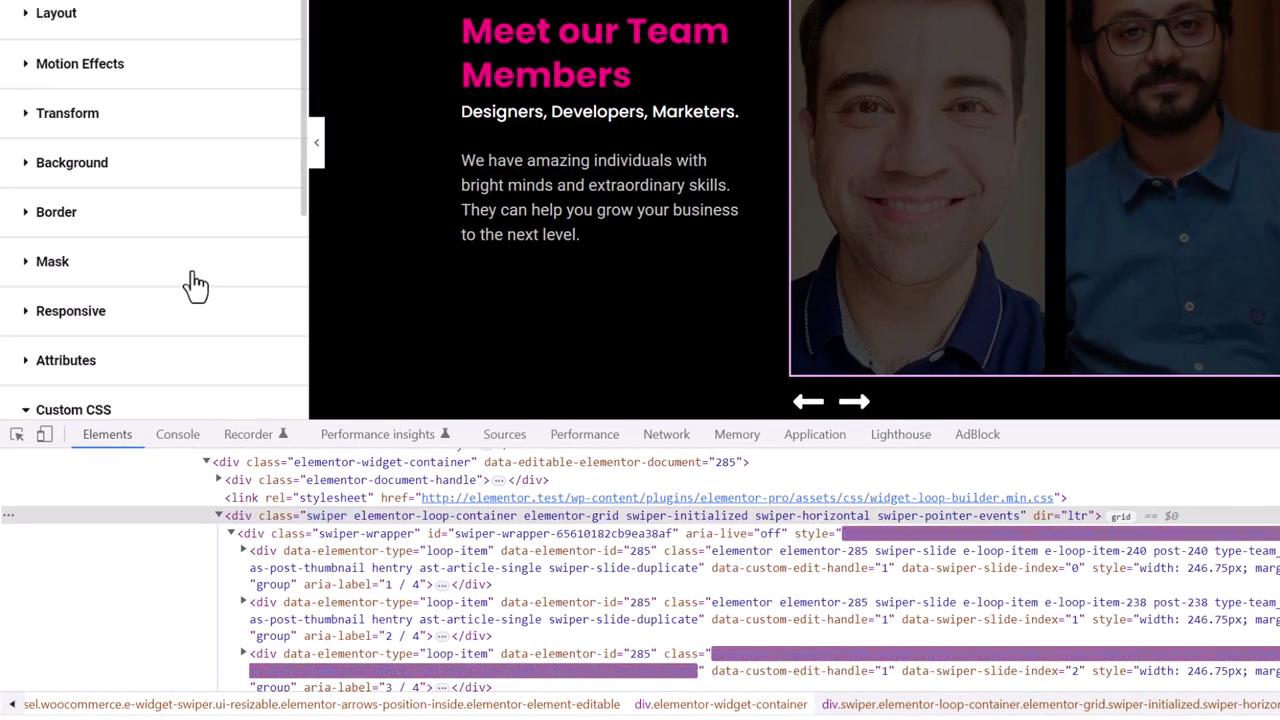
scroll(196, 285, down, 5)
click(194, 150)
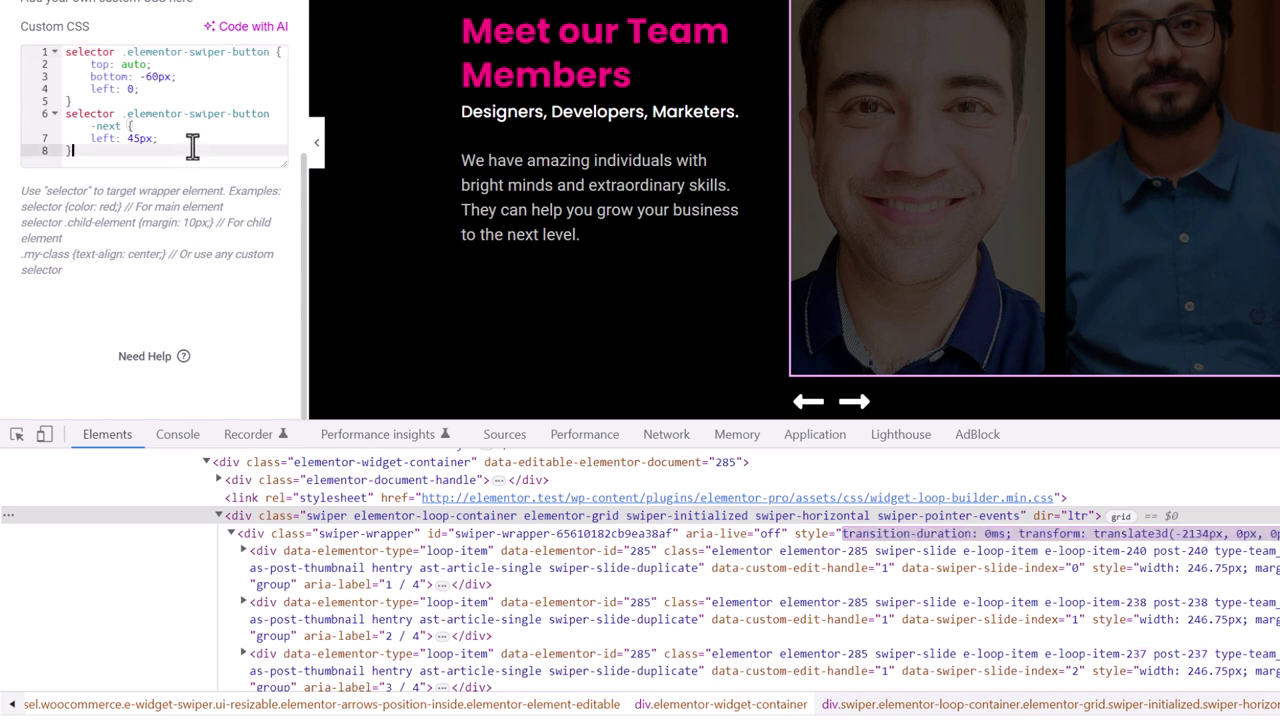
key(Return)
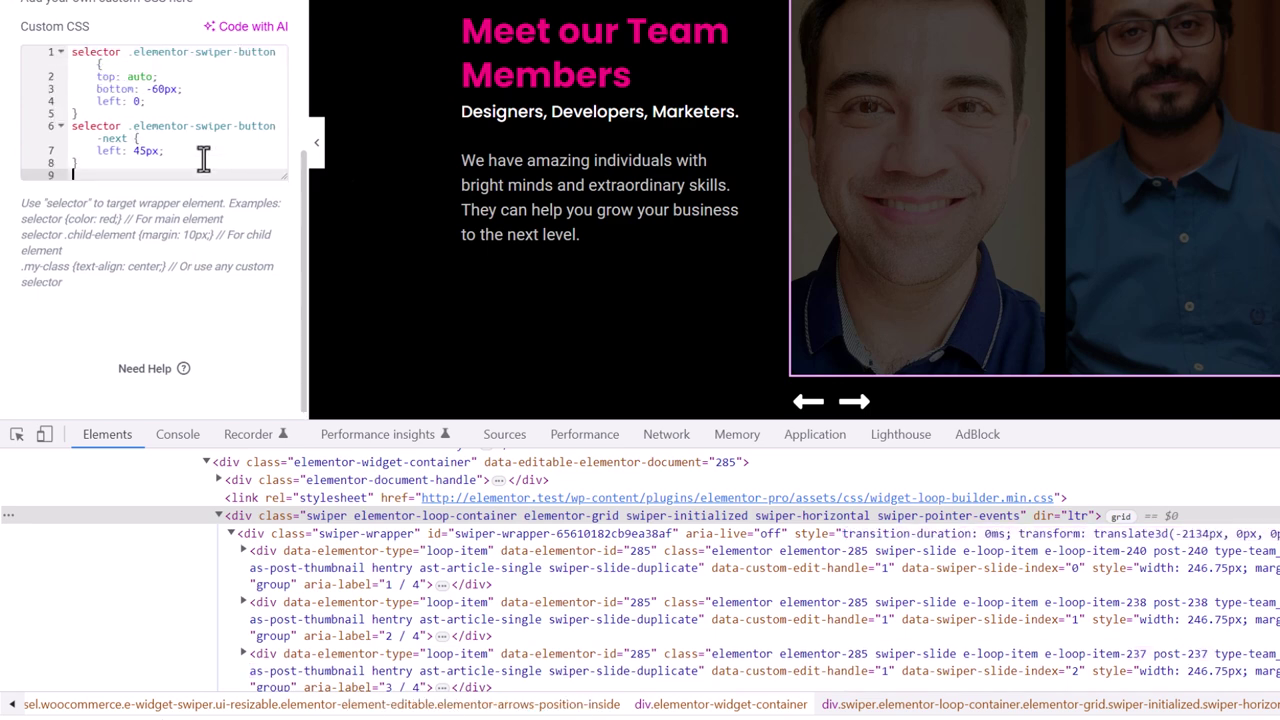
text(selector)
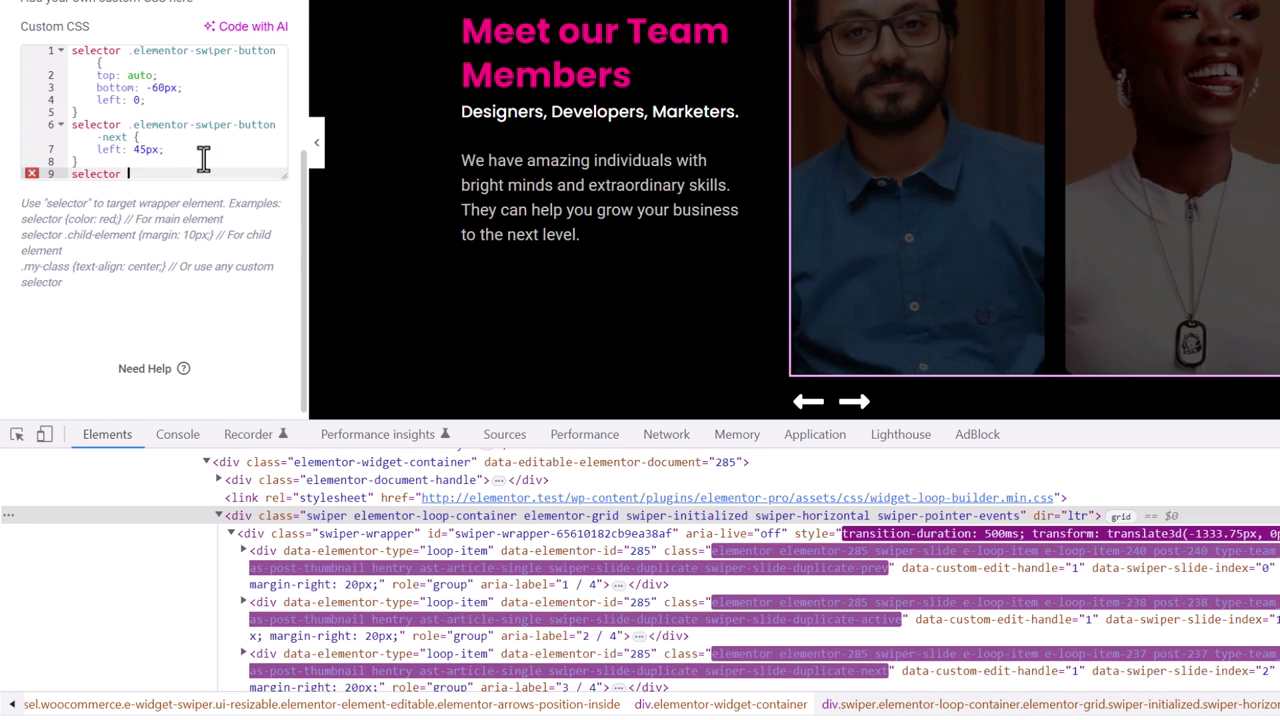
text( .swiper )
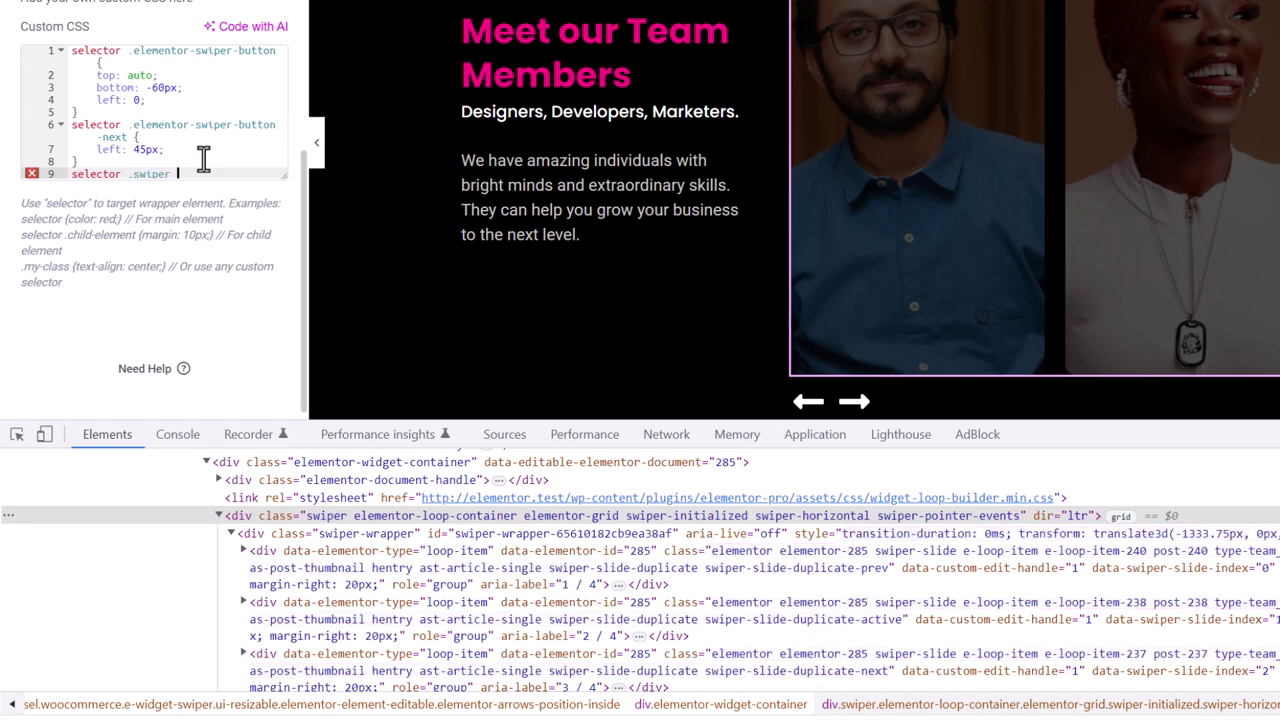
text({)
Step: Add the declaration padding-bottom: 20px to the .swiper rule and publish the page
key(Return)
text(padd)
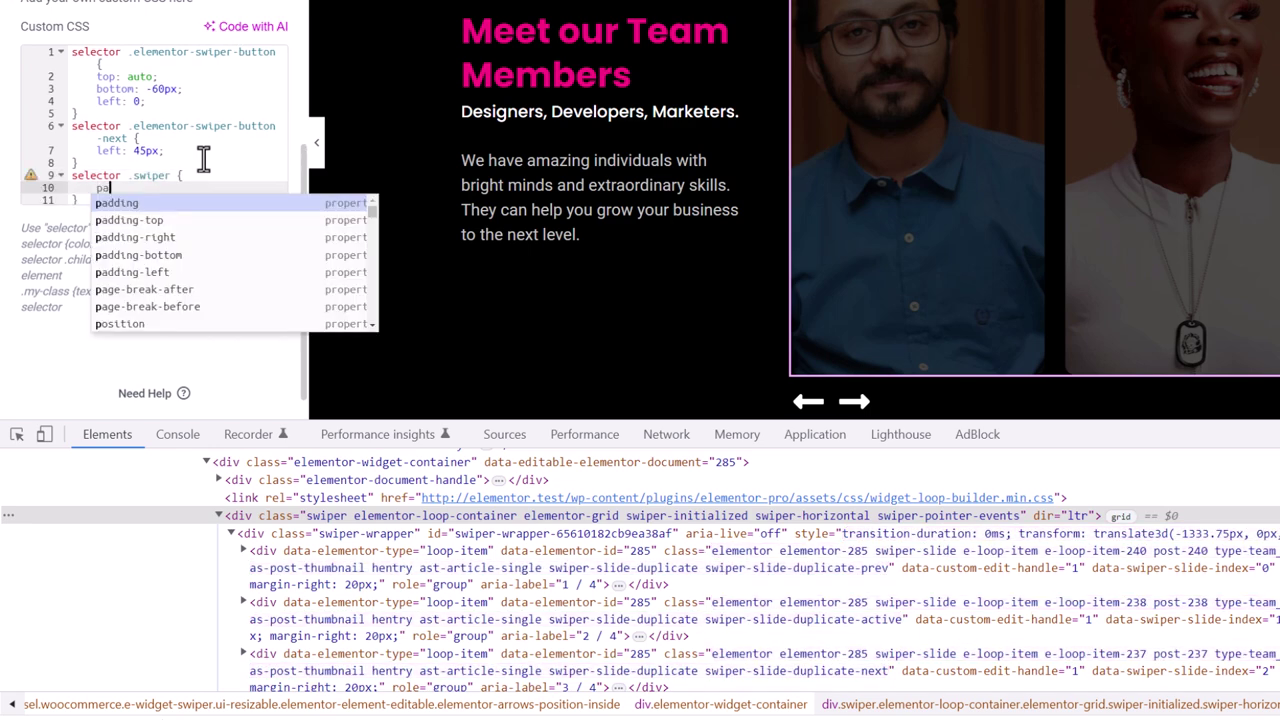
key(Down)
key(Down)
key(Down)
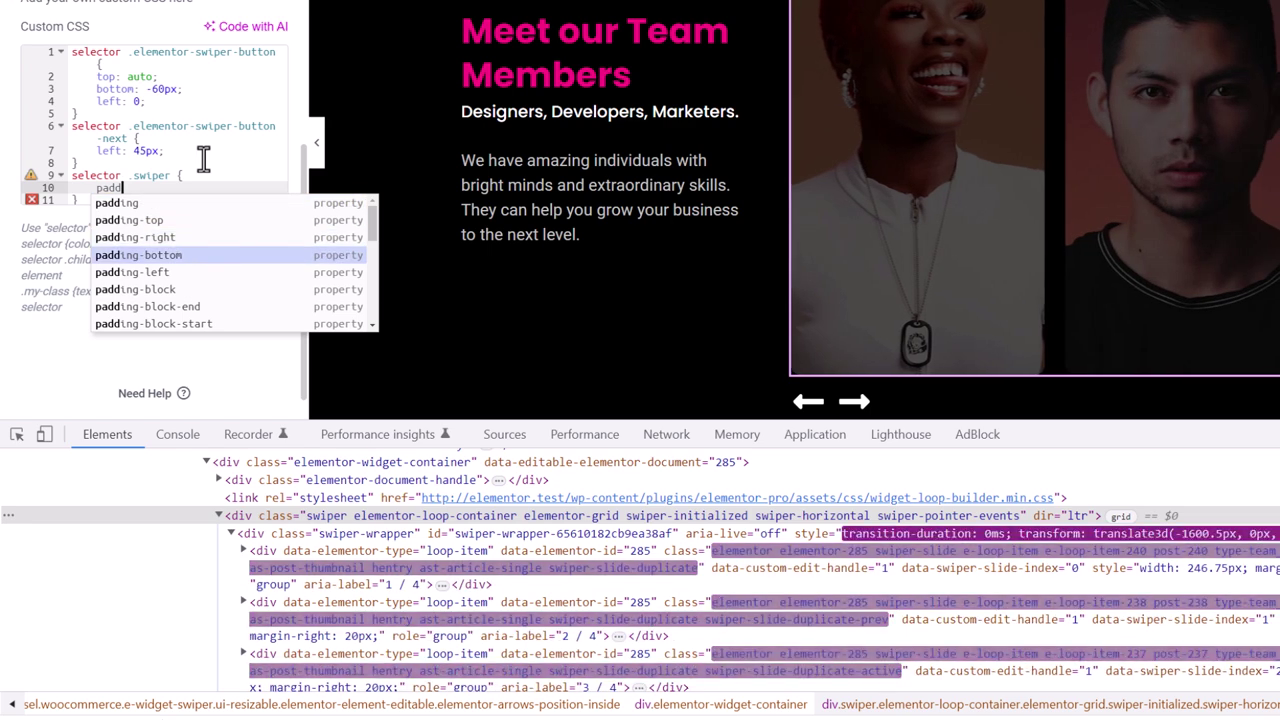
key(Return)
text(20pcx)
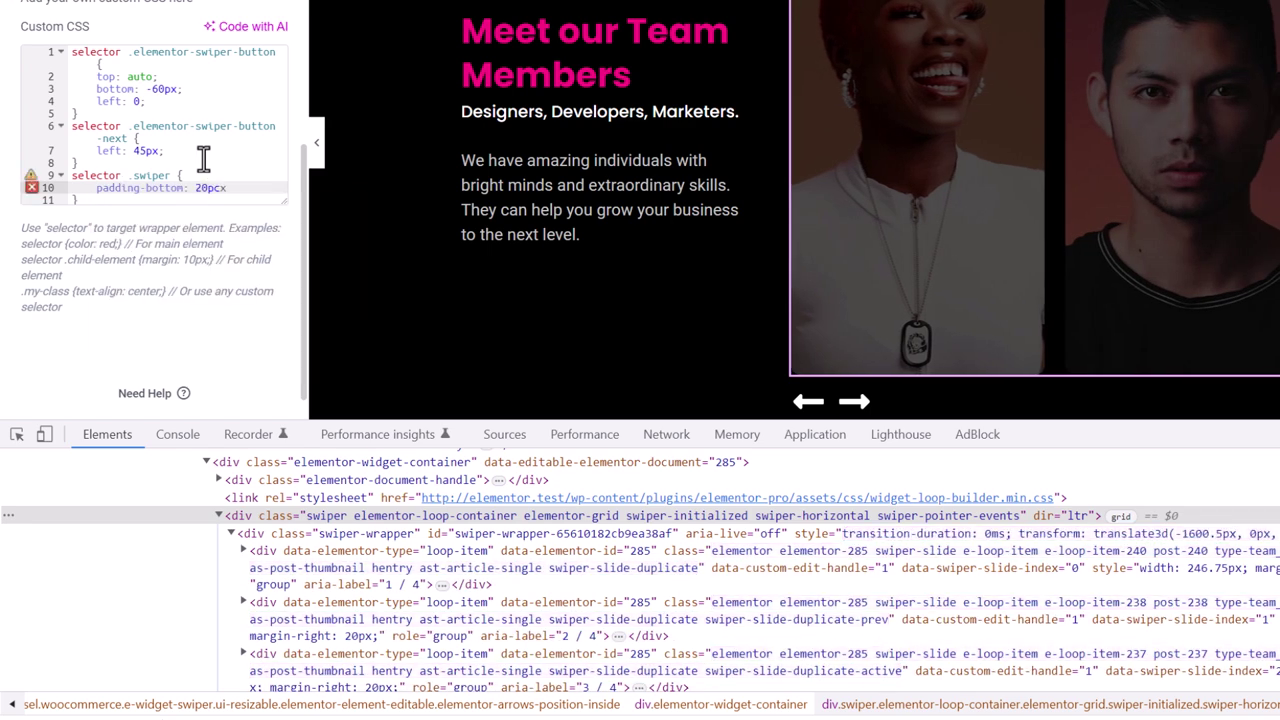
key(BackSpace)
key(BackSpace)
text(x;)
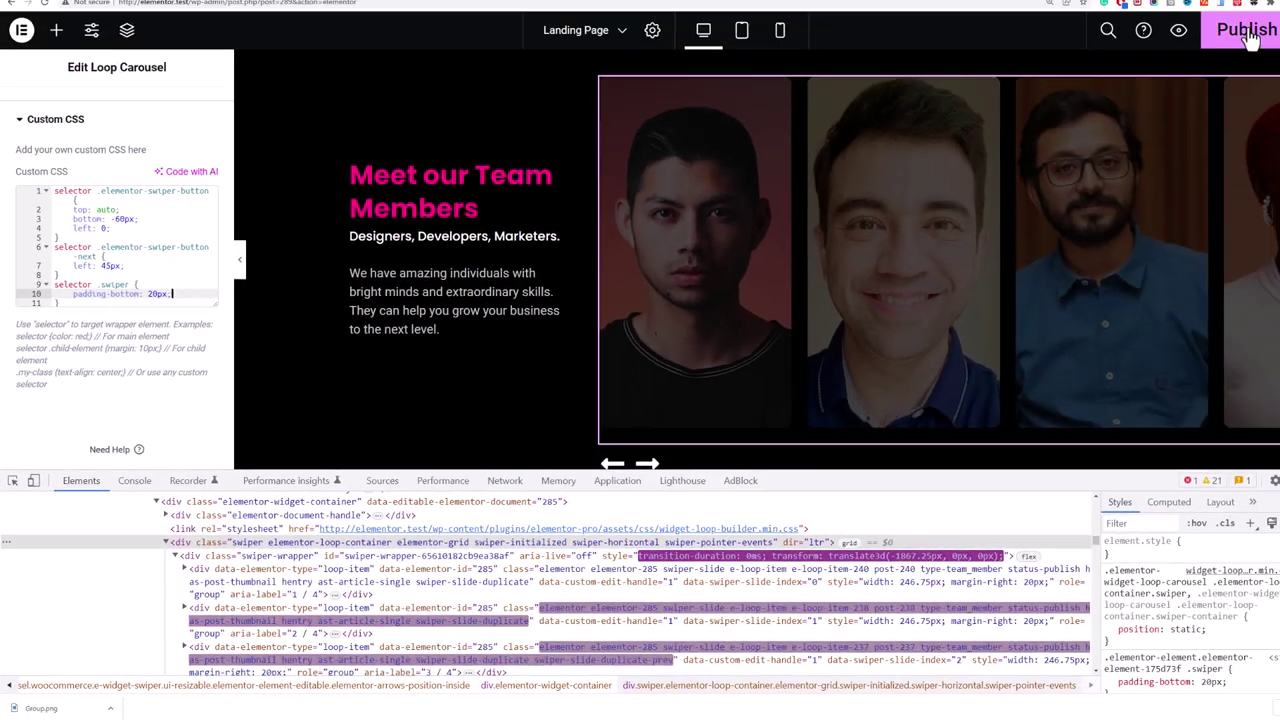
key(ctrl+s)
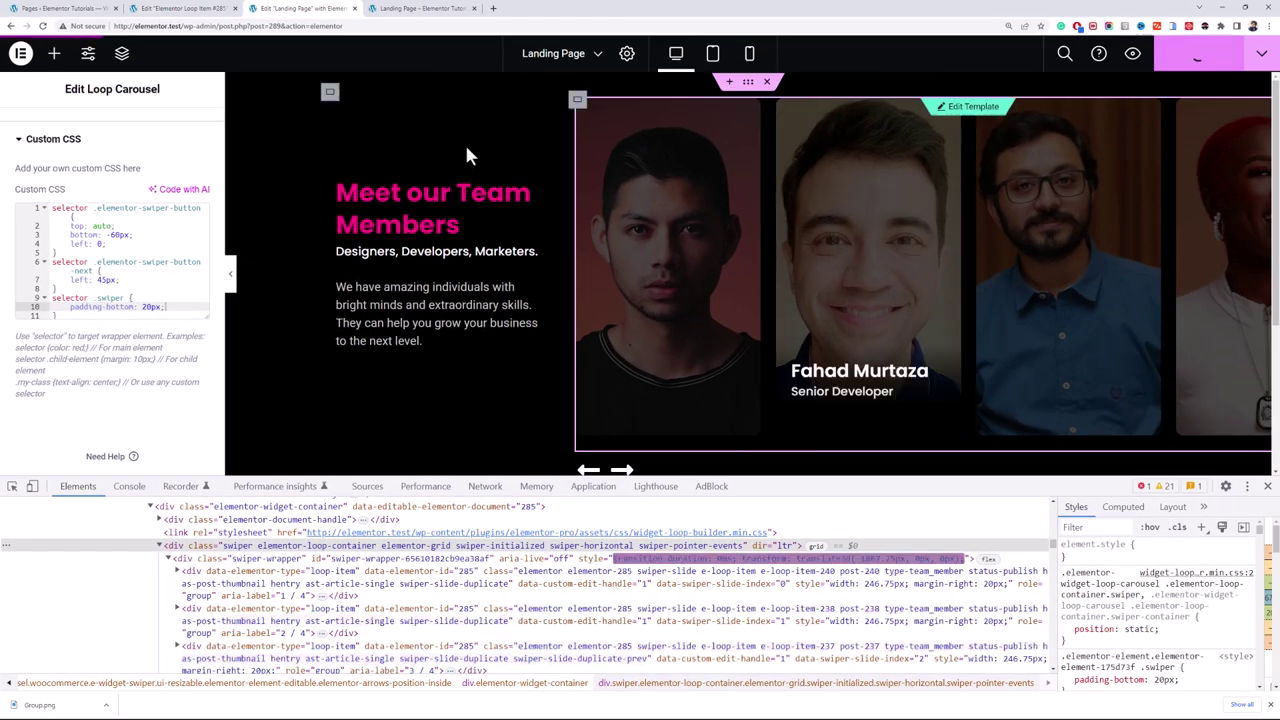
Step: Reload the live landing page and check the hover effect and pink shadow on the team cards
click(398, 12)
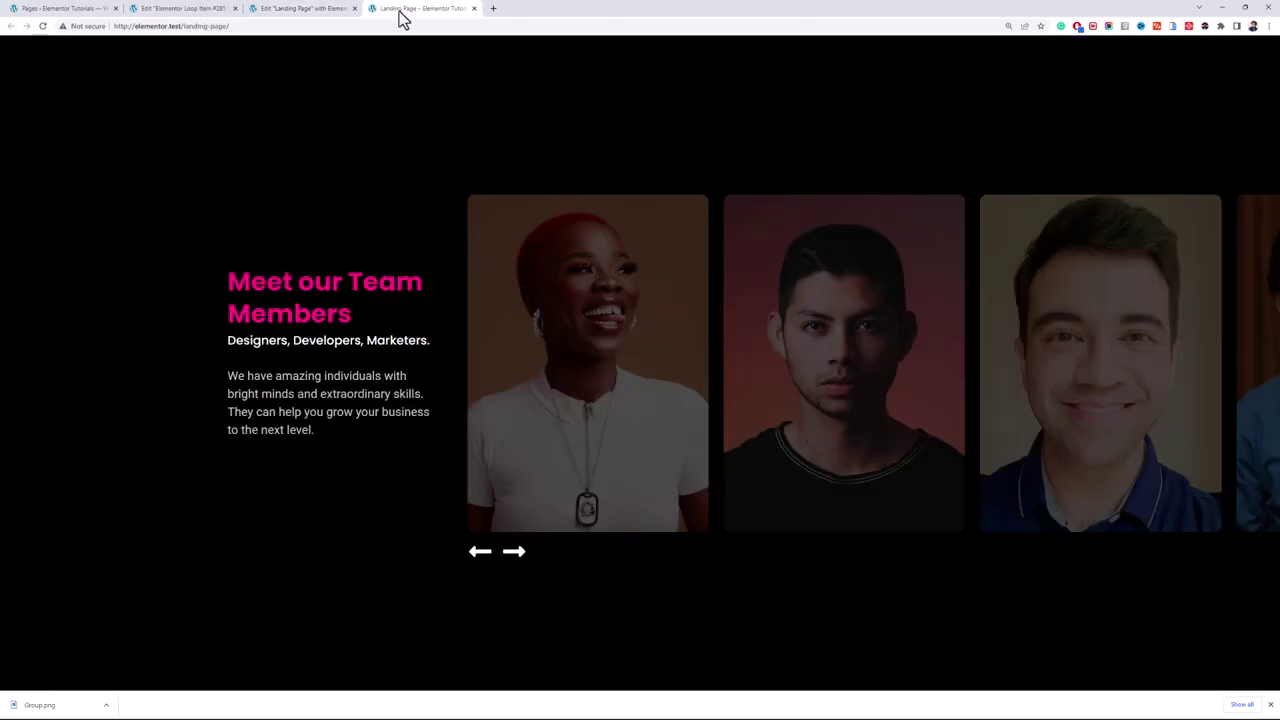
key(F5)
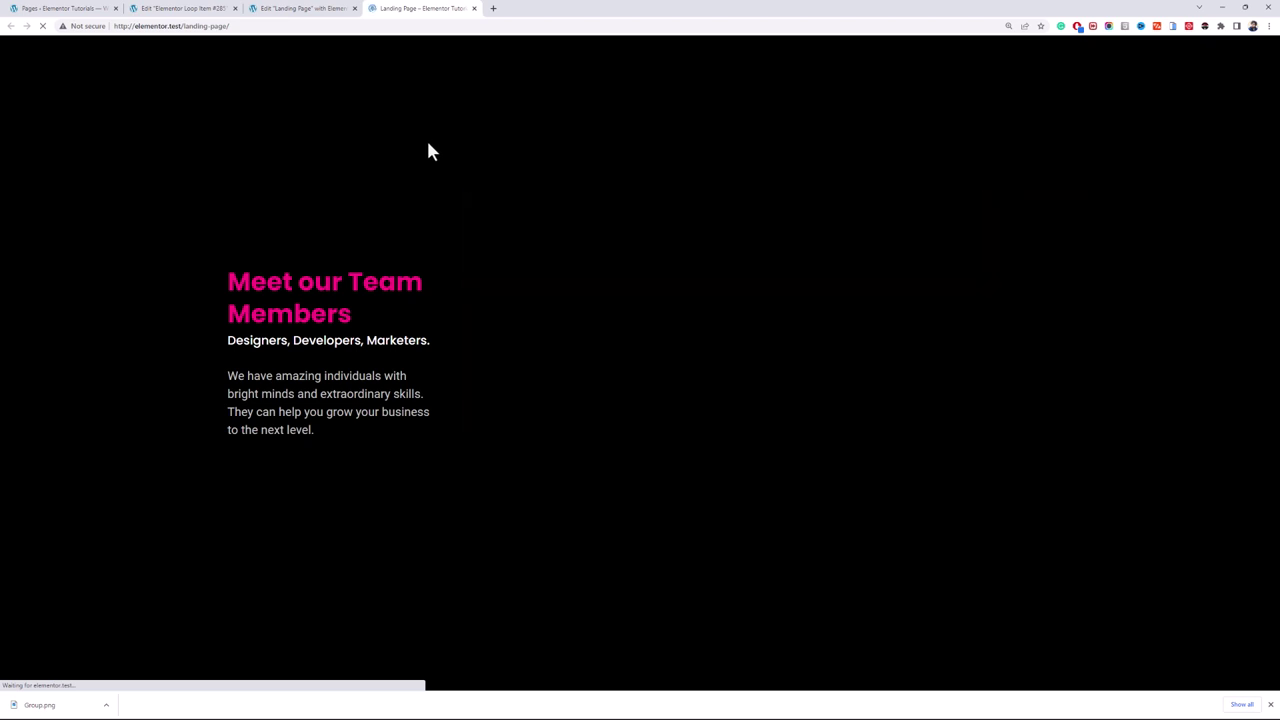
mouse_move(527, 367)
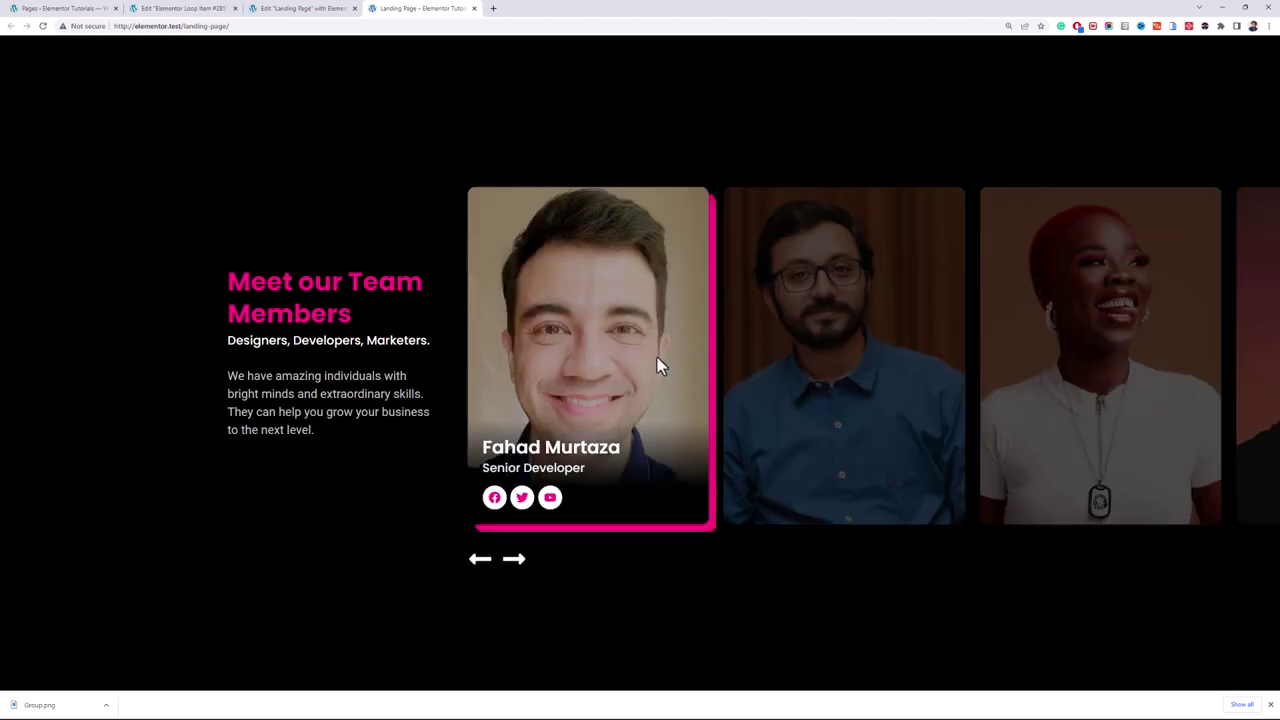
mouse_move(785, 387)
mouse_move(594, 359)
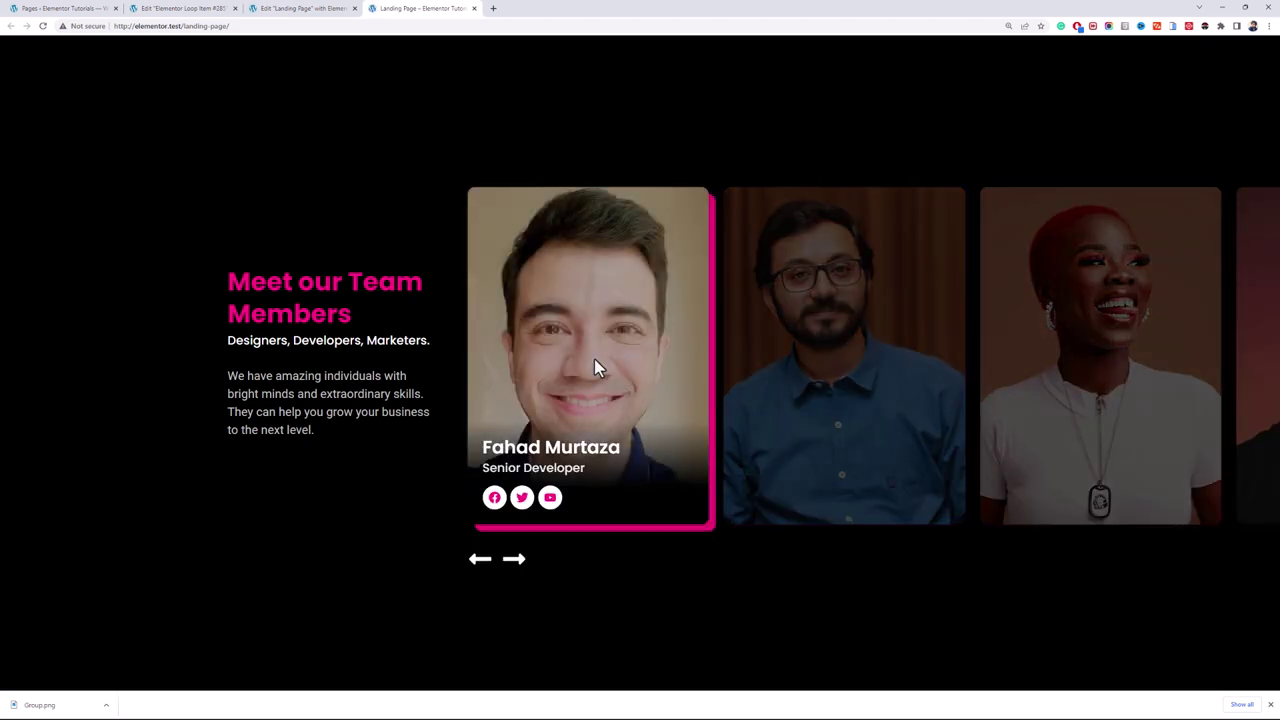
key(F5)
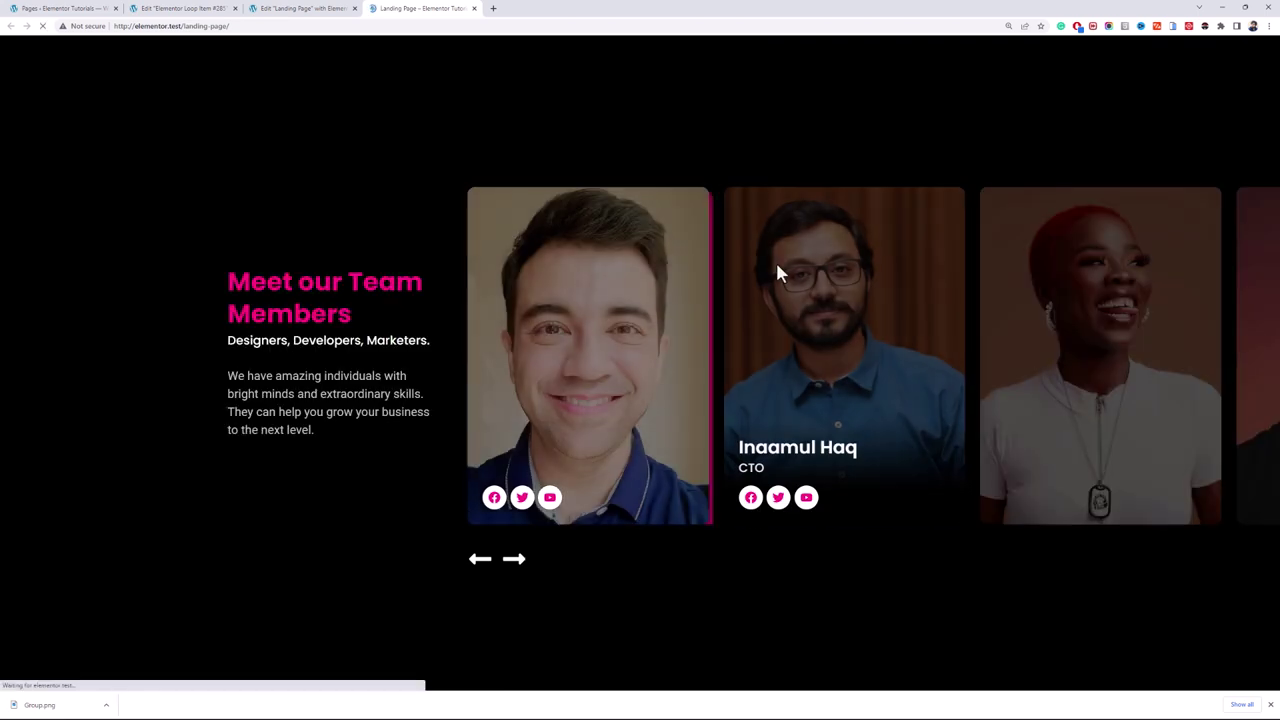
mouse_move(893, 364)
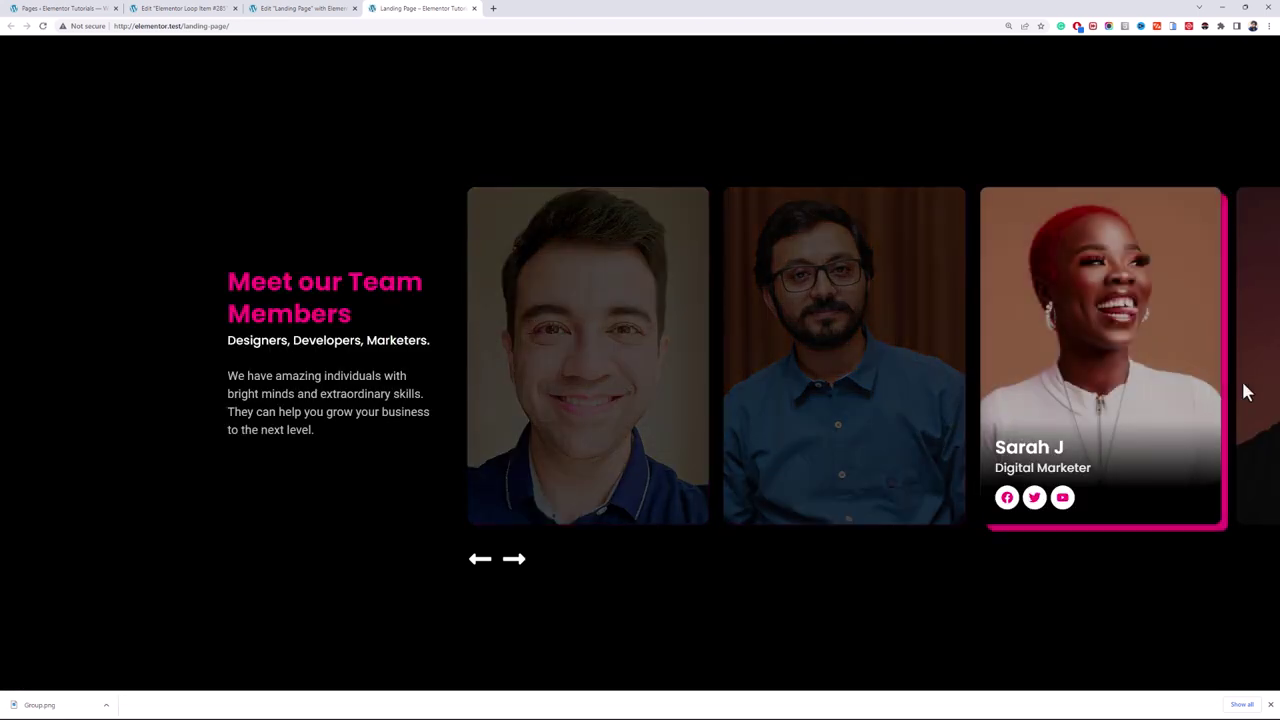
Step: Advance through the team members with the next arrow to check the live carousel's navigation
click(512, 561)
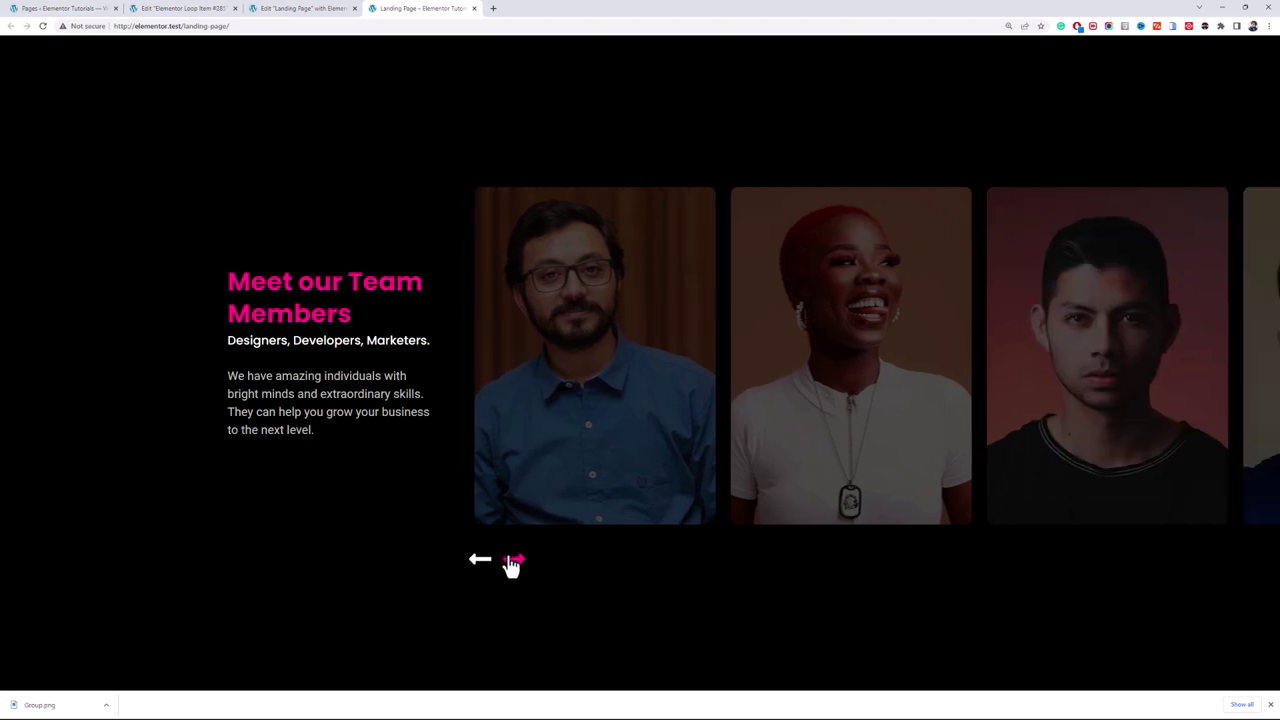
click(512, 561)
click(512, 561)
click(512, 561)
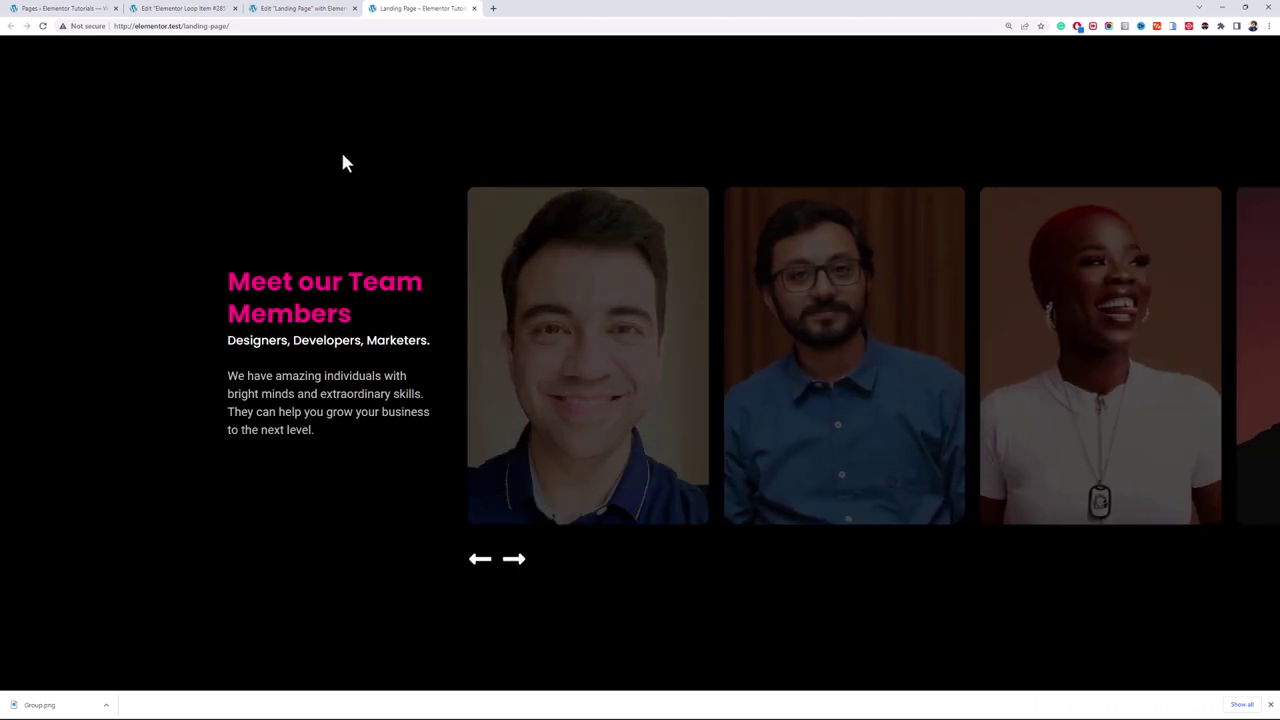
scroll(640, 600, up, 1)
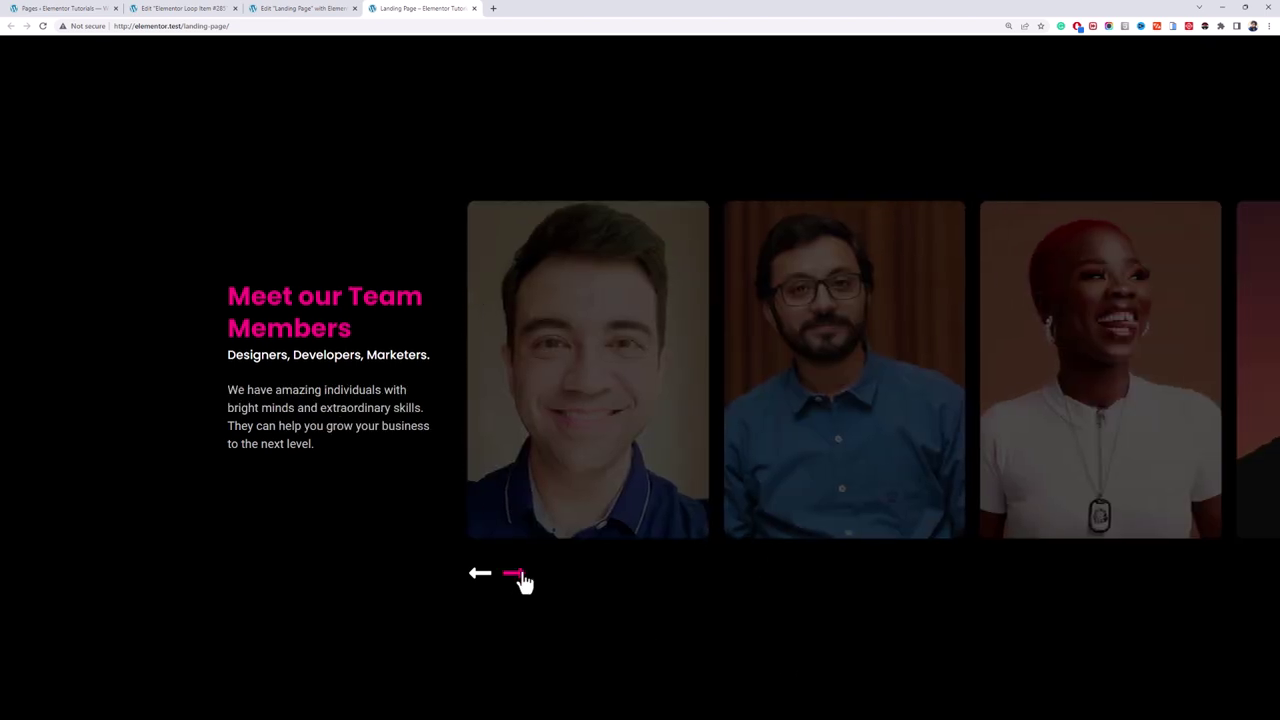